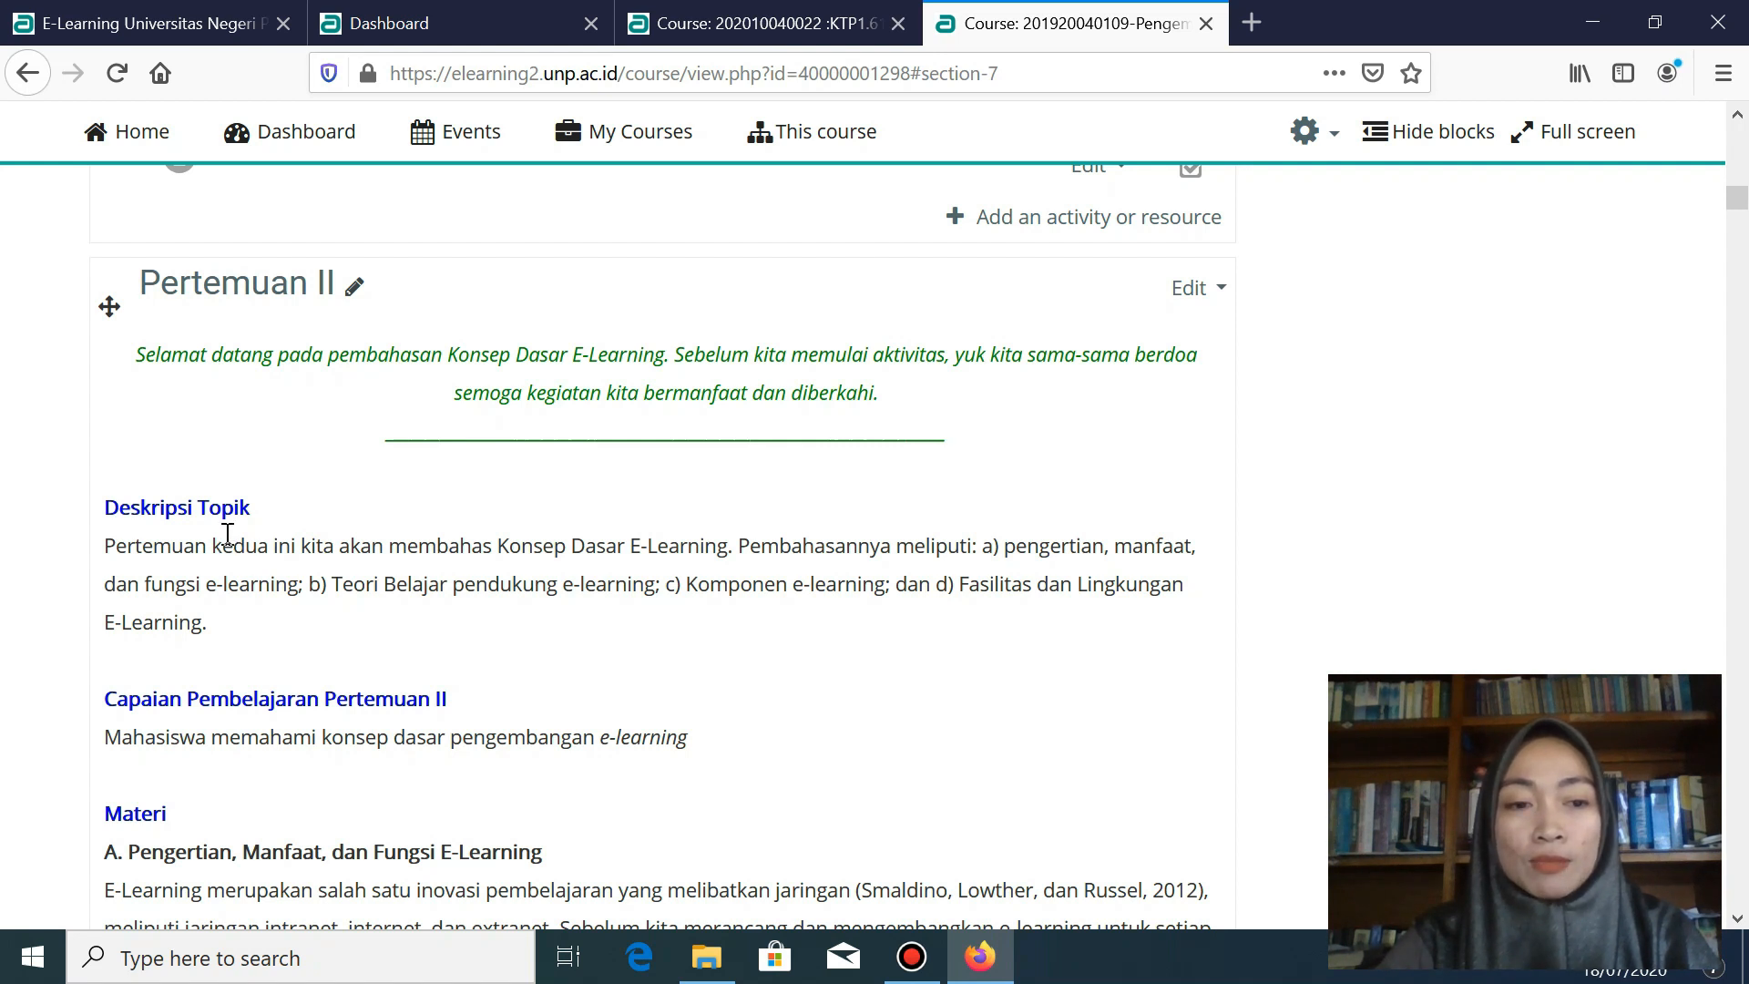
- Go to the E-Learning Universitas Negeri Padang home page and open its login page
{"action": "scroll", "coordinate": [227, 546], "scroll_direction": "down", "scroll_amount": 2}
{"action": "scroll", "coordinate": [242, 606], "scroll_direction": "down", "scroll_amount": 6}
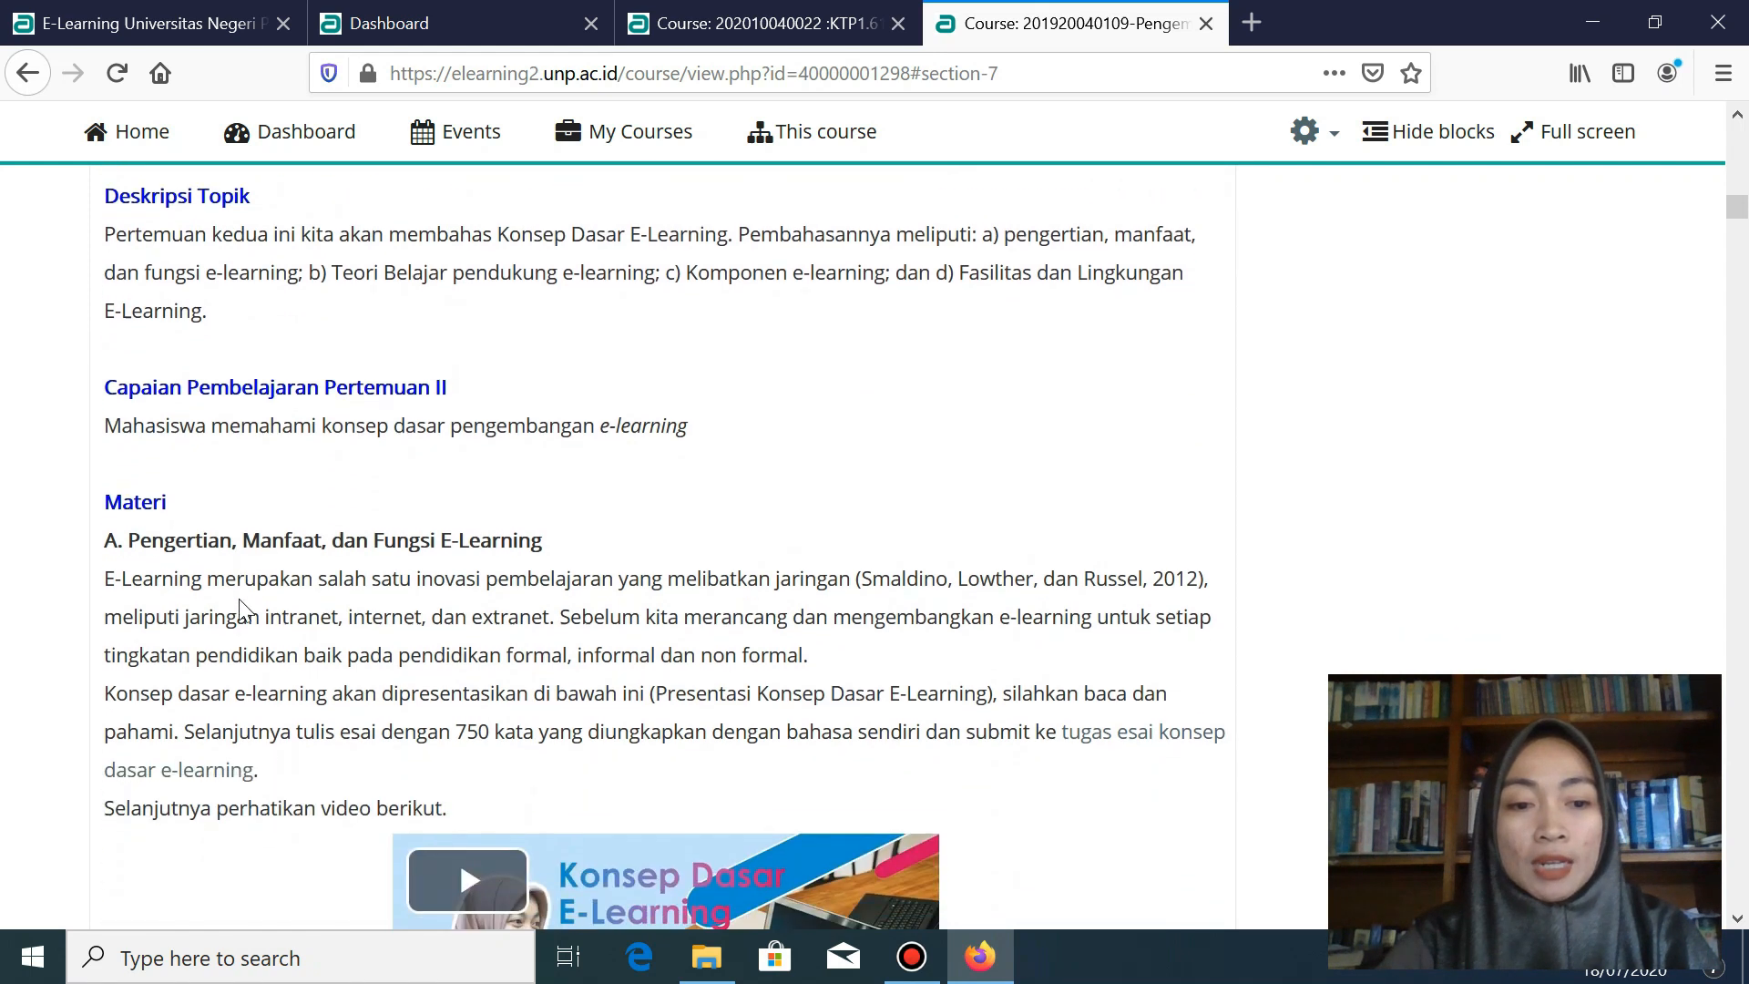
{"action": "scroll", "coordinate": [244, 610], "scroll_direction": "down", "scroll_amount": 7}
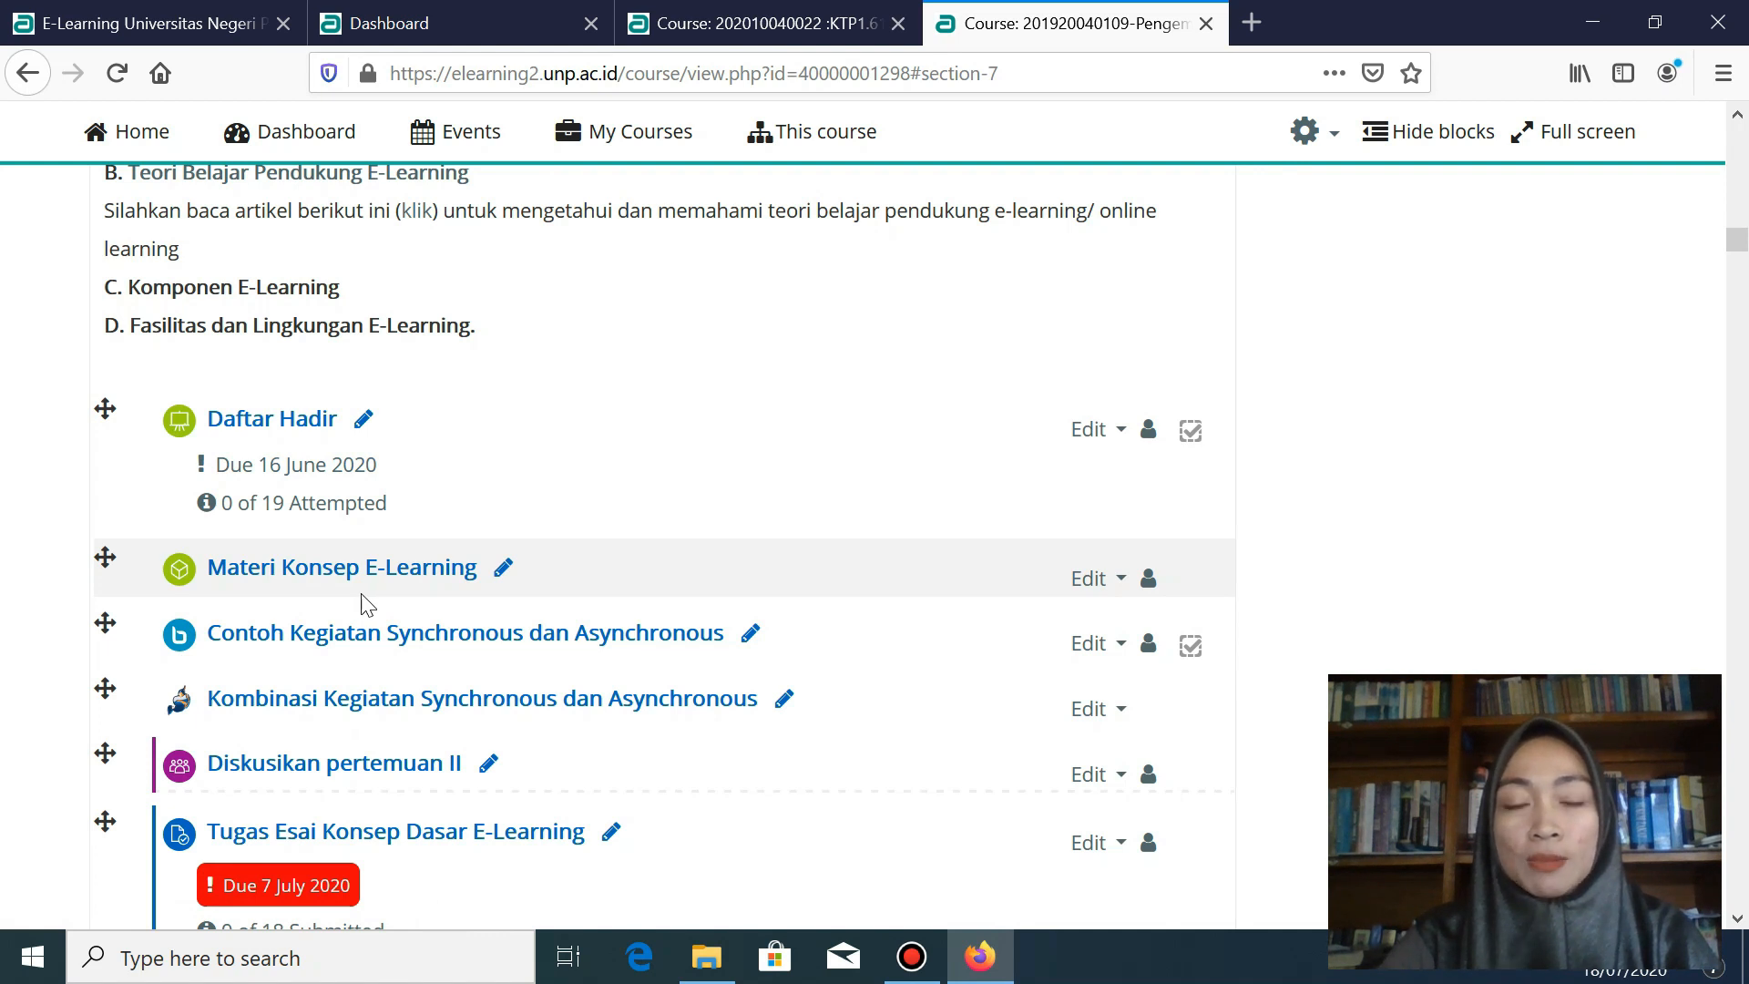
{"action": "scroll", "coordinate": [362, 604], "scroll_direction": "up", "scroll_amount": 10}
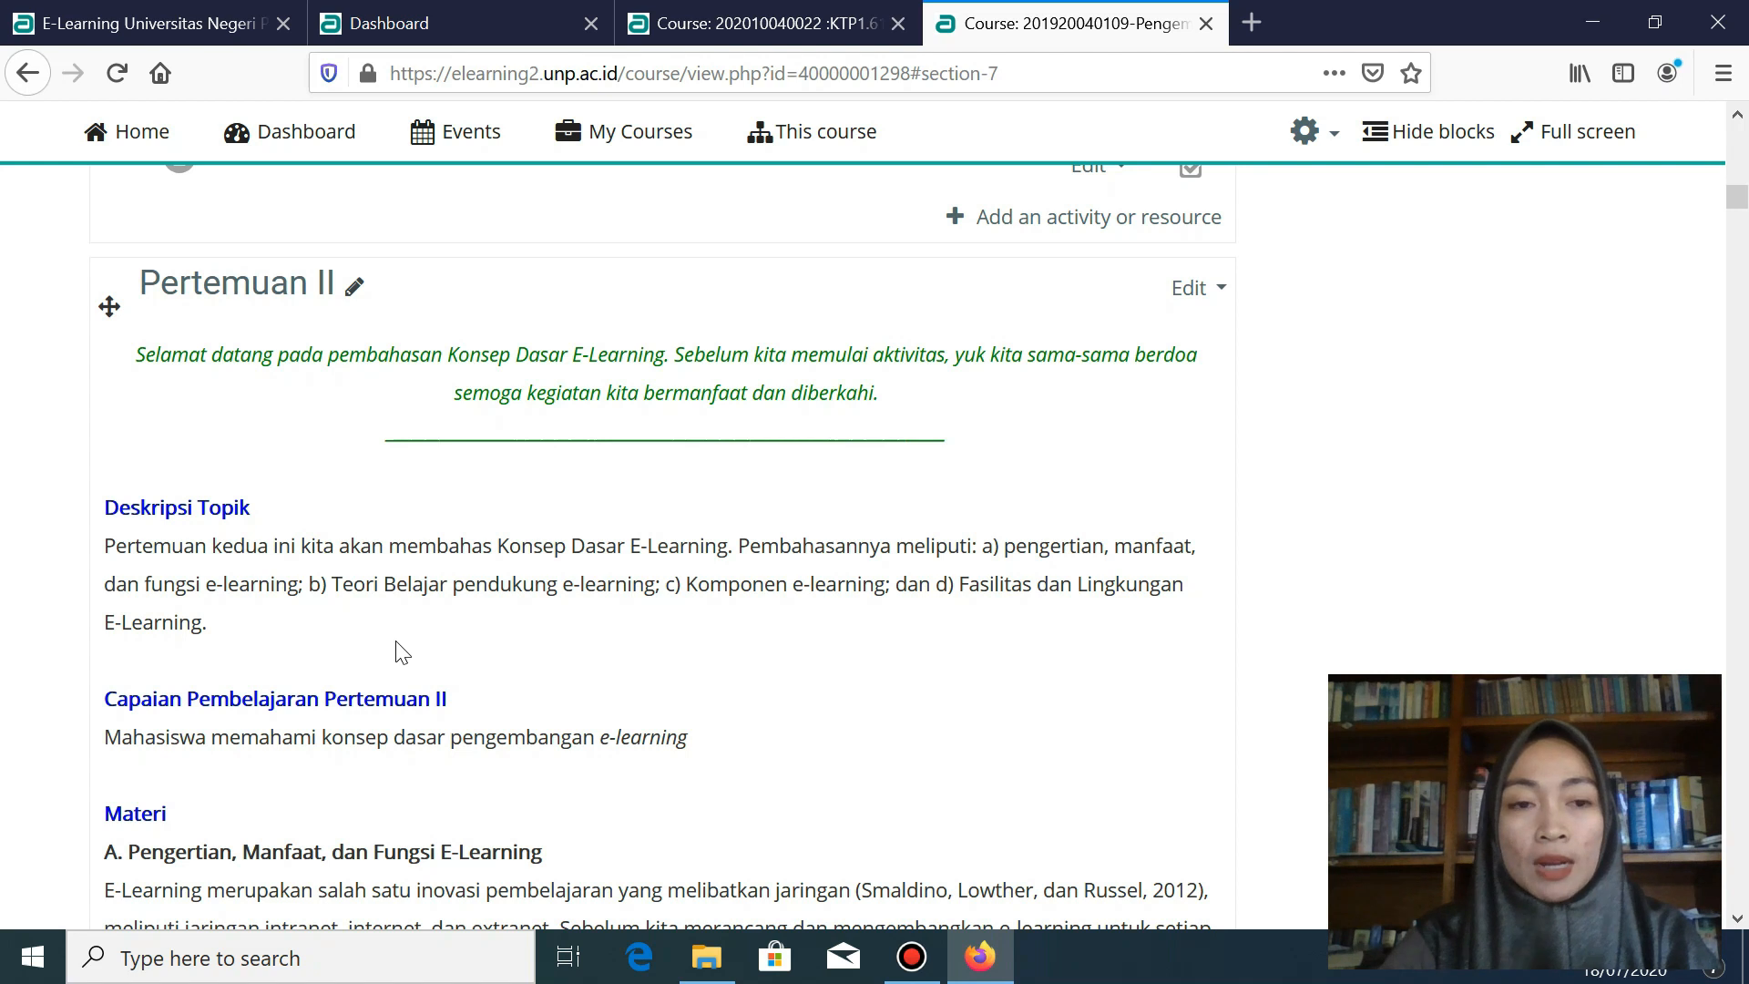
{"action": "scroll", "coordinate": [401, 652], "scroll_direction": "down", "scroll_amount": 5}
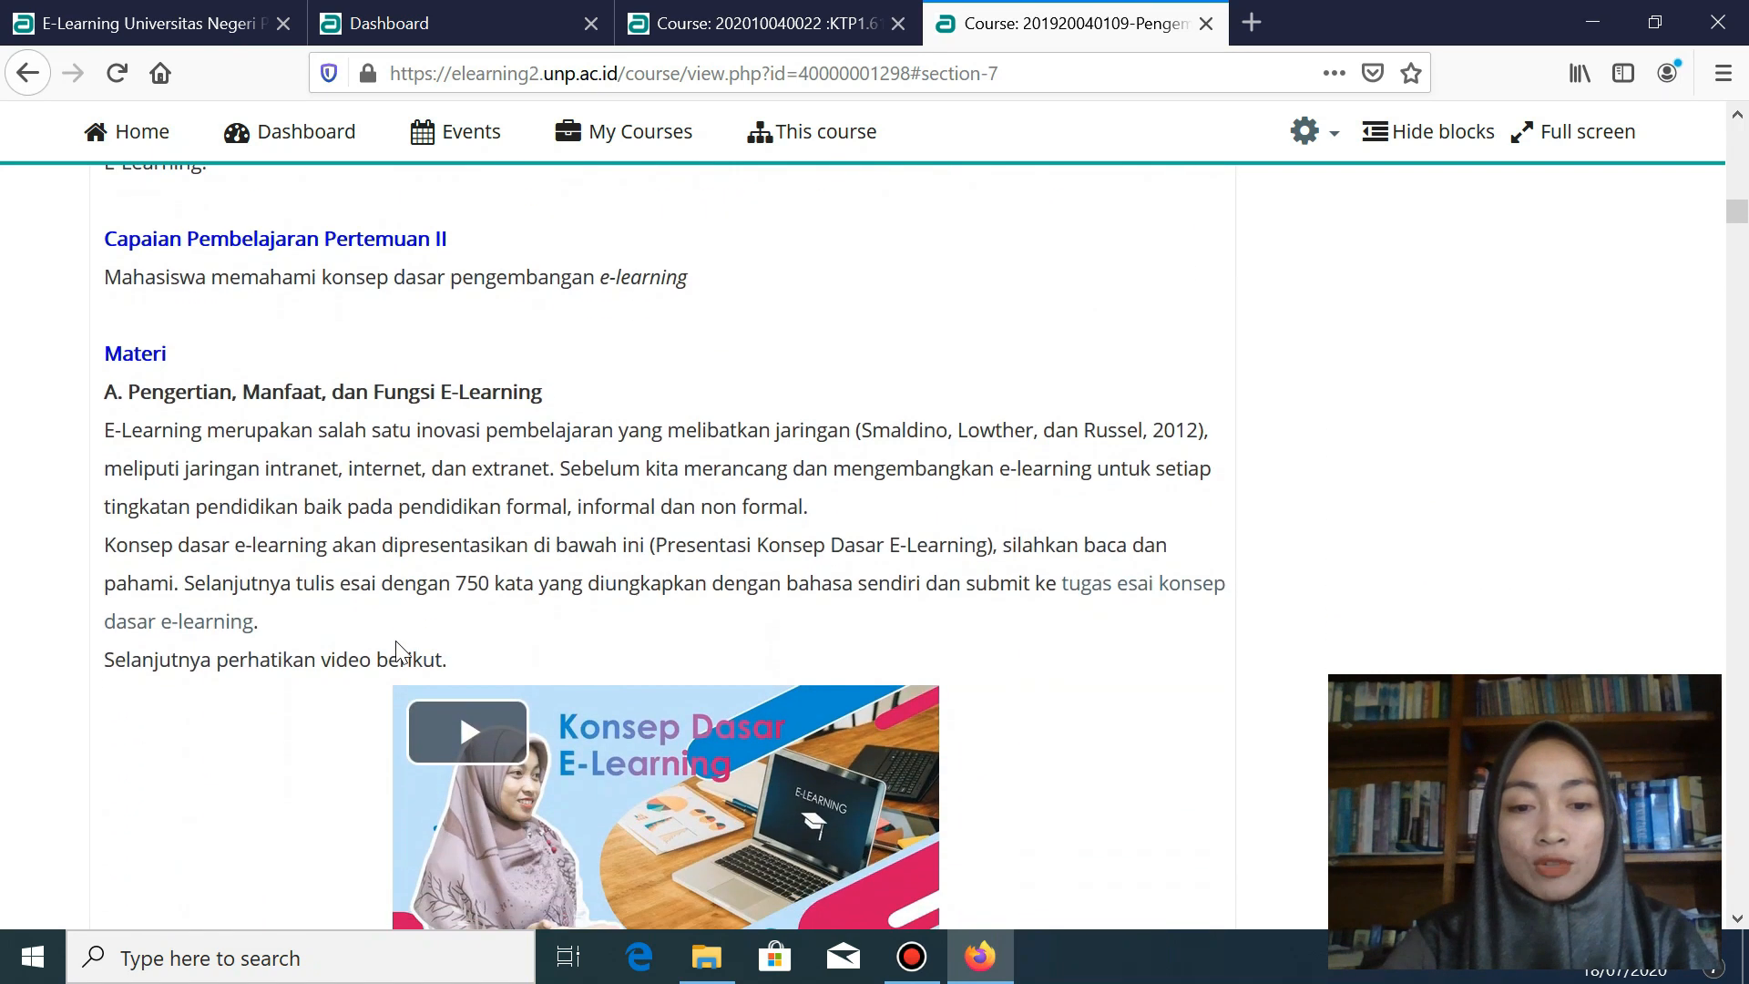
{"action": "scroll", "coordinate": [396, 643], "scroll_direction": "down", "scroll_amount": 7}
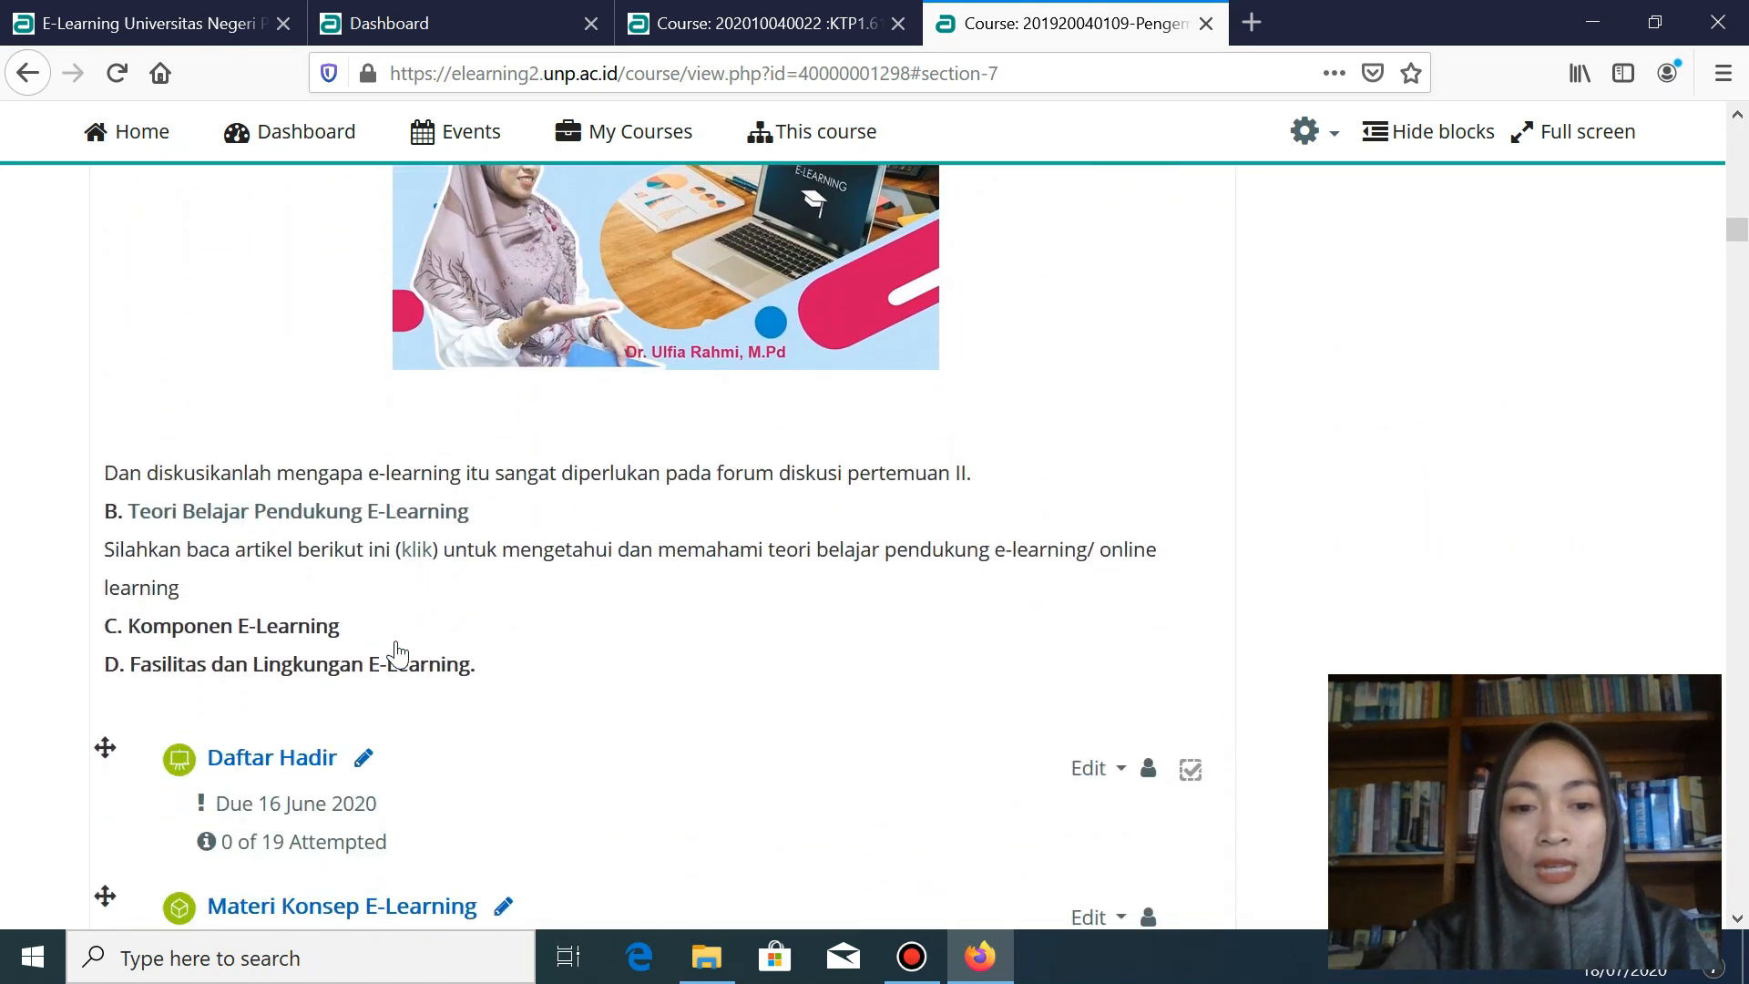
{"action": "scroll", "coordinate": [397, 653], "scroll_direction": "down", "scroll_amount": 5}
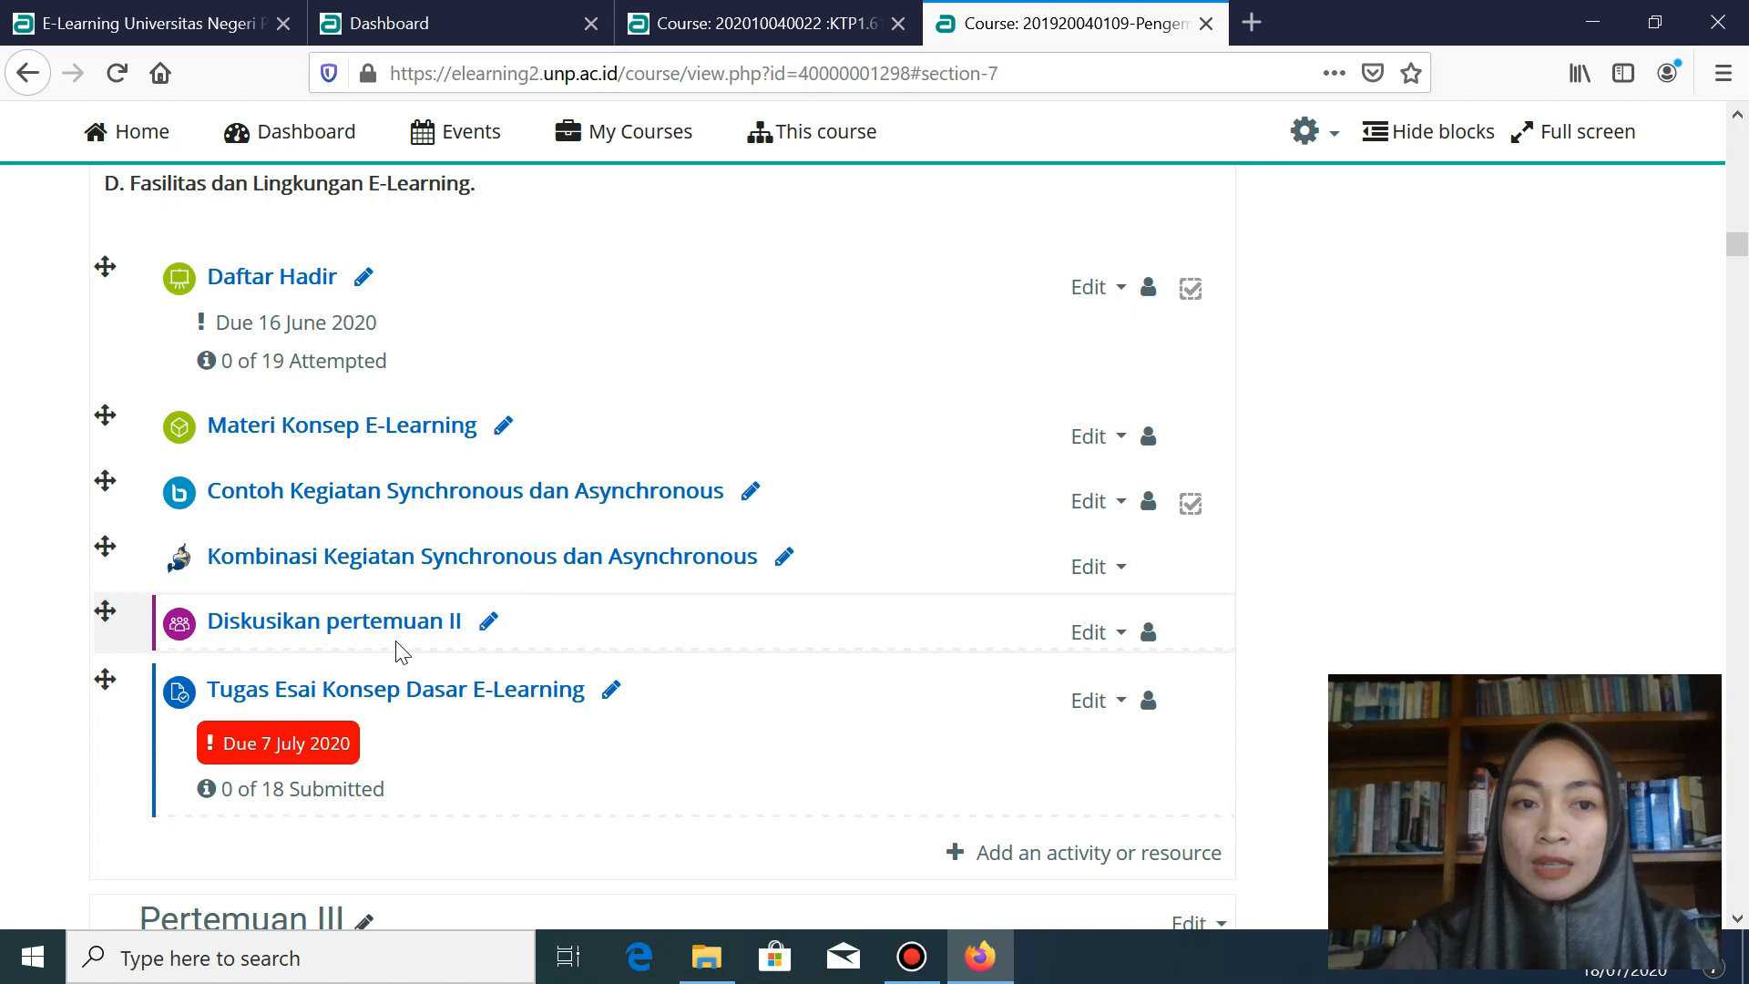
{"action": "scroll", "coordinate": [401, 649], "scroll_direction": "up", "scroll_amount": 13}
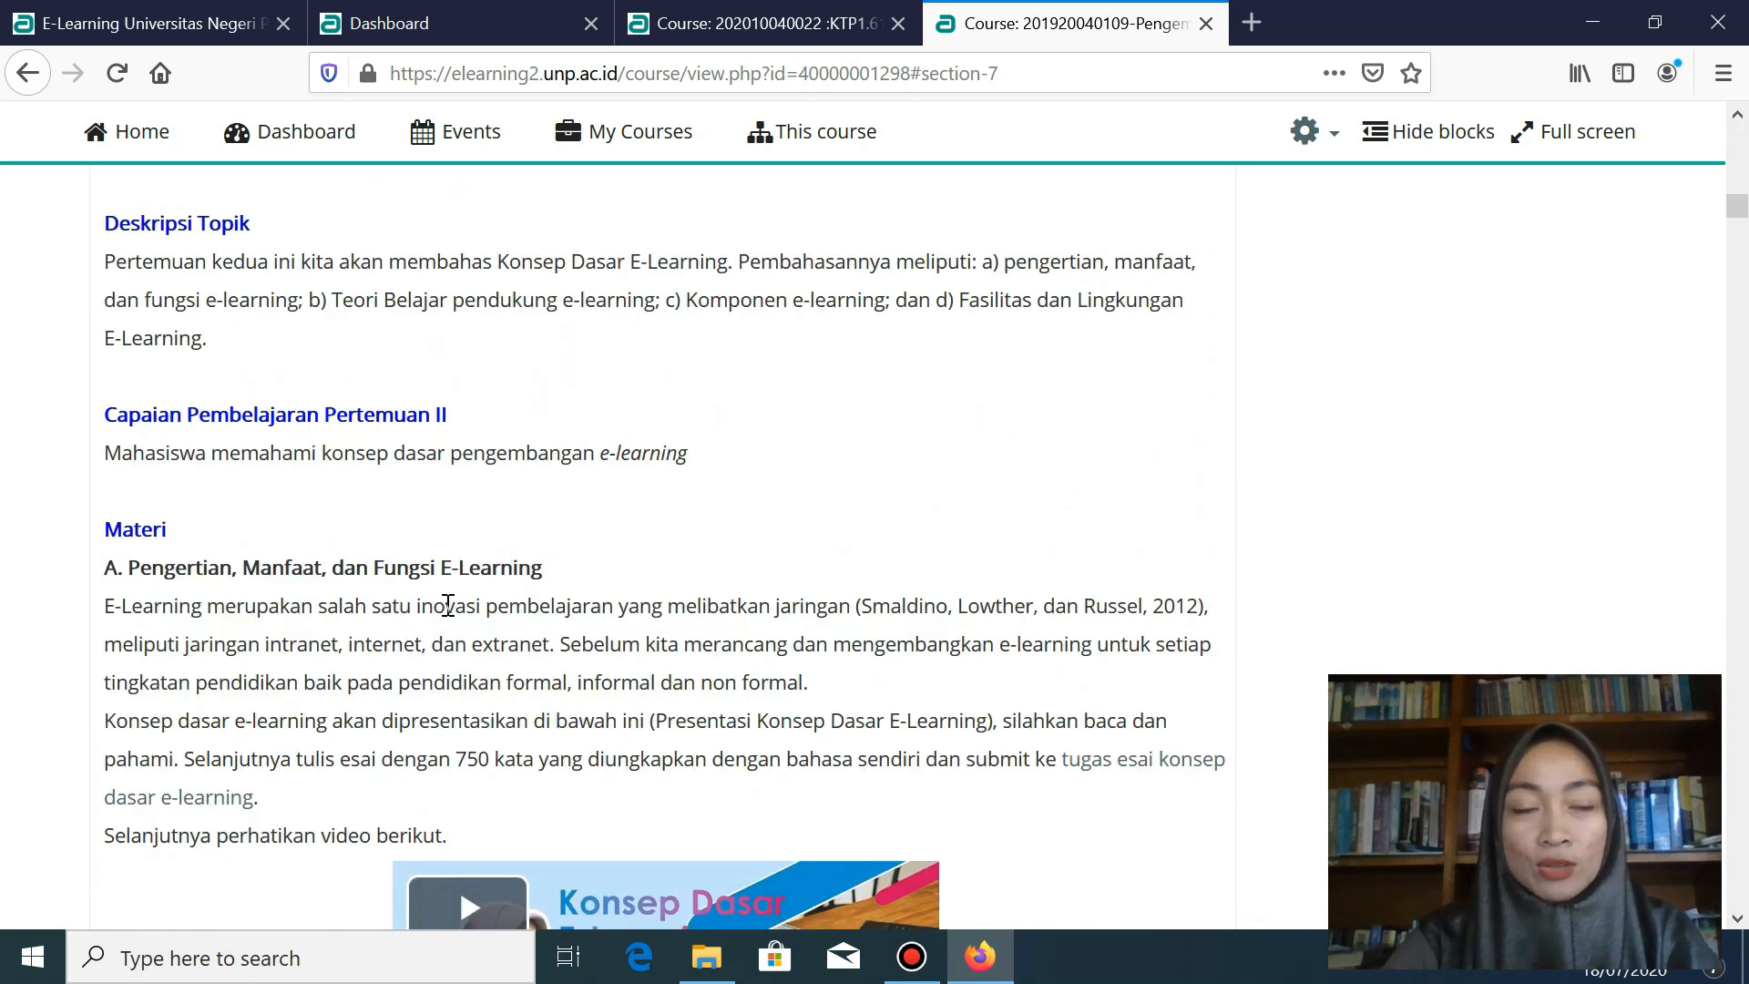
{"action": "scroll", "coordinate": [449, 606], "scroll_direction": "up", "scroll_amount": 2}
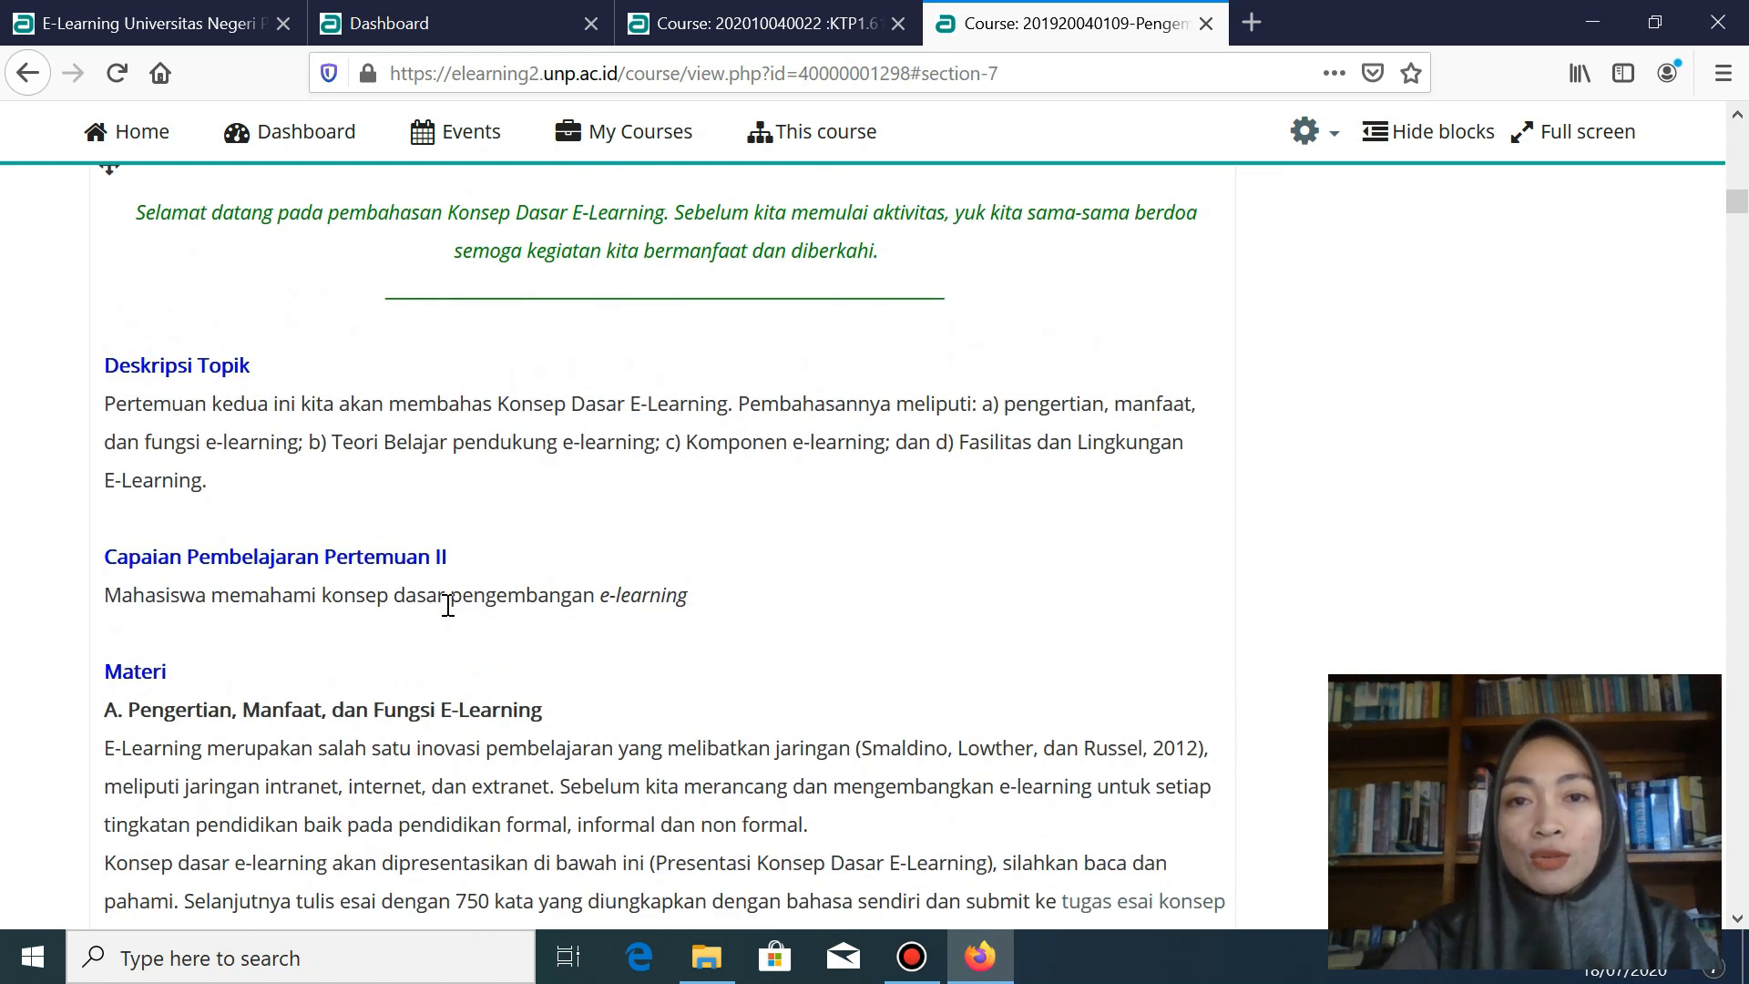
{"action": "scroll", "coordinate": [448, 606], "scroll_direction": "up", "scroll_amount": 2}
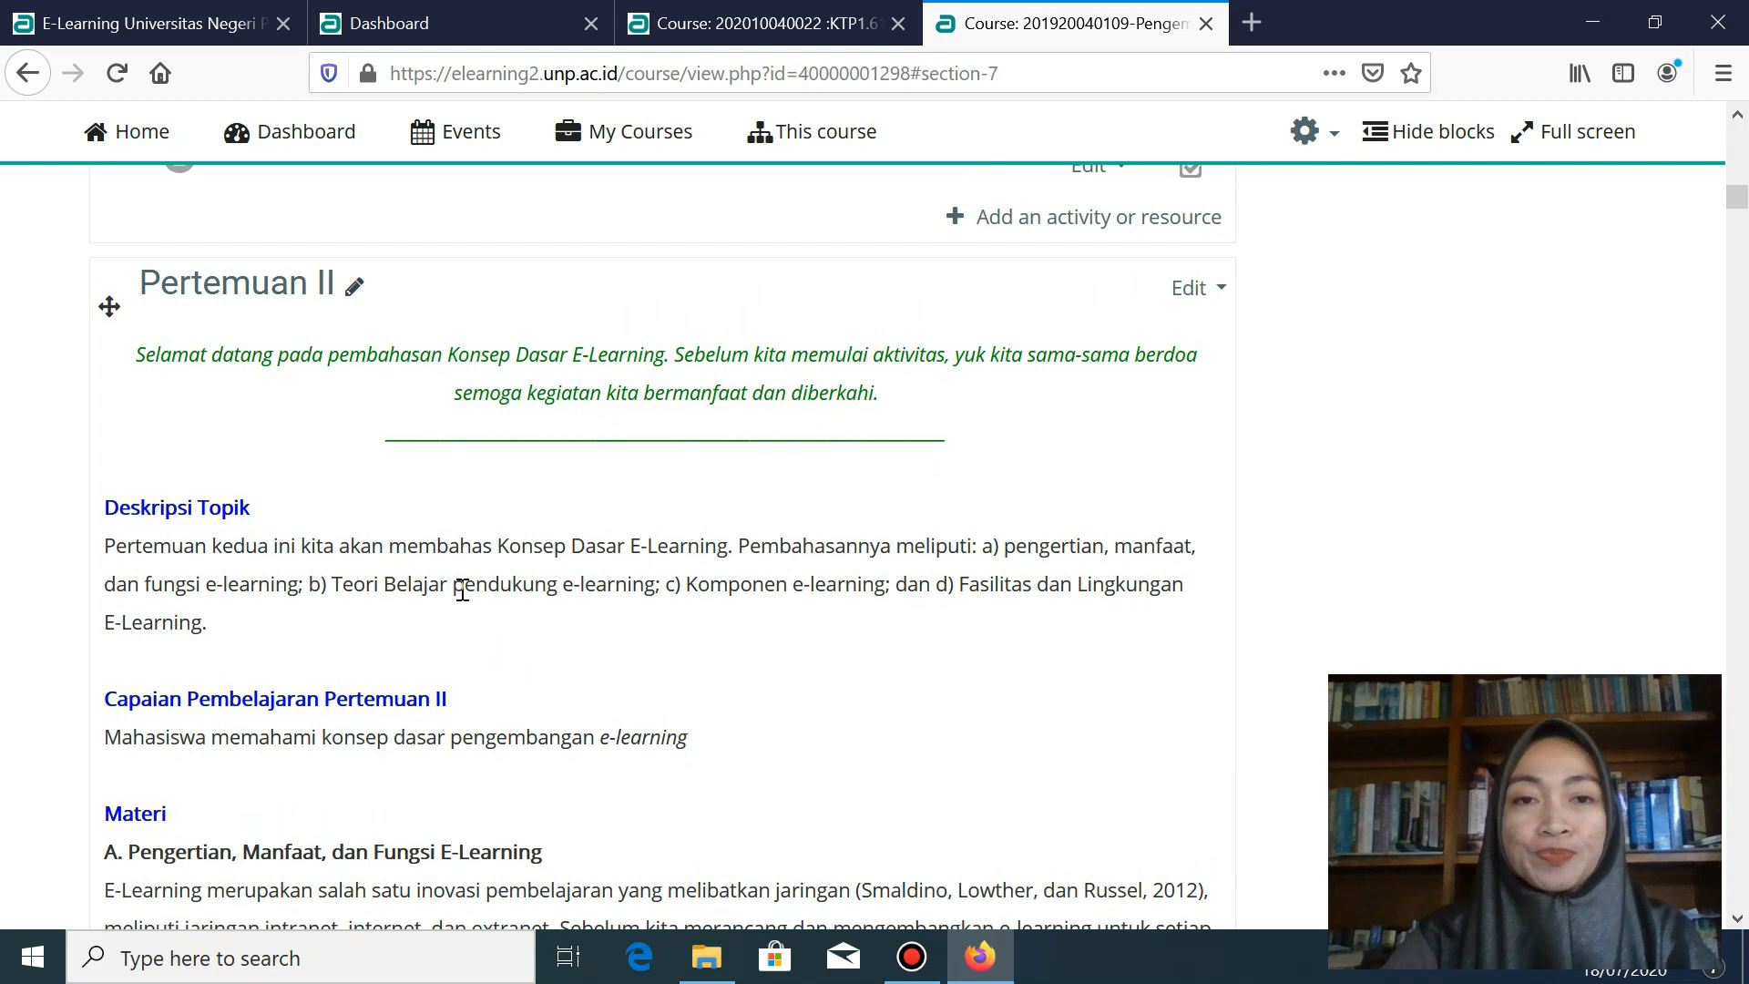
{"action": "left_click", "coordinate": [195, 19]}
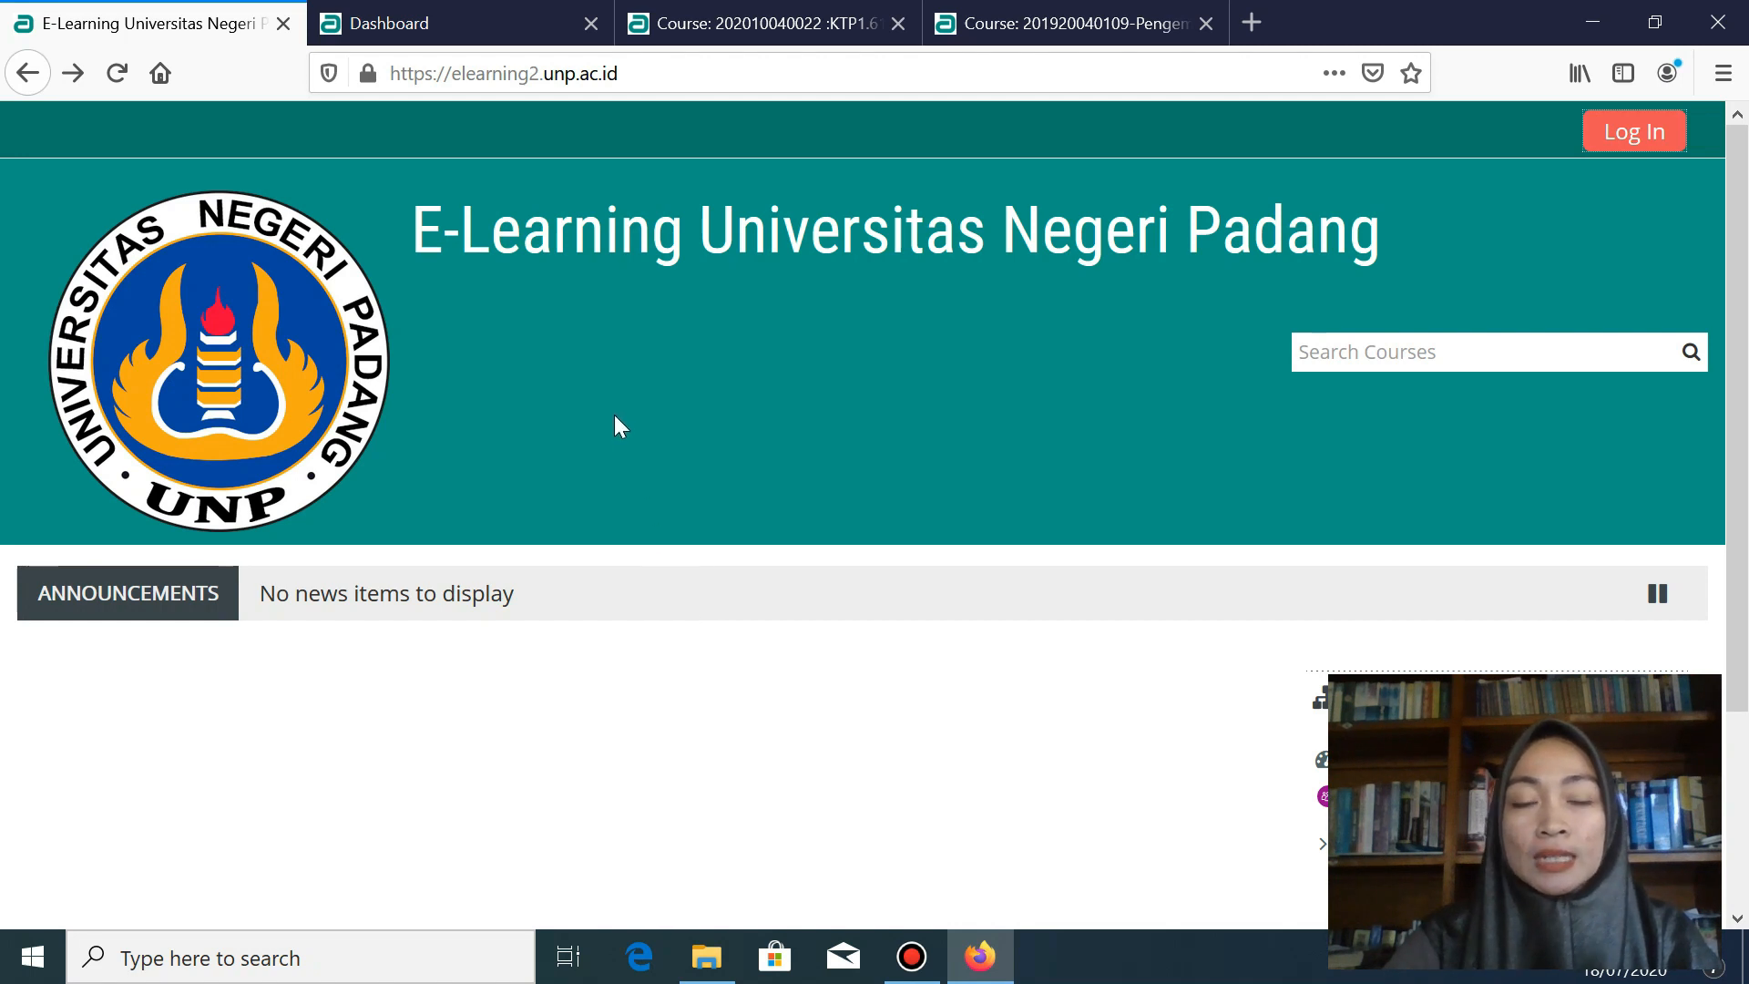
{"action": "left_click", "coordinate": [1621, 144]}
- Log in with the account username and the browser's saved password
{"action": "scroll", "coordinate": [808, 640], "scroll_direction": "down", "scroll_amount": 2}
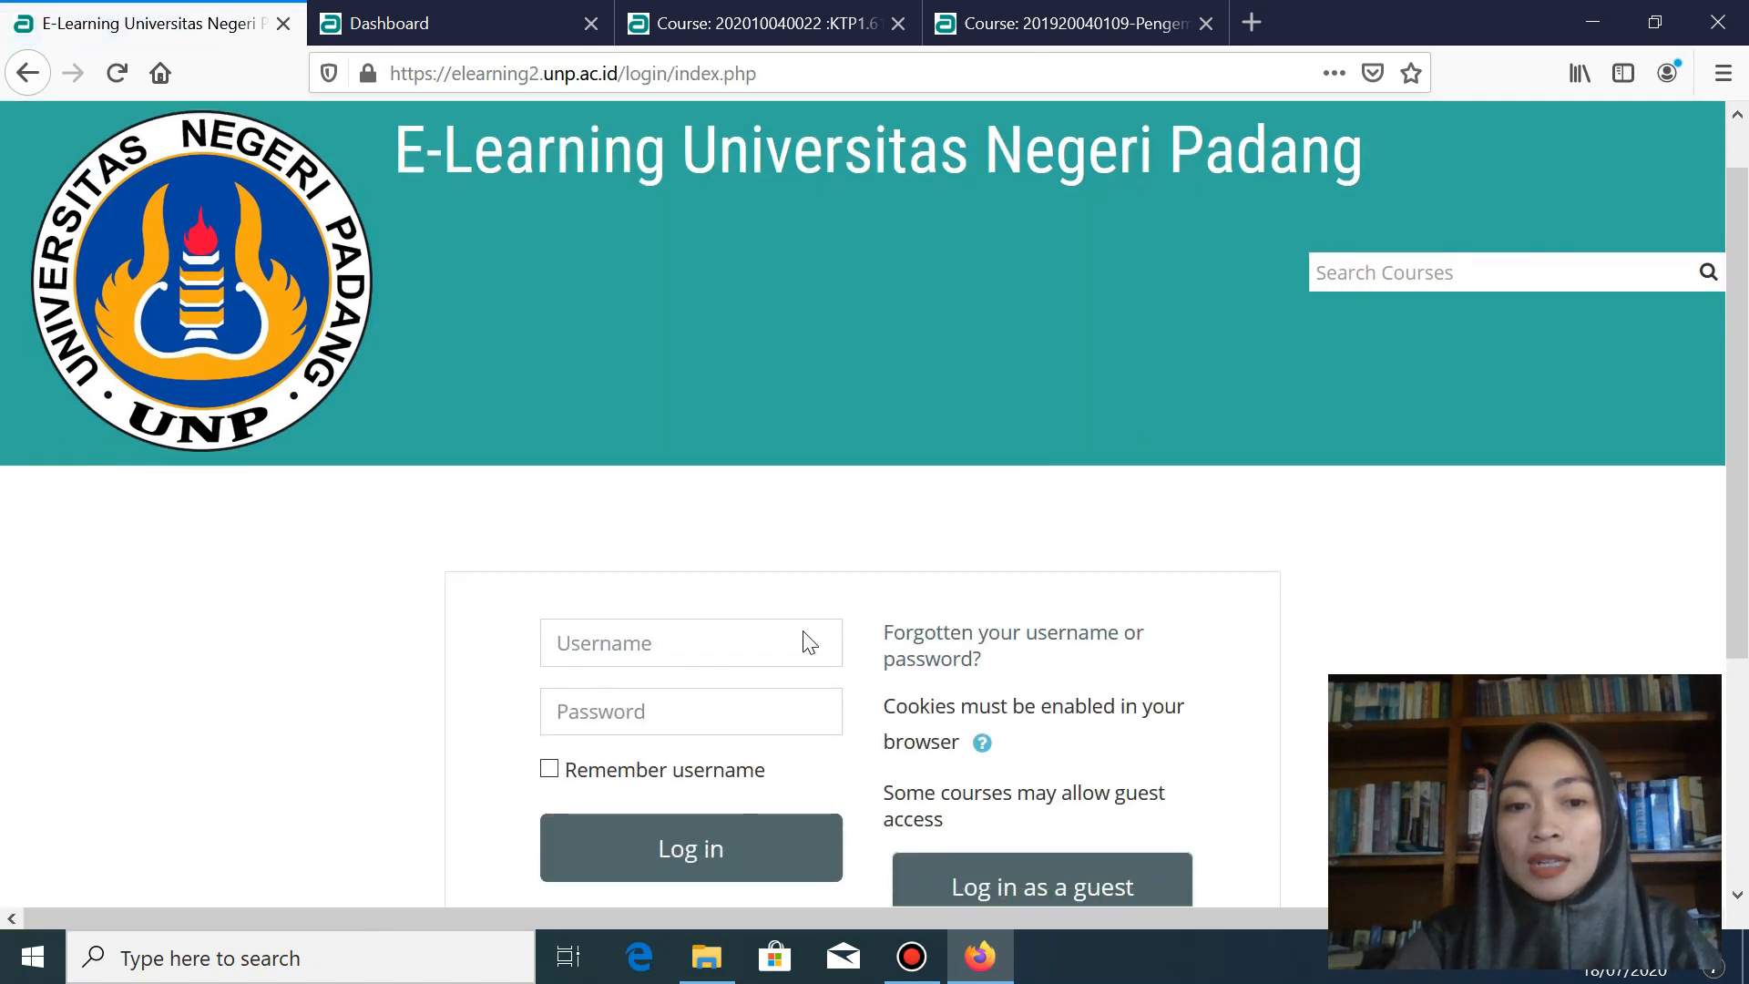
{"action": "left_click", "coordinate": [691, 565]}
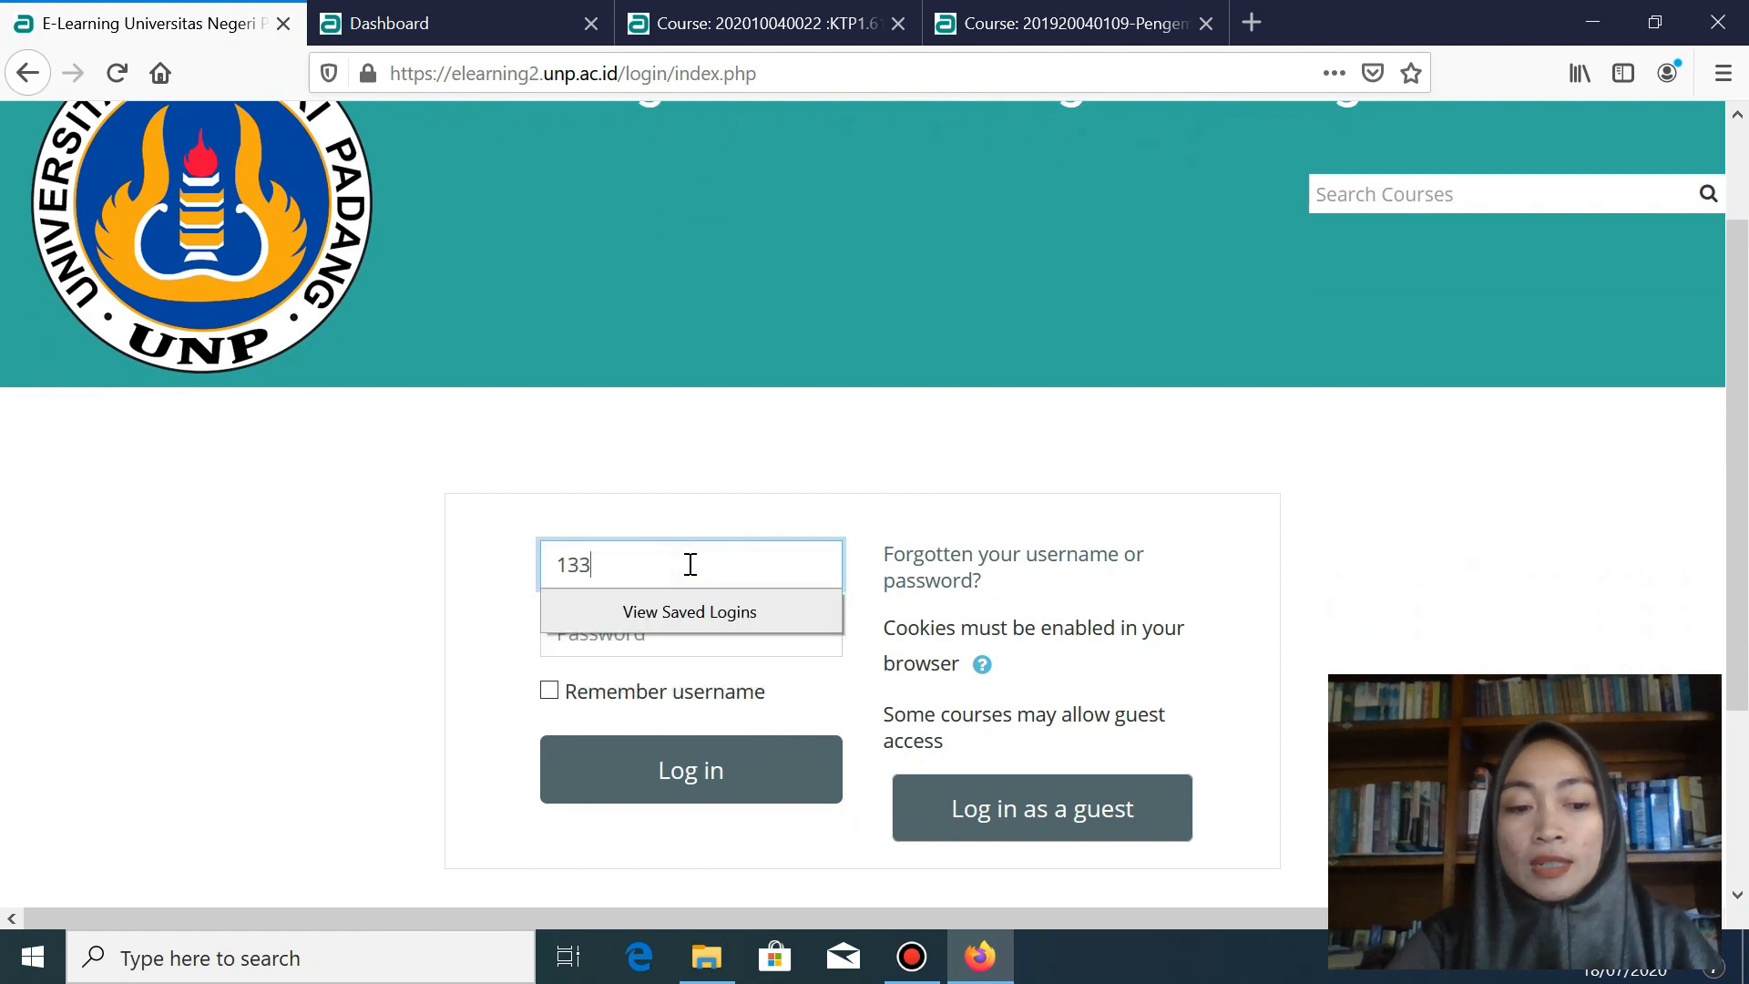
{"action": "left_click", "coordinate": [682, 636]}
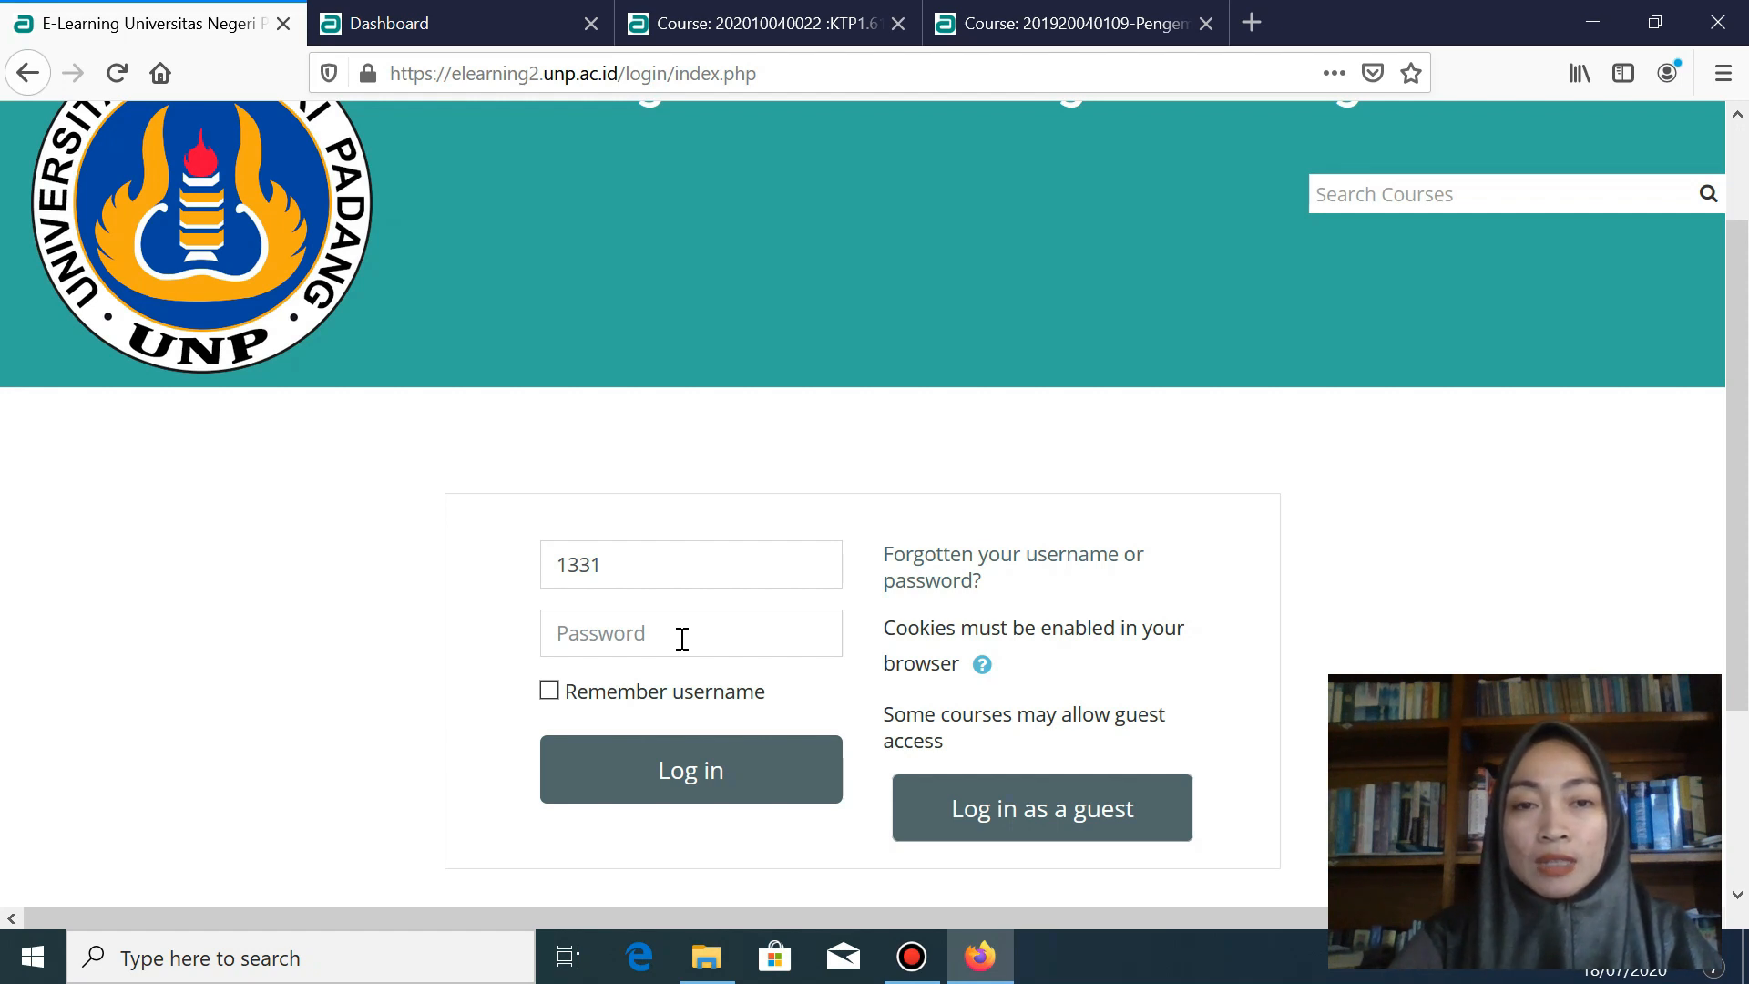
{"action": "left_click", "coordinate": [700, 625]}
{"action": "key", "text": "Down"}
{"action": "key", "text": "Return"}
{"action": "left_click", "coordinate": [669, 763]}
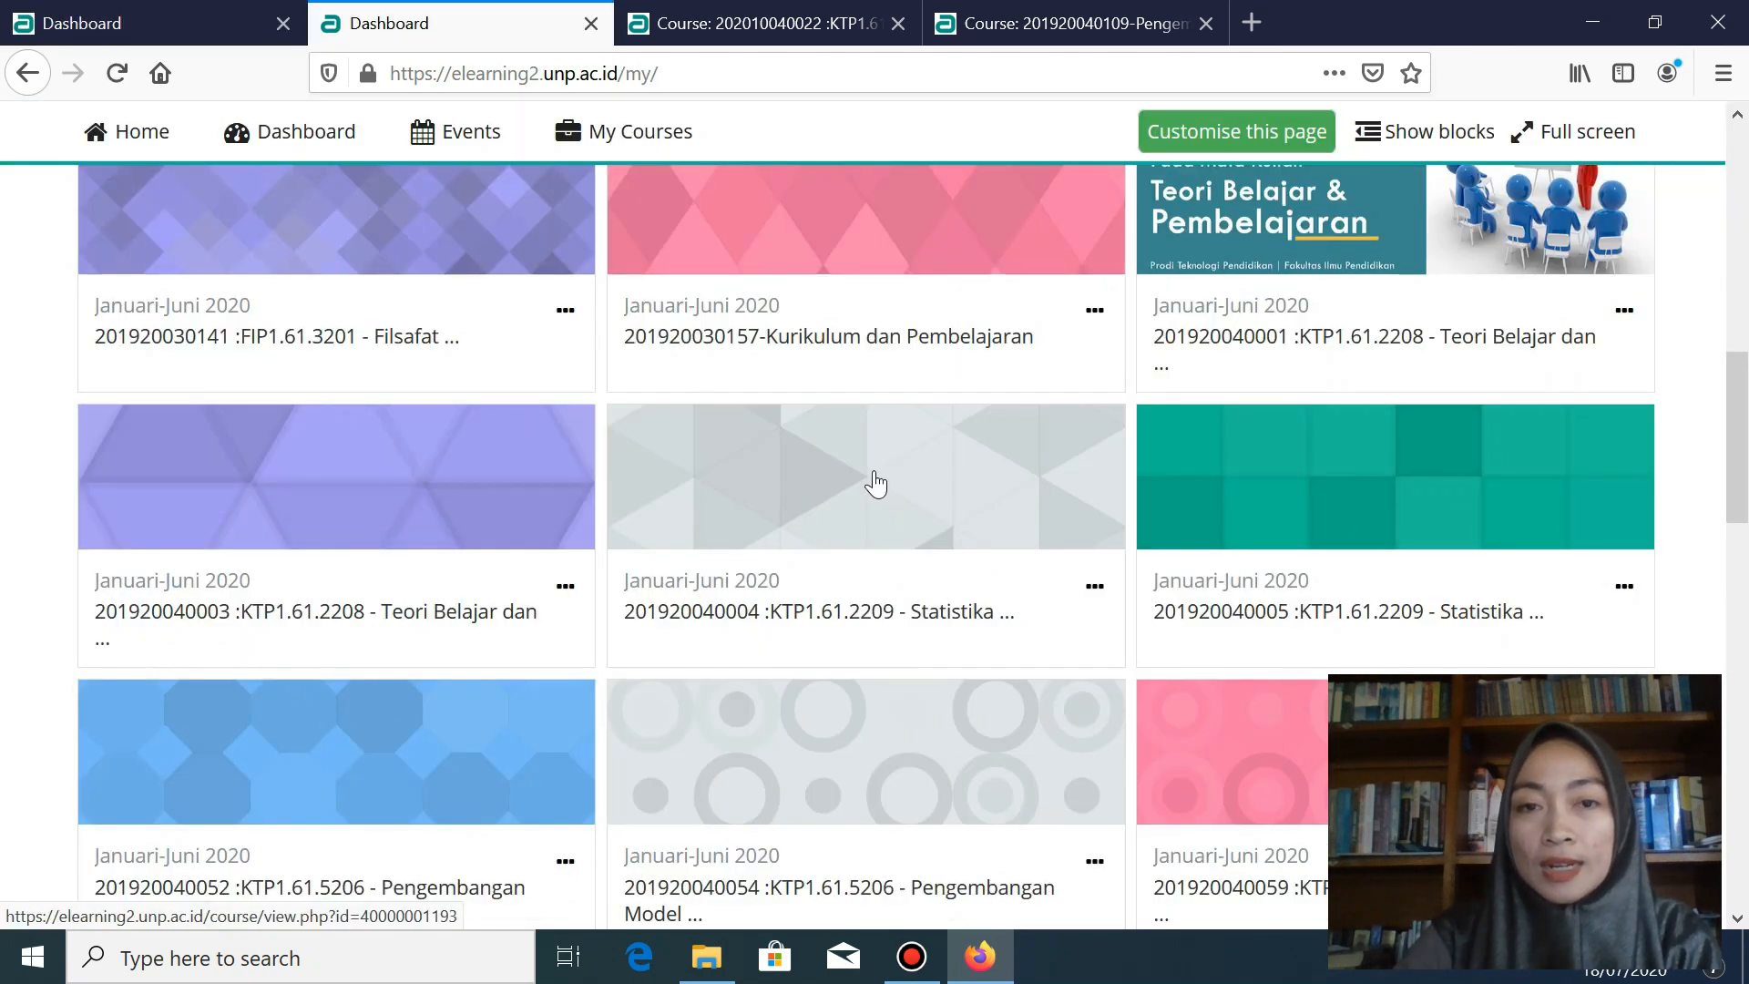
{"action": "scroll", "coordinate": [876, 483], "scroll_direction": "down", "scroll_amount": 3}
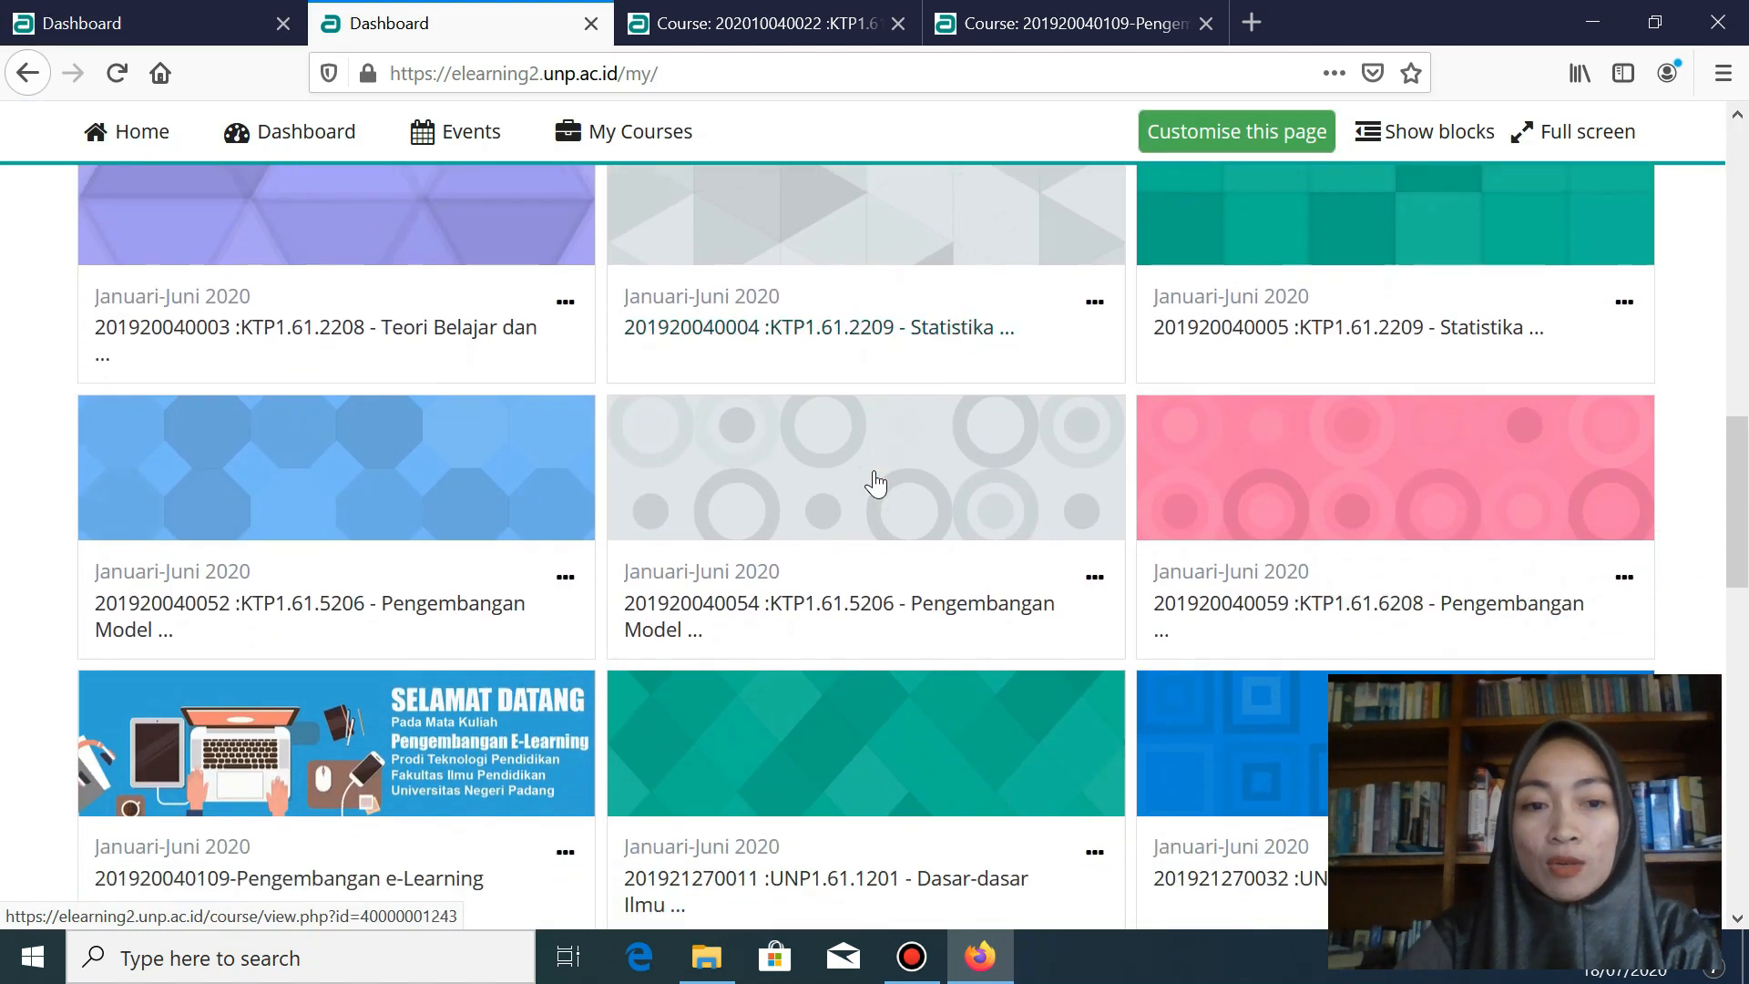
{"action": "scroll", "coordinate": [868, 492], "scroll_direction": "down", "scroll_amount": 4}
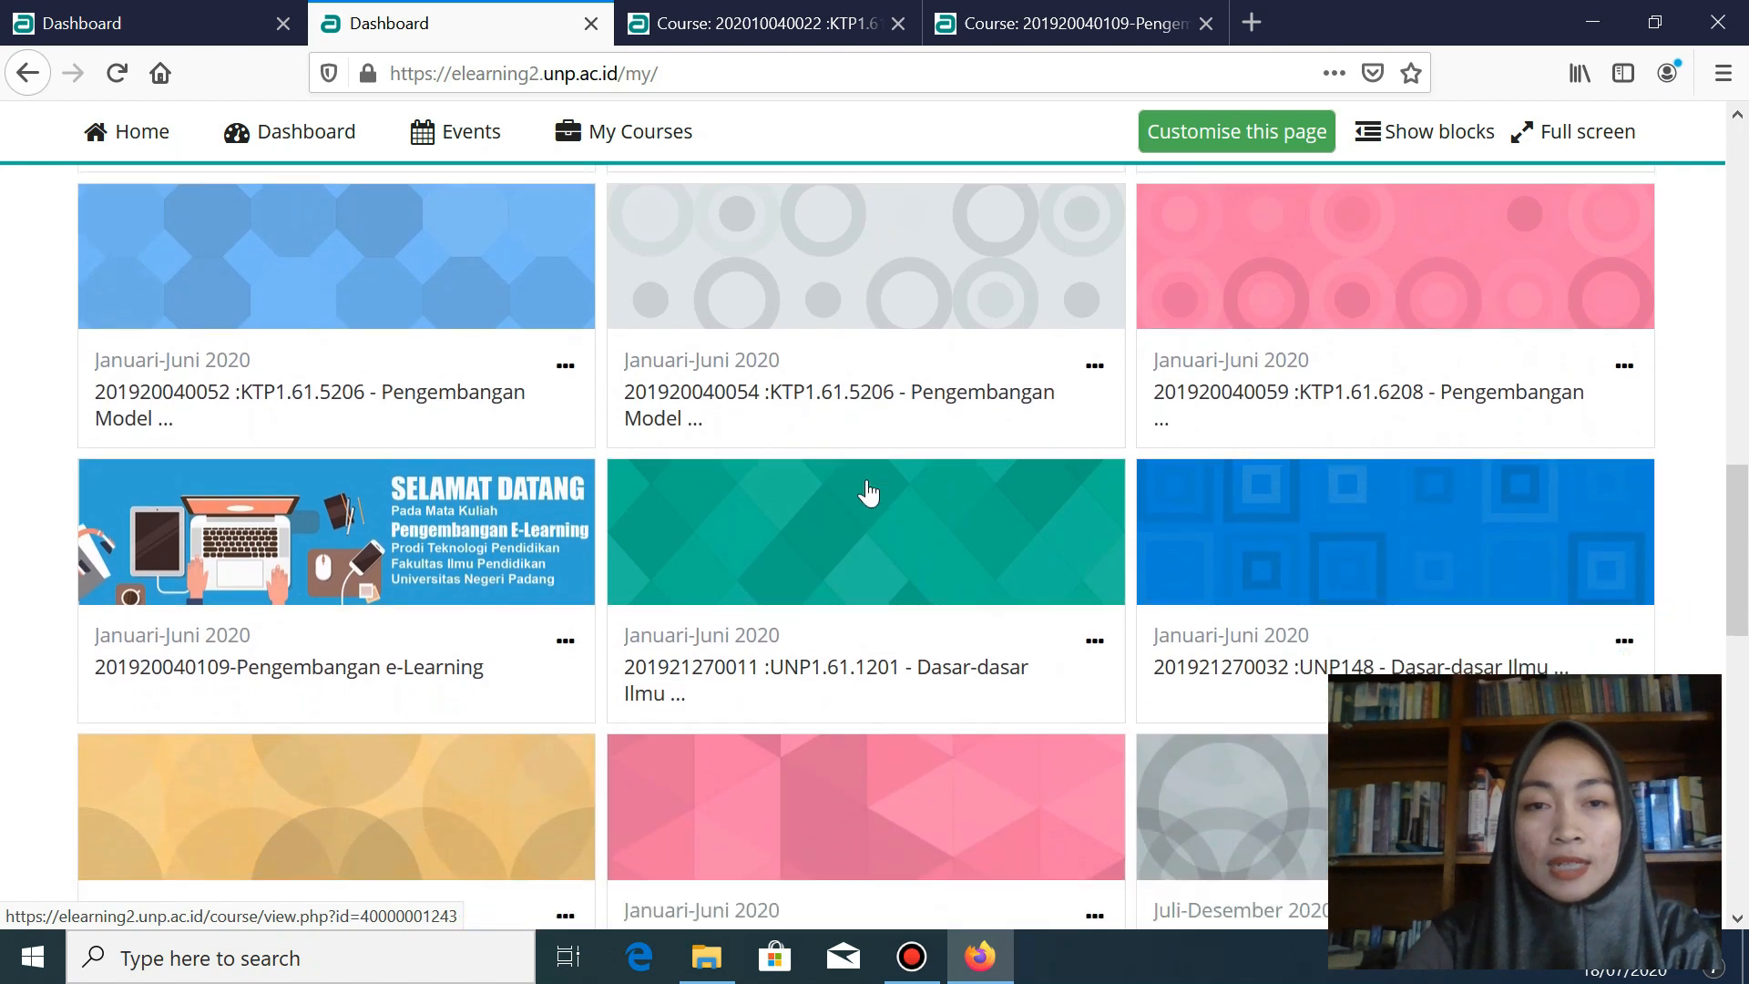
{"action": "scroll", "coordinate": [867, 492], "scroll_direction": "down", "scroll_amount": 5}
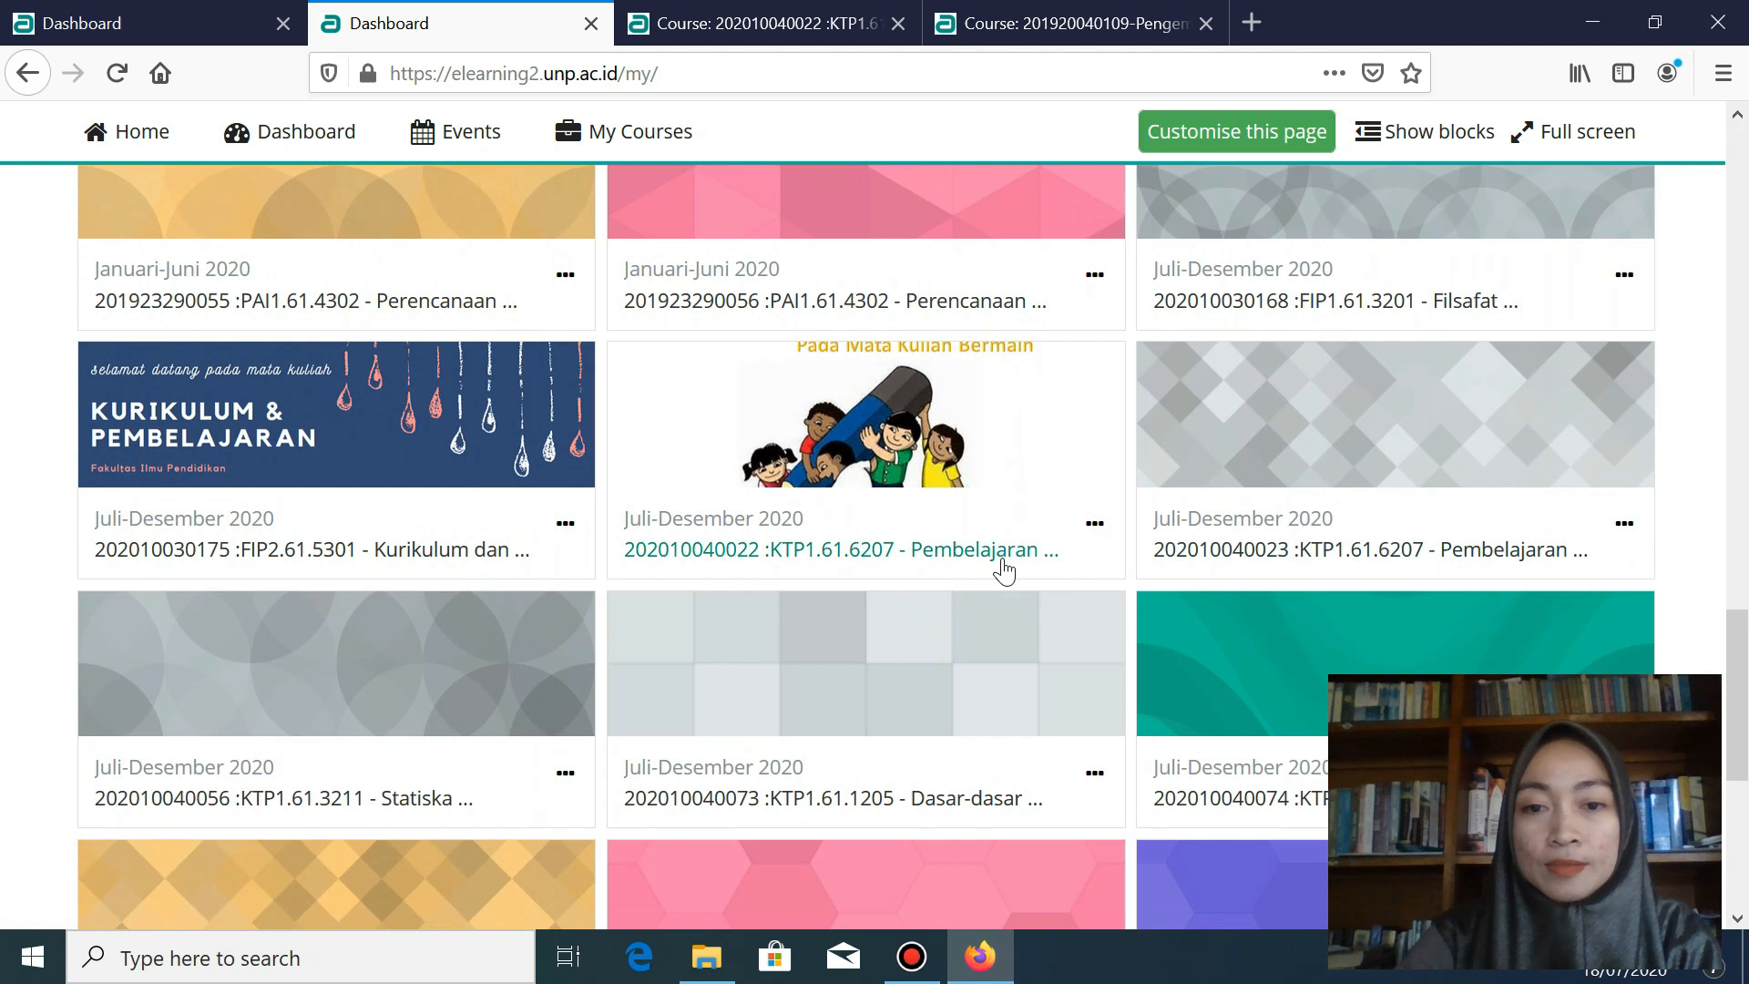
{"action": "right_click", "coordinate": [1304, 547]}
{"action": "left_click", "coordinate": [1424, 561]}
{"action": "left_click", "coordinate": [742, 23]}
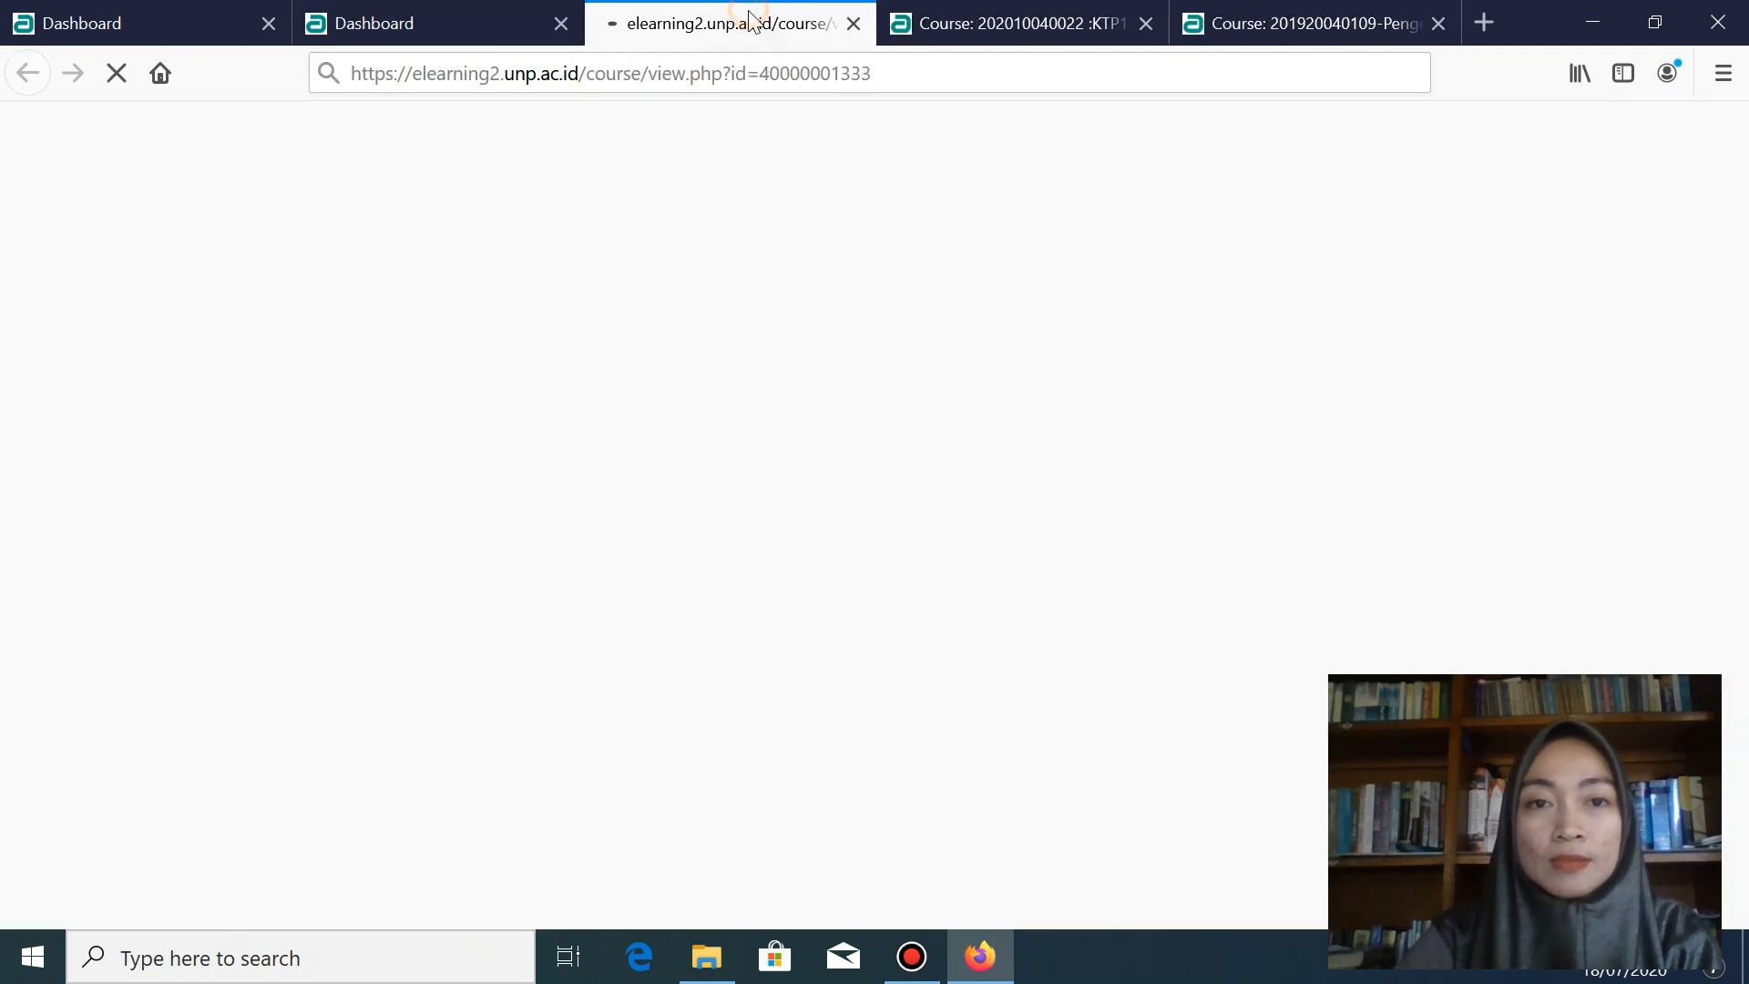
{"action": "mouse_move", "coordinate": [862, 490]}
{"action": "scroll", "coordinate": [864, 489], "scroll_direction": "down", "scroll_amount": 2}
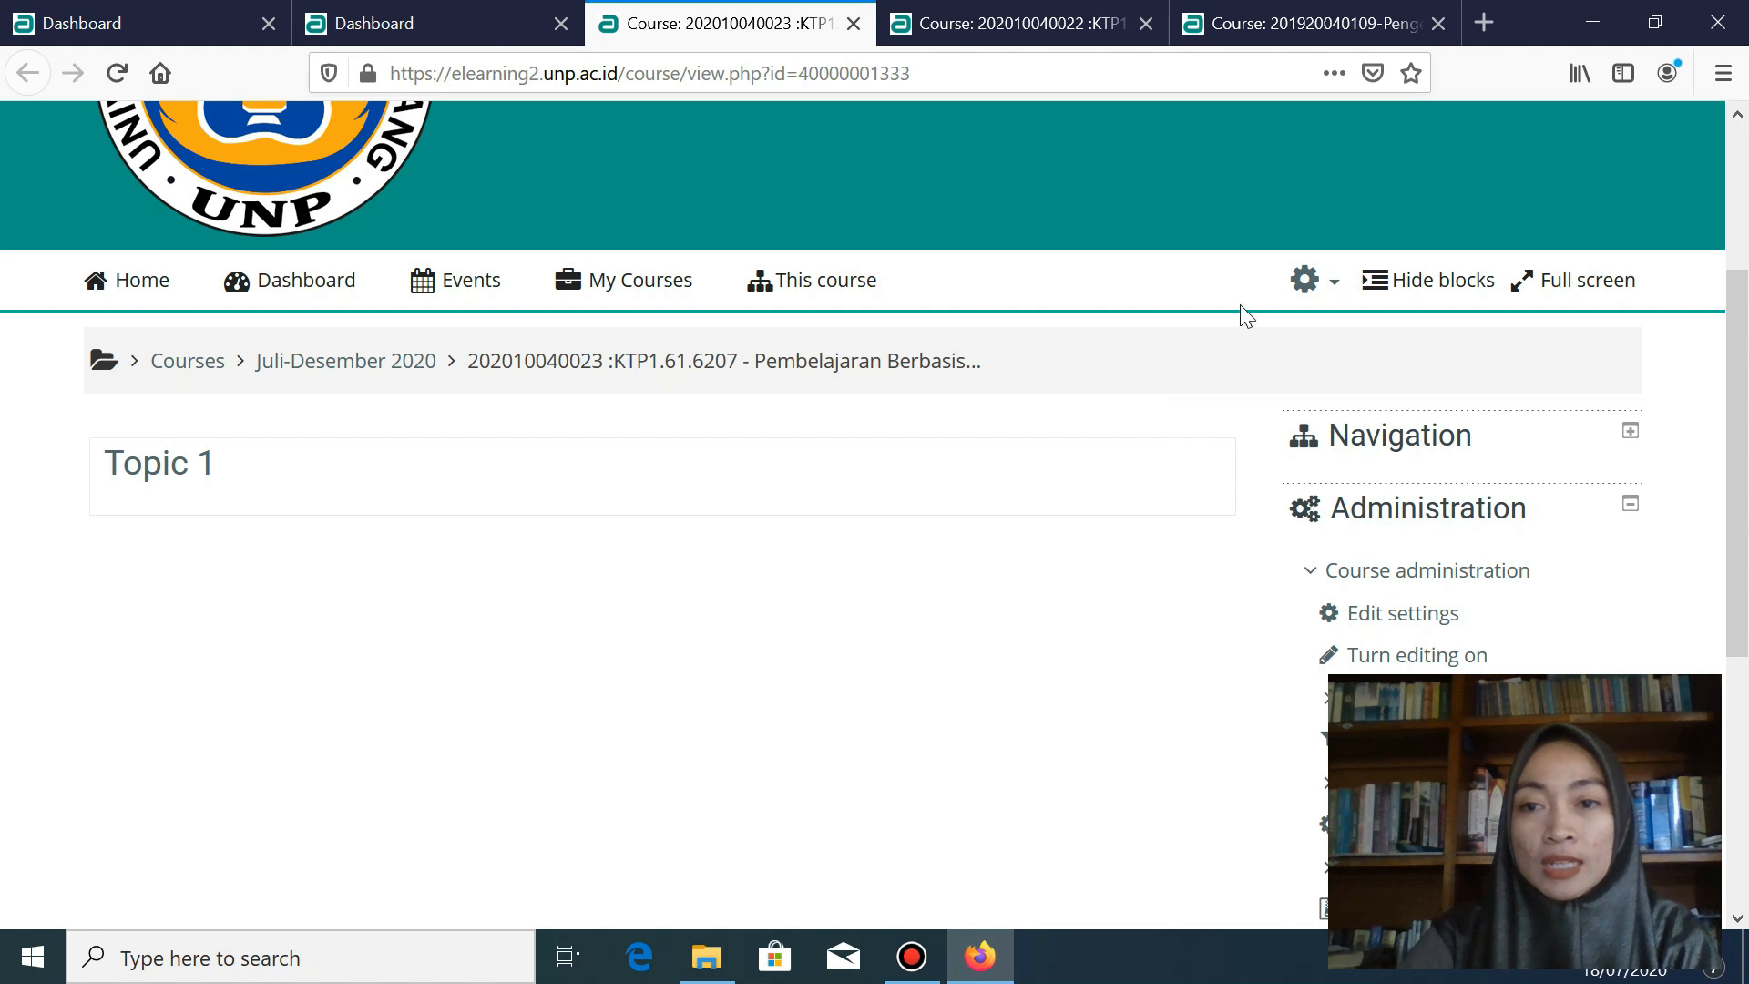
{"action": "left_click", "coordinate": [1332, 289]}
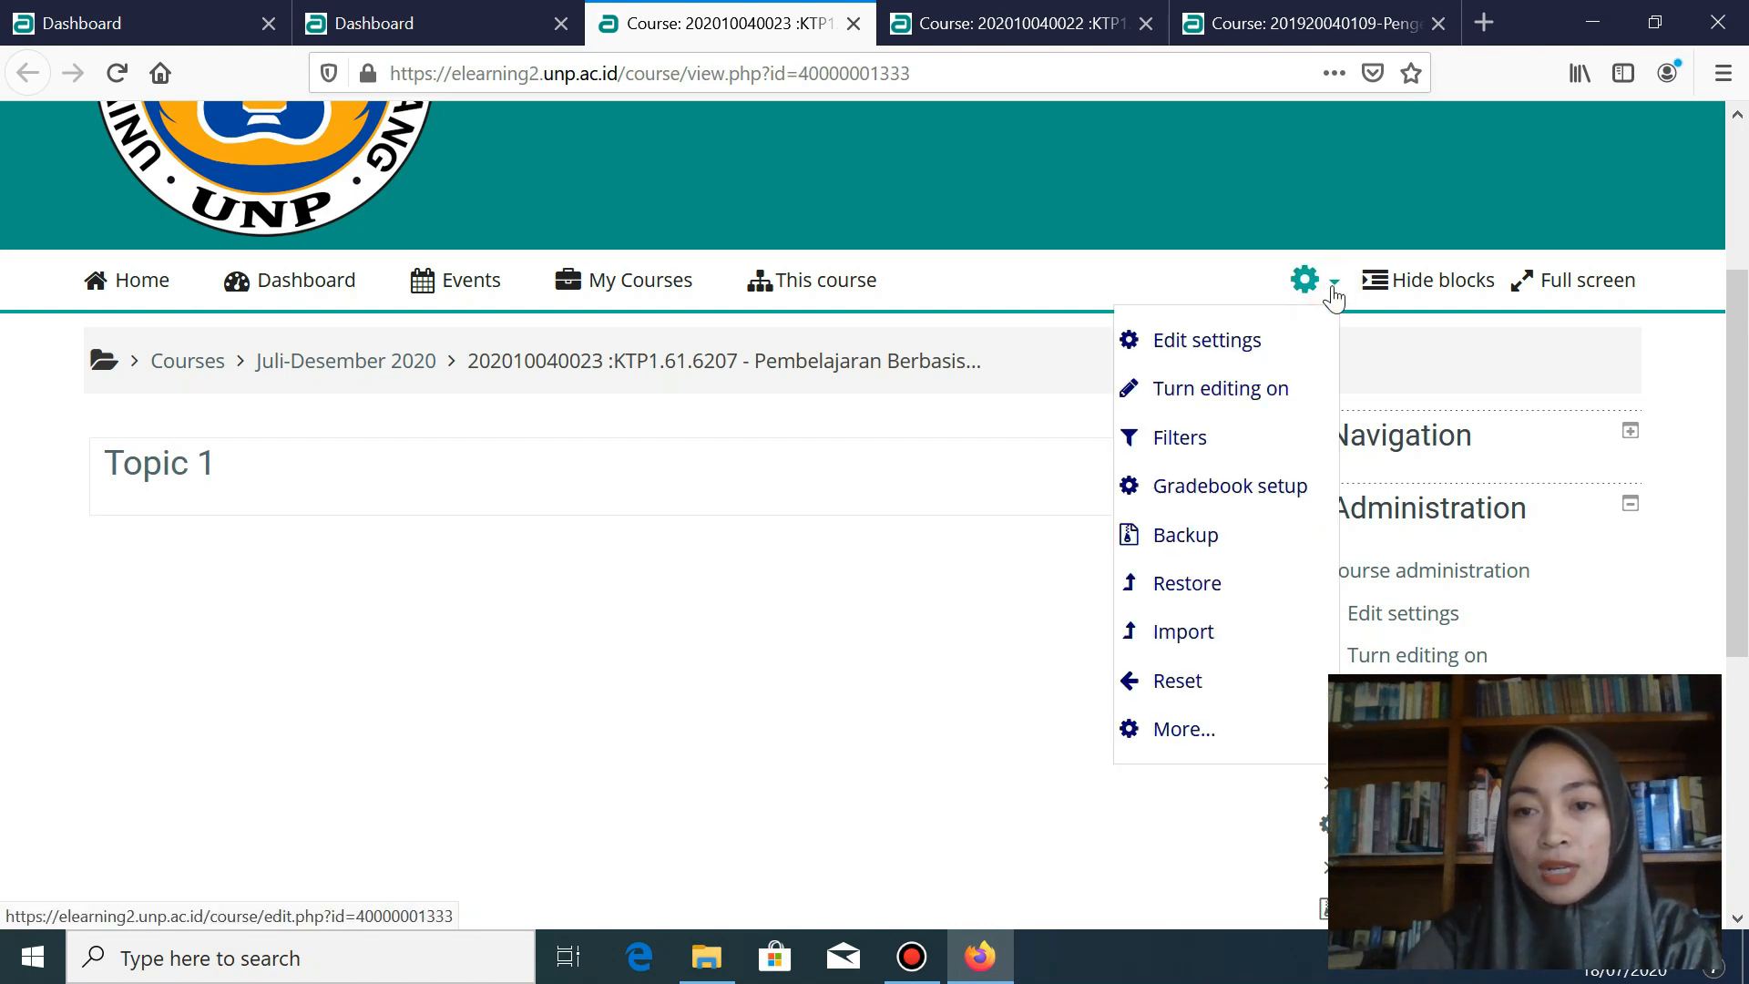
{"action": "left_click", "coordinate": [1231, 402]}
{"action": "scroll", "coordinate": [1034, 674], "scroll_direction": "down", "scroll_amount": 3}
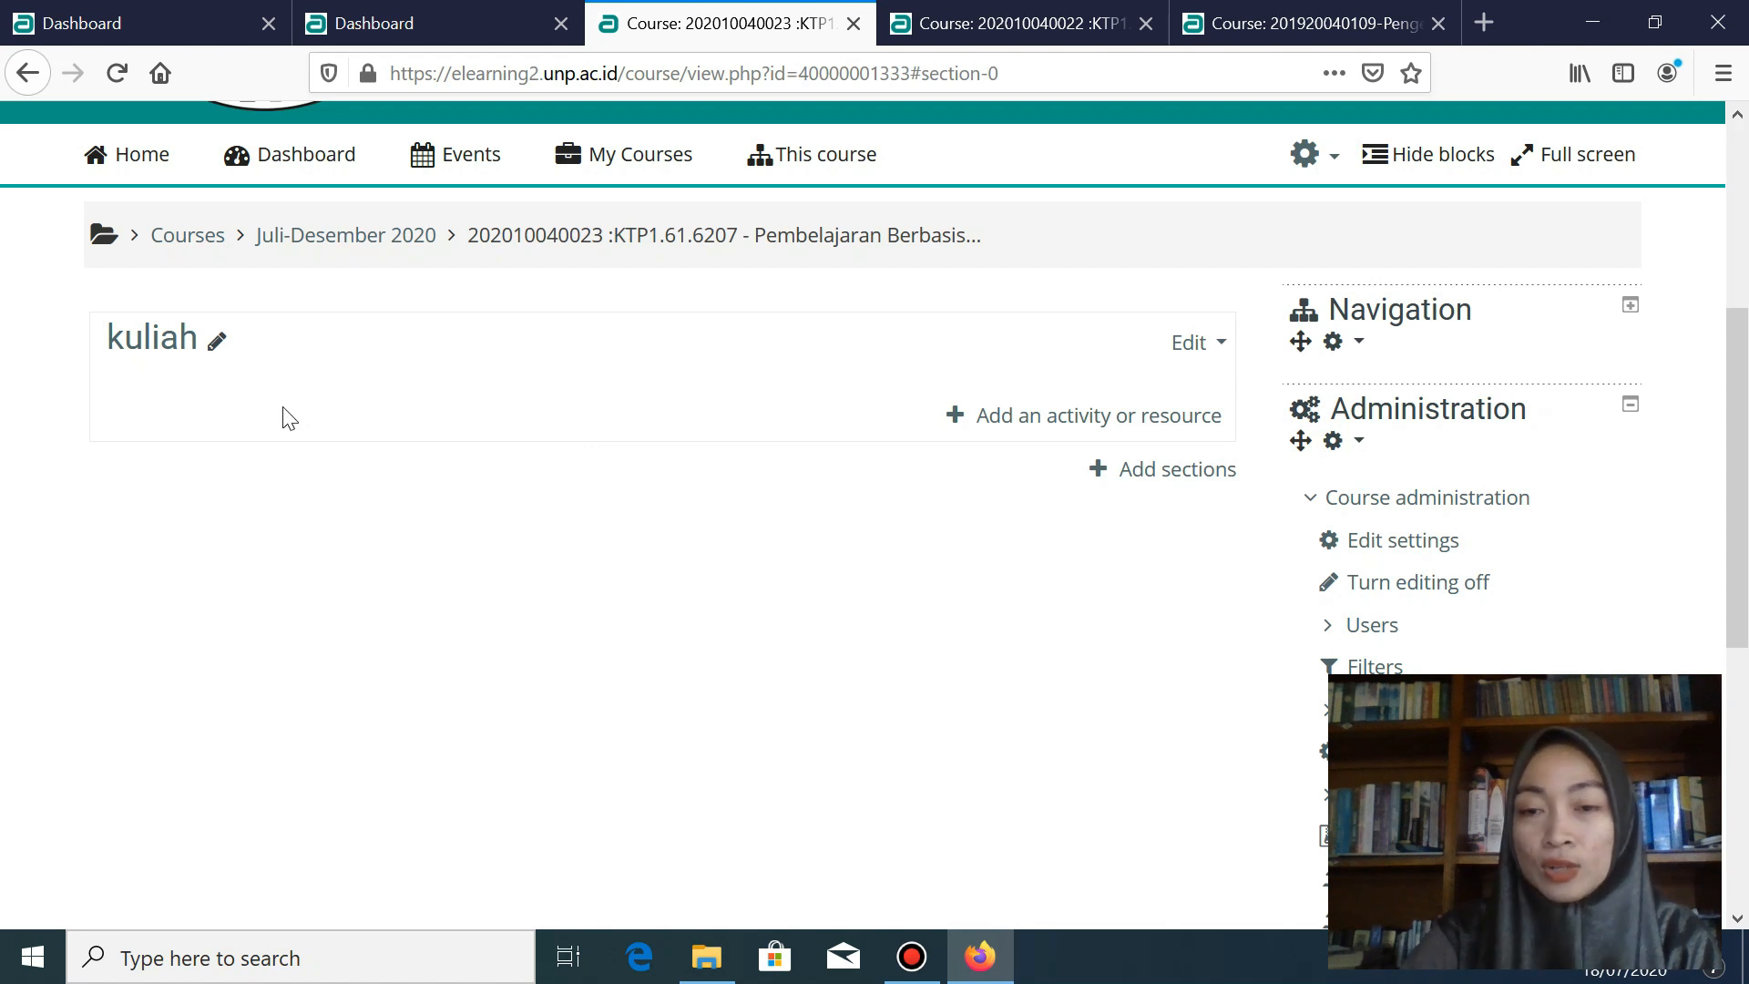
{"action": "left_click", "coordinate": [1158, 474]}
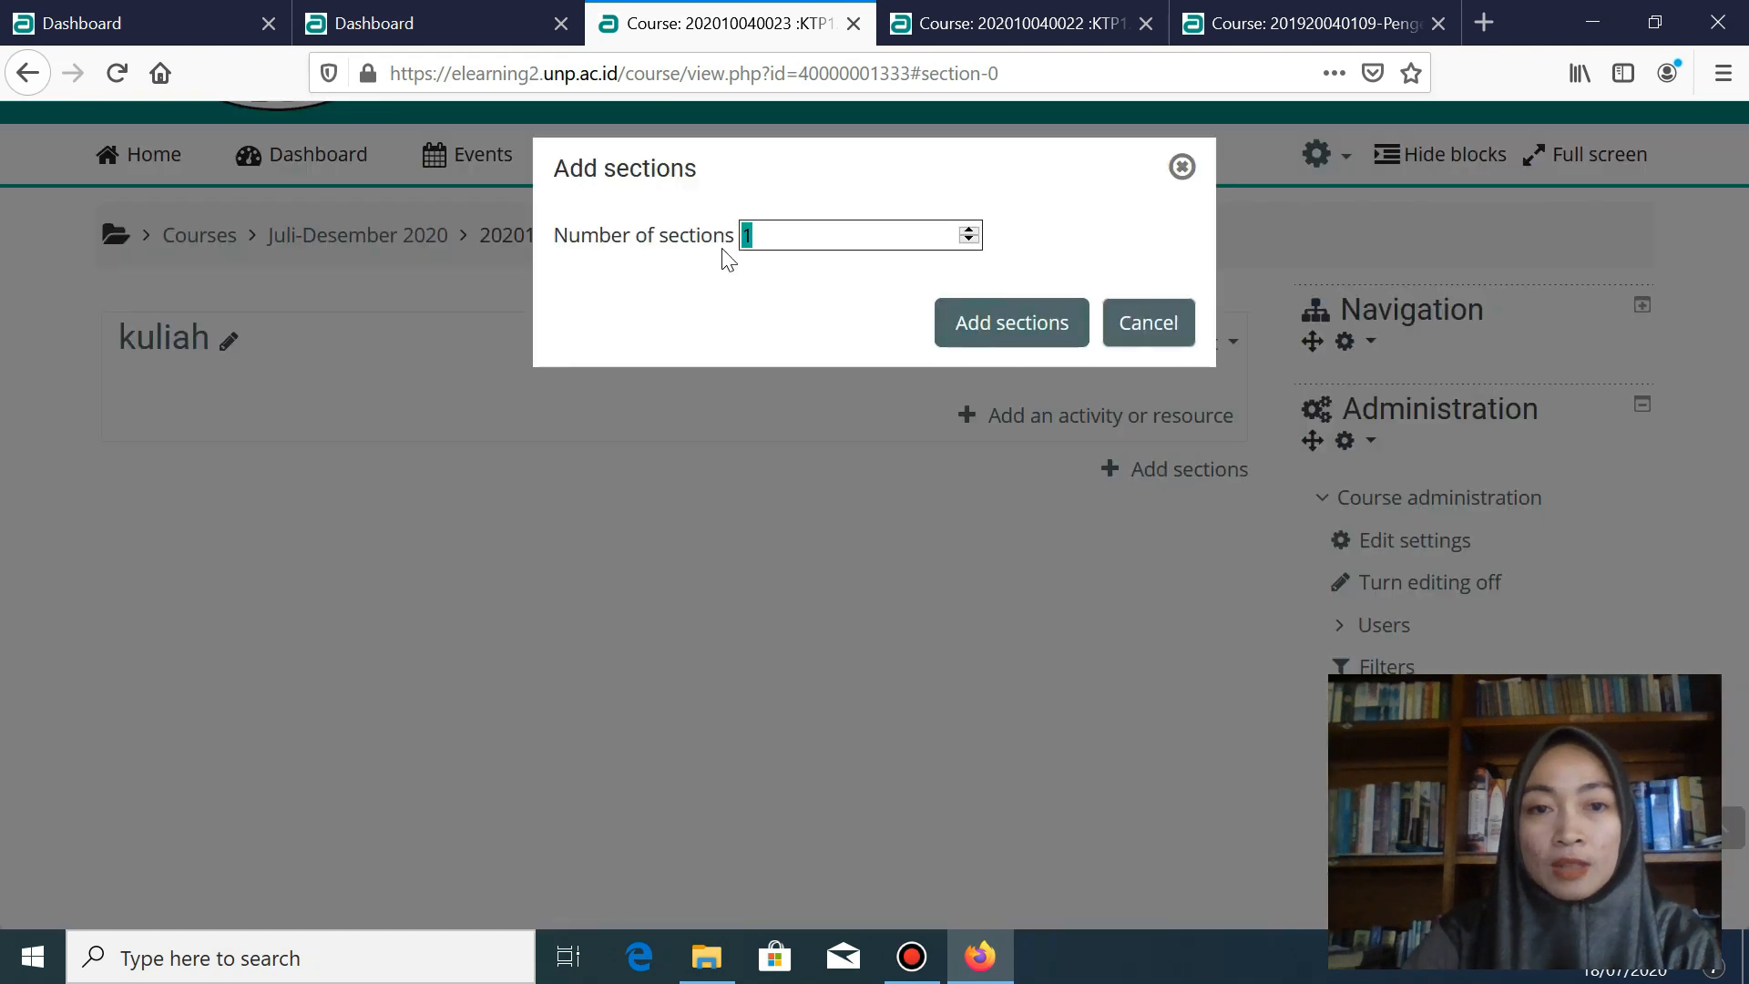
- Add 1 new section, Topic 1, below the kuliah section
{"action": "left_click", "coordinate": [781, 235]}
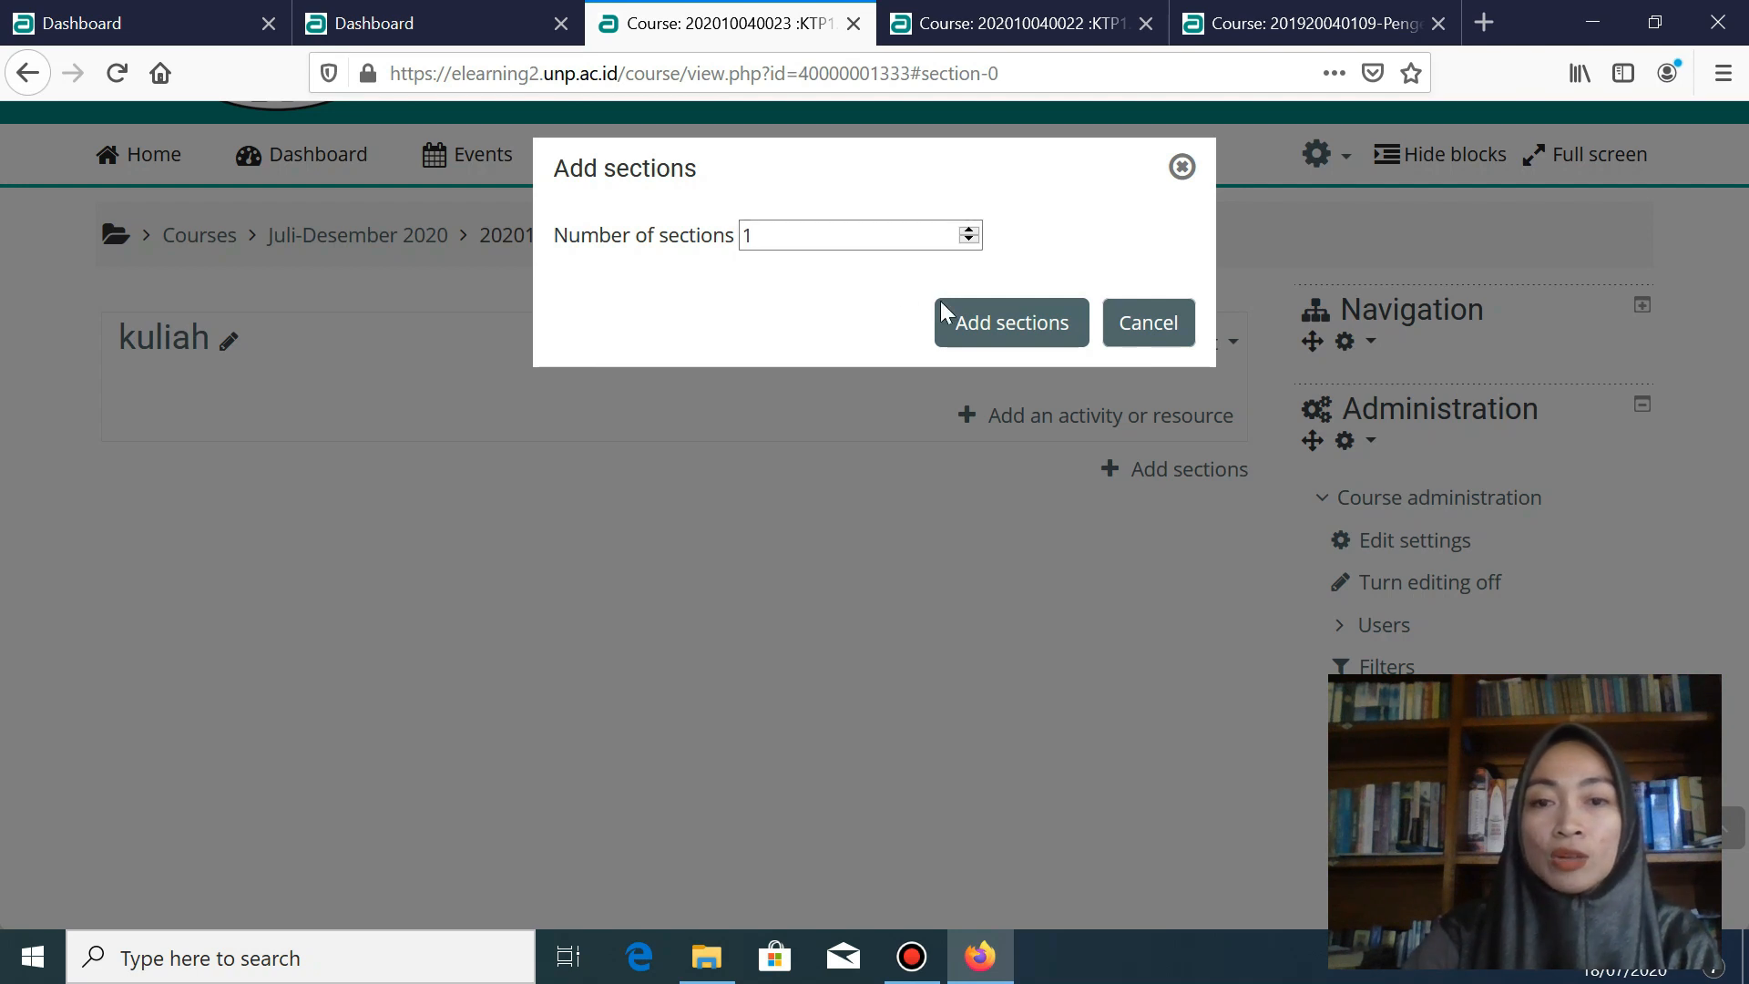
{"action": "left_click", "coordinate": [991, 339]}
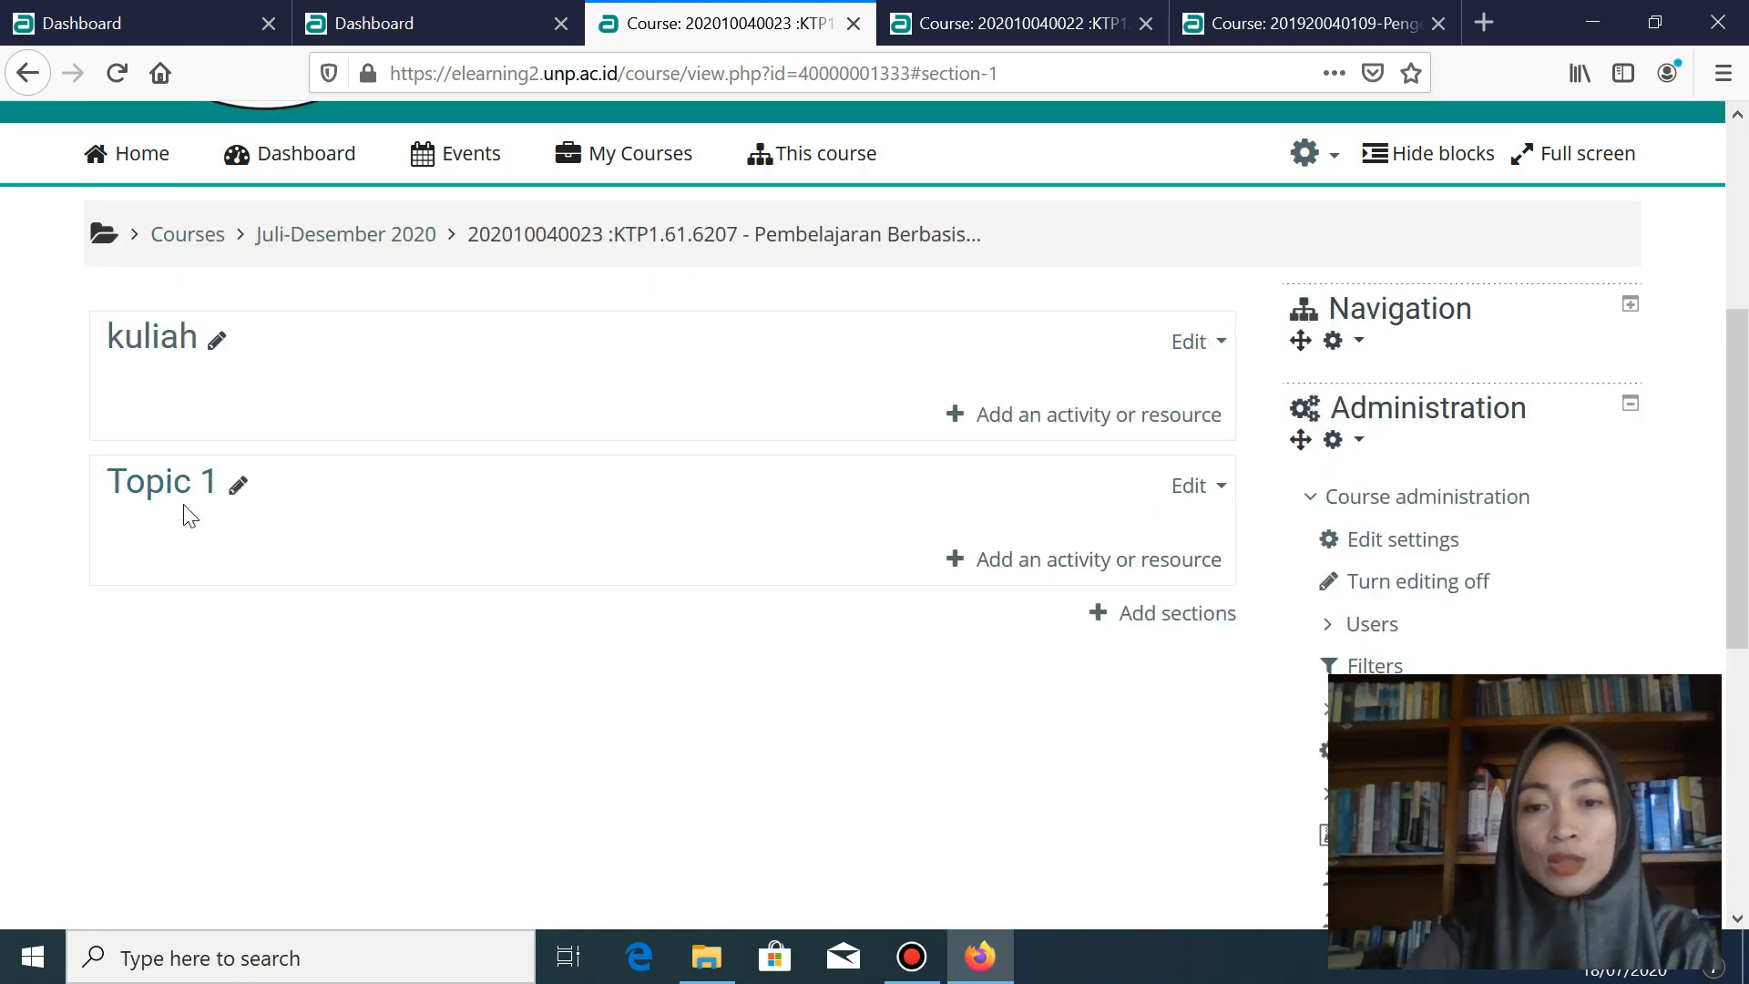
{"action": "left_click", "coordinate": [1220, 354]}
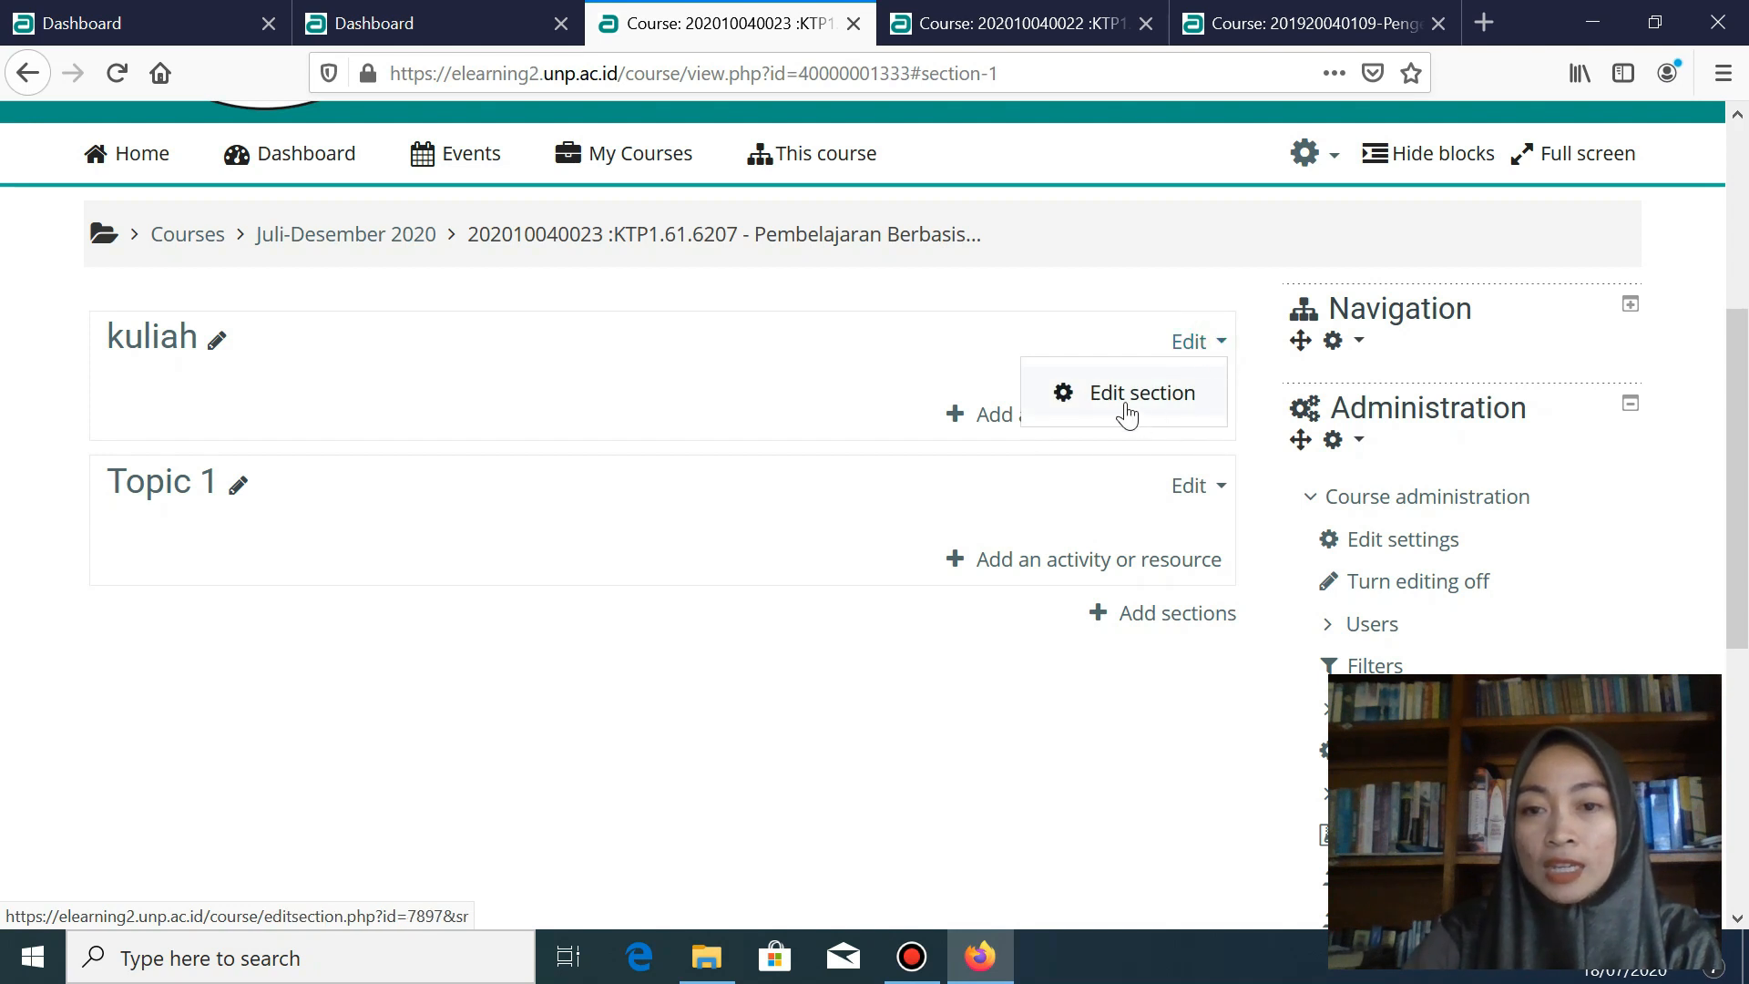
- Choose Edit section from Topic 1's Edit dropdown
{"action": "left_click", "coordinate": [1219, 490]}
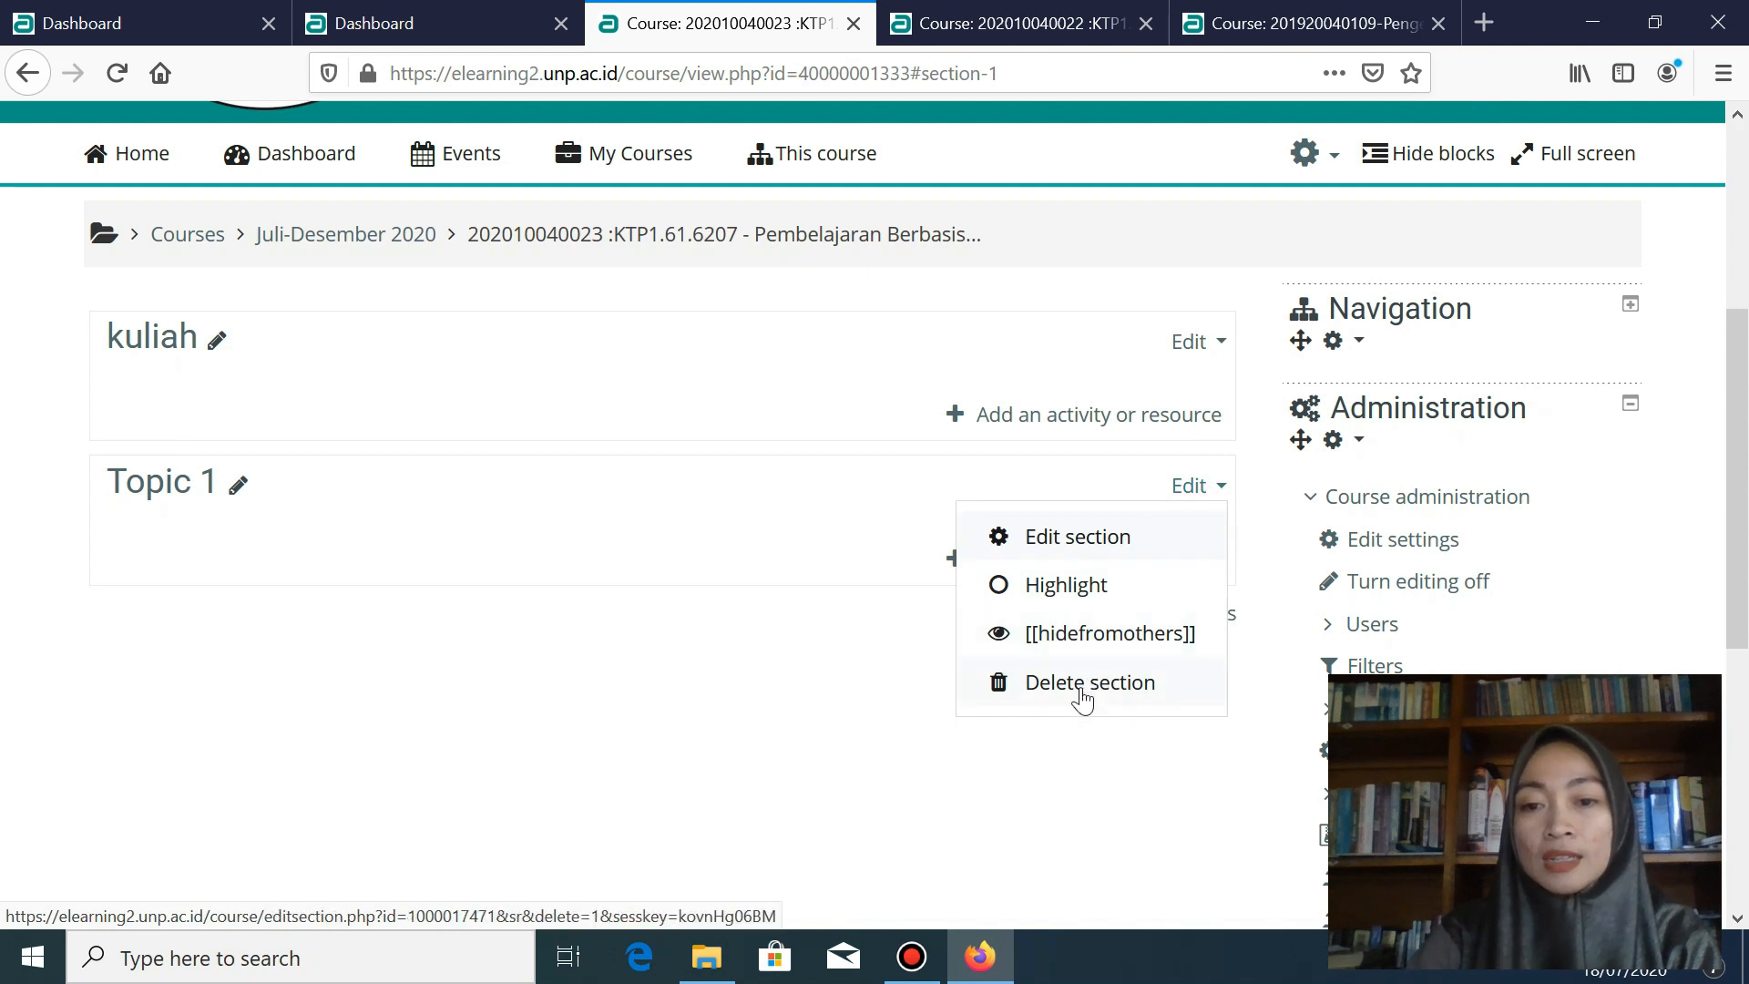
{"action": "left_click", "coordinate": [1183, 492]}
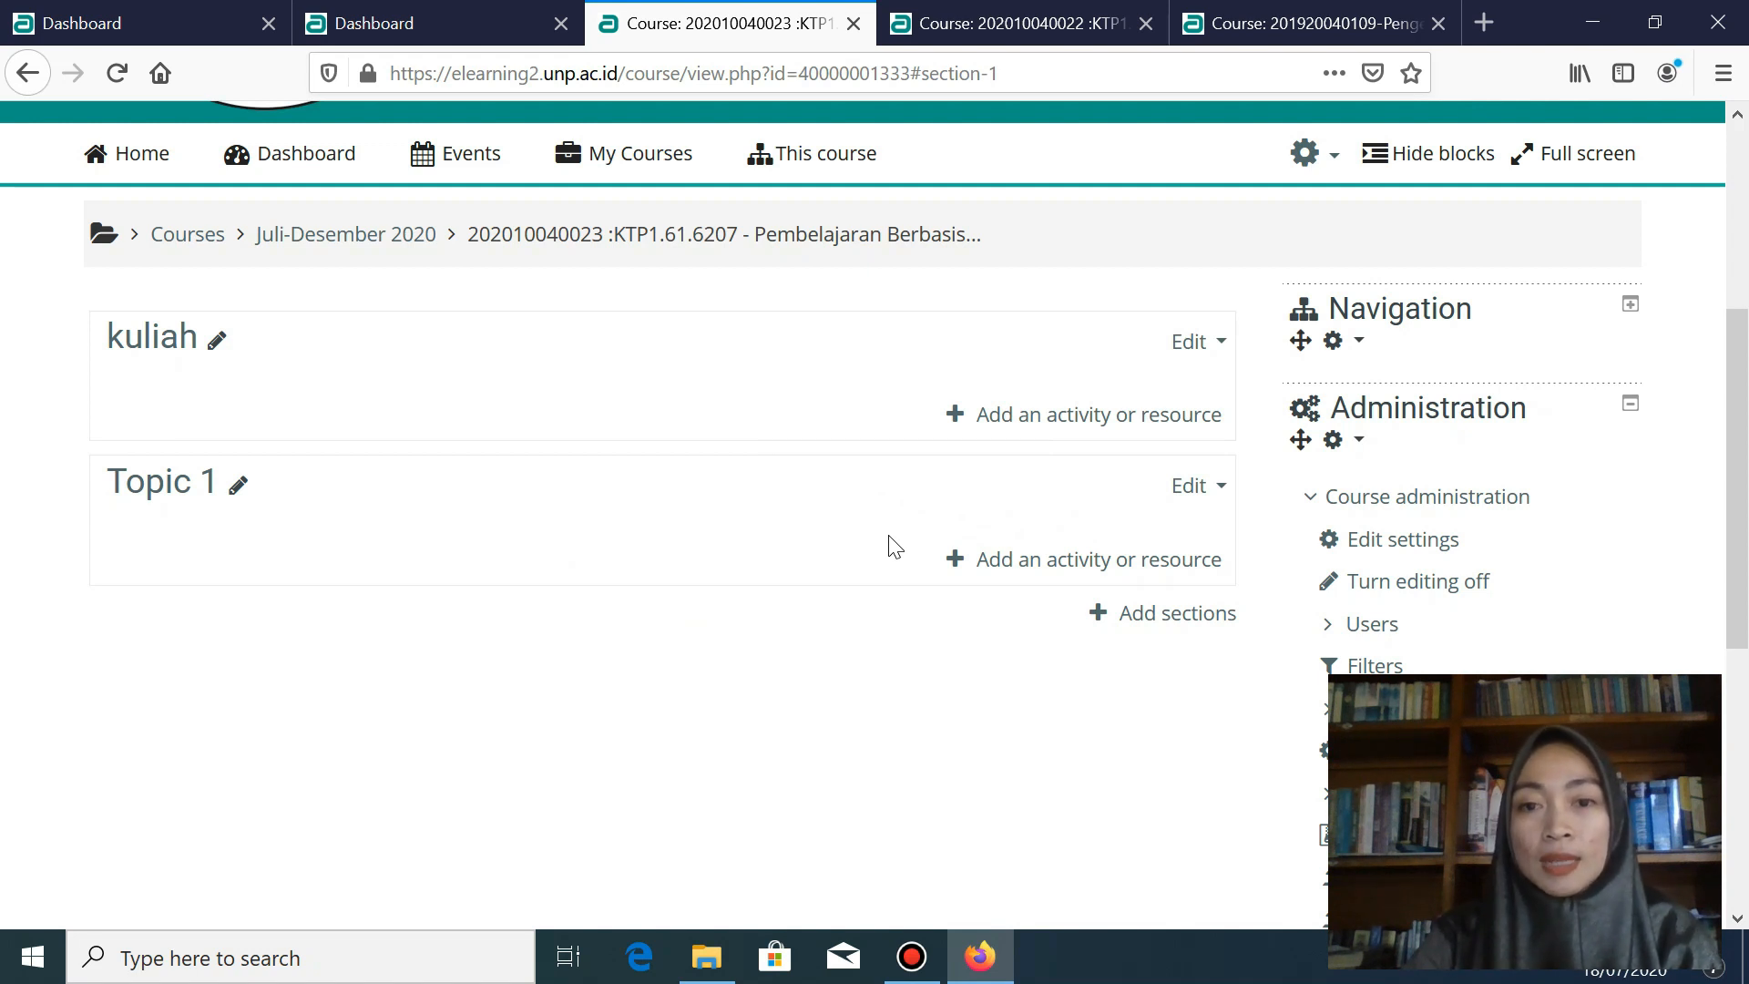
{"action": "left_click", "coordinate": [1202, 490]}
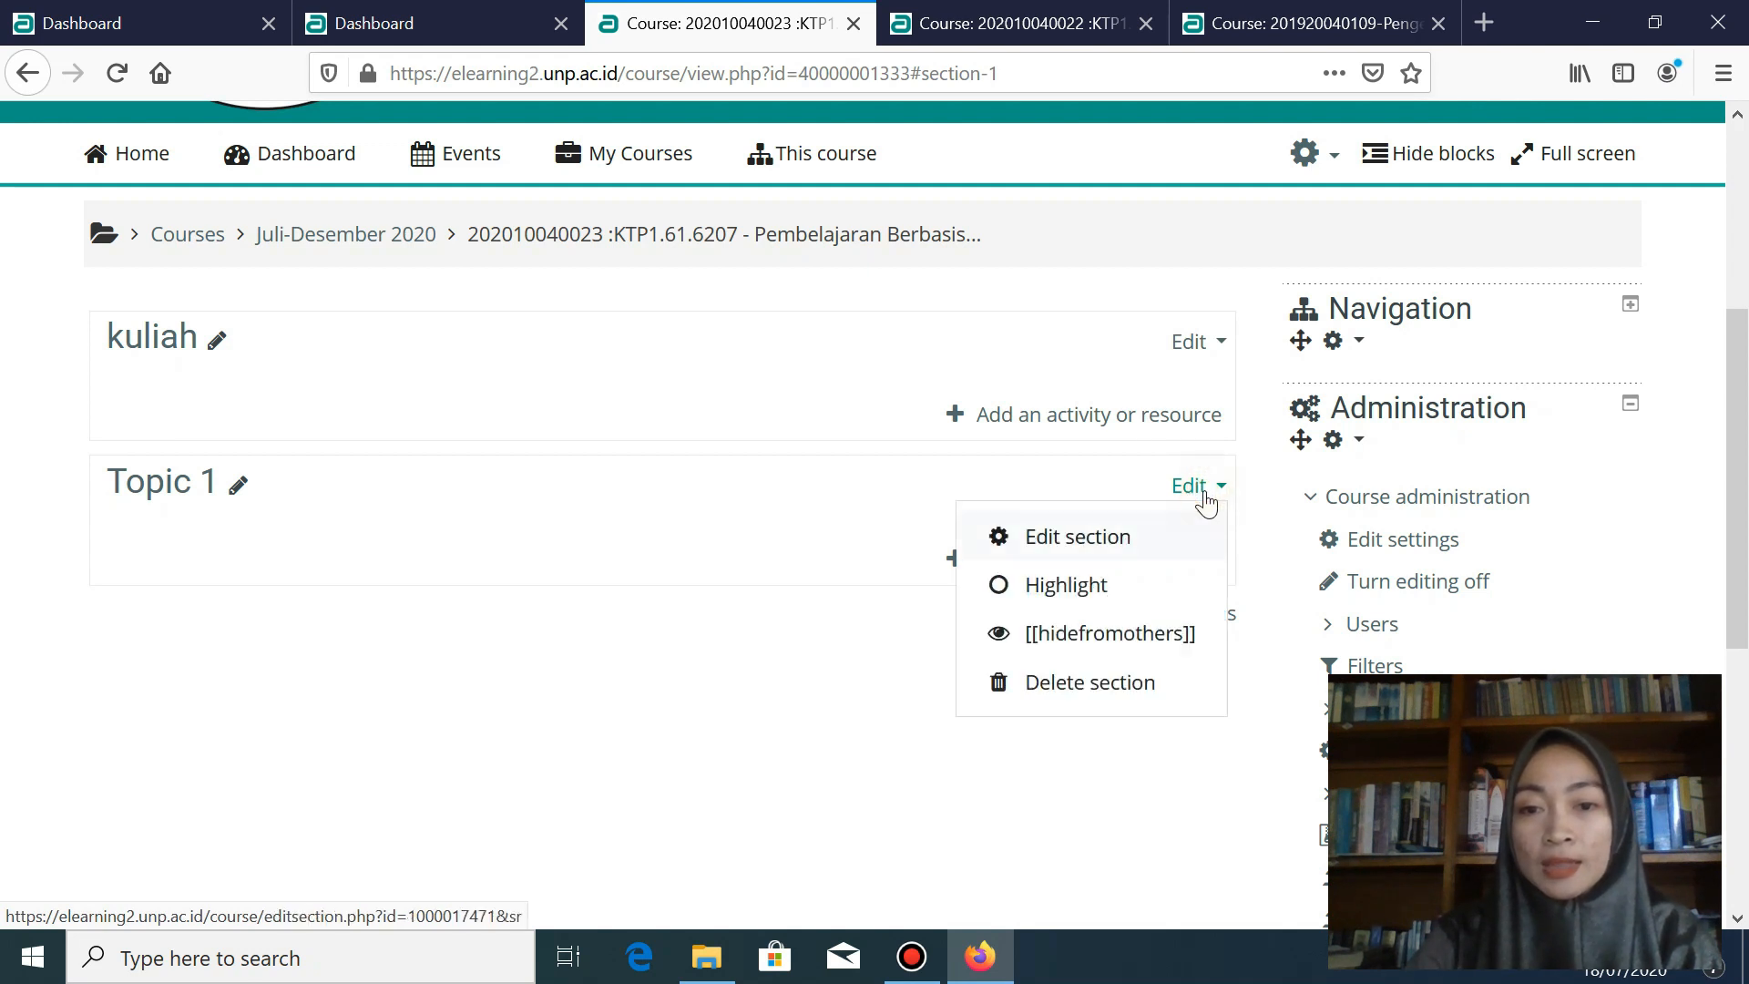
{"action": "left_click", "coordinate": [1087, 547]}
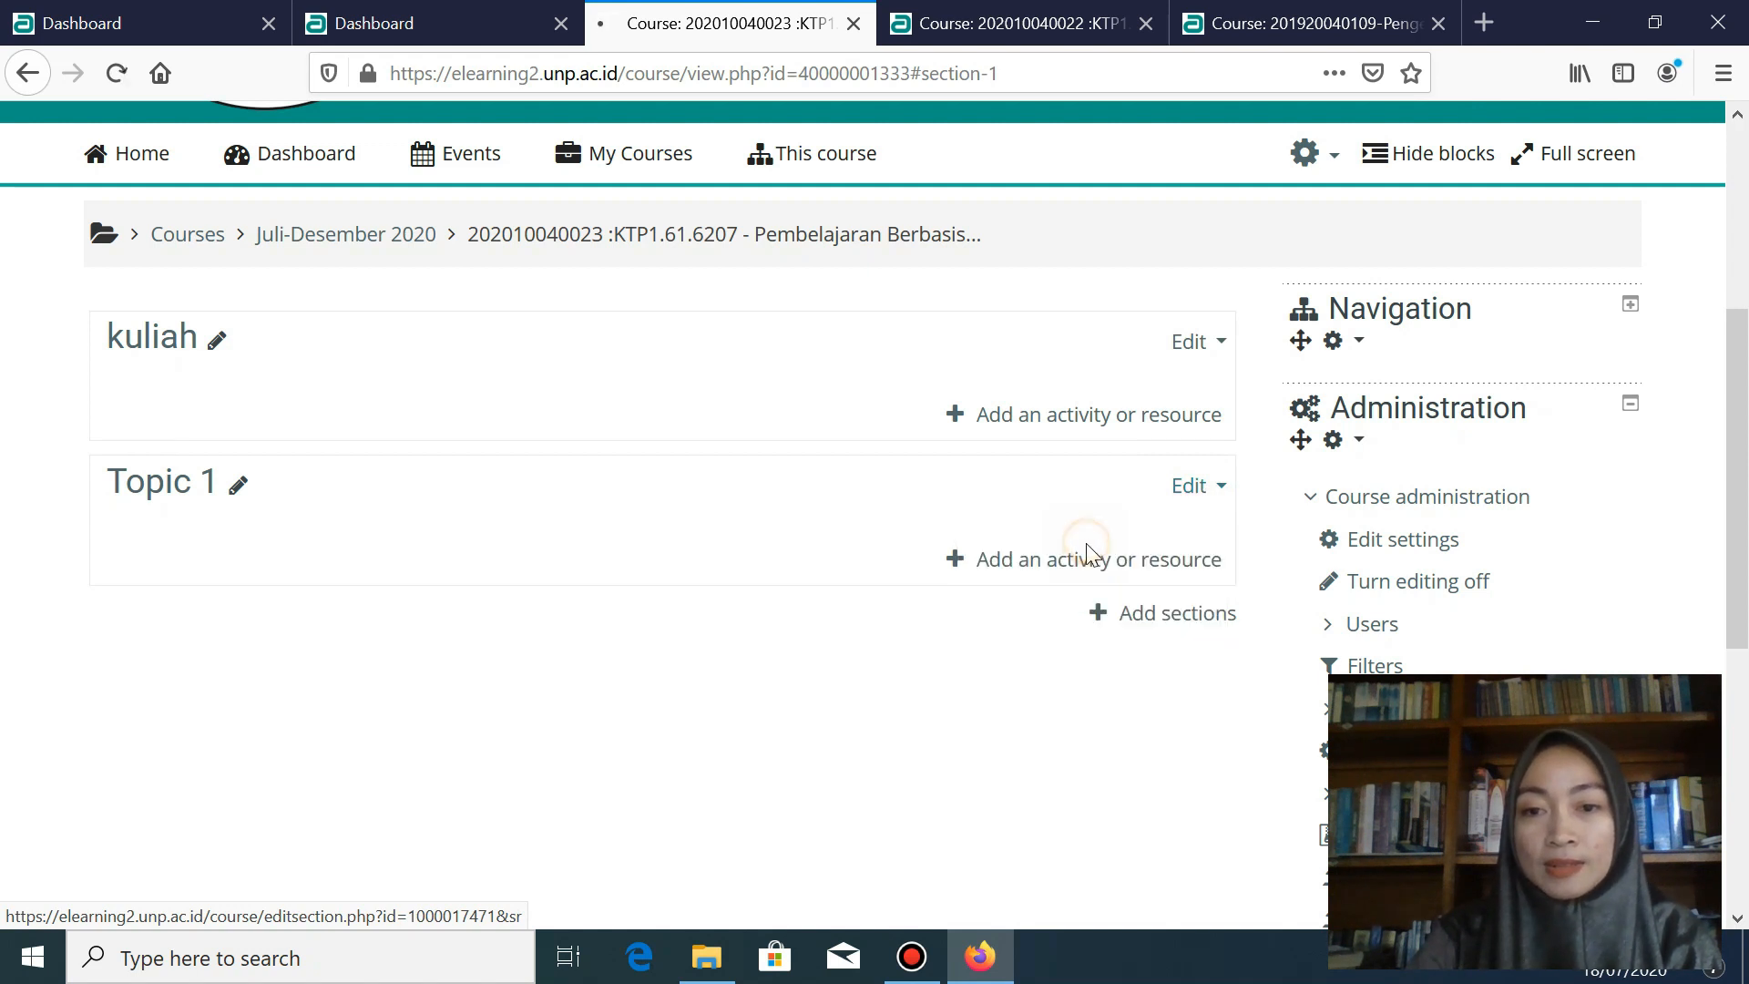
- Tick Custom and enter 'Pertemuan 1' as the section name
{"action": "scroll", "coordinate": [944, 544], "scroll_direction": "down", "scroll_amount": 5}
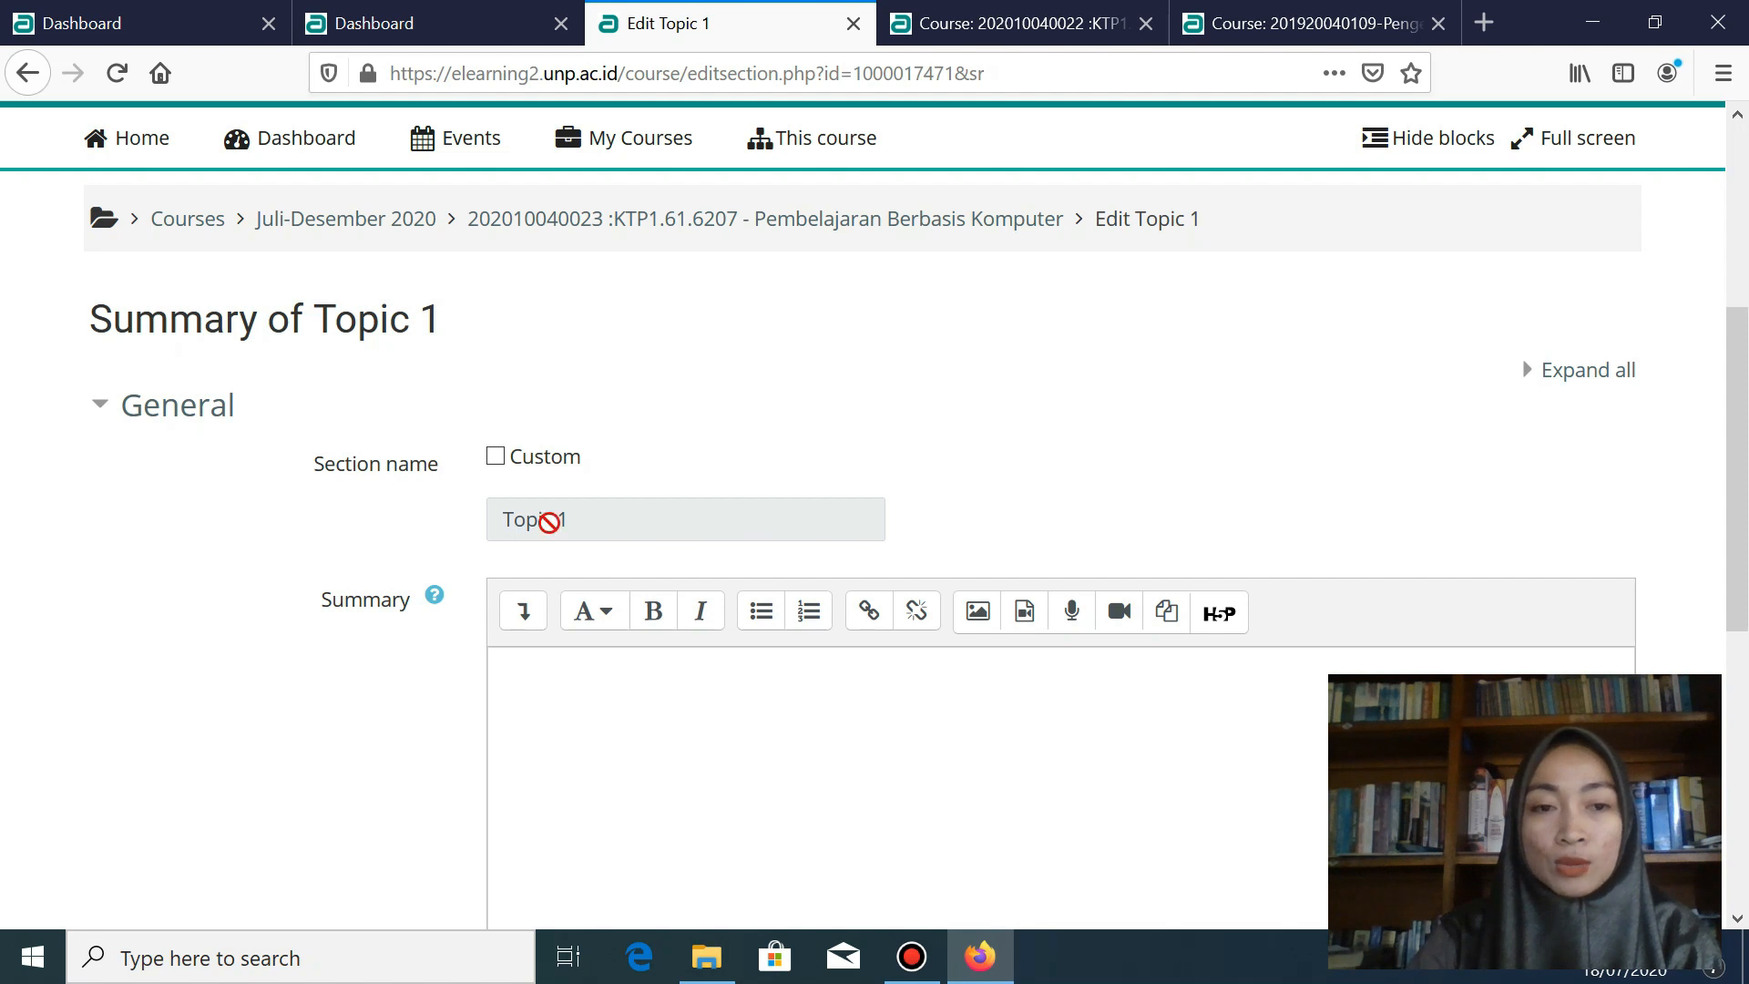
{"action": "scroll", "coordinate": [510, 497], "scroll_direction": "down", "scroll_amount": 1}
{"action": "scroll", "coordinate": [507, 500], "scroll_direction": "up", "scroll_amount": 1}
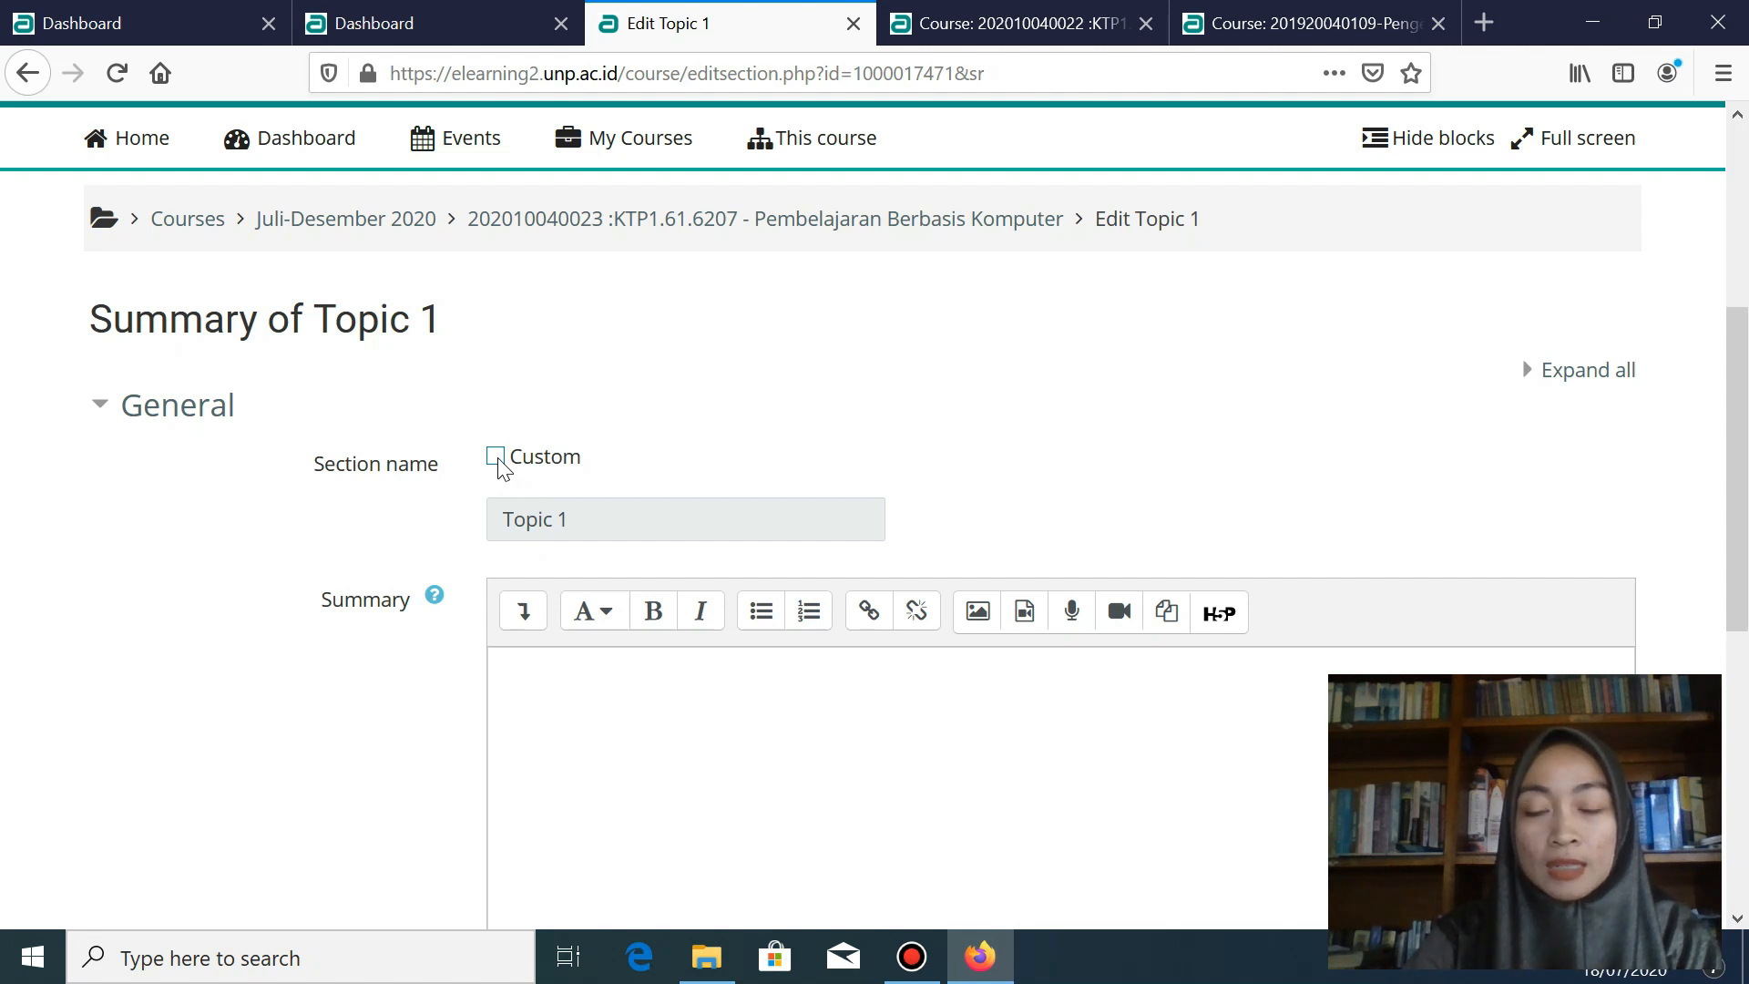
{"action": "left_click", "coordinate": [498, 460]}
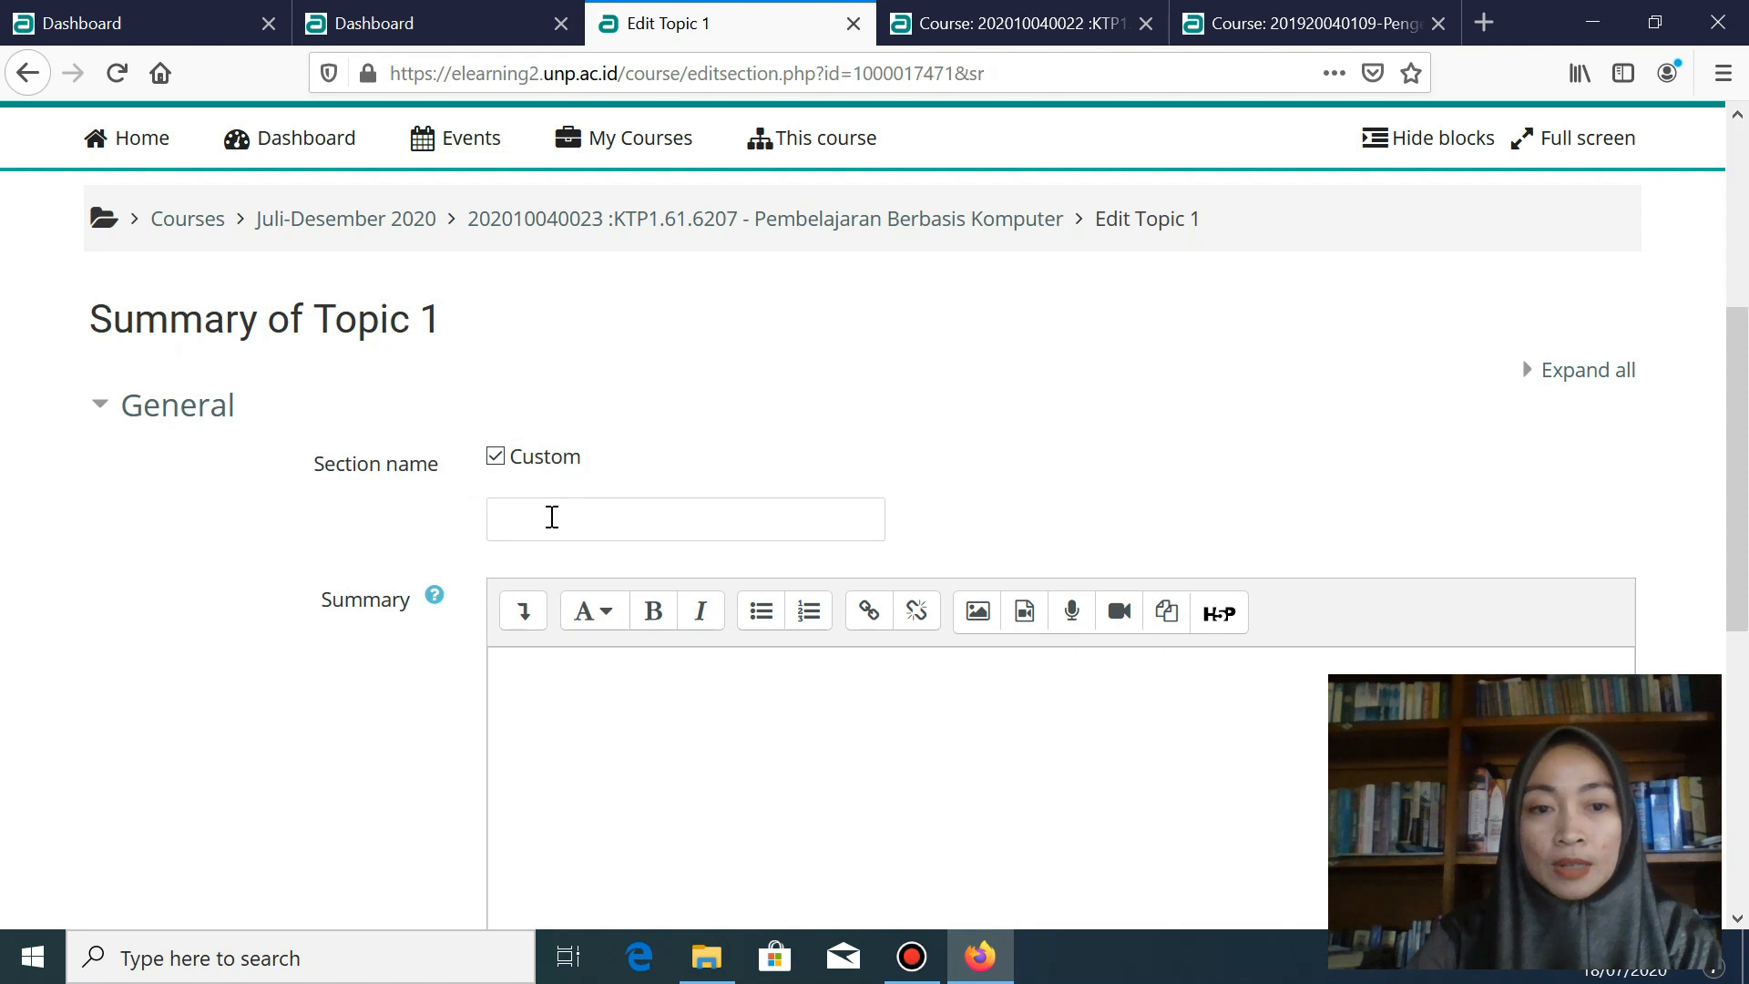
{"action": "left_click", "coordinate": [552, 516]}
{"action": "type", "text": "Pertemuan 1"}
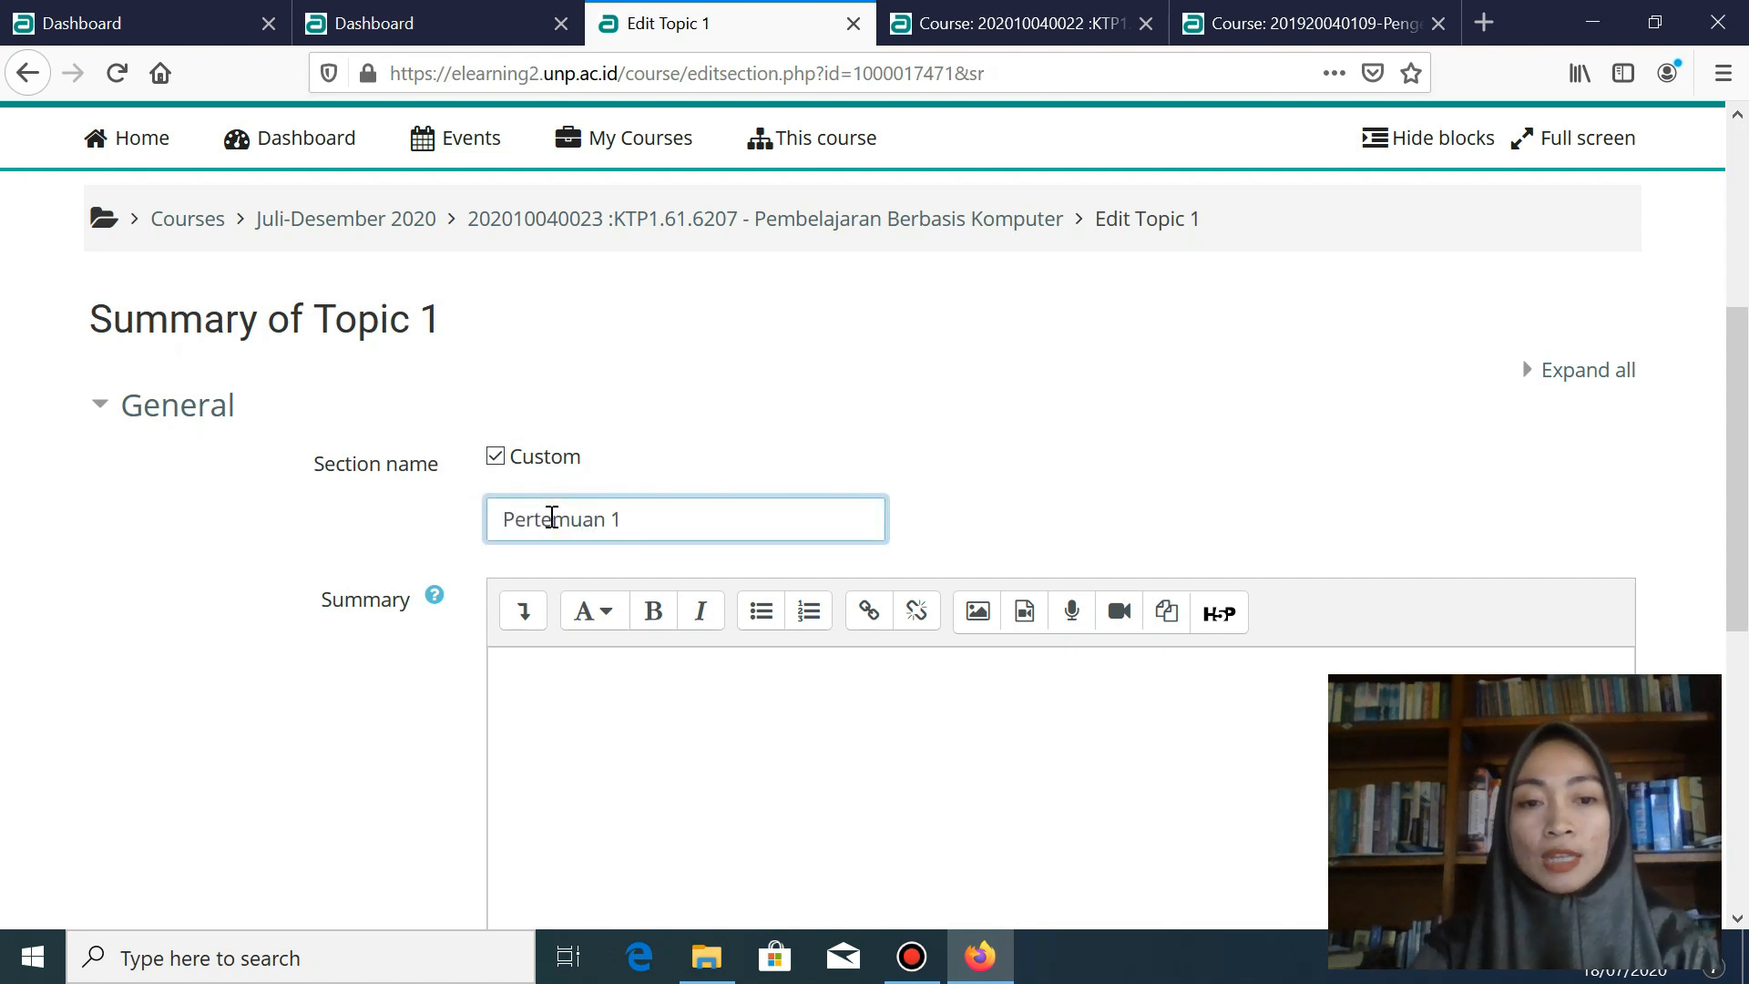
{"action": "scroll", "coordinate": [594, 483], "scroll_direction": "down", "scroll_amount": 3}
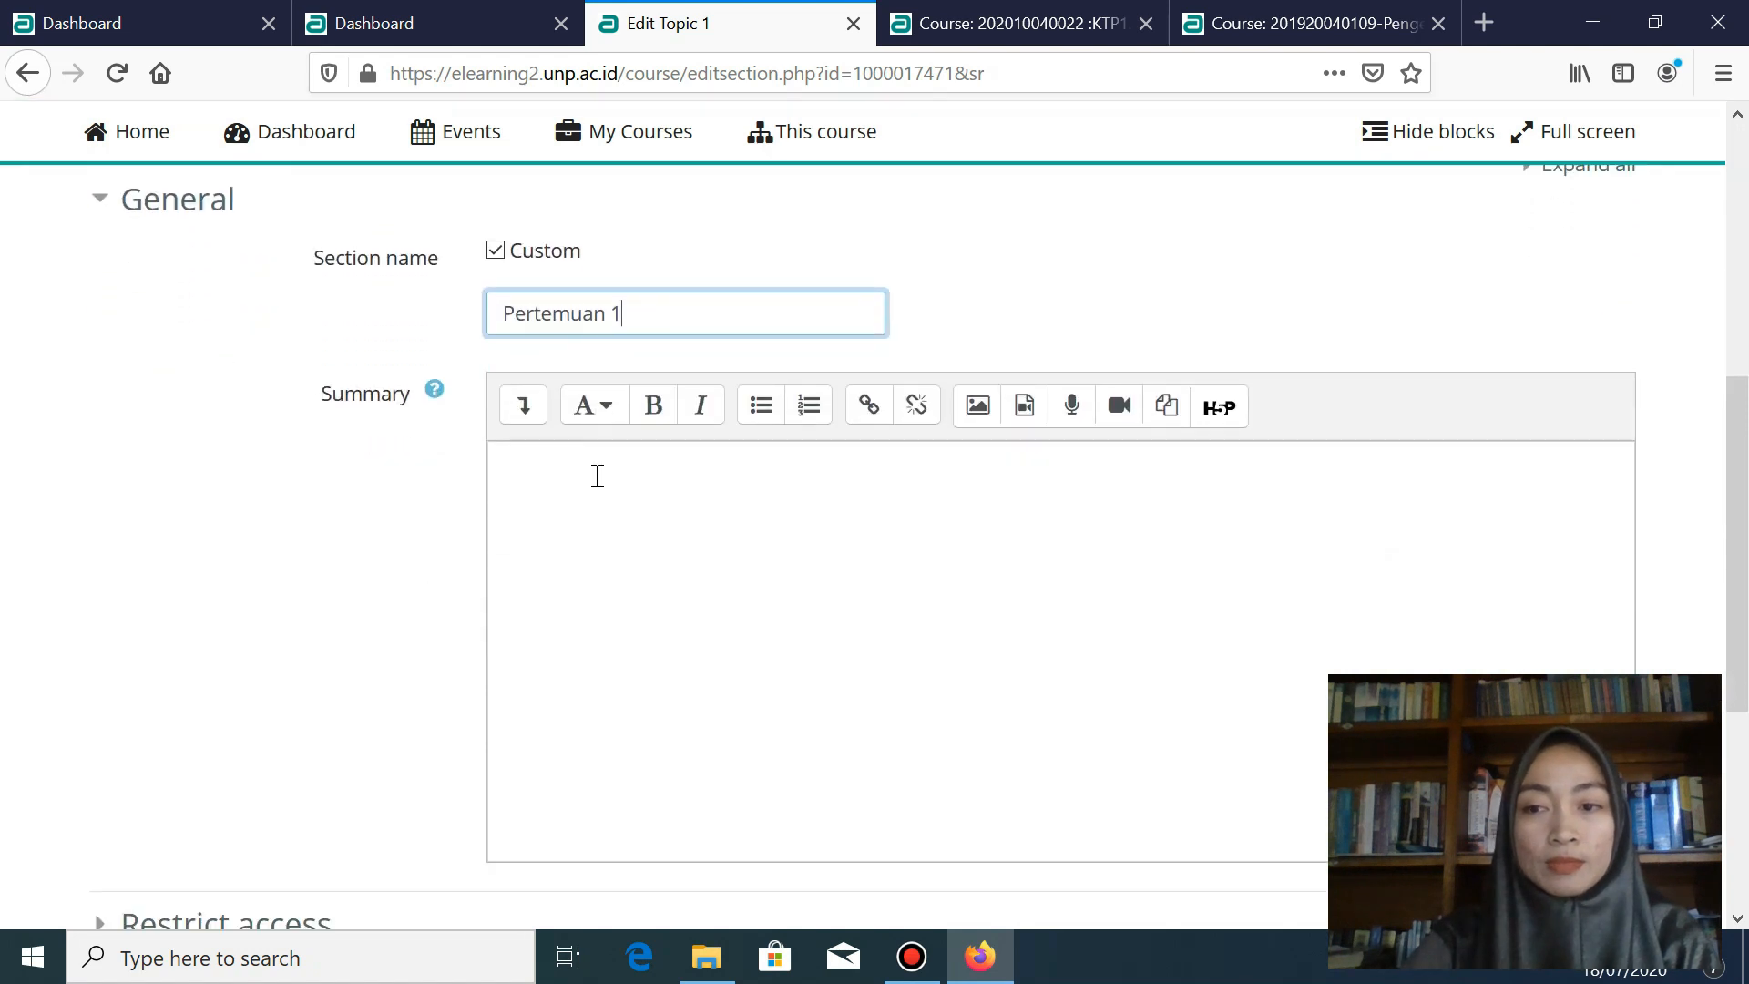
{"action": "left_click", "coordinate": [598, 476]}
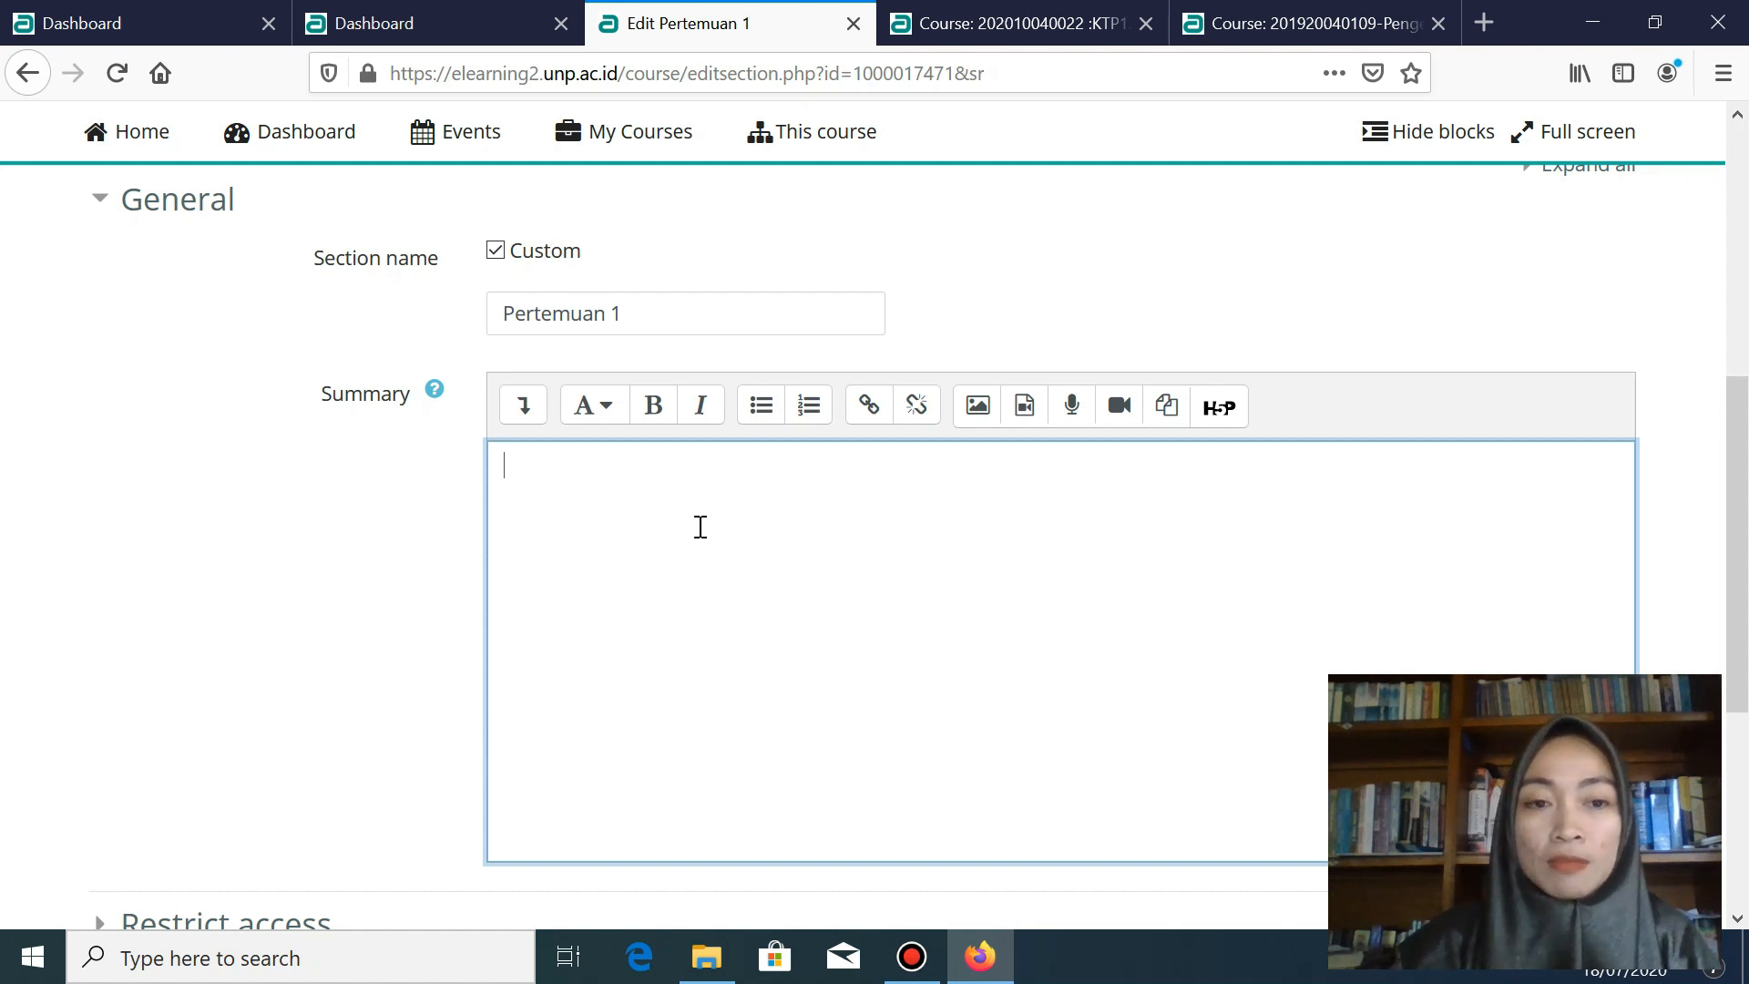
- Type the greeting, then headings Deskripsi Topik, Tujuan Pembelajaran, Materi, Rangkuman on separate lines
{"action": "type", "text": "Ass"}
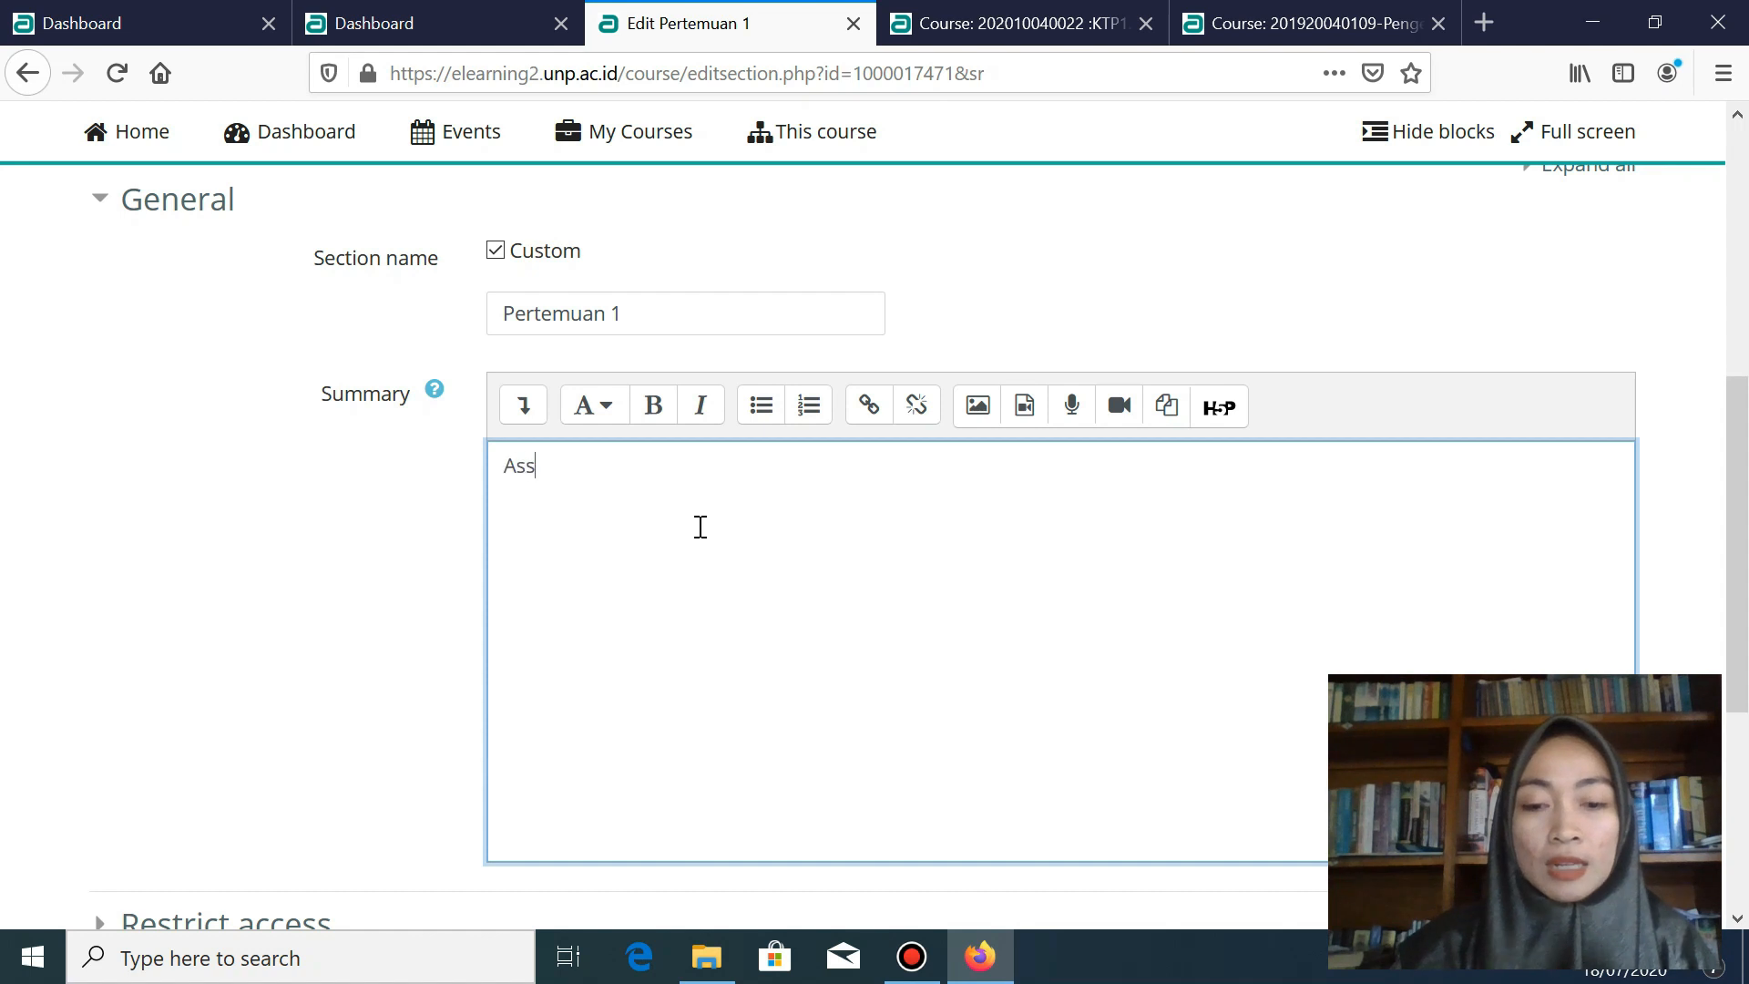
{"action": "type", "text": "alamu'alai"}
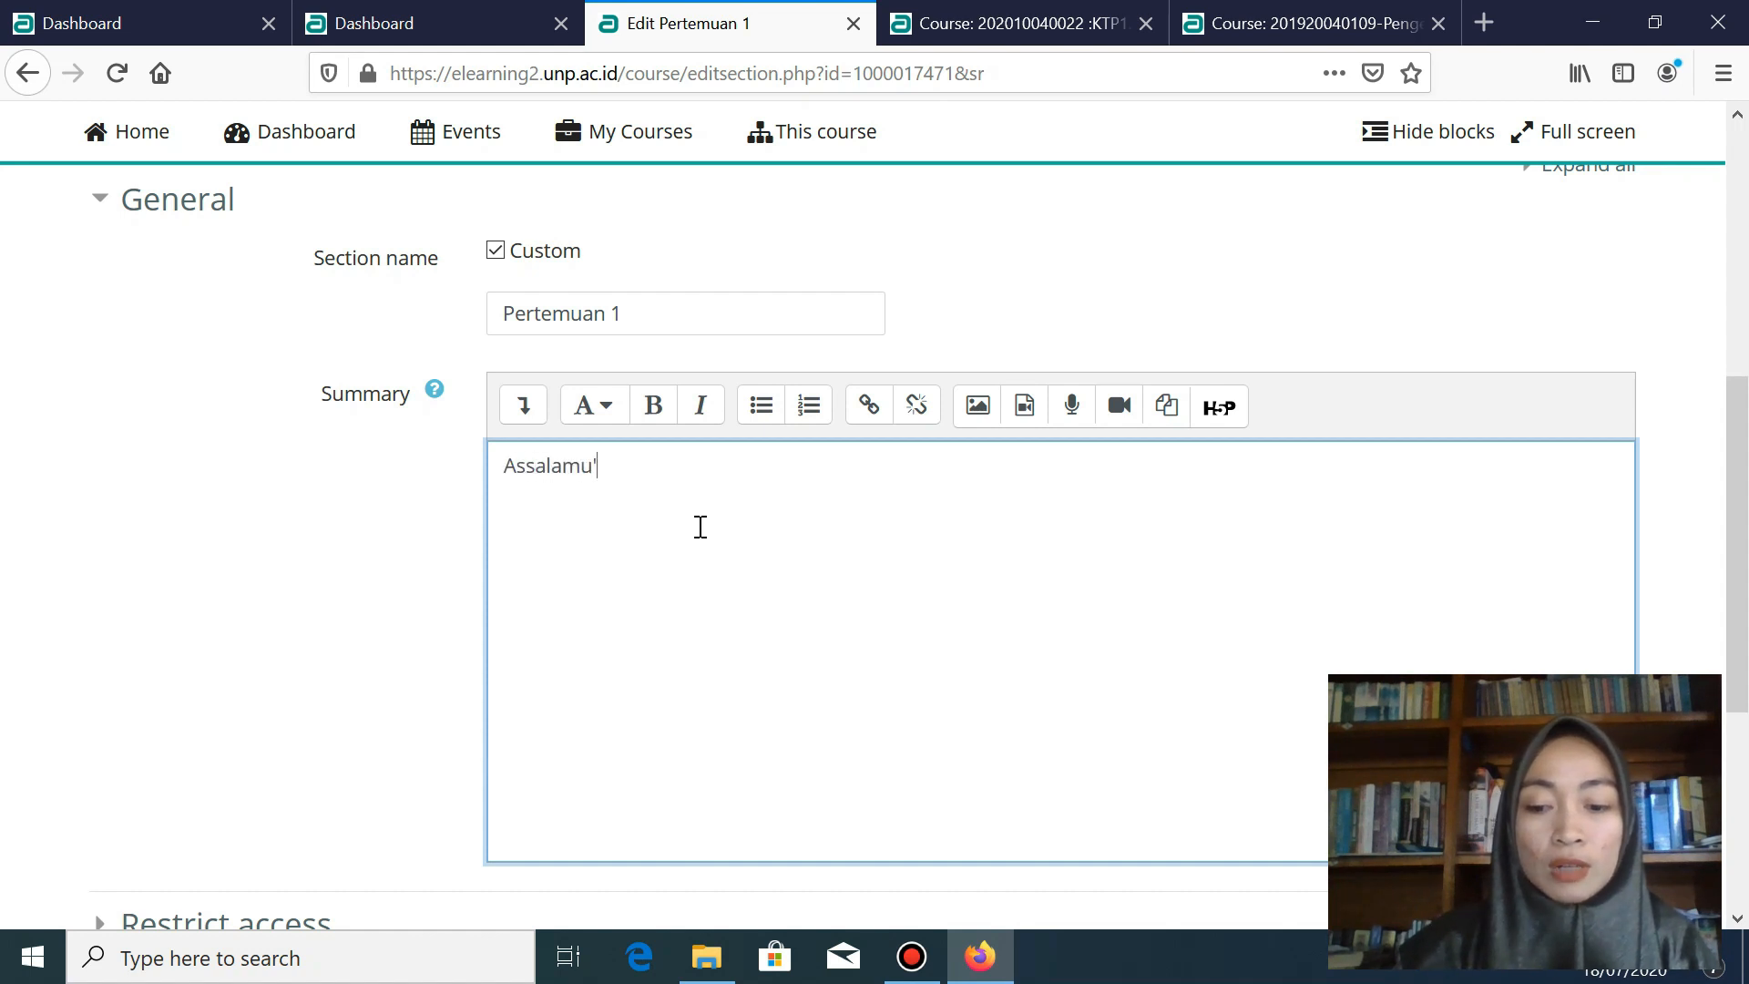
{"action": "type", "text": "kum --"}
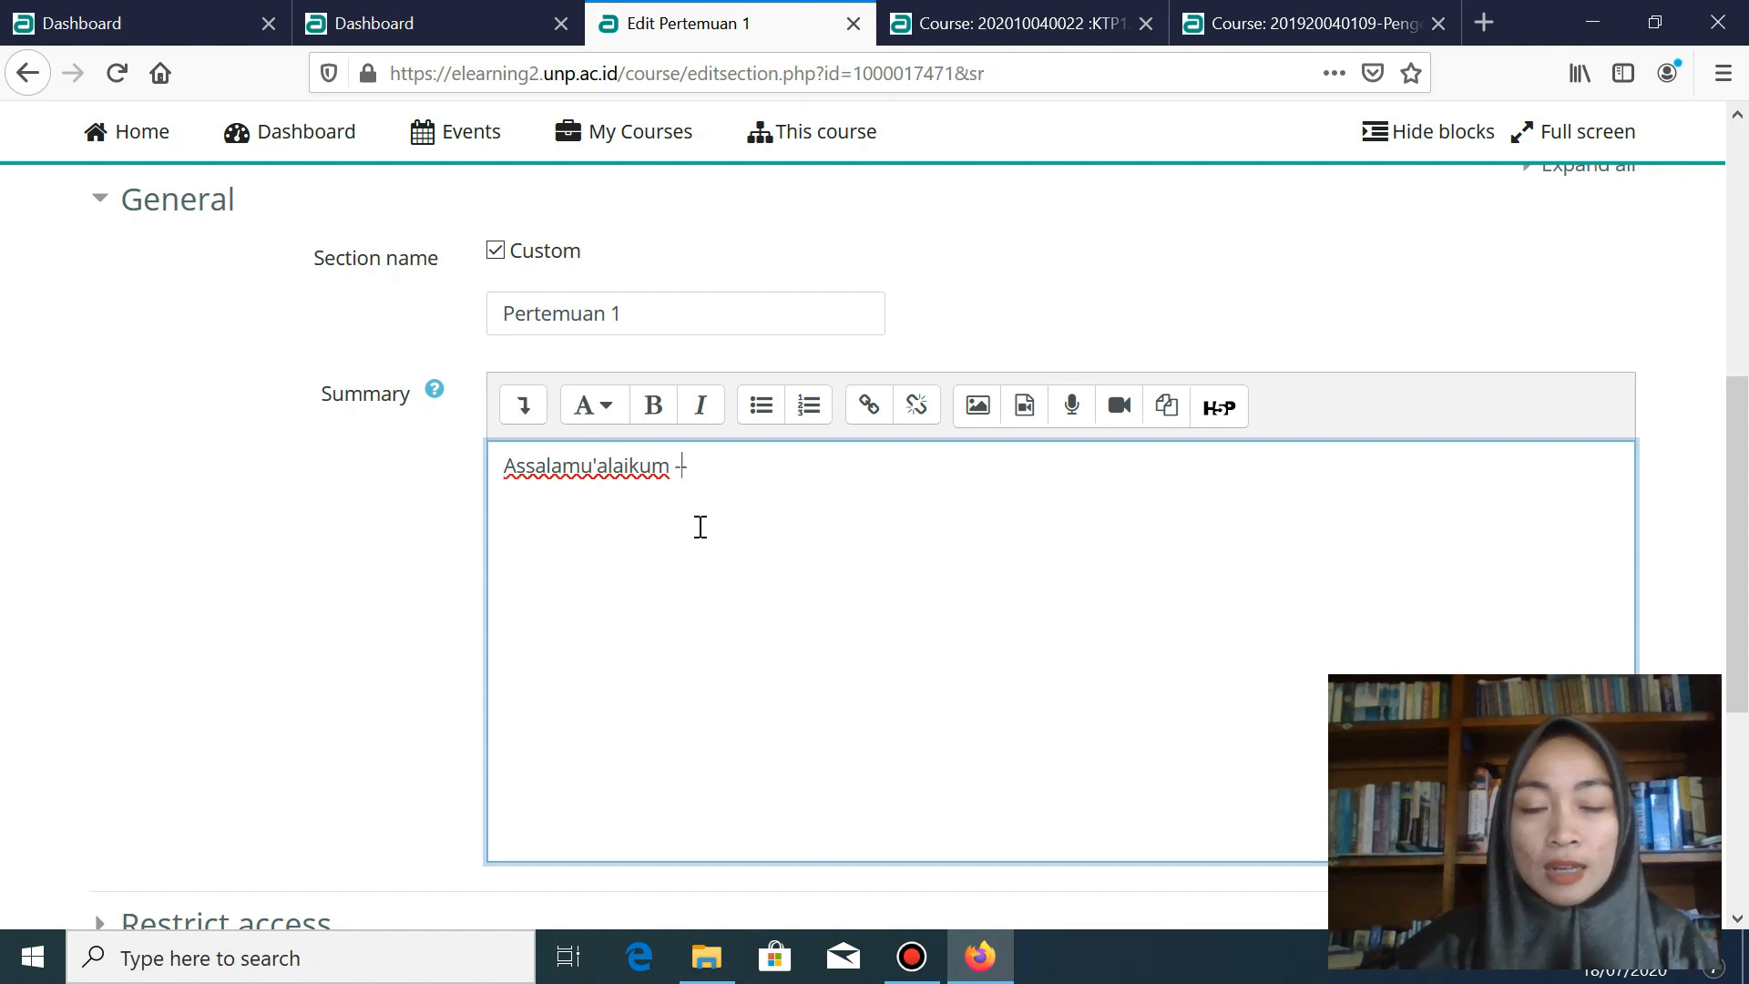
{"action": "type", "text": "menya"}
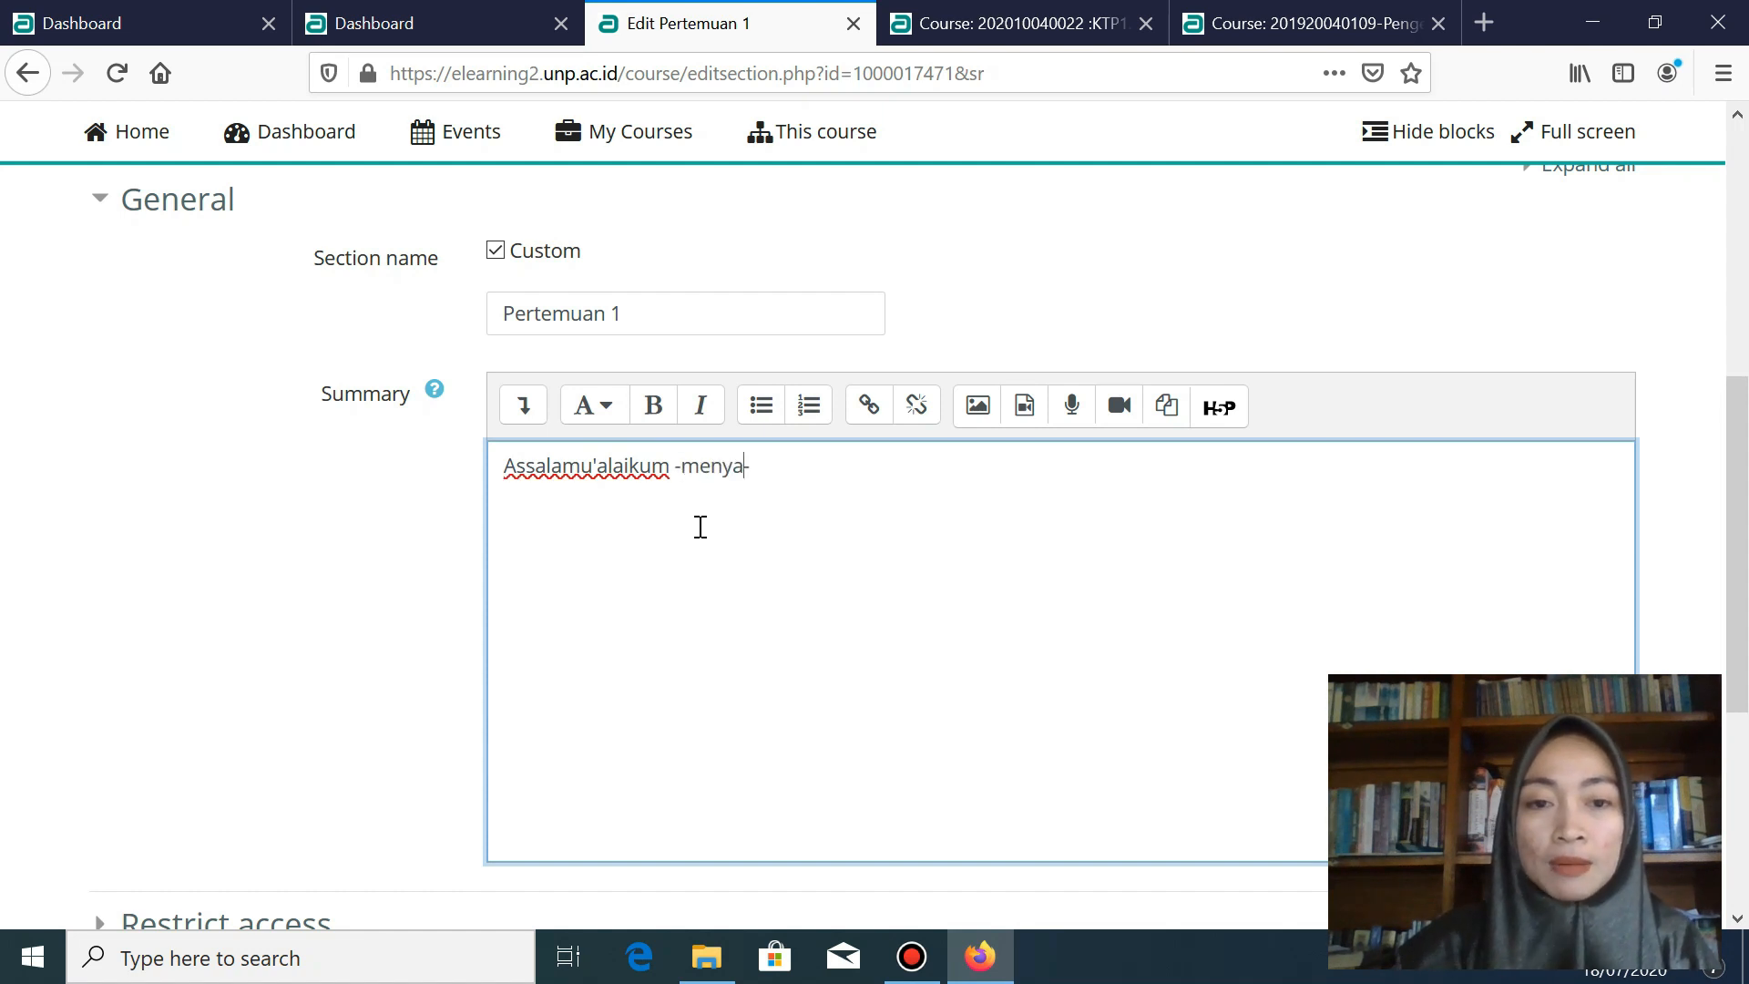
{"action": "type", "text": "pa mahasiswa"}
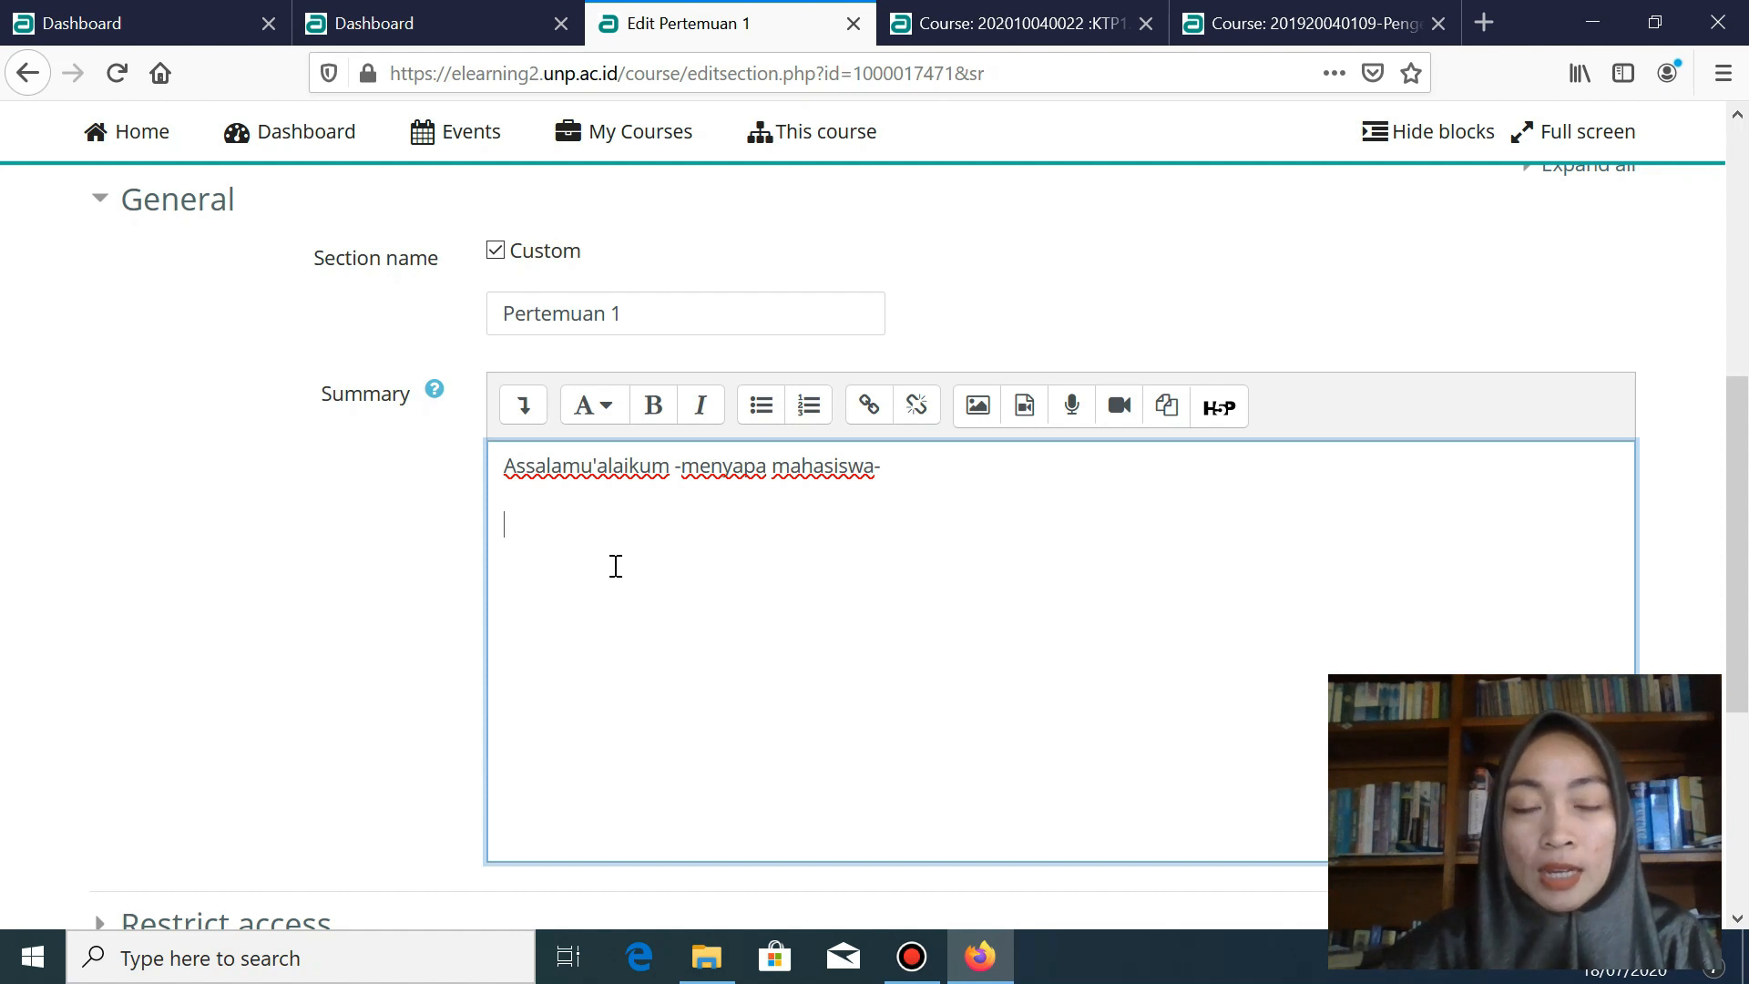
{"action": "type", "text": "De"}
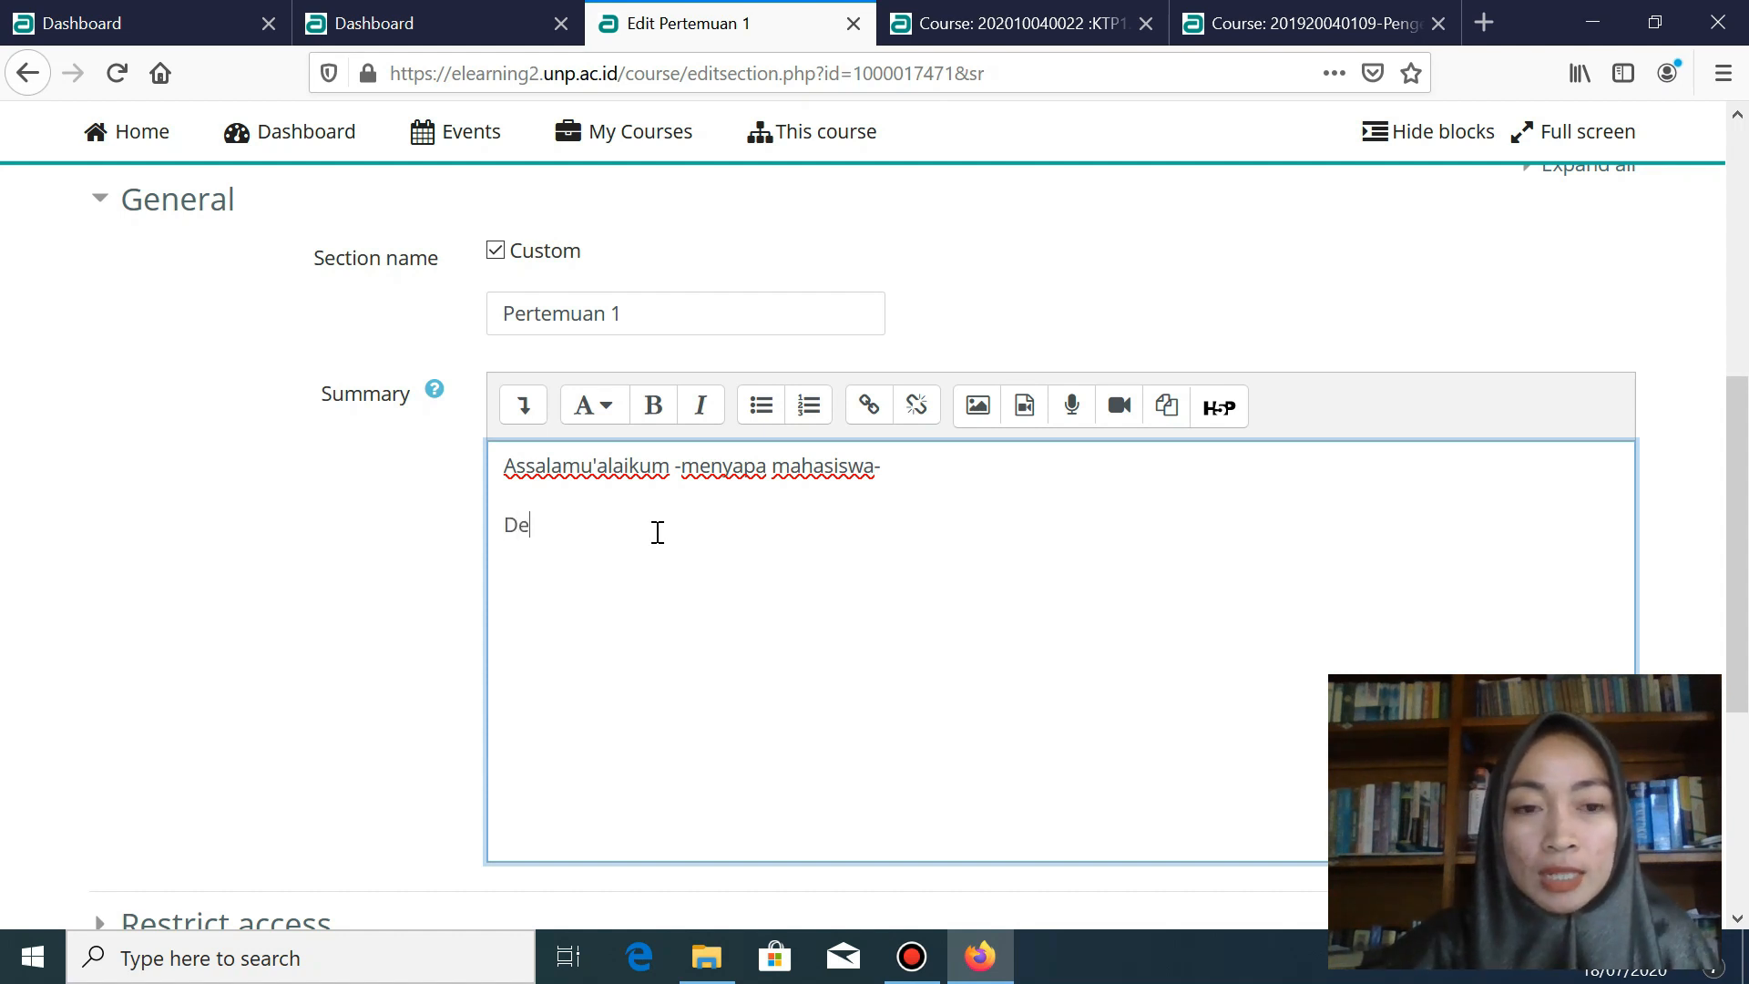
{"action": "type", "text": "s"}
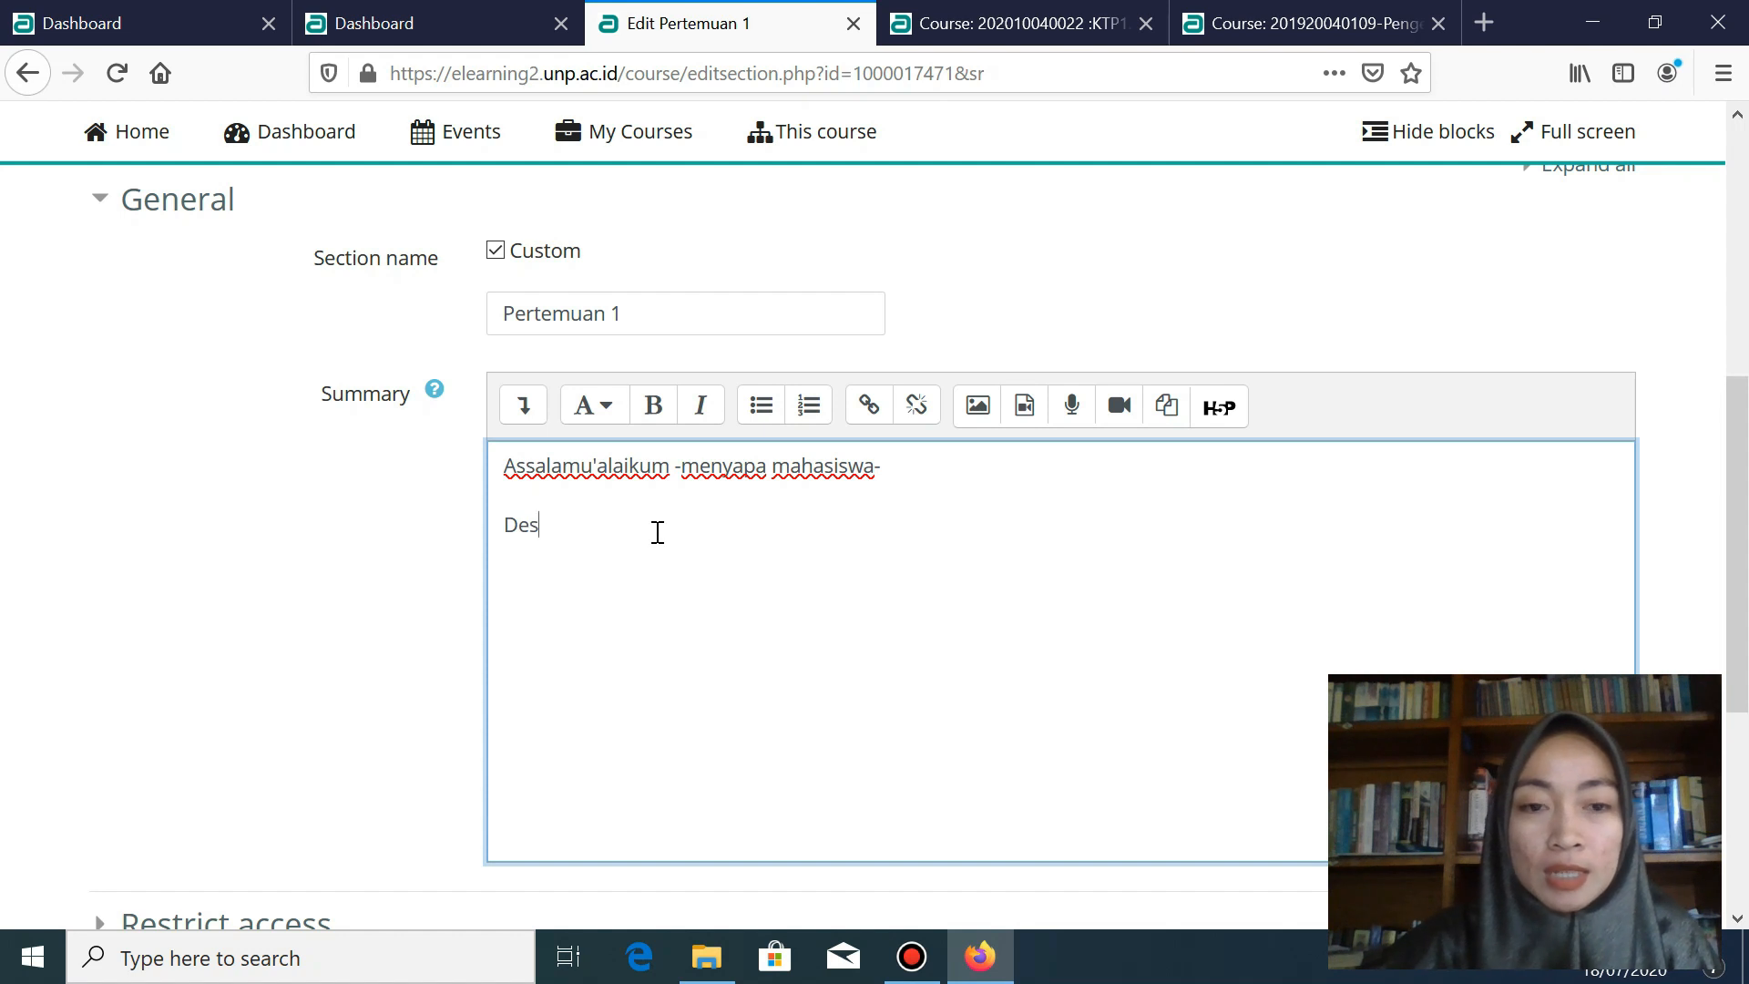
{"action": "type", "text": "krip"}
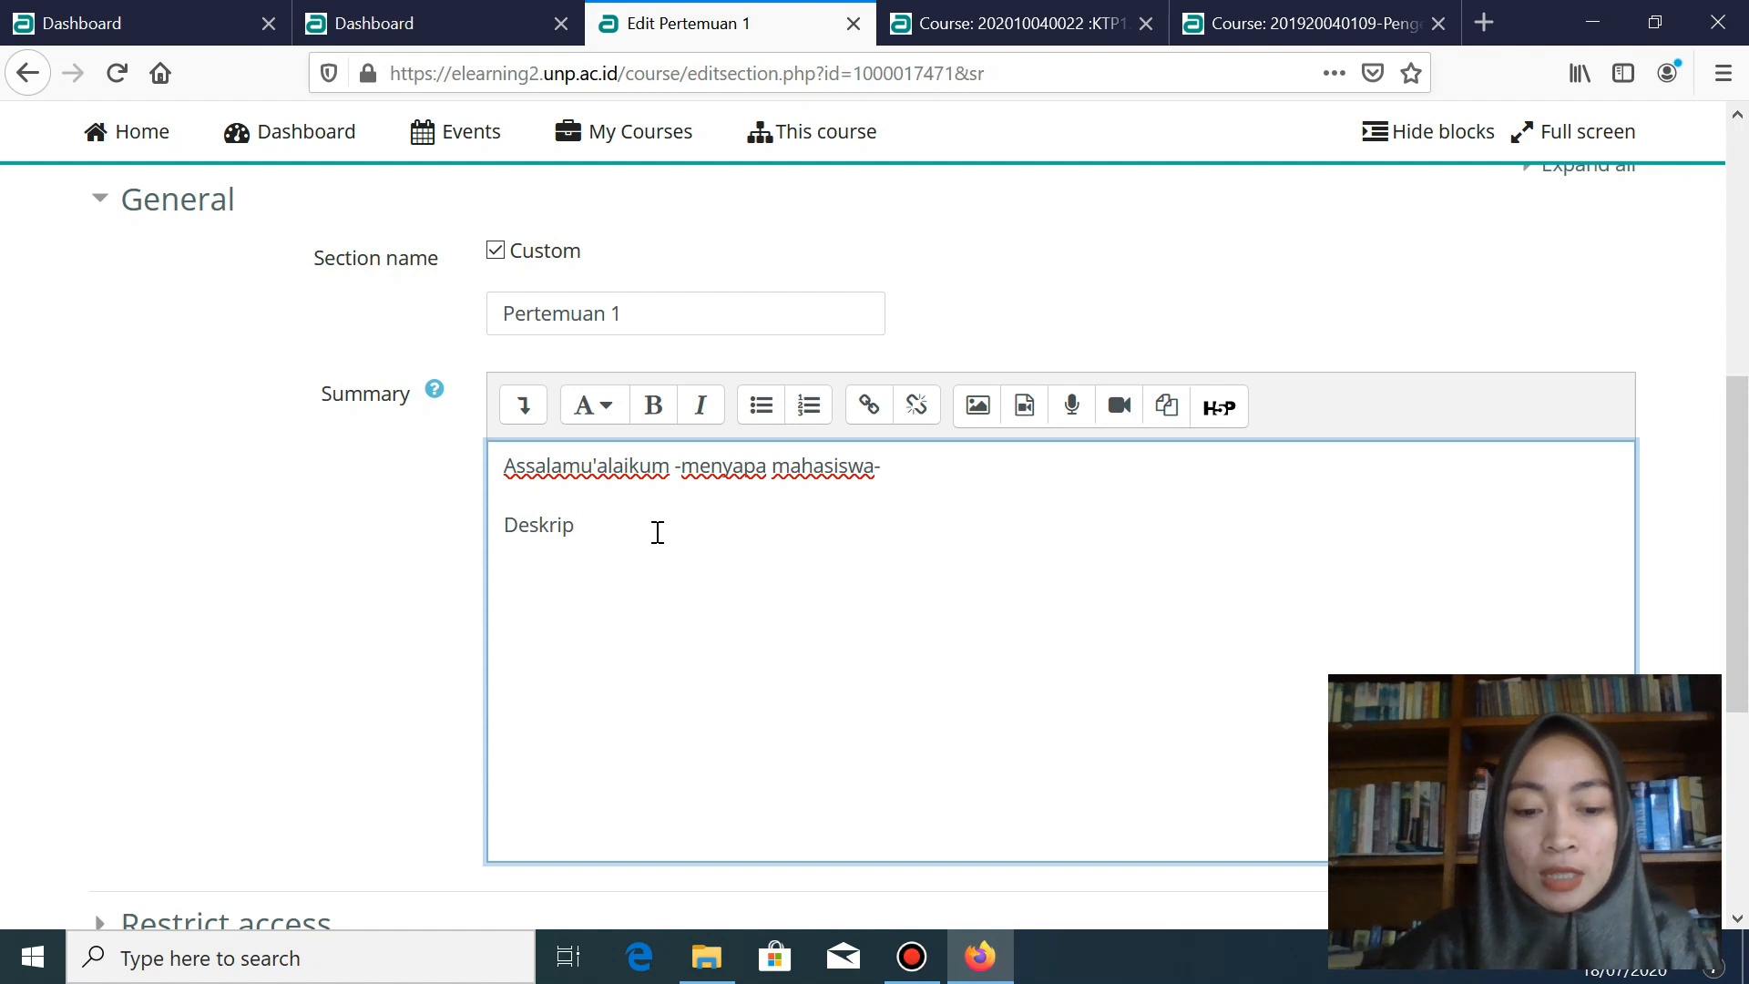
{"action": "type", "text": "si Topik"}
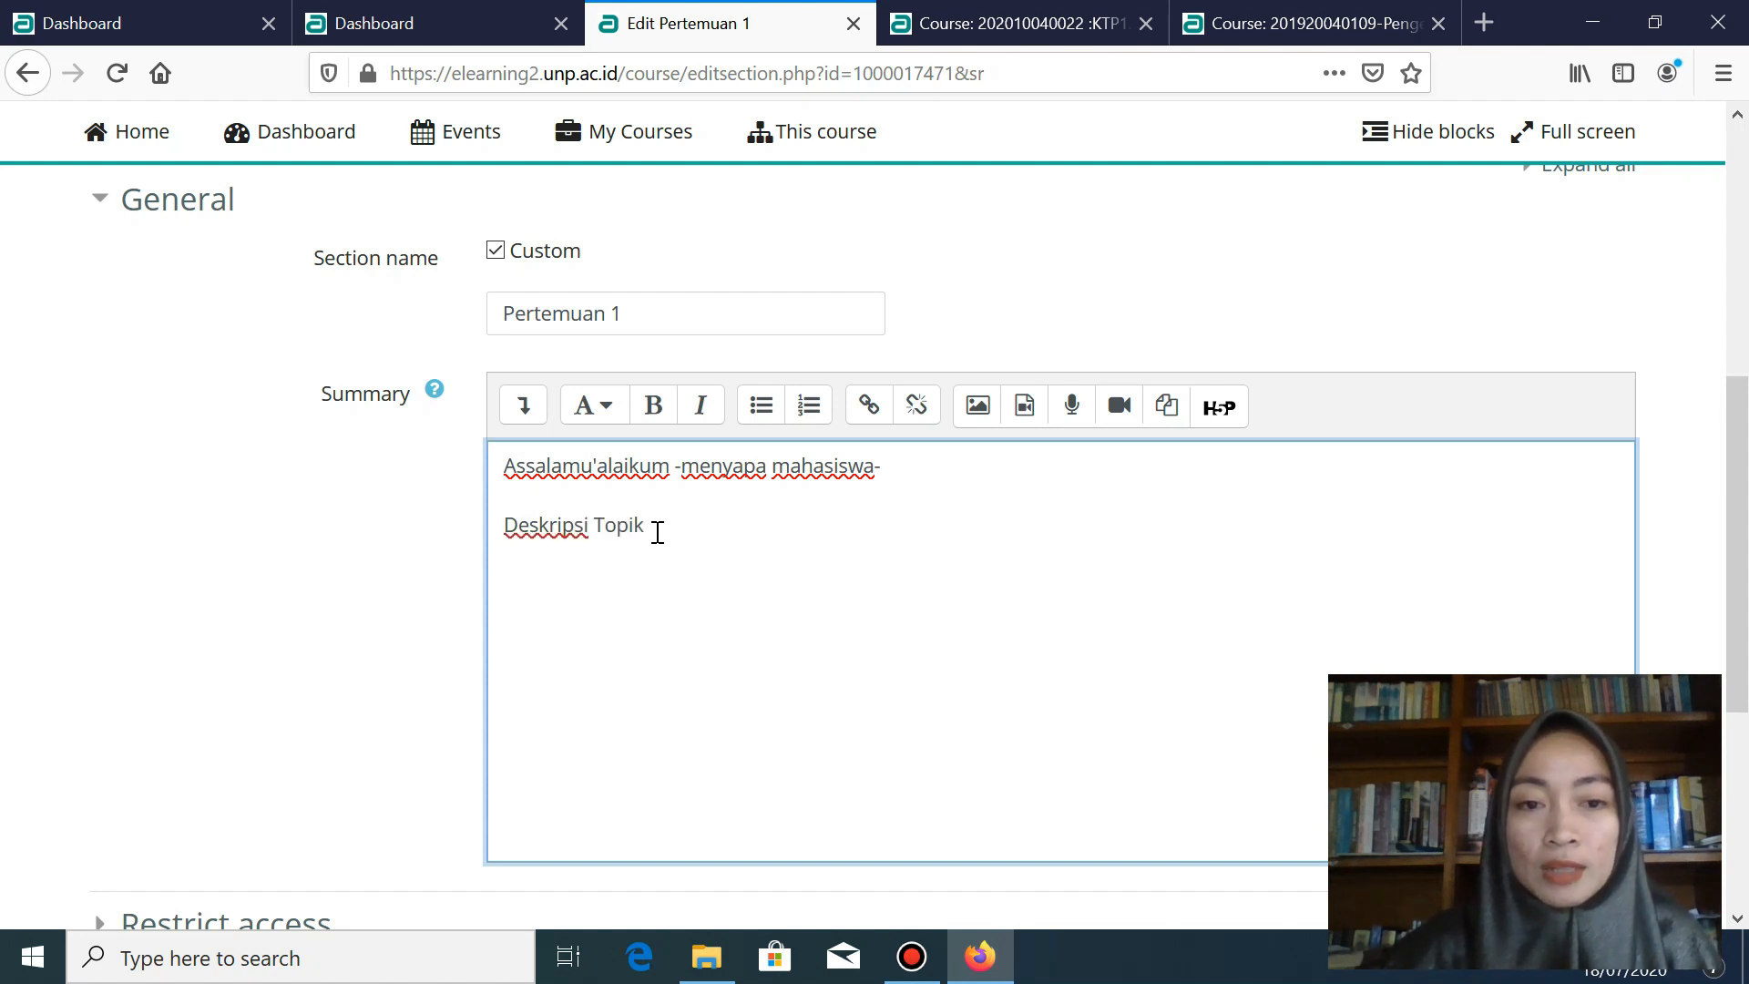
{"action": "key", "text": "Return"}
{"action": "type", "text": "Tu"}
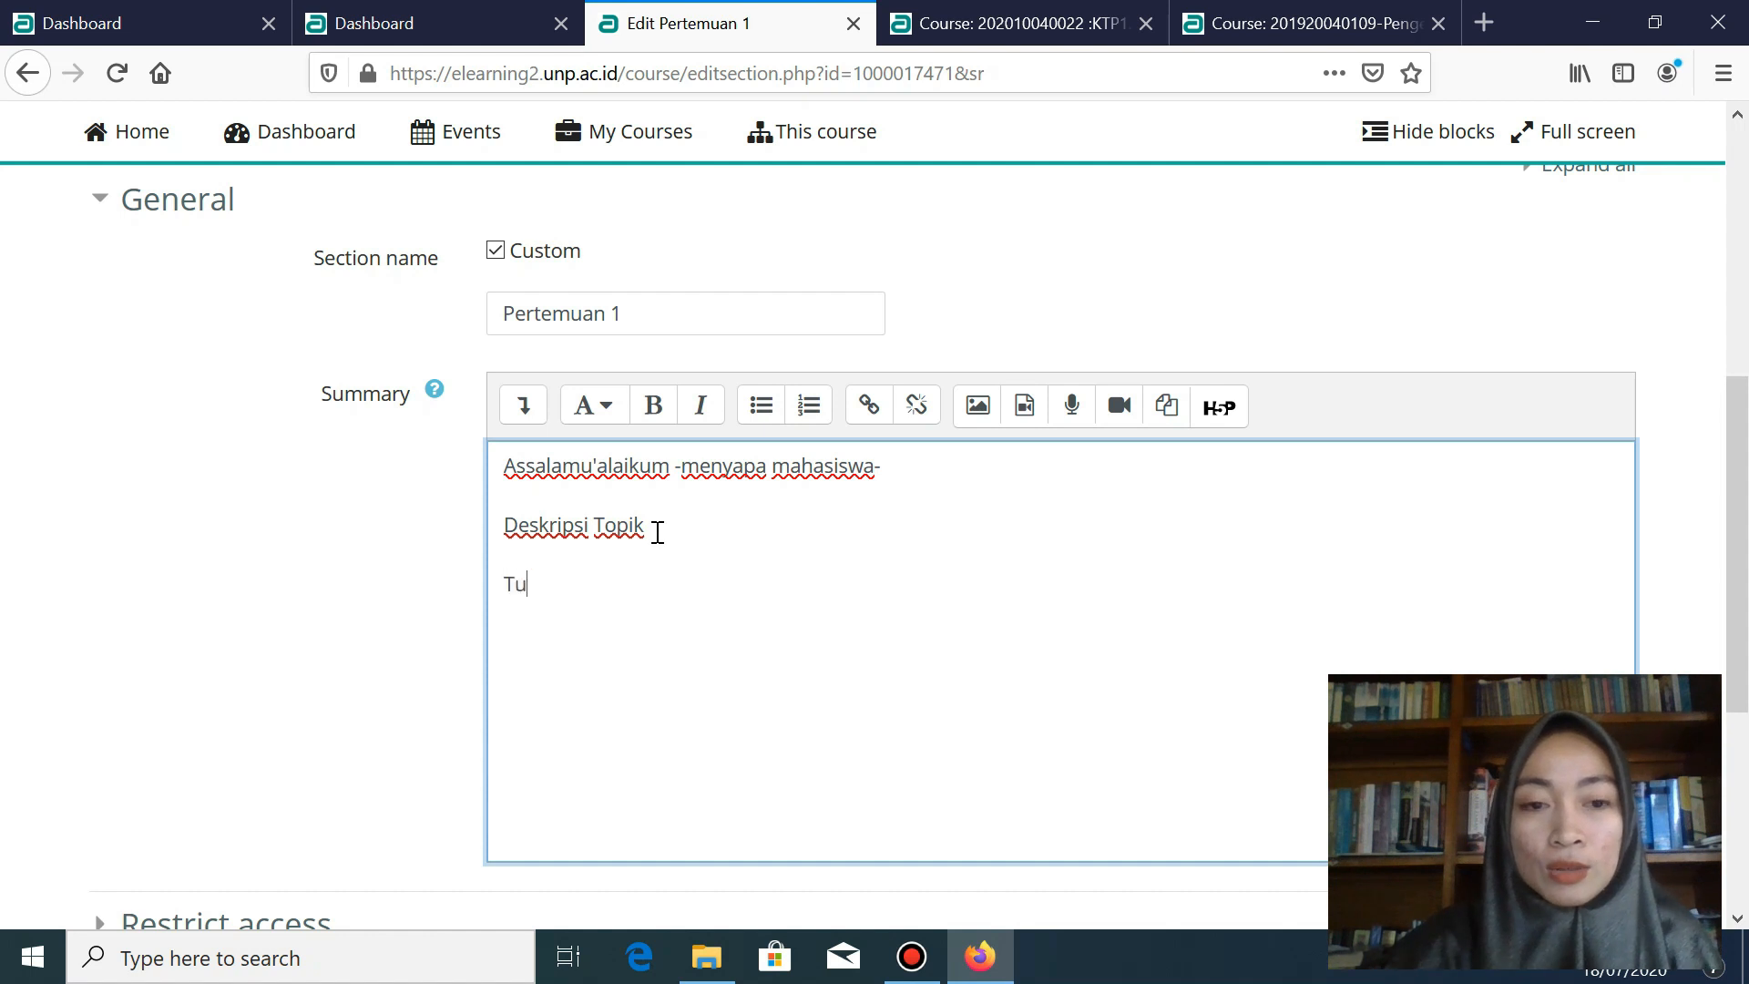
{"action": "type", "text": "juan Pembelajaran"}
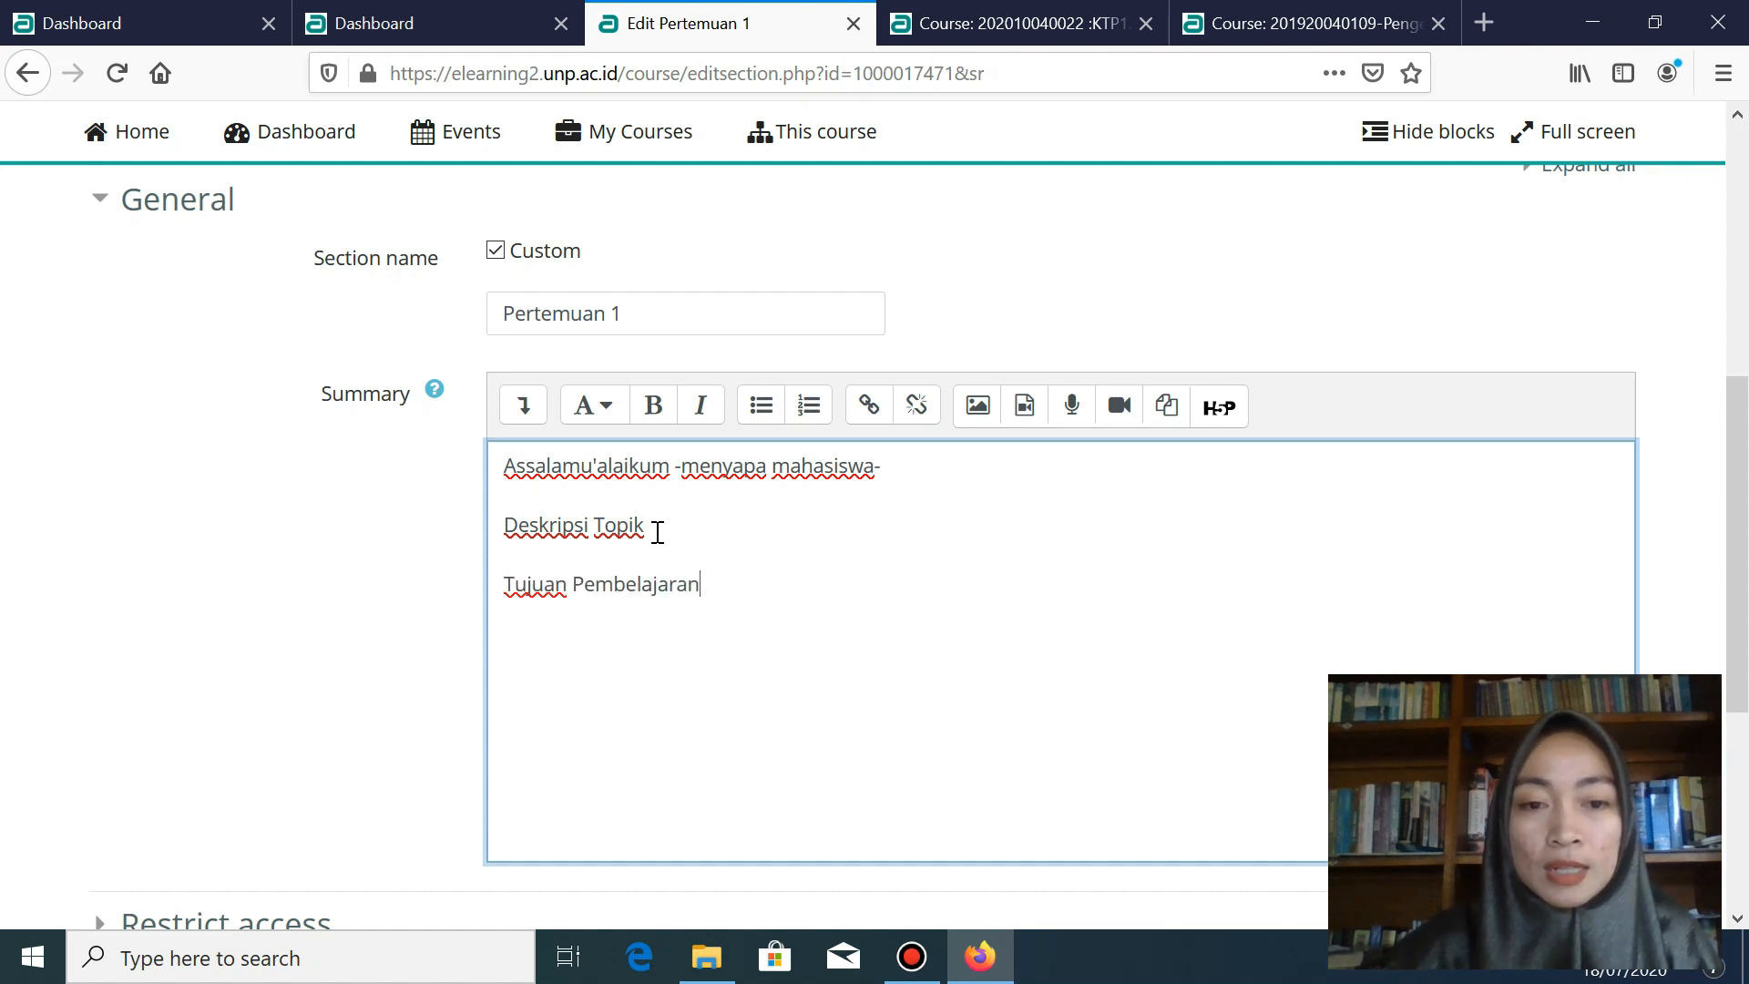
{"action": "key", "text": "Return"}
{"action": "type", "text": "Materi"}
{"action": "key", "text": "Return"}
{"action": "type", "text": "Rang"}
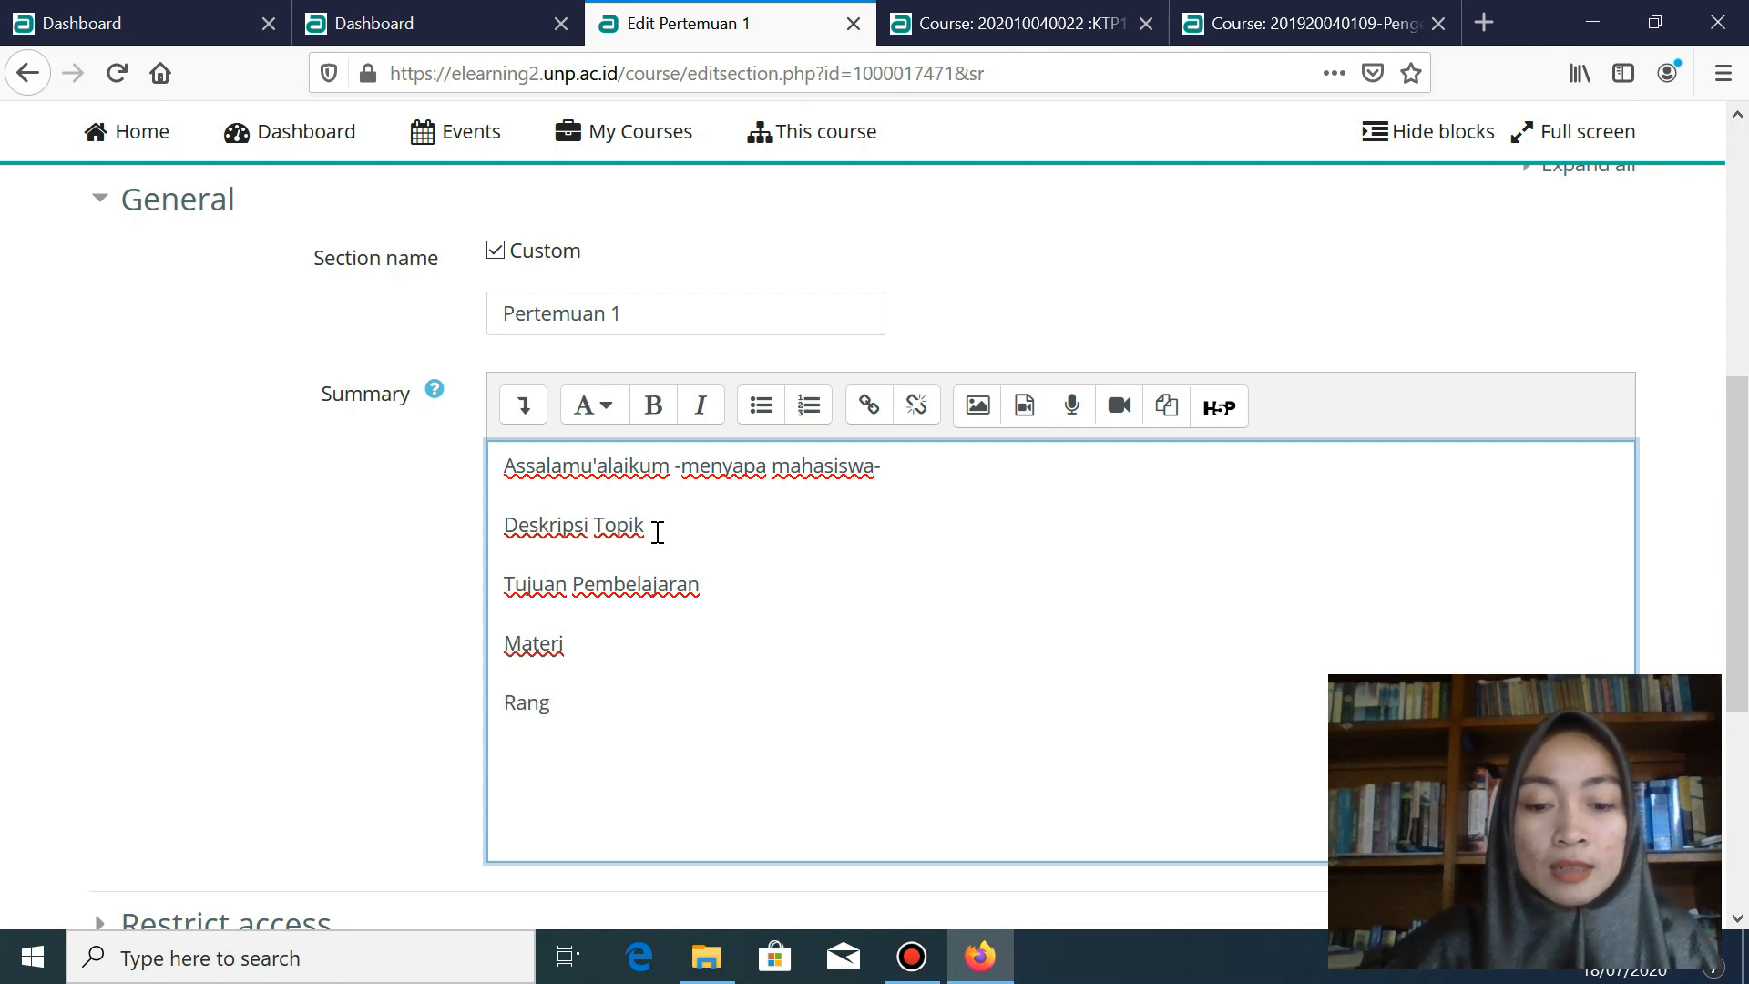
{"action": "type", "text": "kuman"}
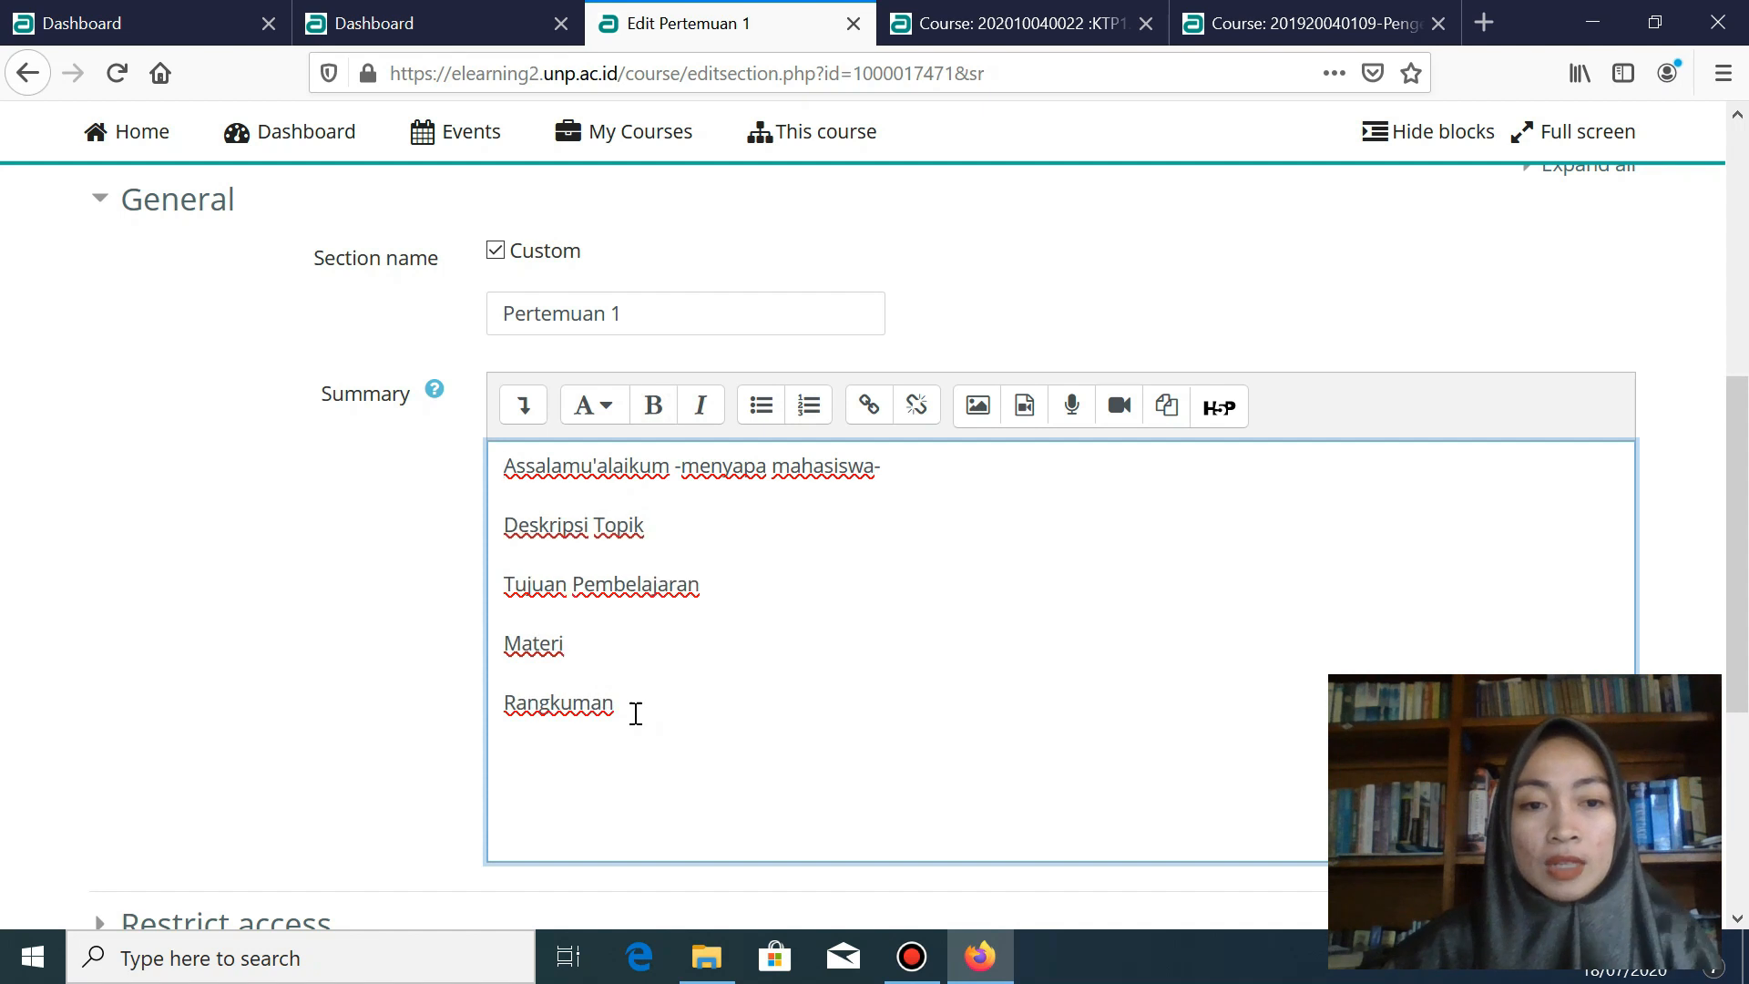
{"action": "left_click_drag", "start_coordinate": [616, 703], "coordinate": [500, 533]}
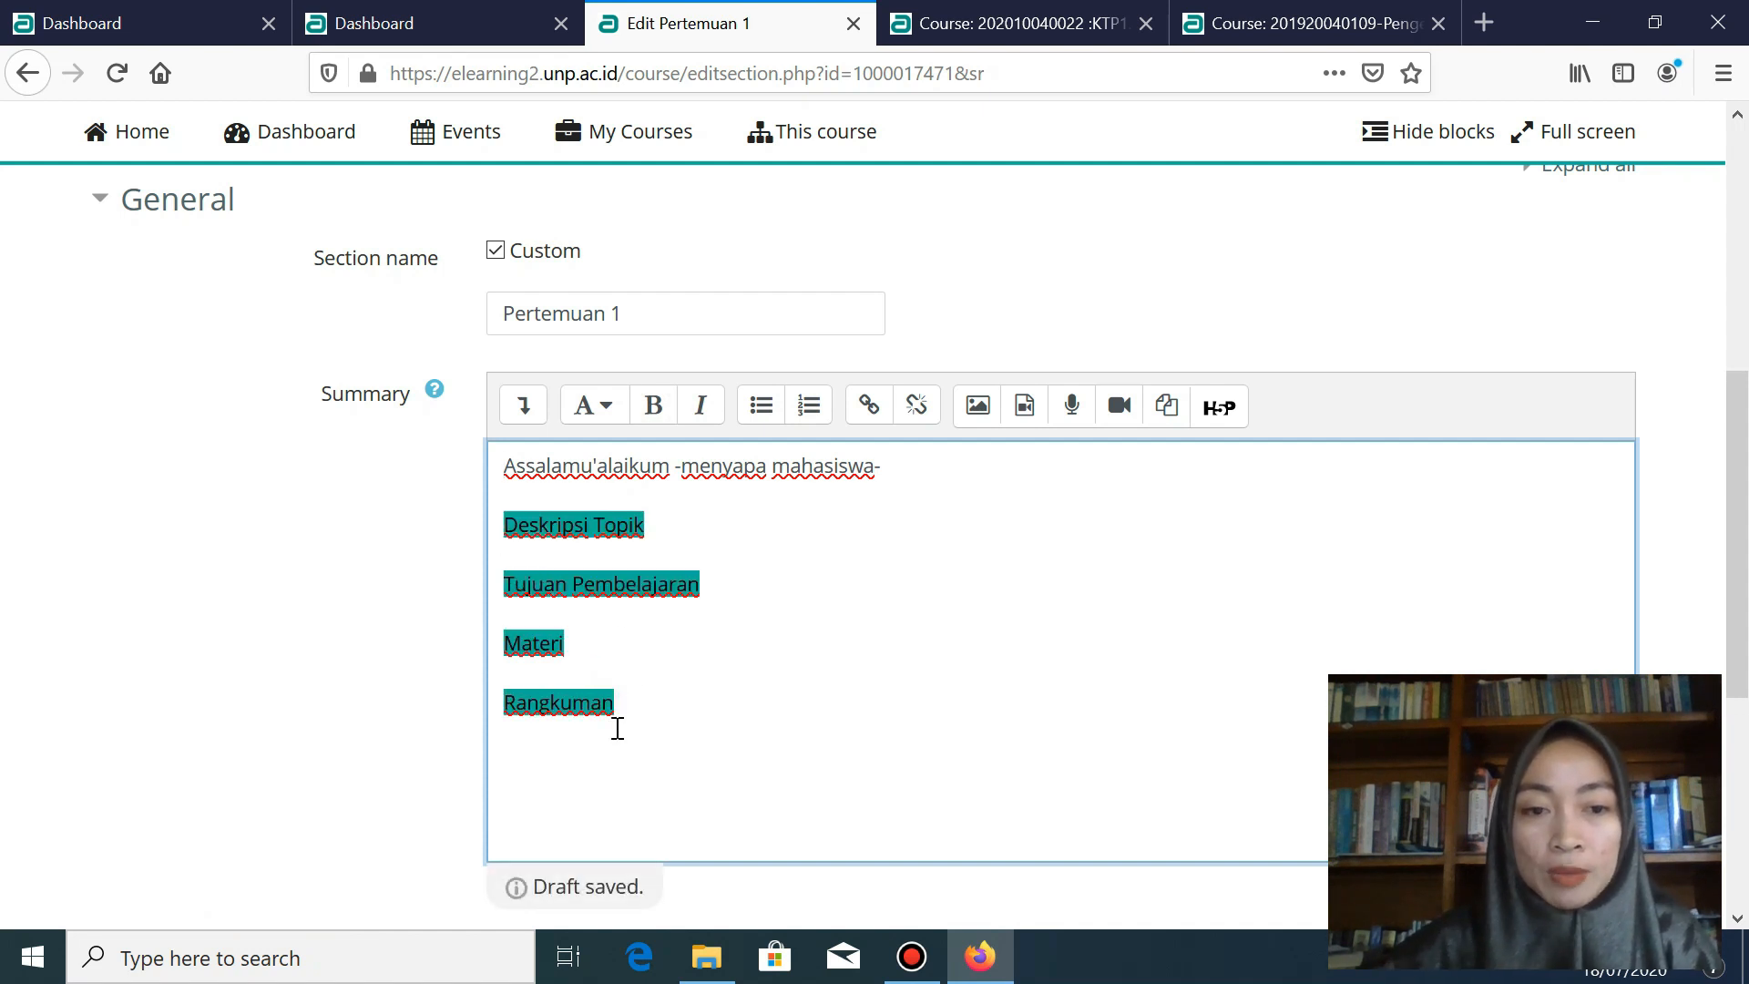
- Bold the four headings and paste the E-Learning description paragraph under Deskripsi Topik
{"action": "left_click", "coordinate": [656, 407]}
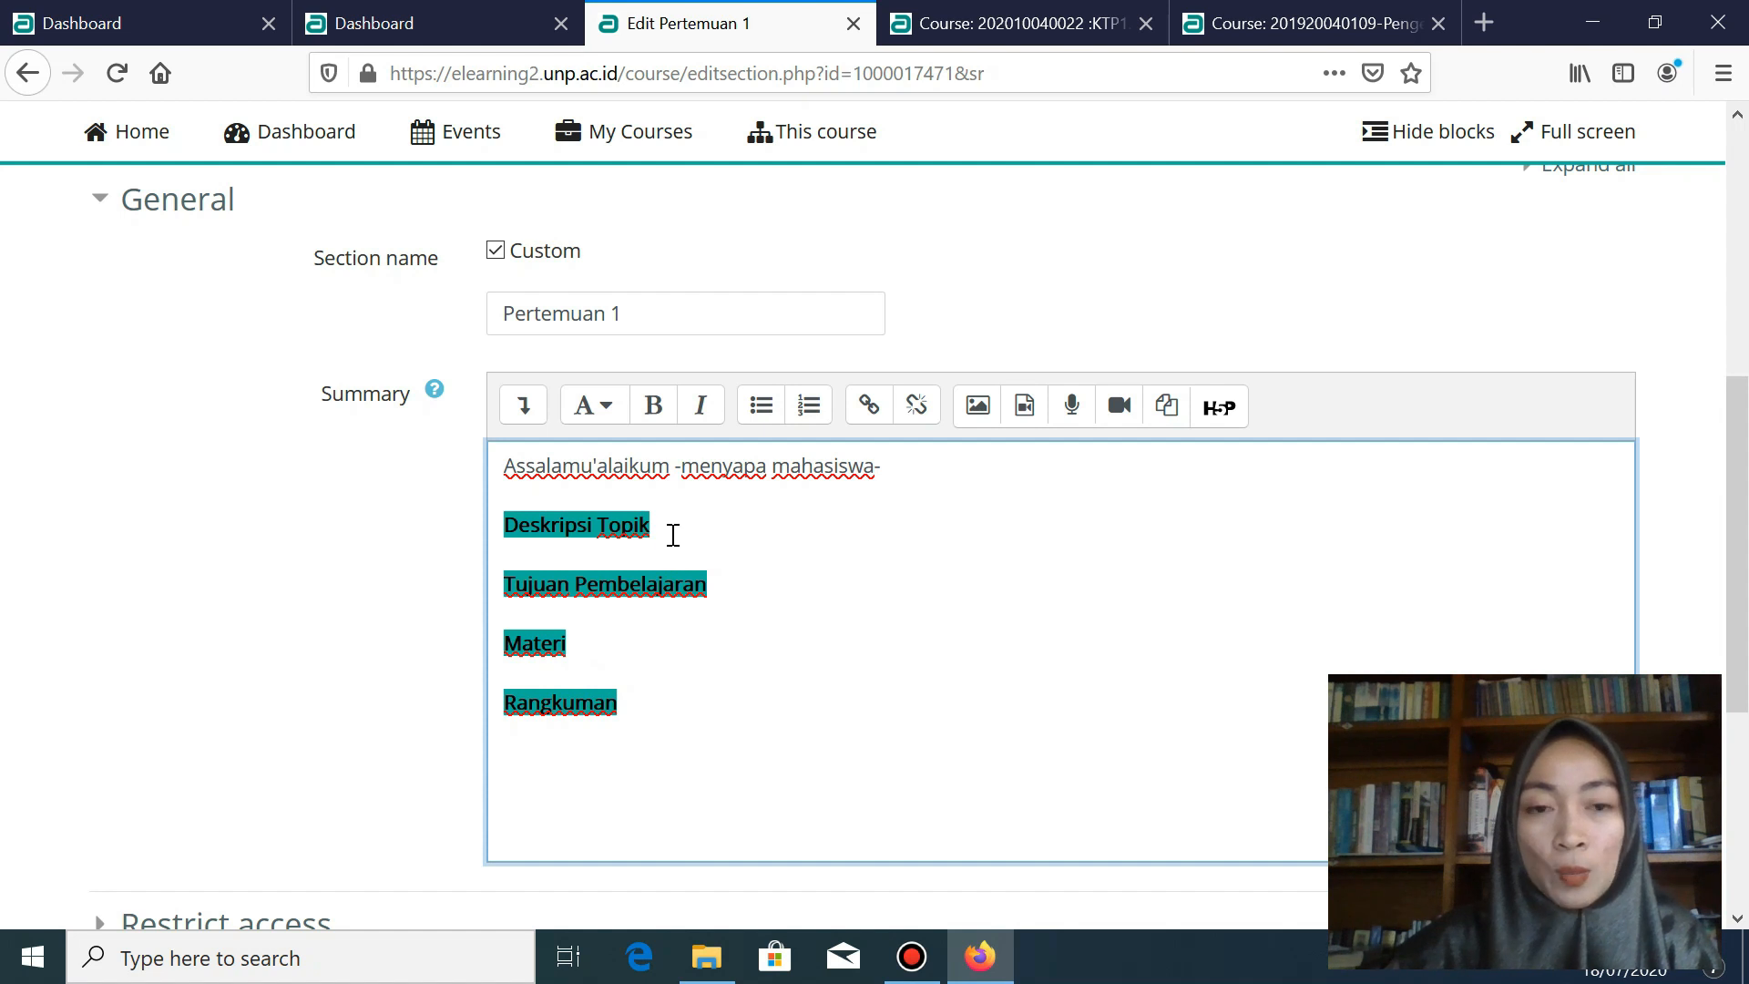
{"action": "left_click", "coordinate": [673, 534]}
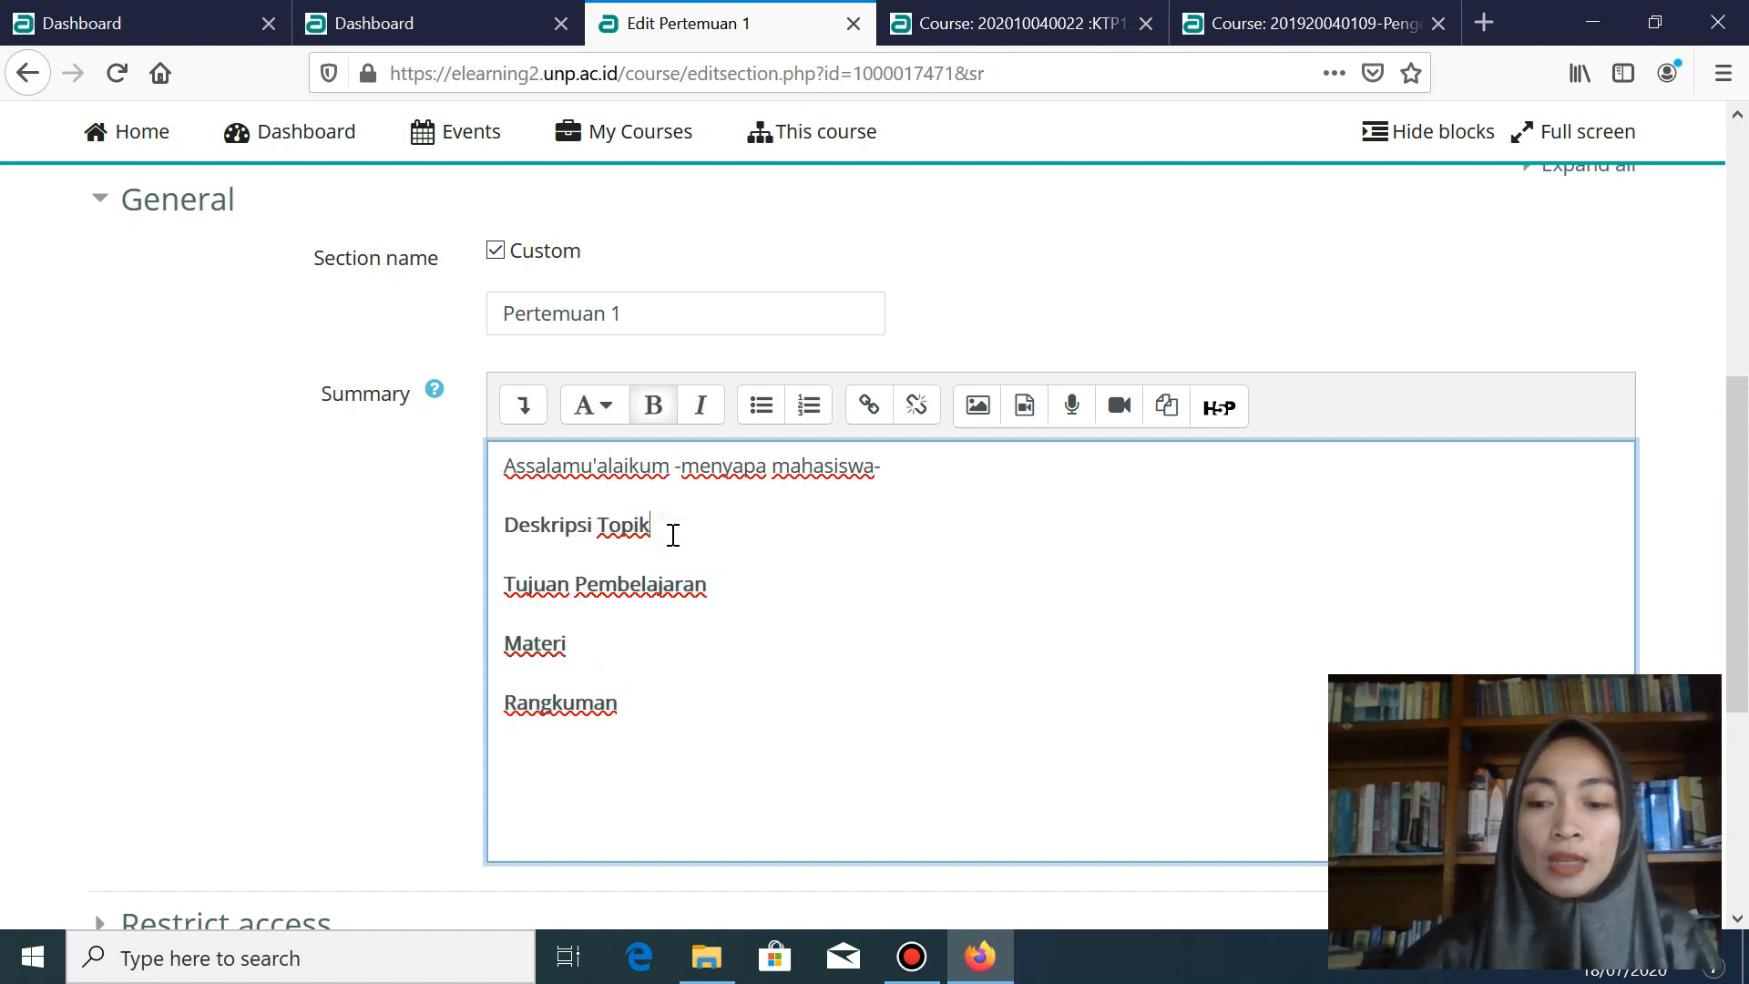
{"action": "key", "text": "Return"}
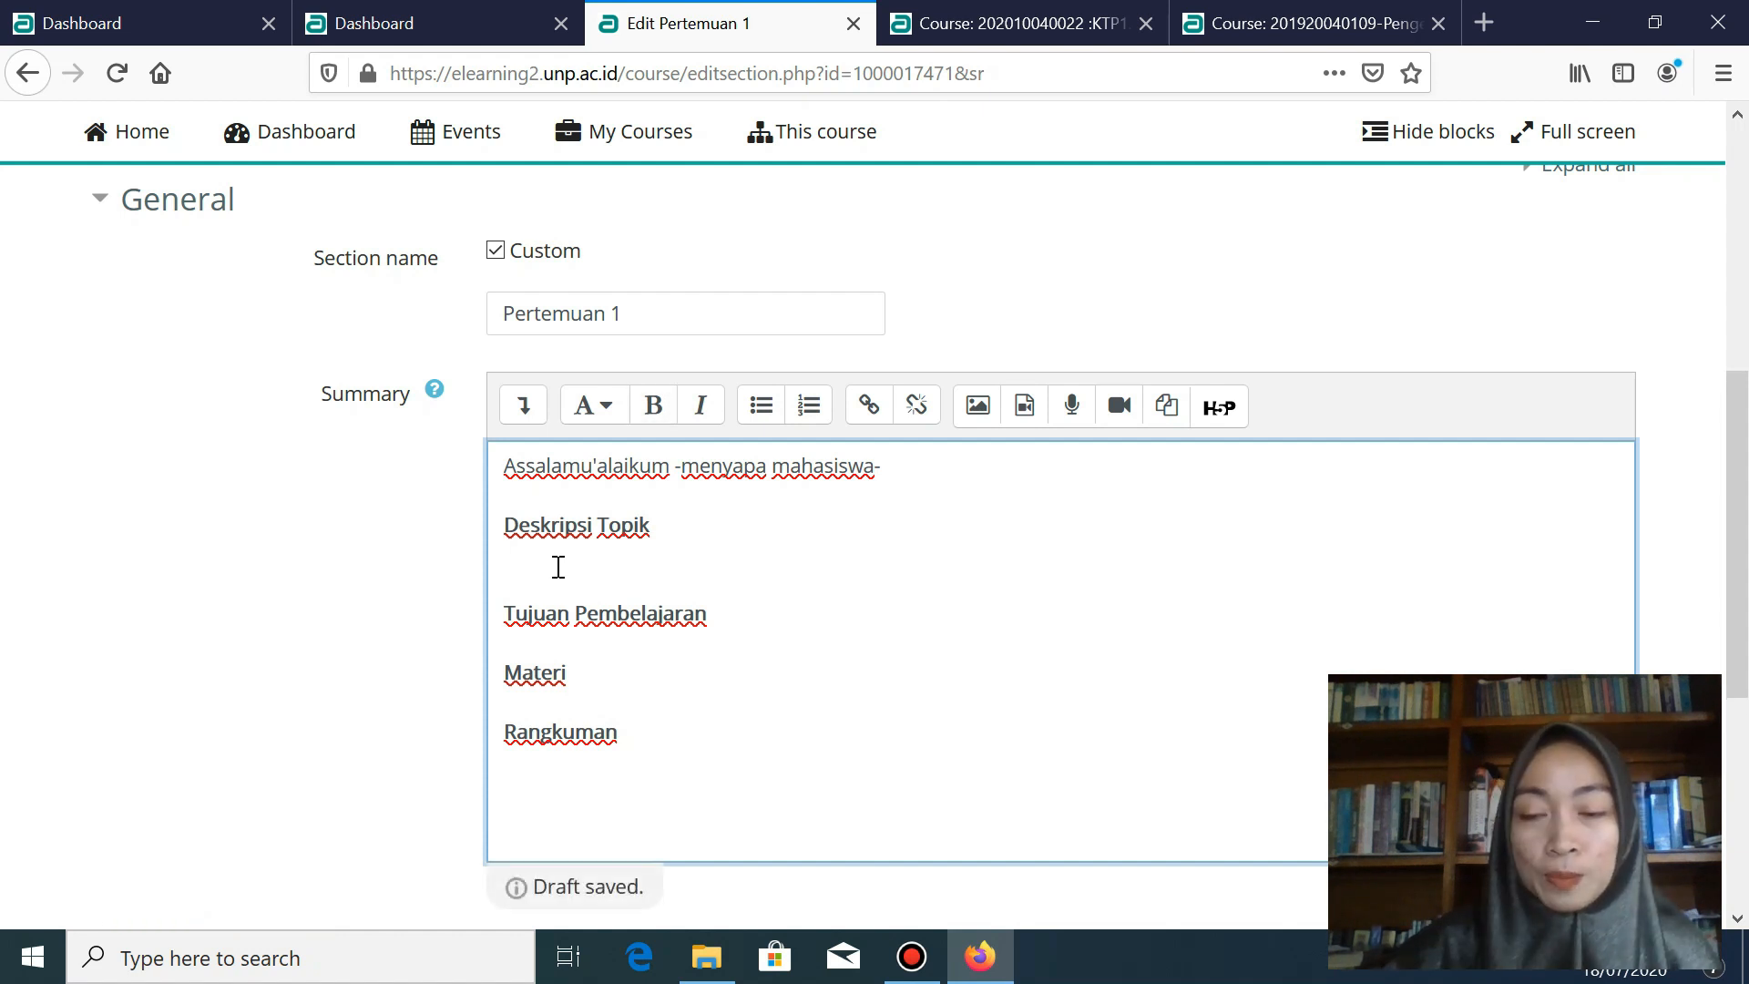
{"action": "type", "text": "Pertemuan kedua ini kita akan membahas Konsep Dasar E-Learning. Pembahasannya meliputi: a) pengertian, manfaat, dan fungsi e-learning; b) Teori Belajar pendukung e-learning; c) Komponen e-learning; dan d) Fasilitas dan Lingkungan E-Learning."}
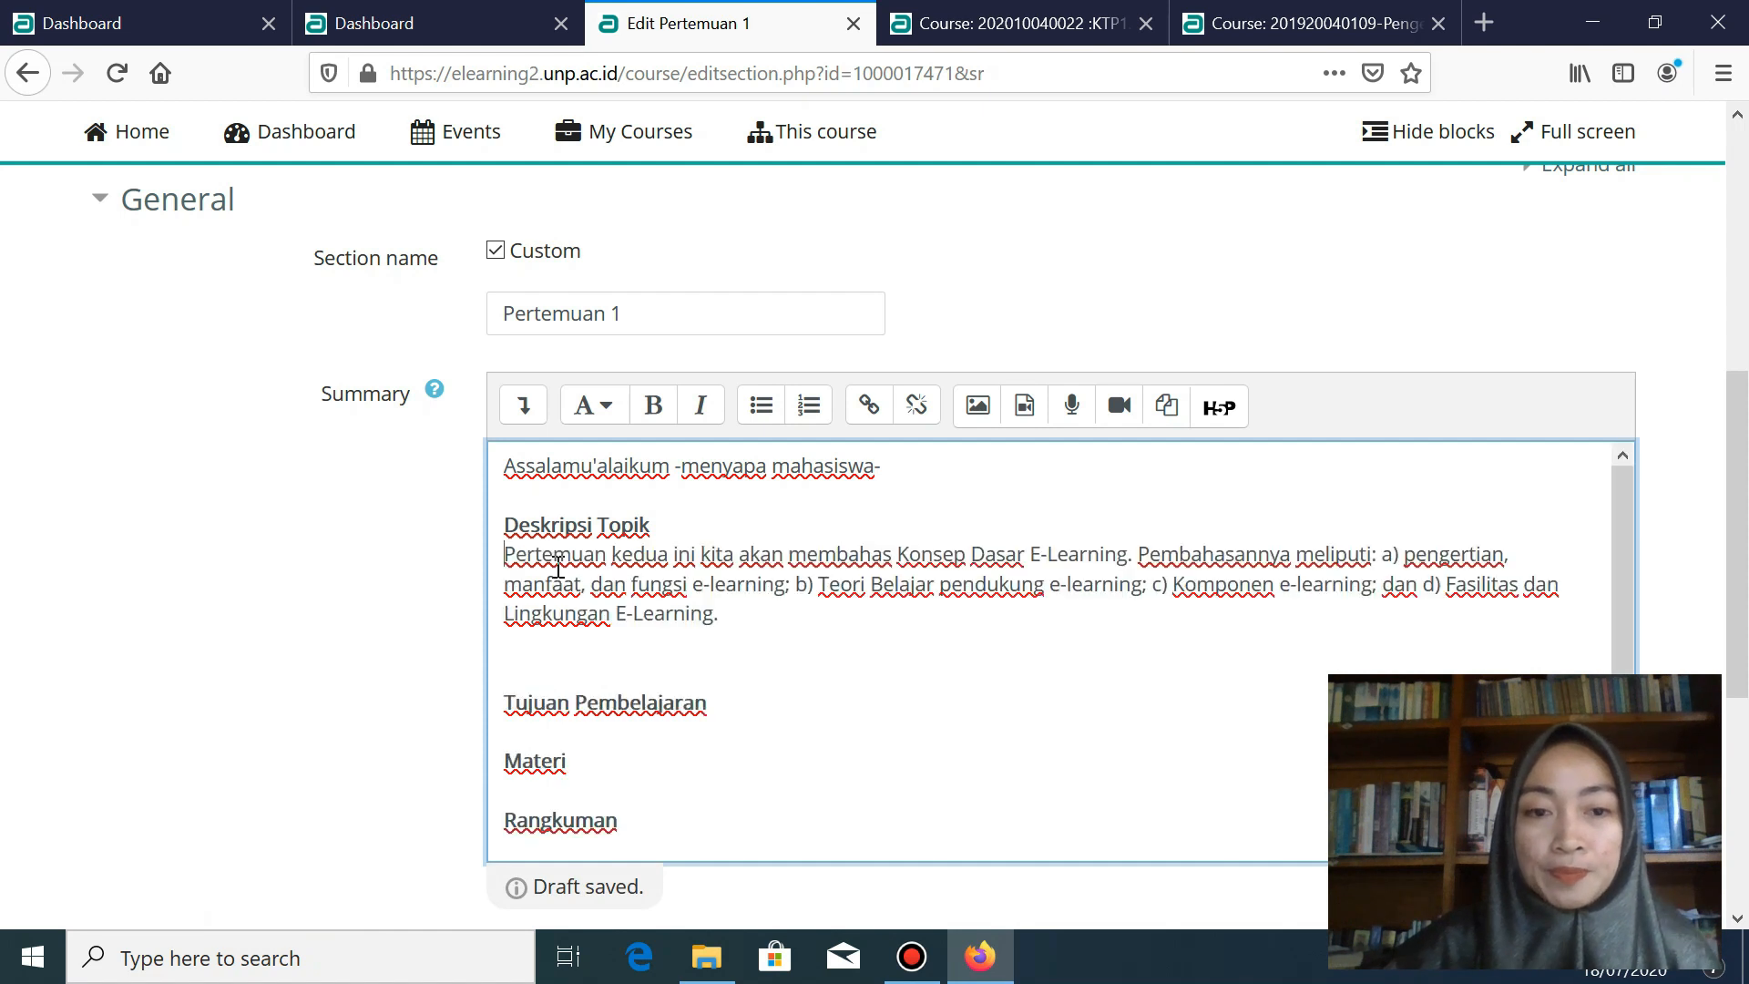
- Delete 'kedua' from the description and start a numbered list under Tujuan Pembelajaran
{"action": "double_click", "coordinate": [638, 554]}
{"action": "key", "text": "BackSpace"}
{"action": "left_click", "coordinate": [728, 678]}
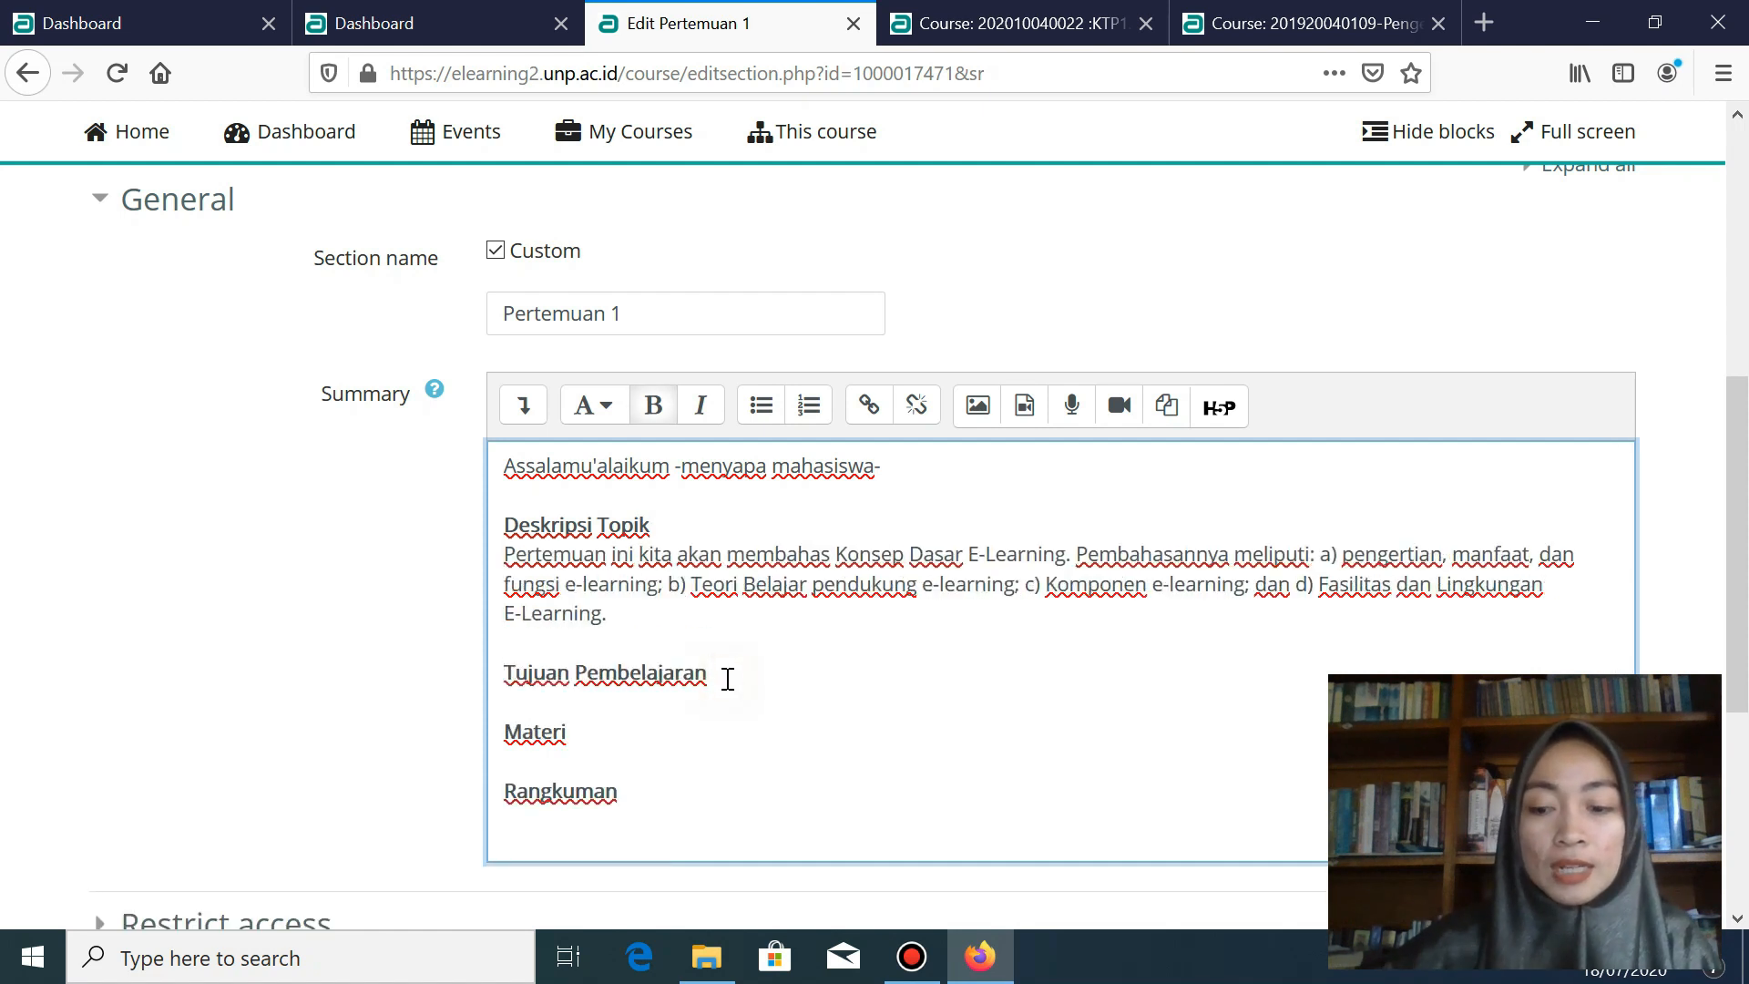
{"action": "key", "text": "Return"}
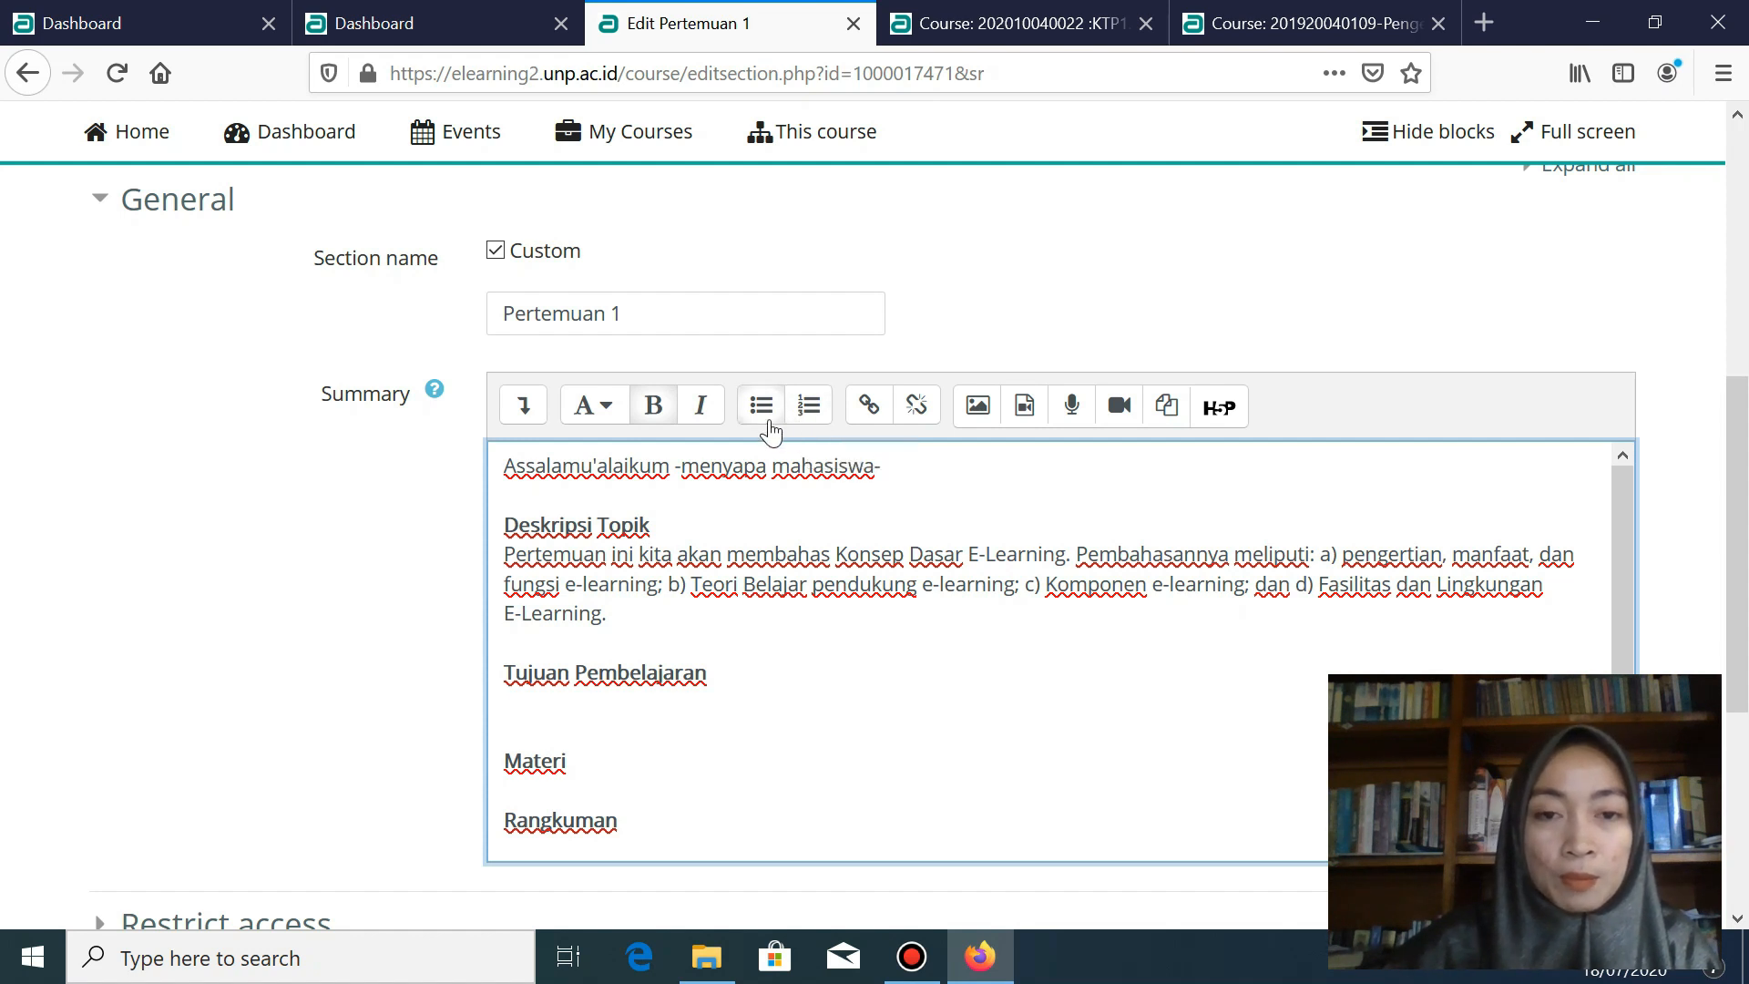
{"action": "left_click", "coordinate": [810, 419]}
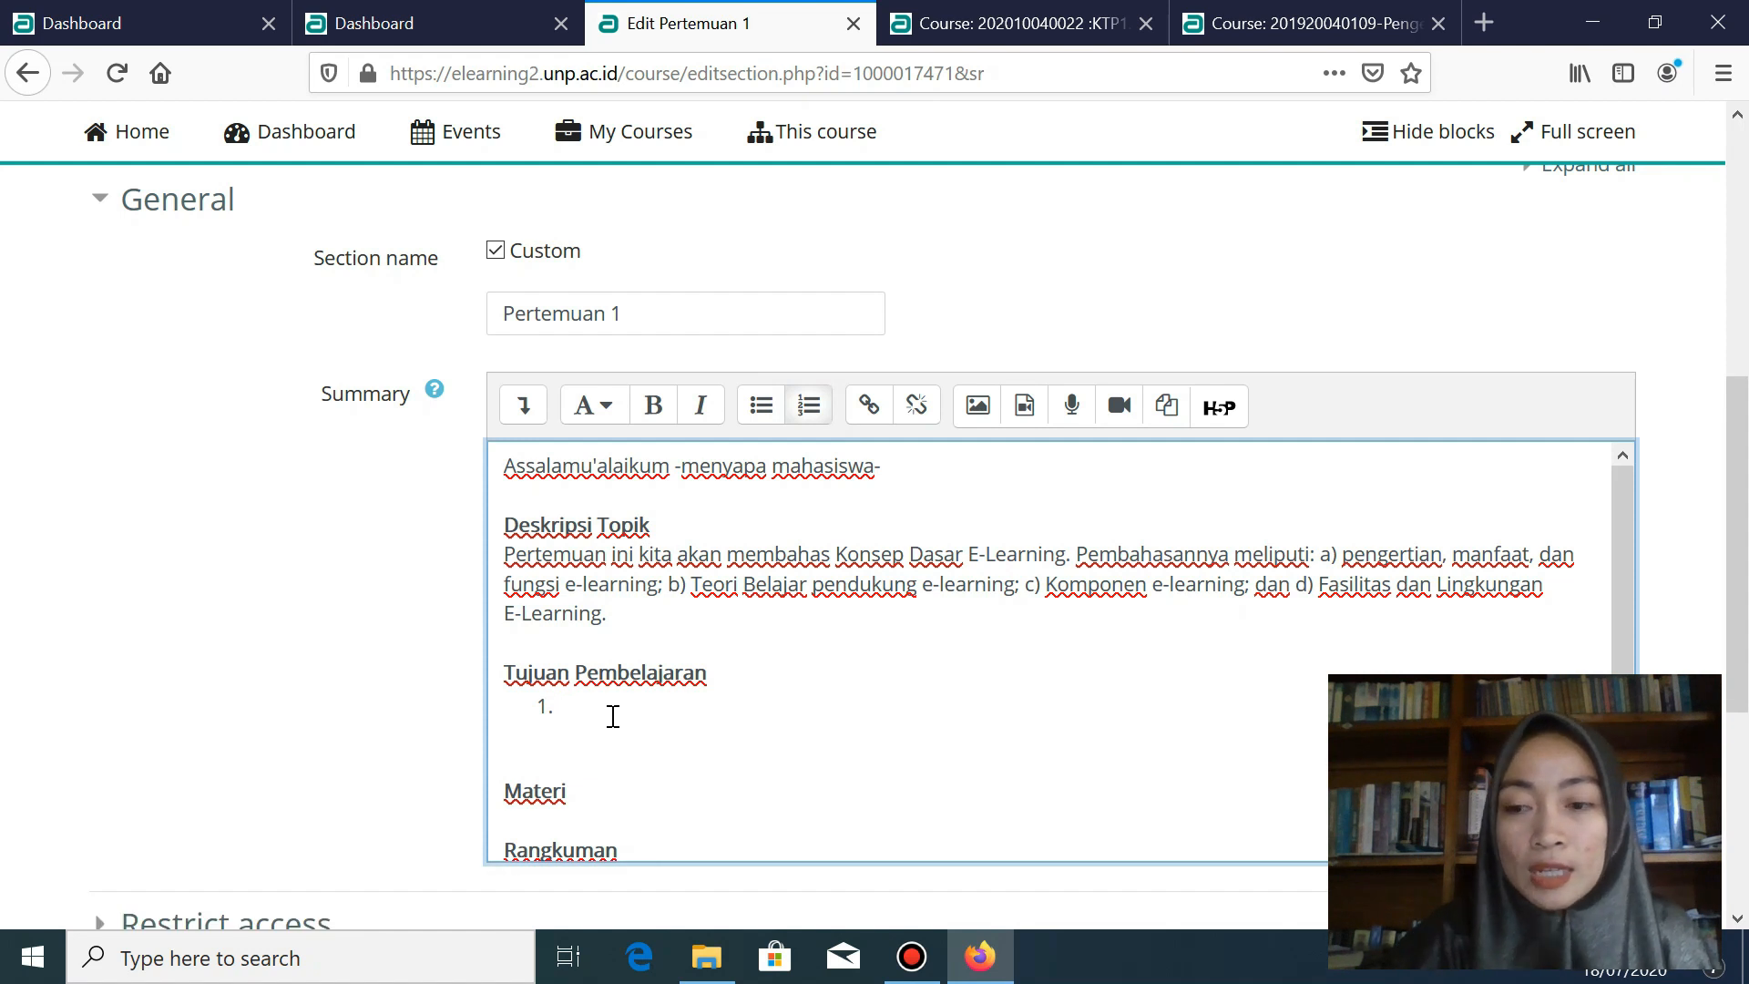
- List objectives 'Setelah mempelajari materi ini mahasiswa mampu...' plus two placeholders; add a line under Materi
{"action": "type", "text": "Se"}
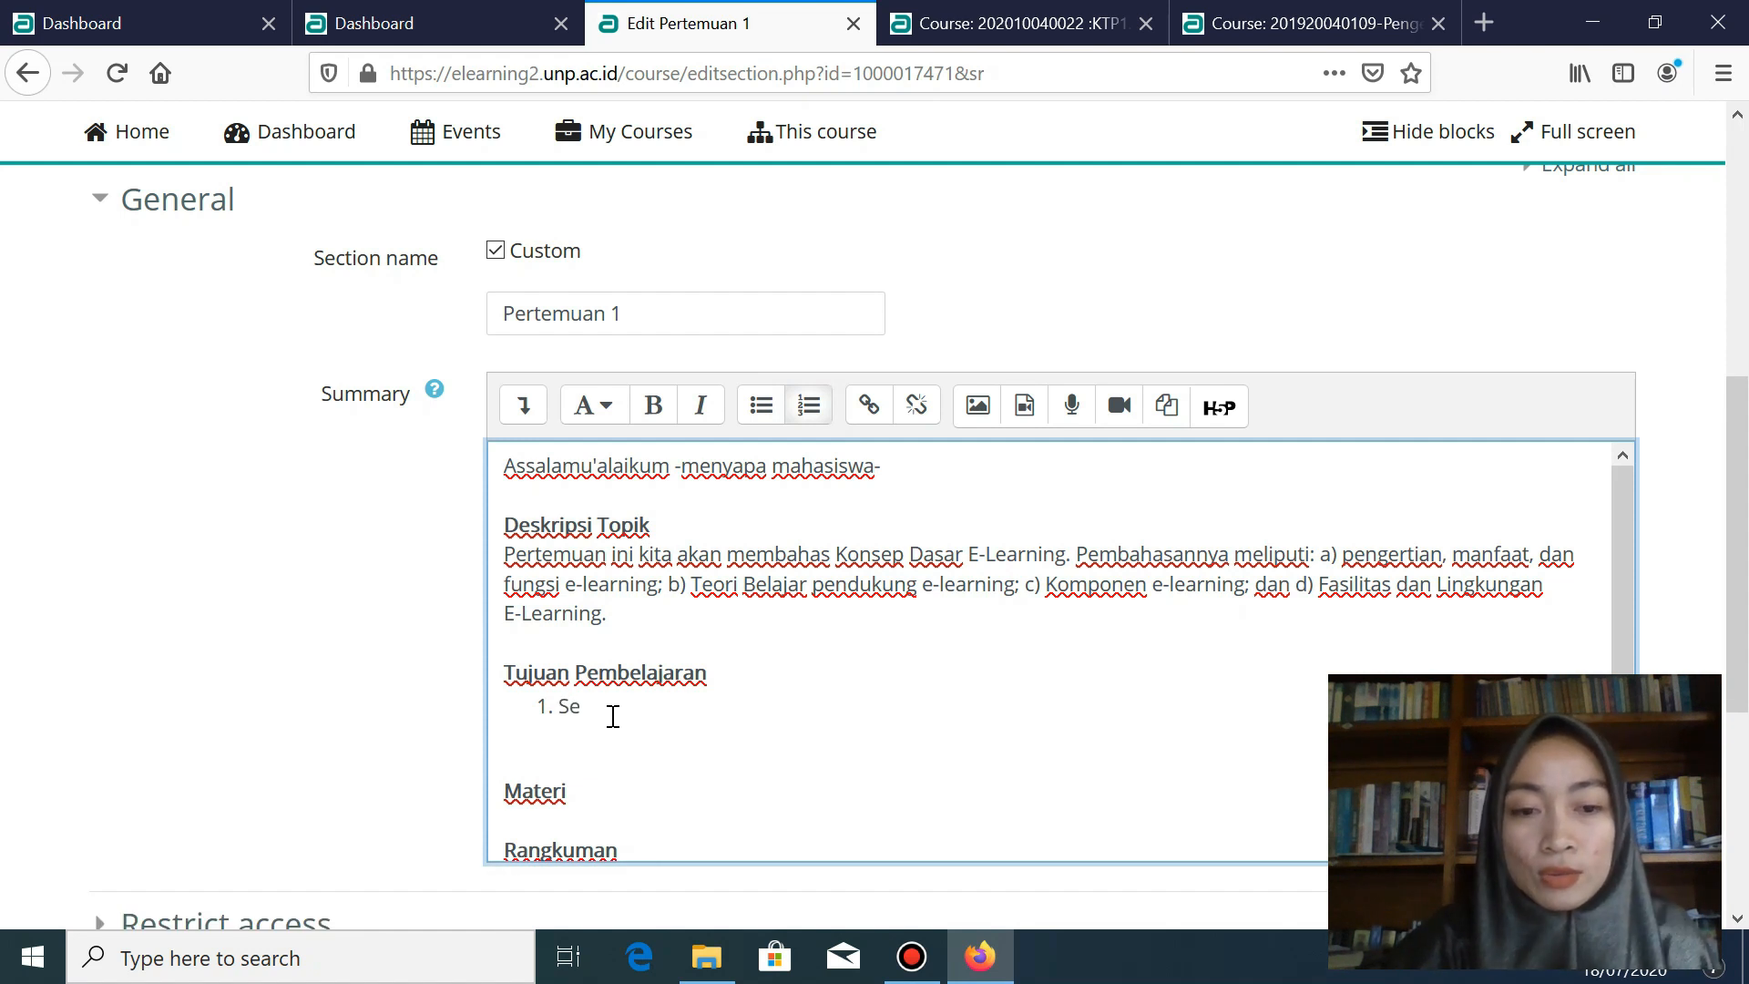
{"action": "type", "text": "telah mempelajari materi ini mahasiswa mampu..."}
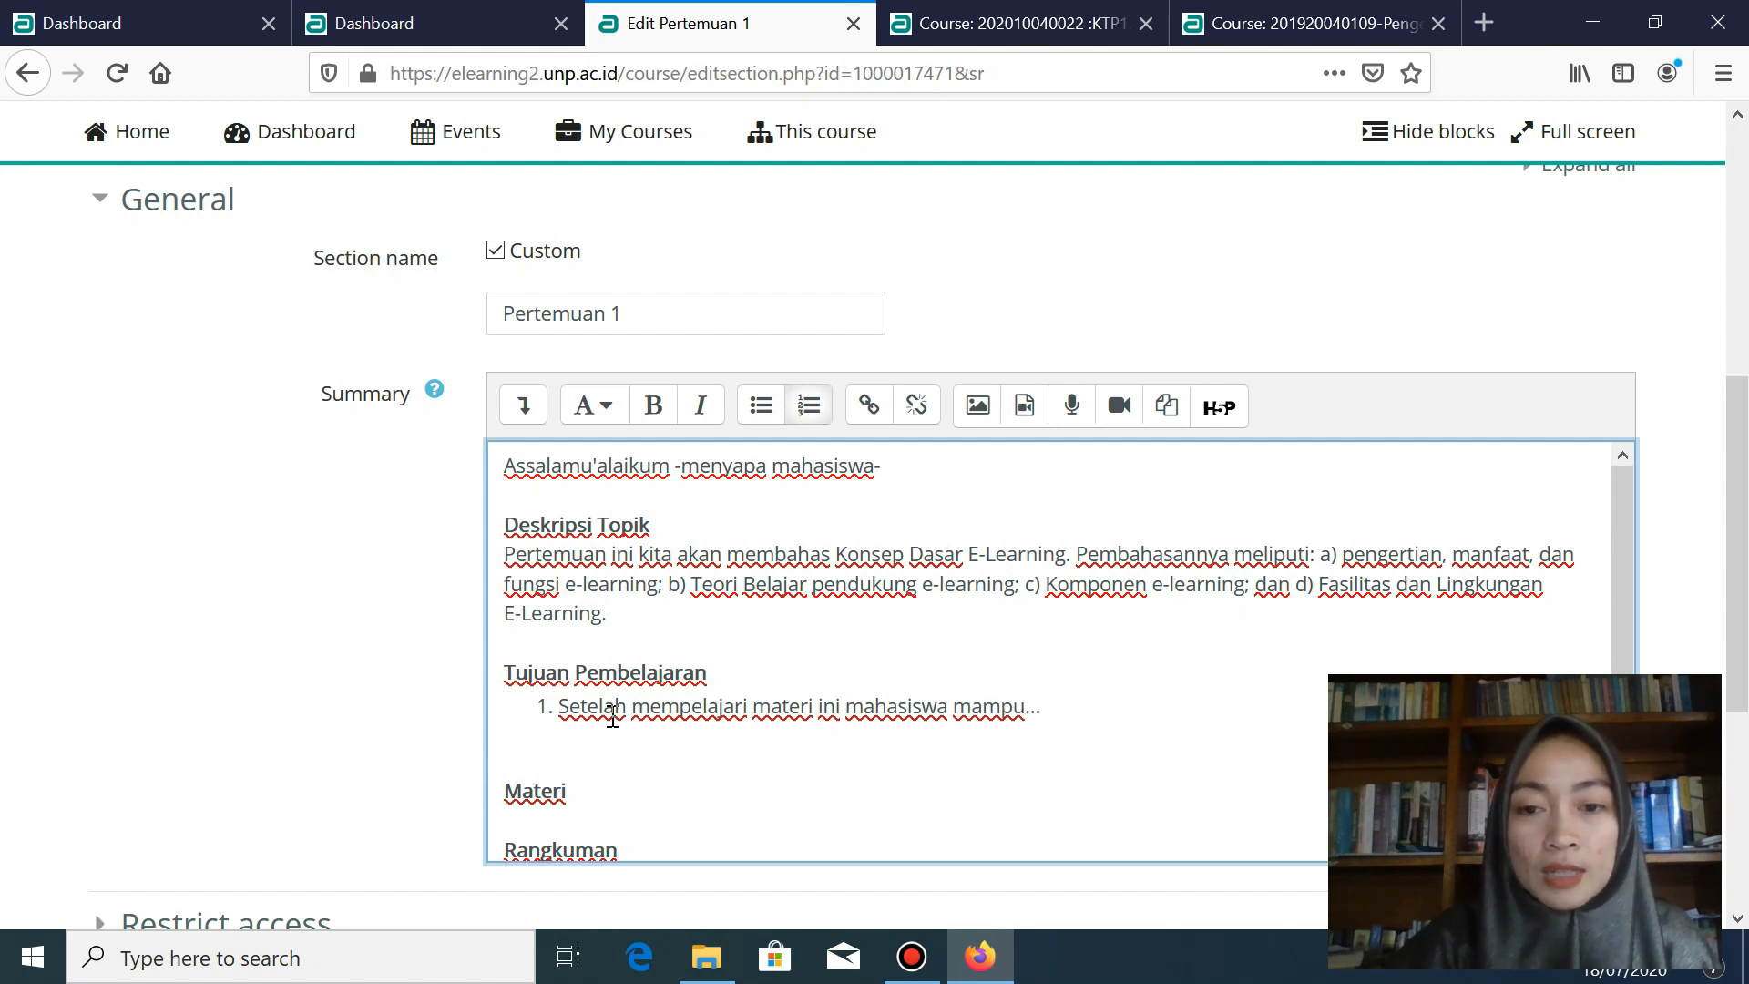
{"action": "key", "text": "Return"}
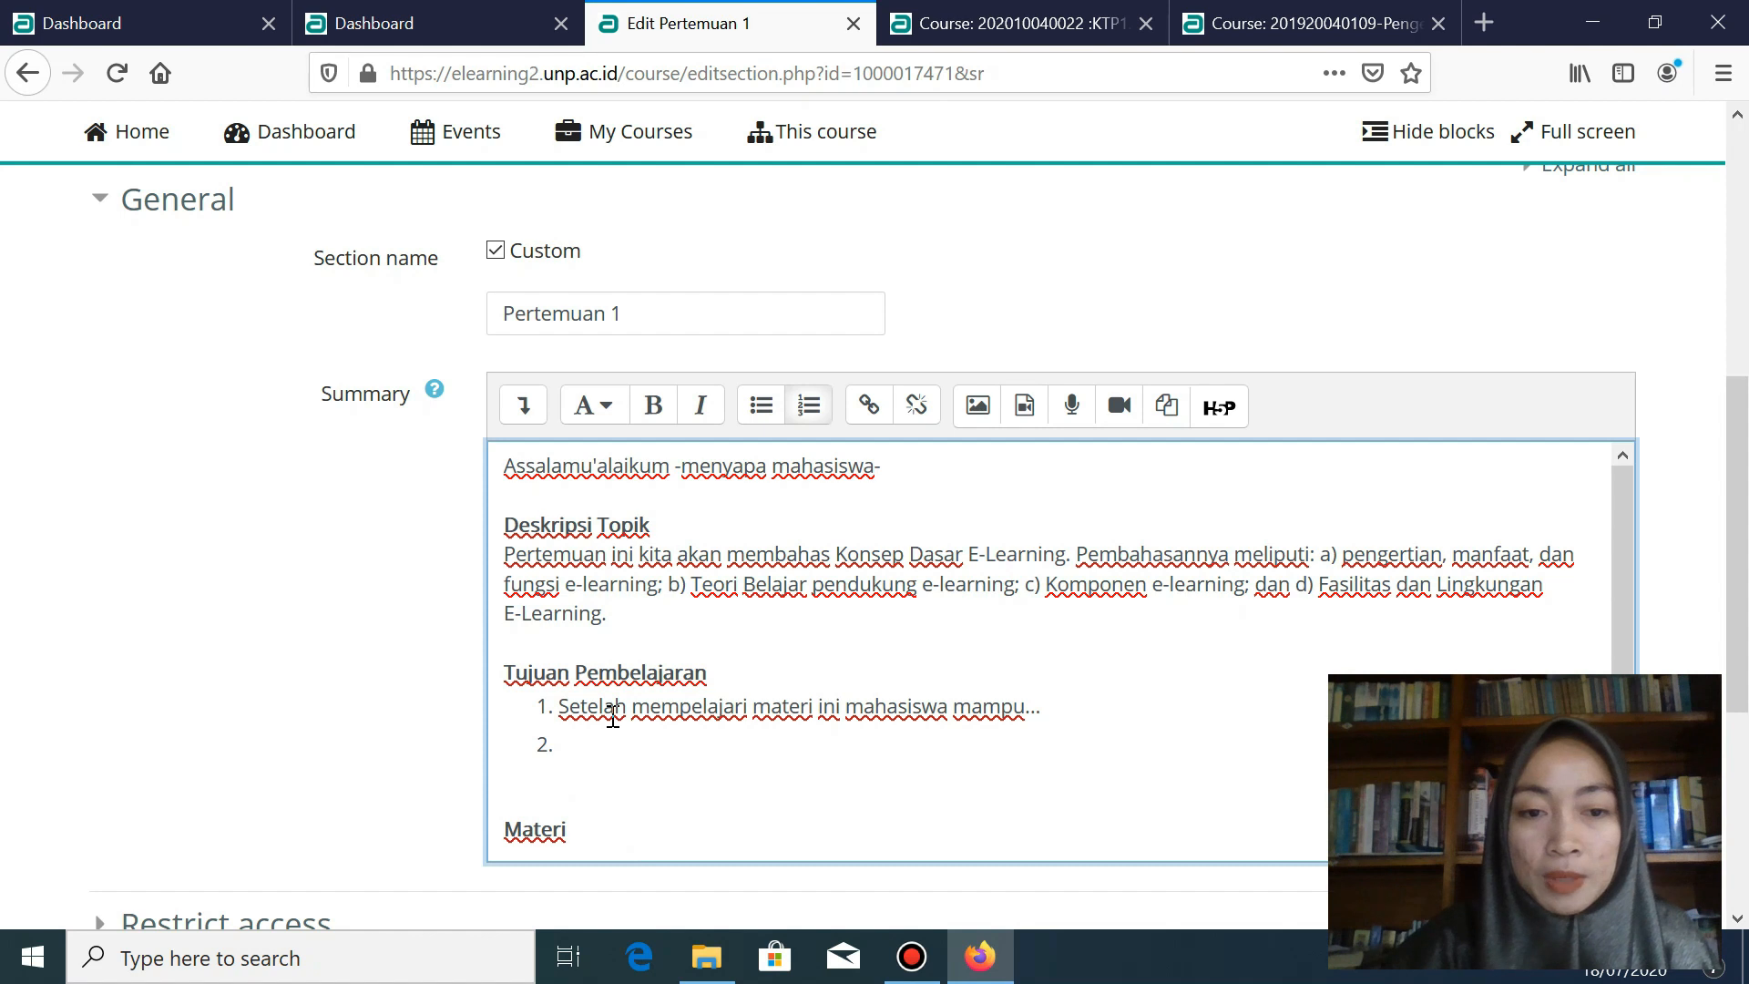
{"action": "type", "text": "."}
{"action": "key", "text": "Return"}
{"action": "type", "text": "."}
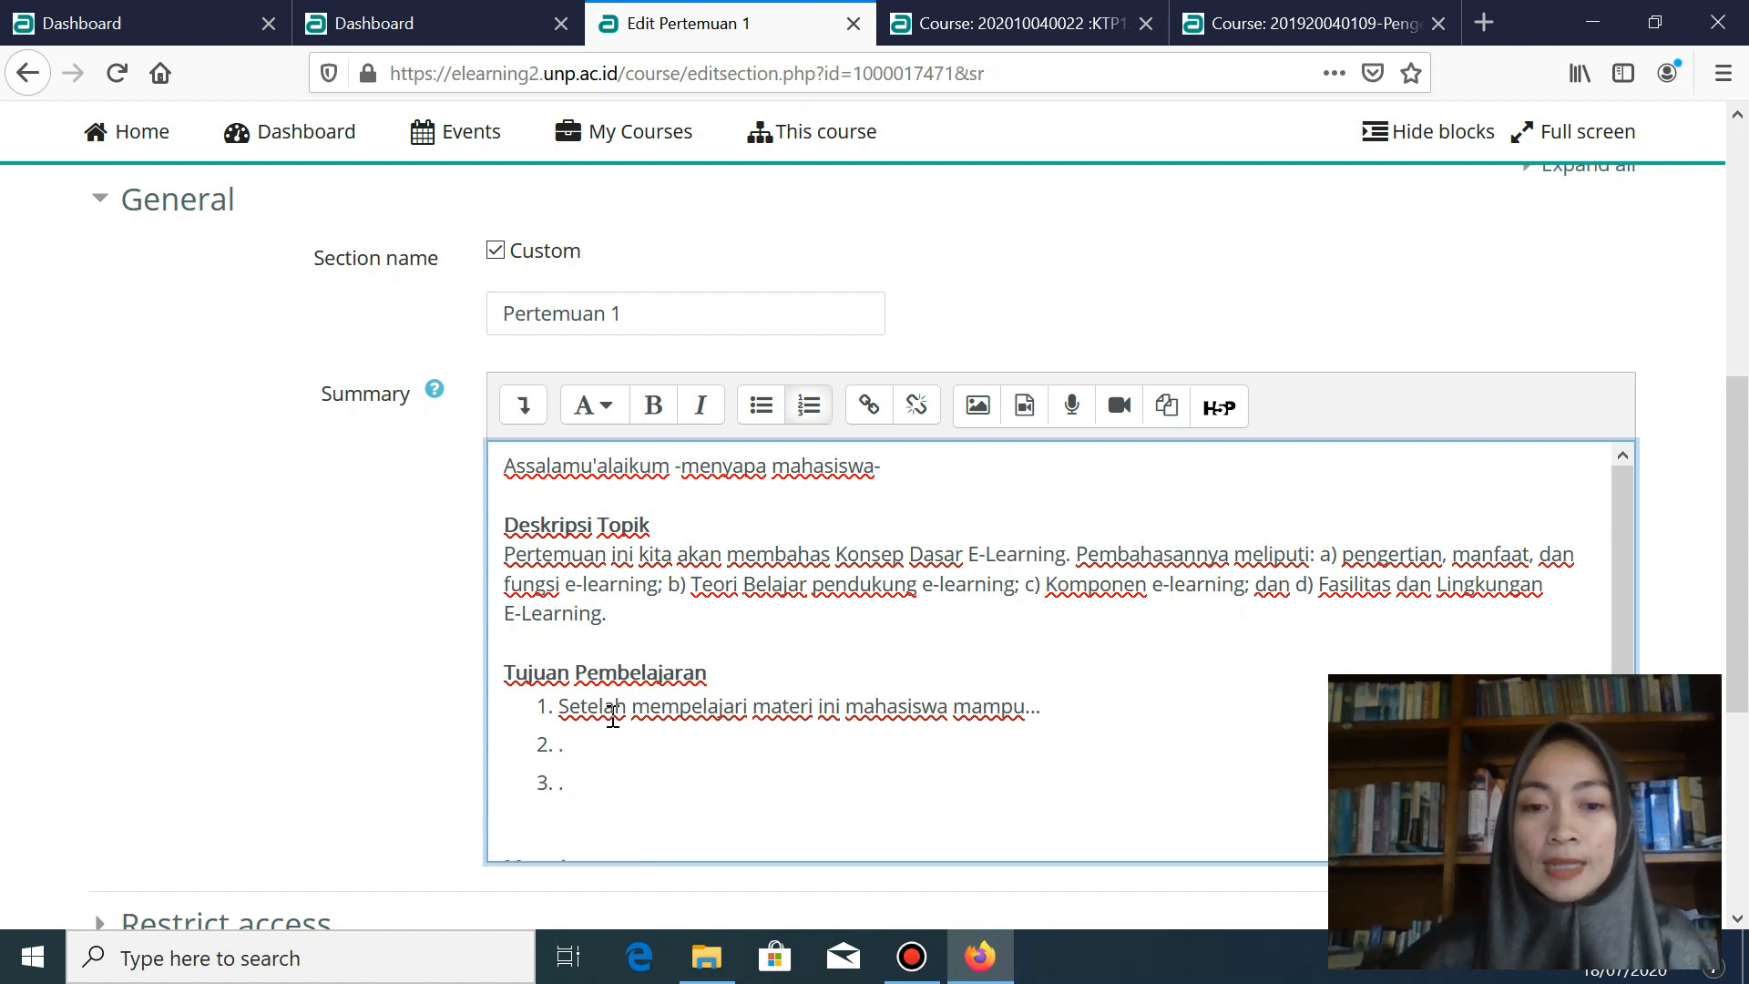
{"action": "scroll", "coordinate": [794, 664], "scroll_direction": "down", "scroll_amount": 2}
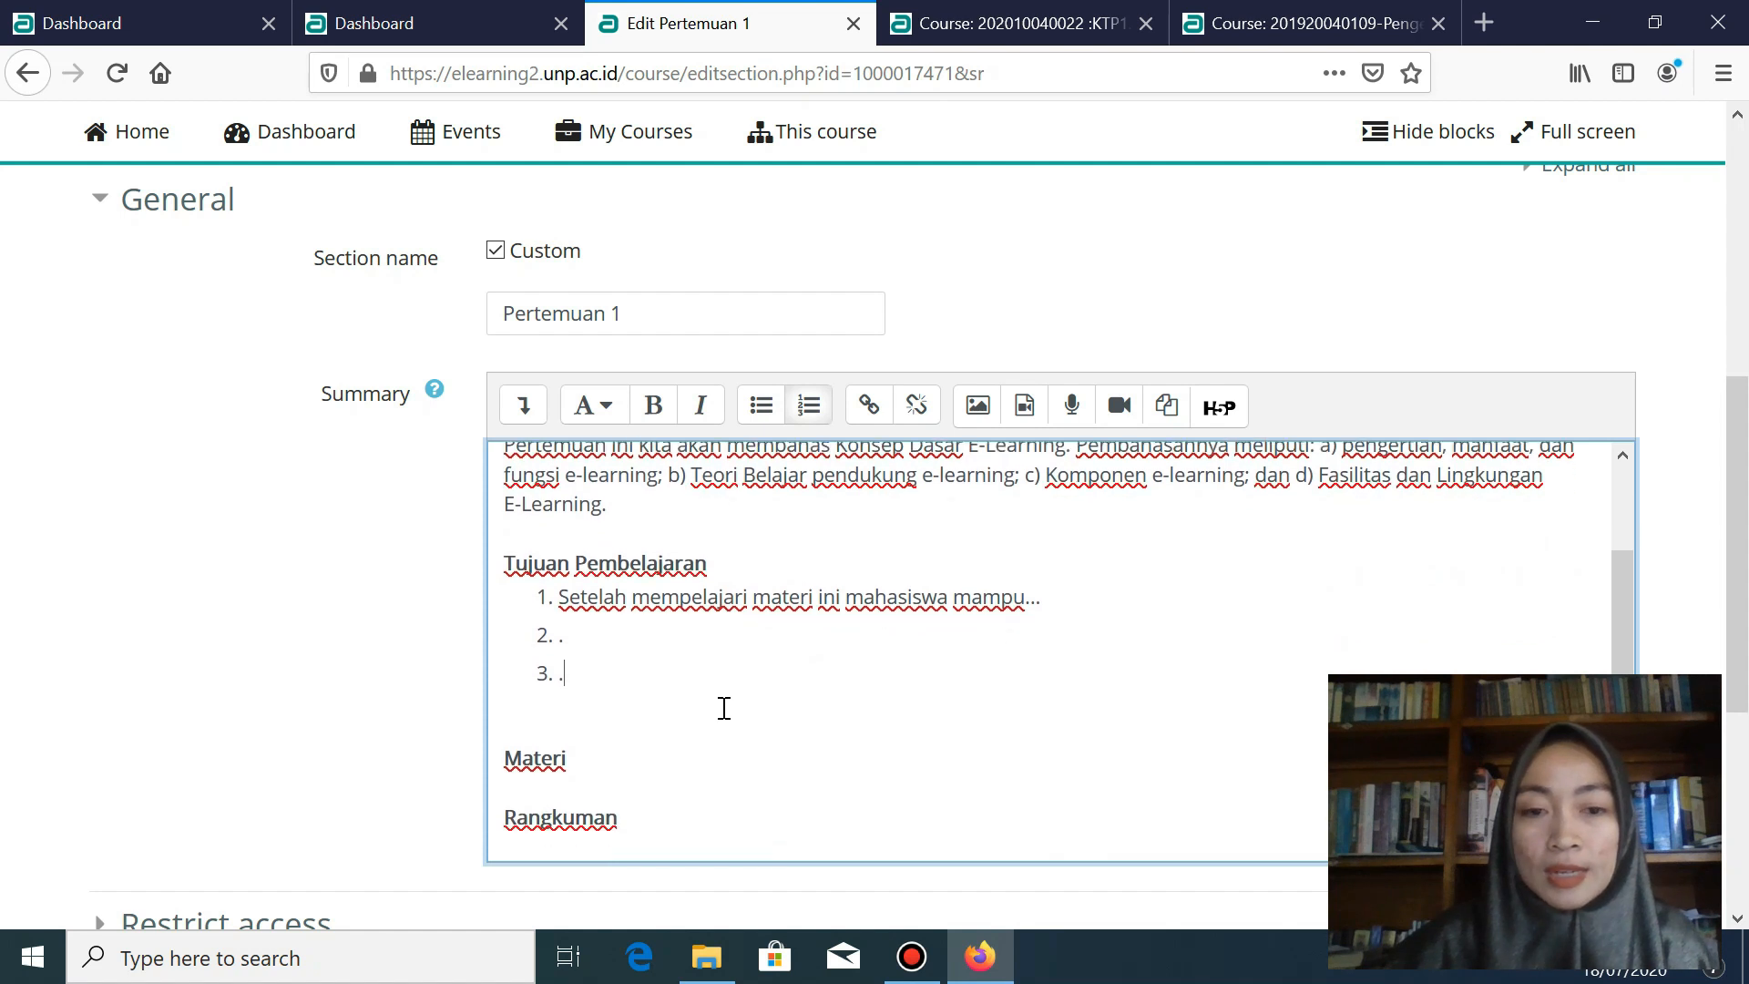
{"action": "left_click", "coordinate": [584, 767]}
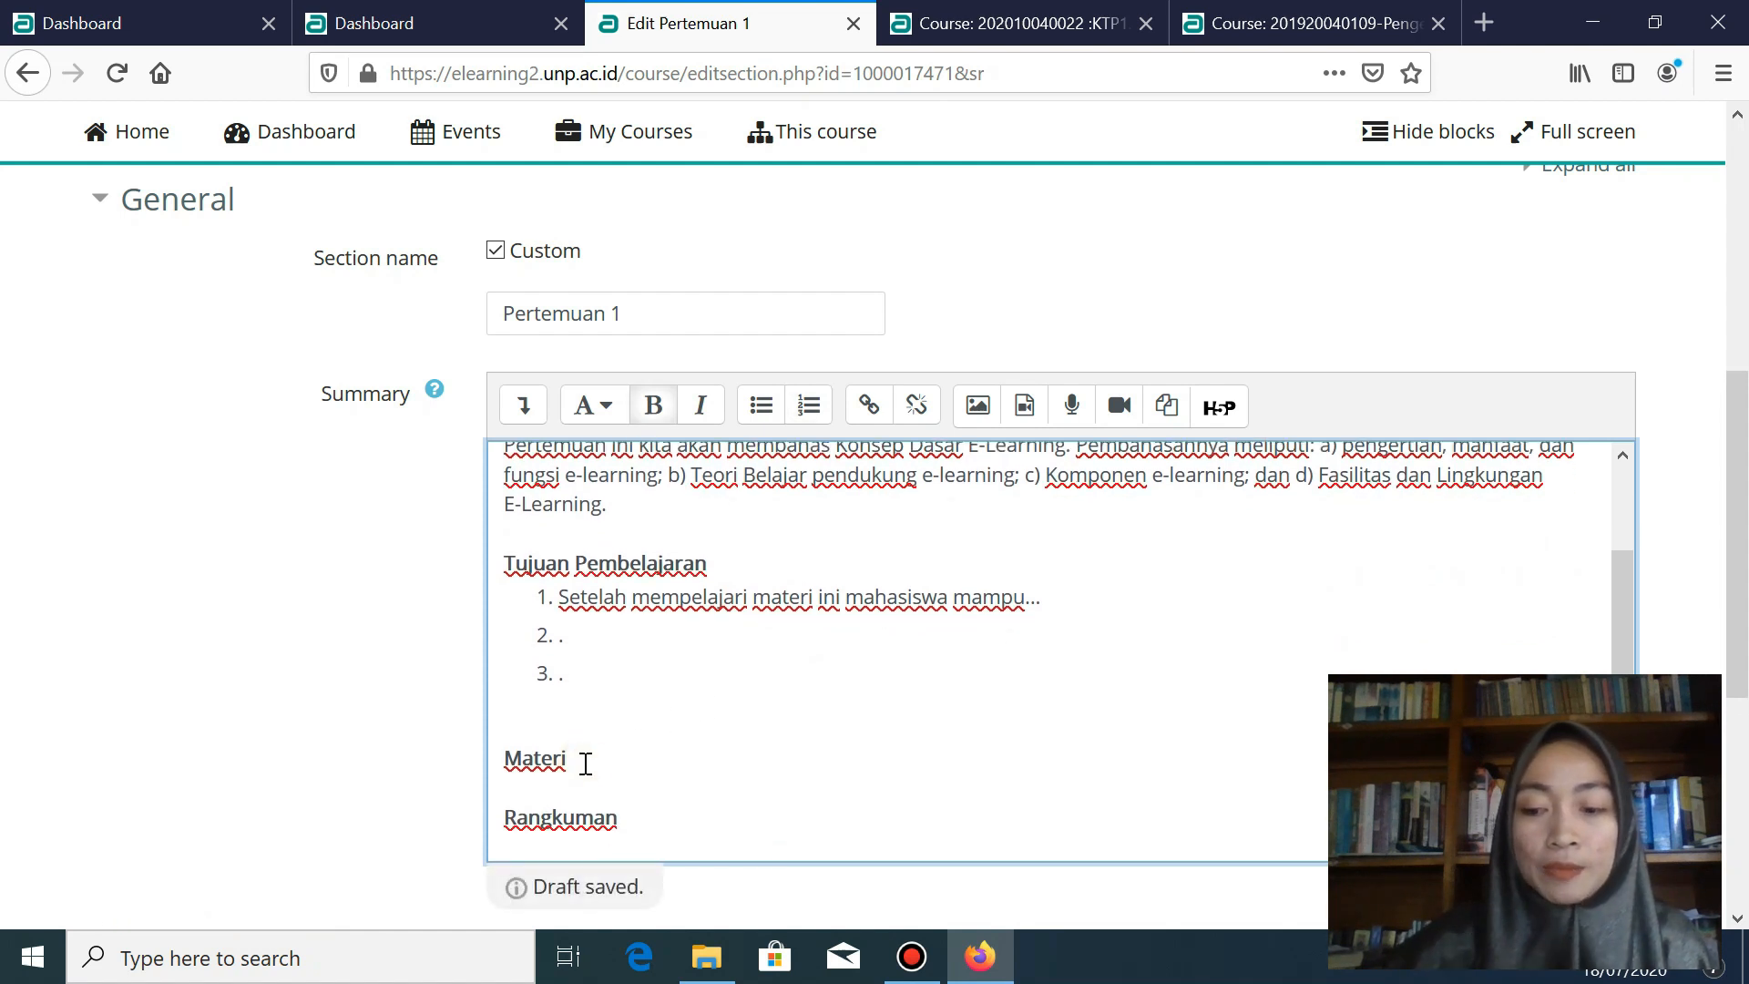
{"action": "key", "text": "Return"}
- Paste the E-Learning paragraph citing Smaldino, Lowther, dan Russel (2012) under the Materi heading
{"action": "scroll", "coordinate": [597, 697], "scroll_direction": "down", "scroll_amount": 2}
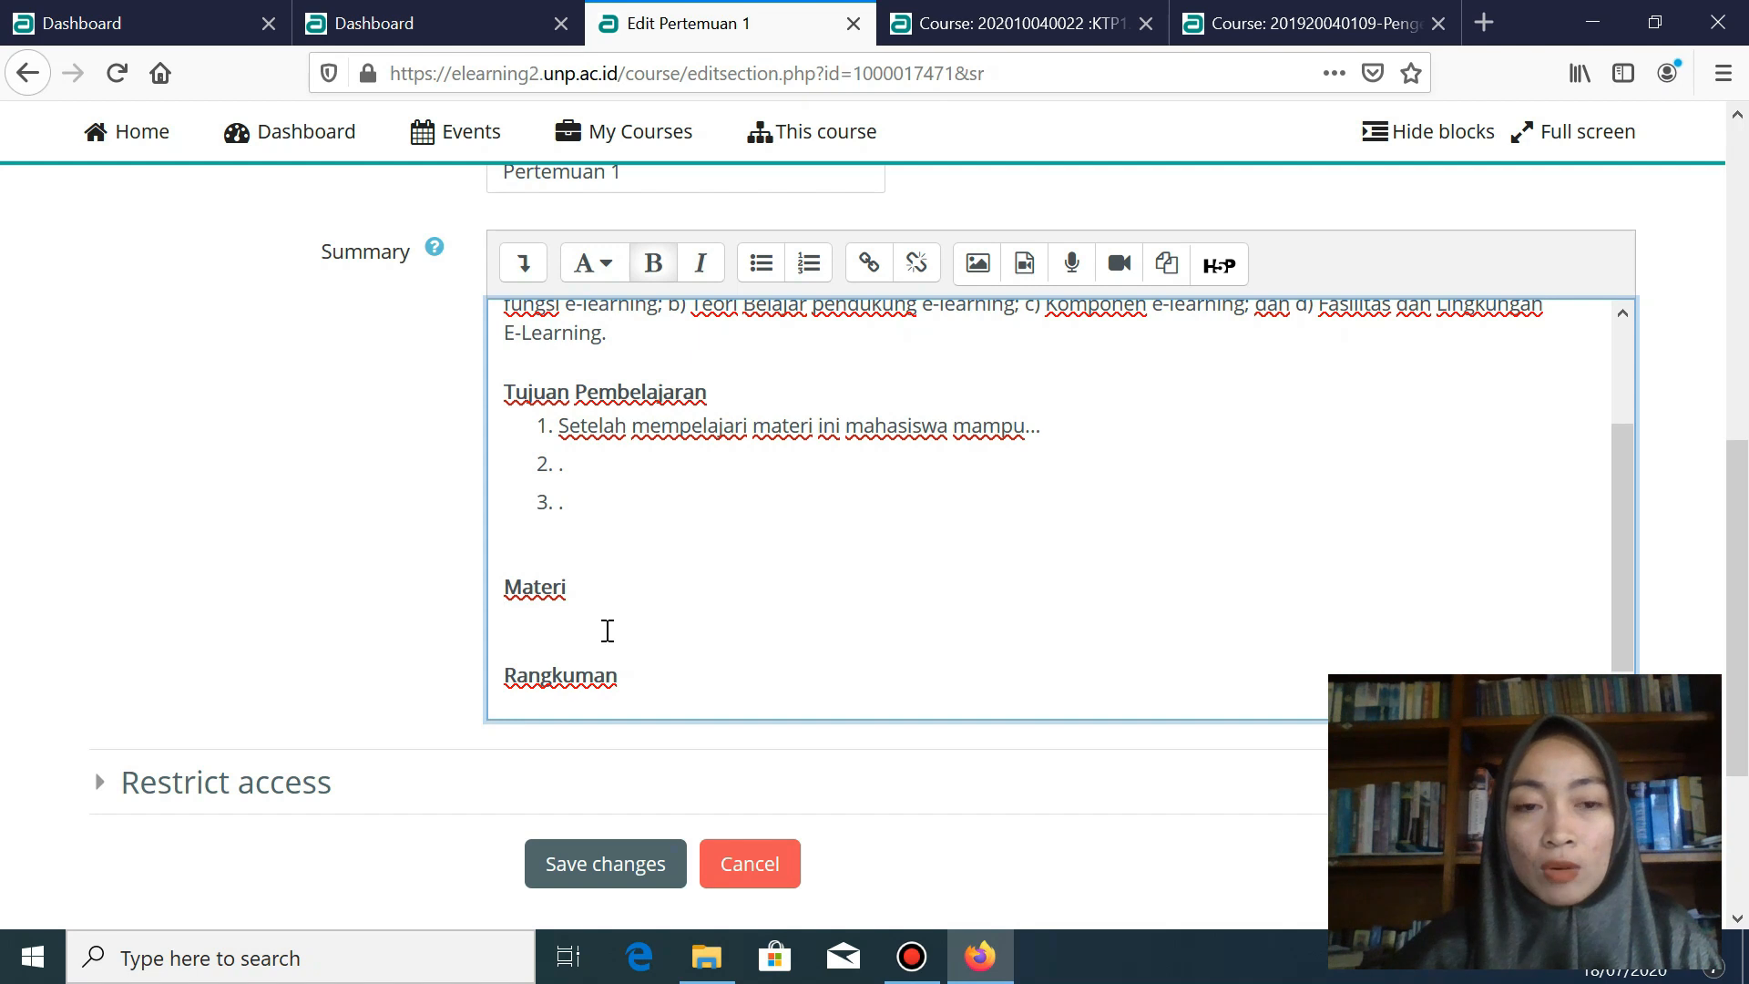
{"action": "left_click", "coordinate": [608, 630]}
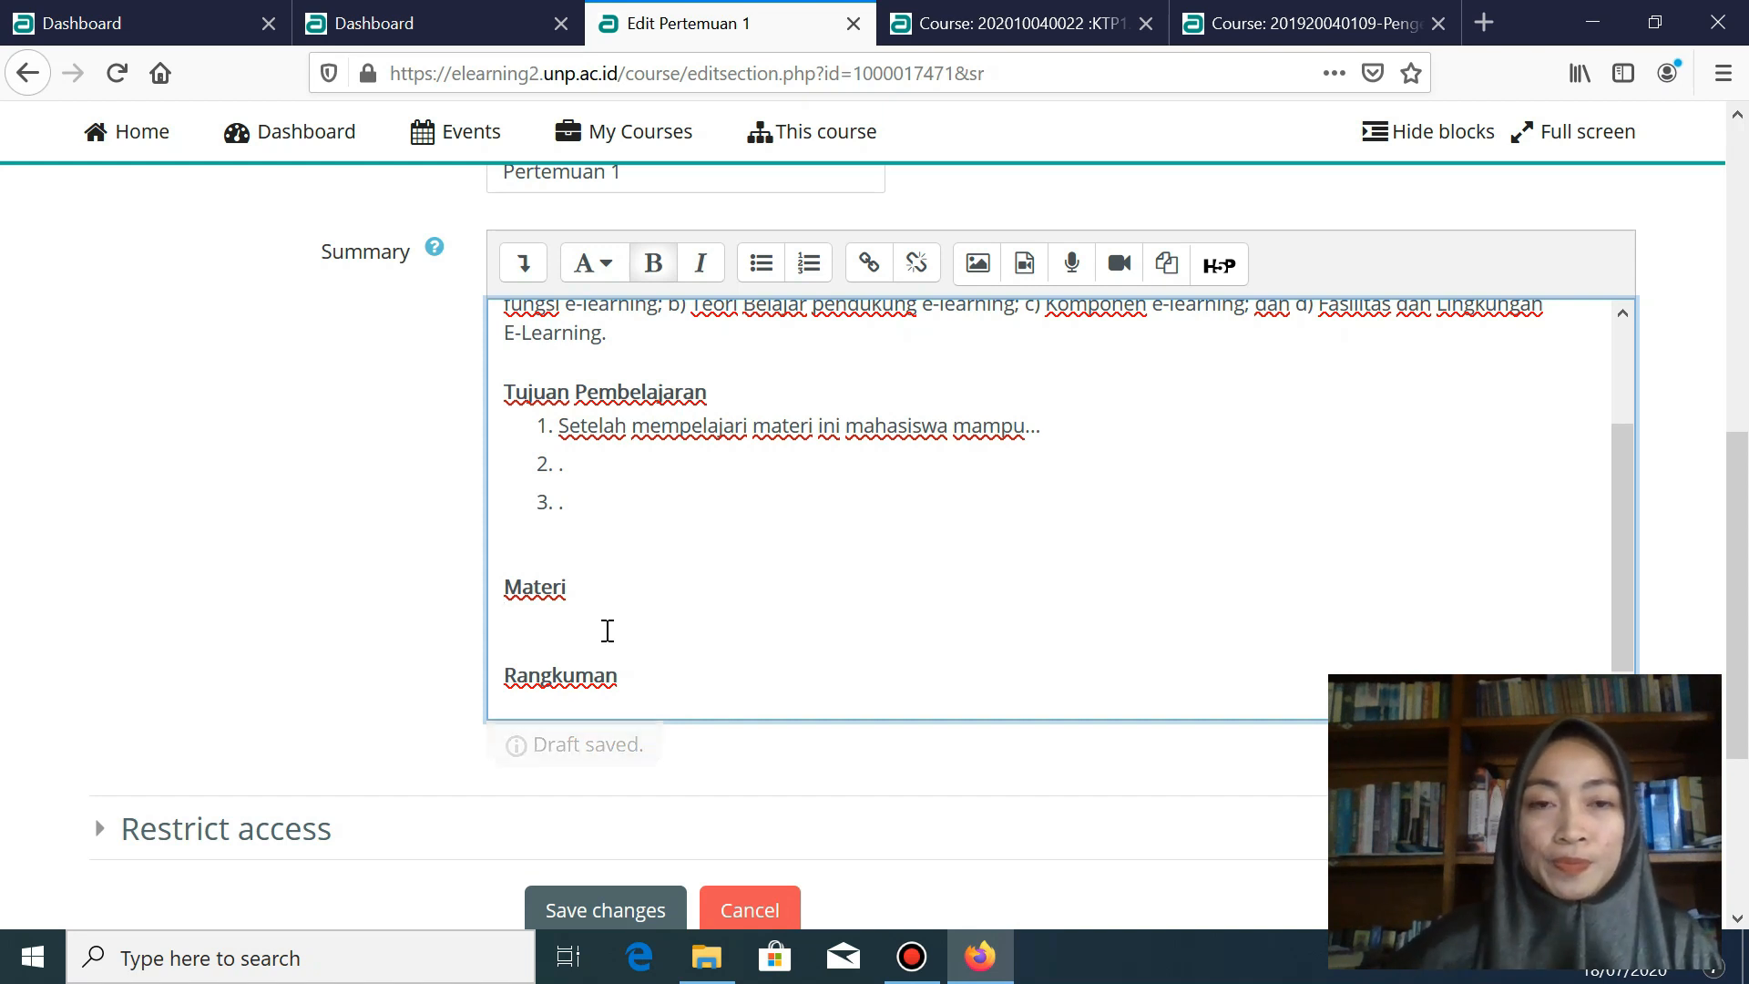
{"action": "type", "text": "E-Learning merupakan salah satu inovasi pembelajaran yang melibatkan jaringan (Smaldino, Lowther, dan Russel, 2012), meliputi jaringan intranet, internet, dan extranet. Sebelum kita merancang dan mengembangkan e-learning untuk setiap tingkatan pendidikan baik pada pendidikan formal, informal dan non formal."}
- Begin a follow-up sentence after the paragraph: 'E-Learning disajikan dengan penjelasan yang berbeda, untuk memahaminya silahkan tonto…'
{"action": "scroll", "coordinate": [953, 597], "scroll_direction": "down", "scroll_amount": 1}
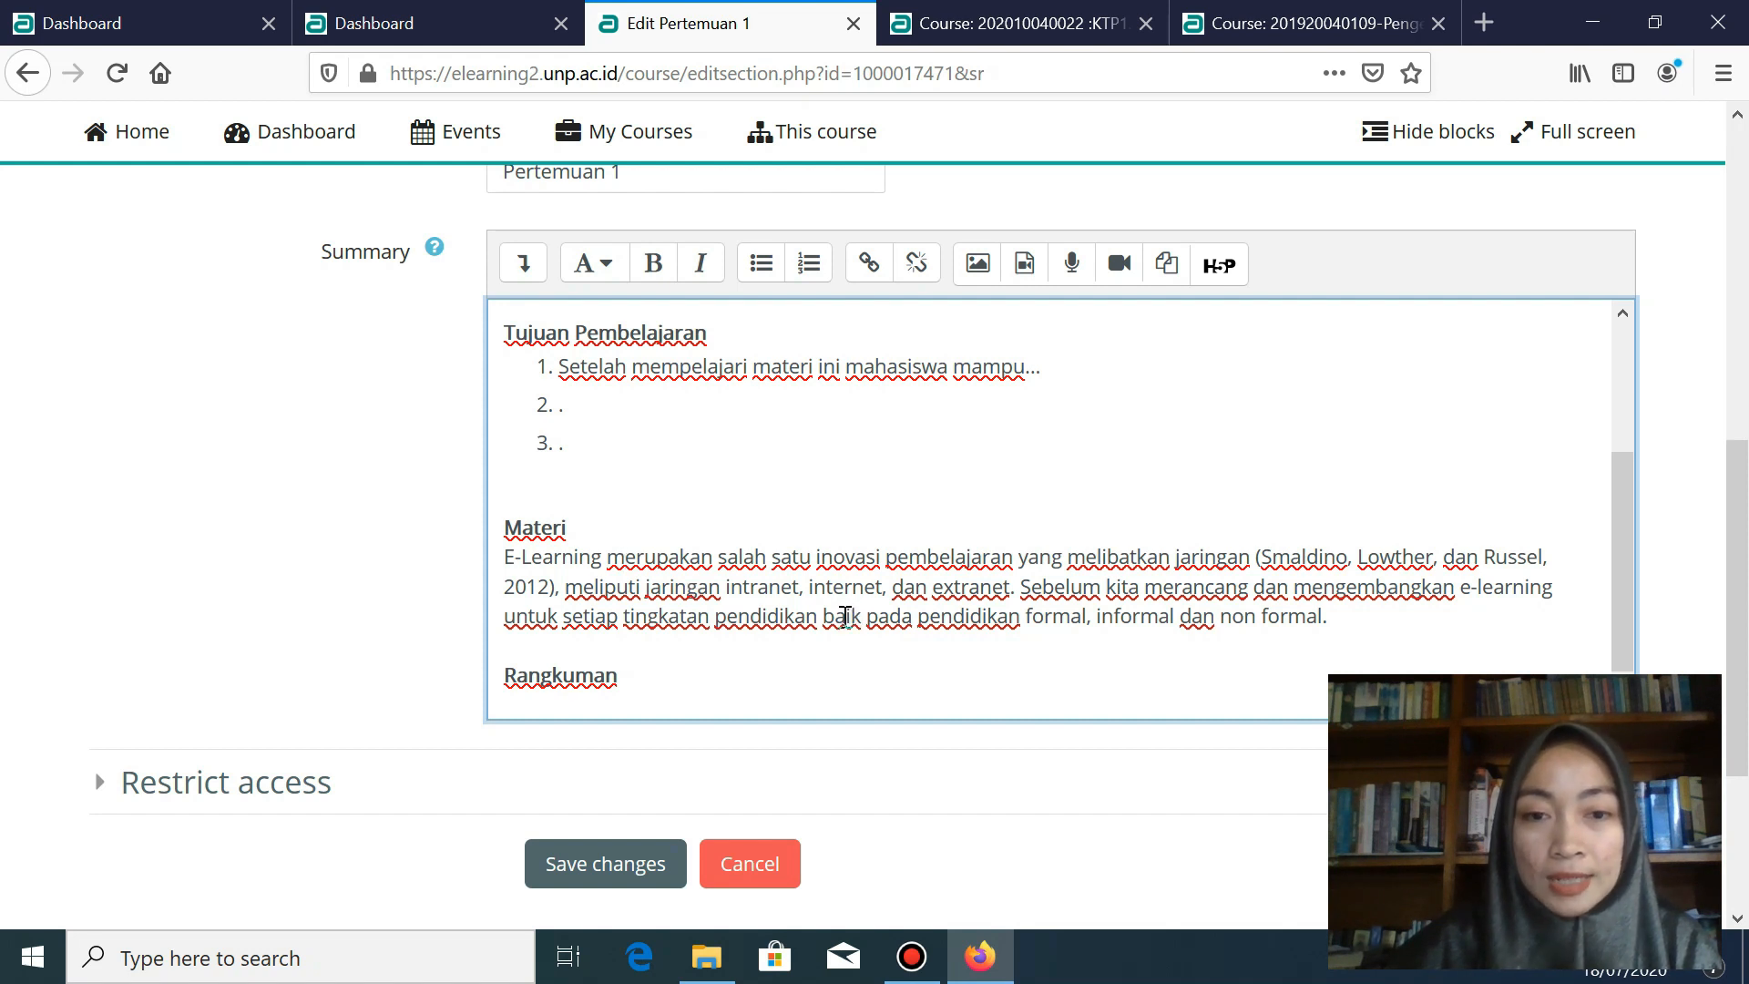
{"action": "left_click", "coordinate": [1346, 614]}
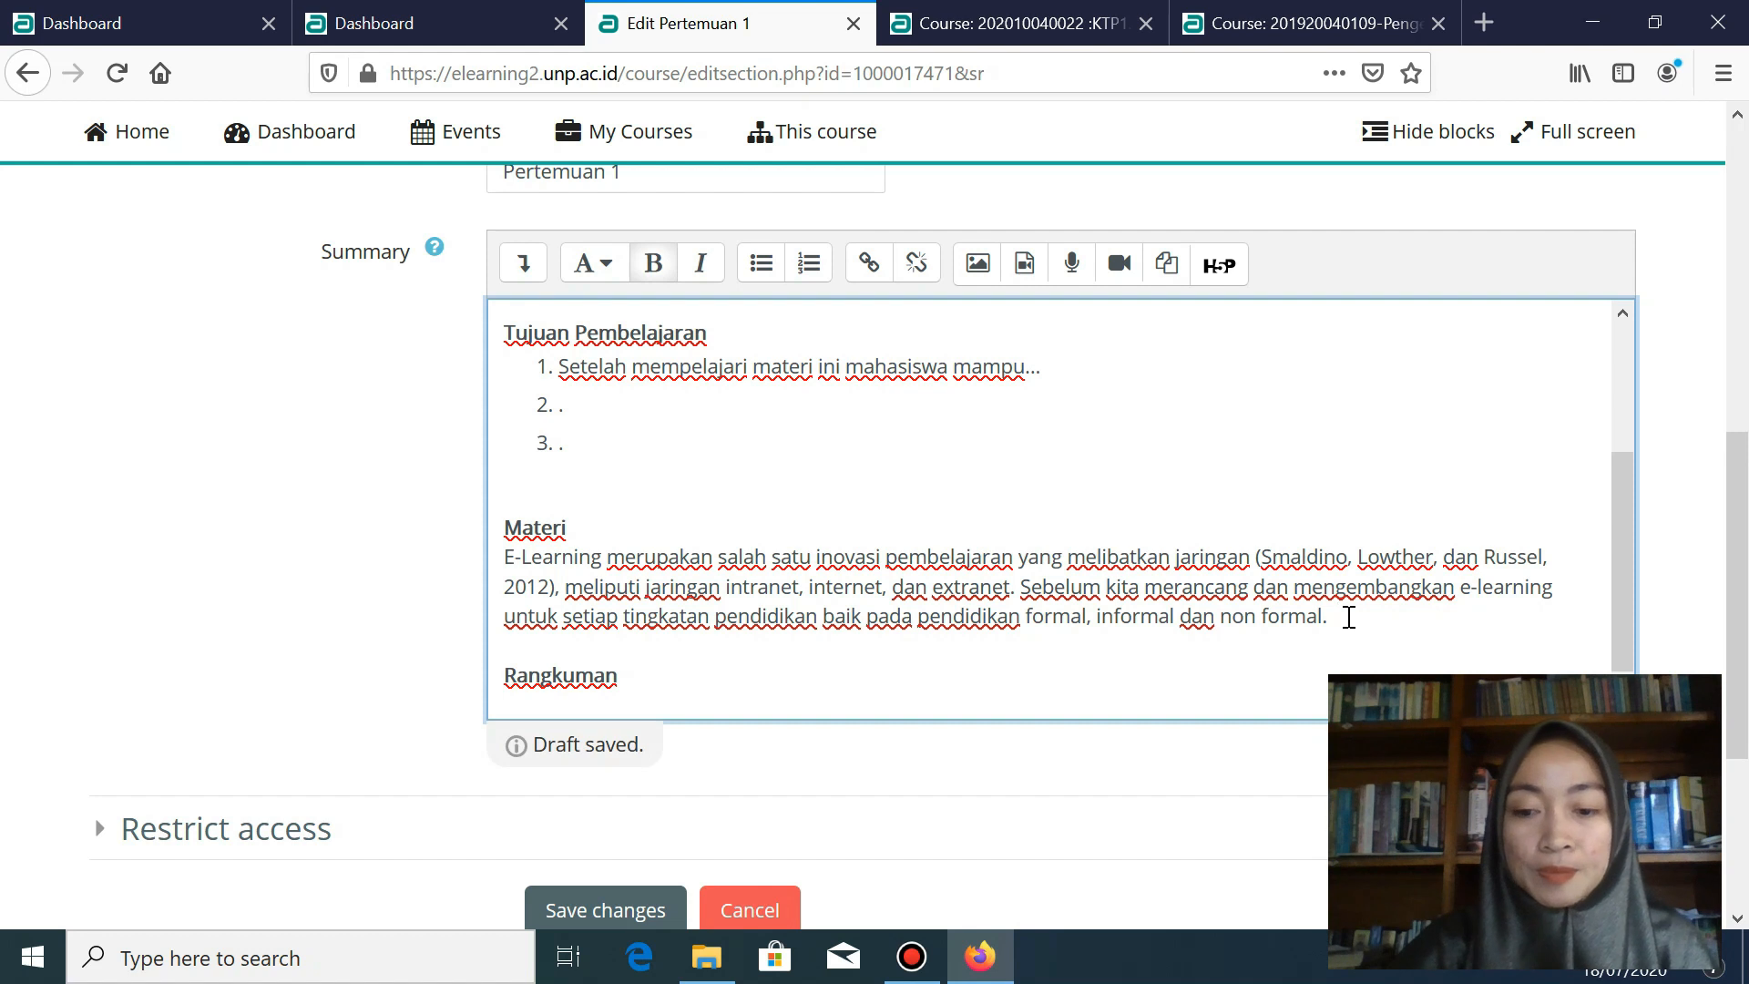
{"action": "scroll", "coordinate": [1349, 616], "scroll_direction": "down", "scroll_amount": 2}
{"action": "type", "text": "E-Learning disajikan dengan "}
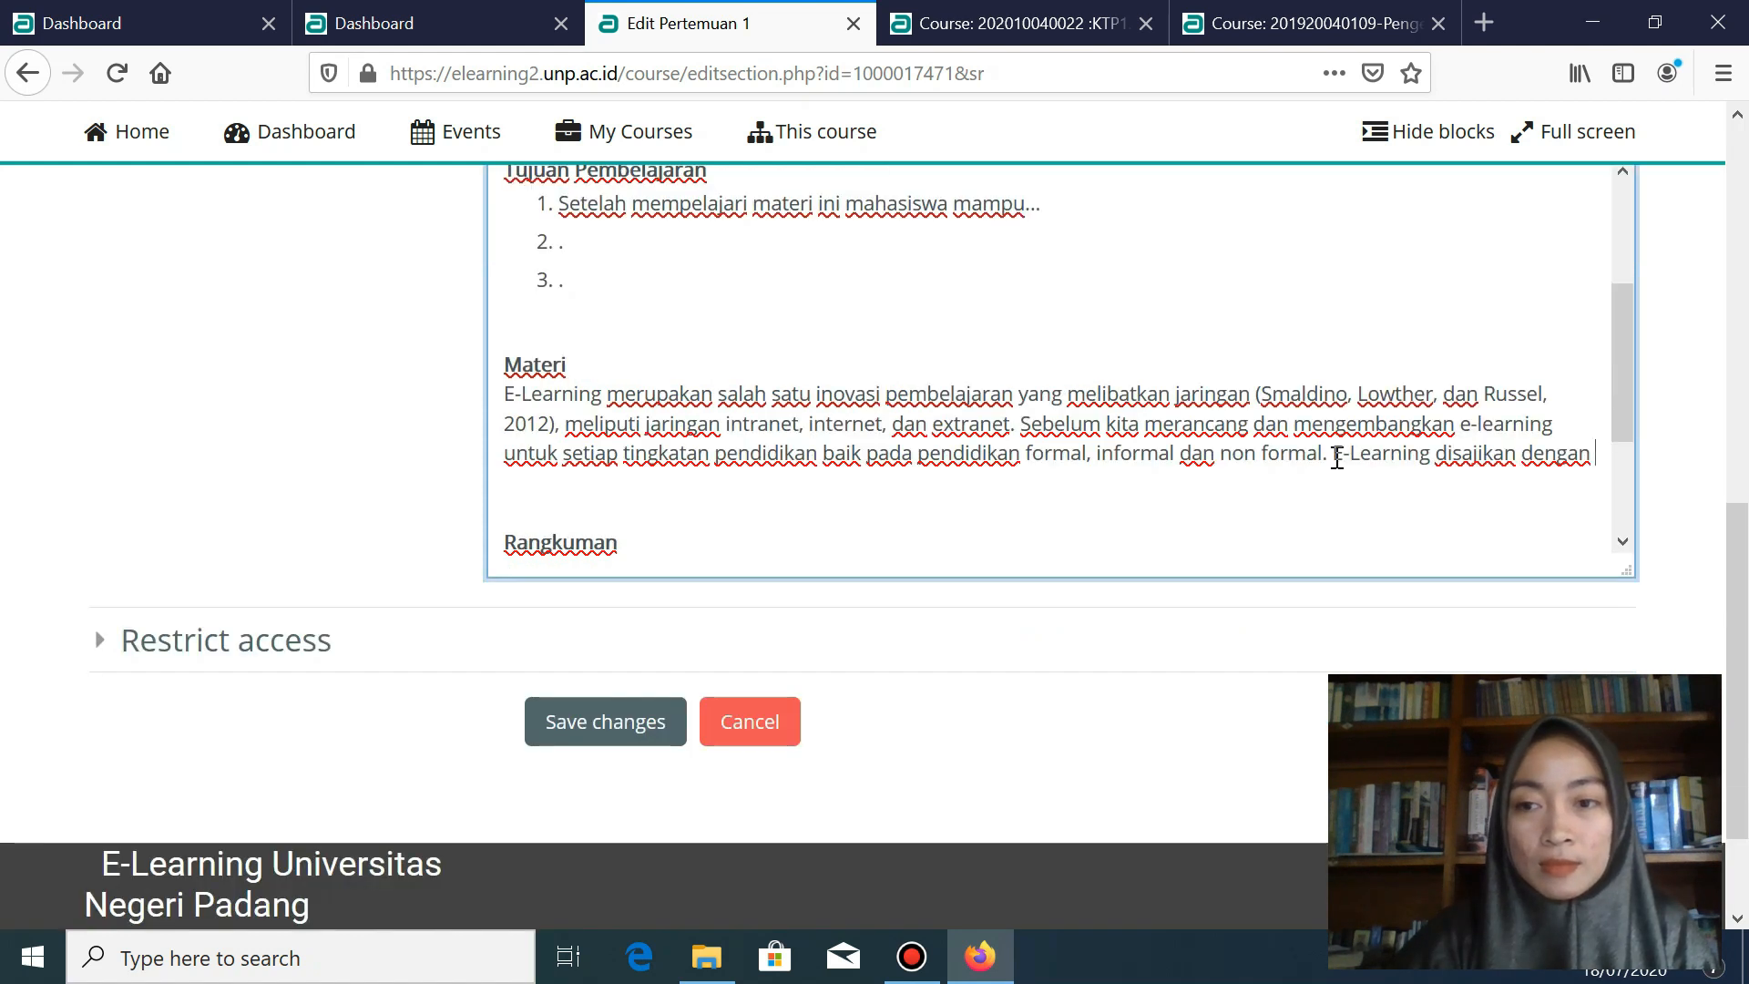
{"action": "type", "text": "penje"}
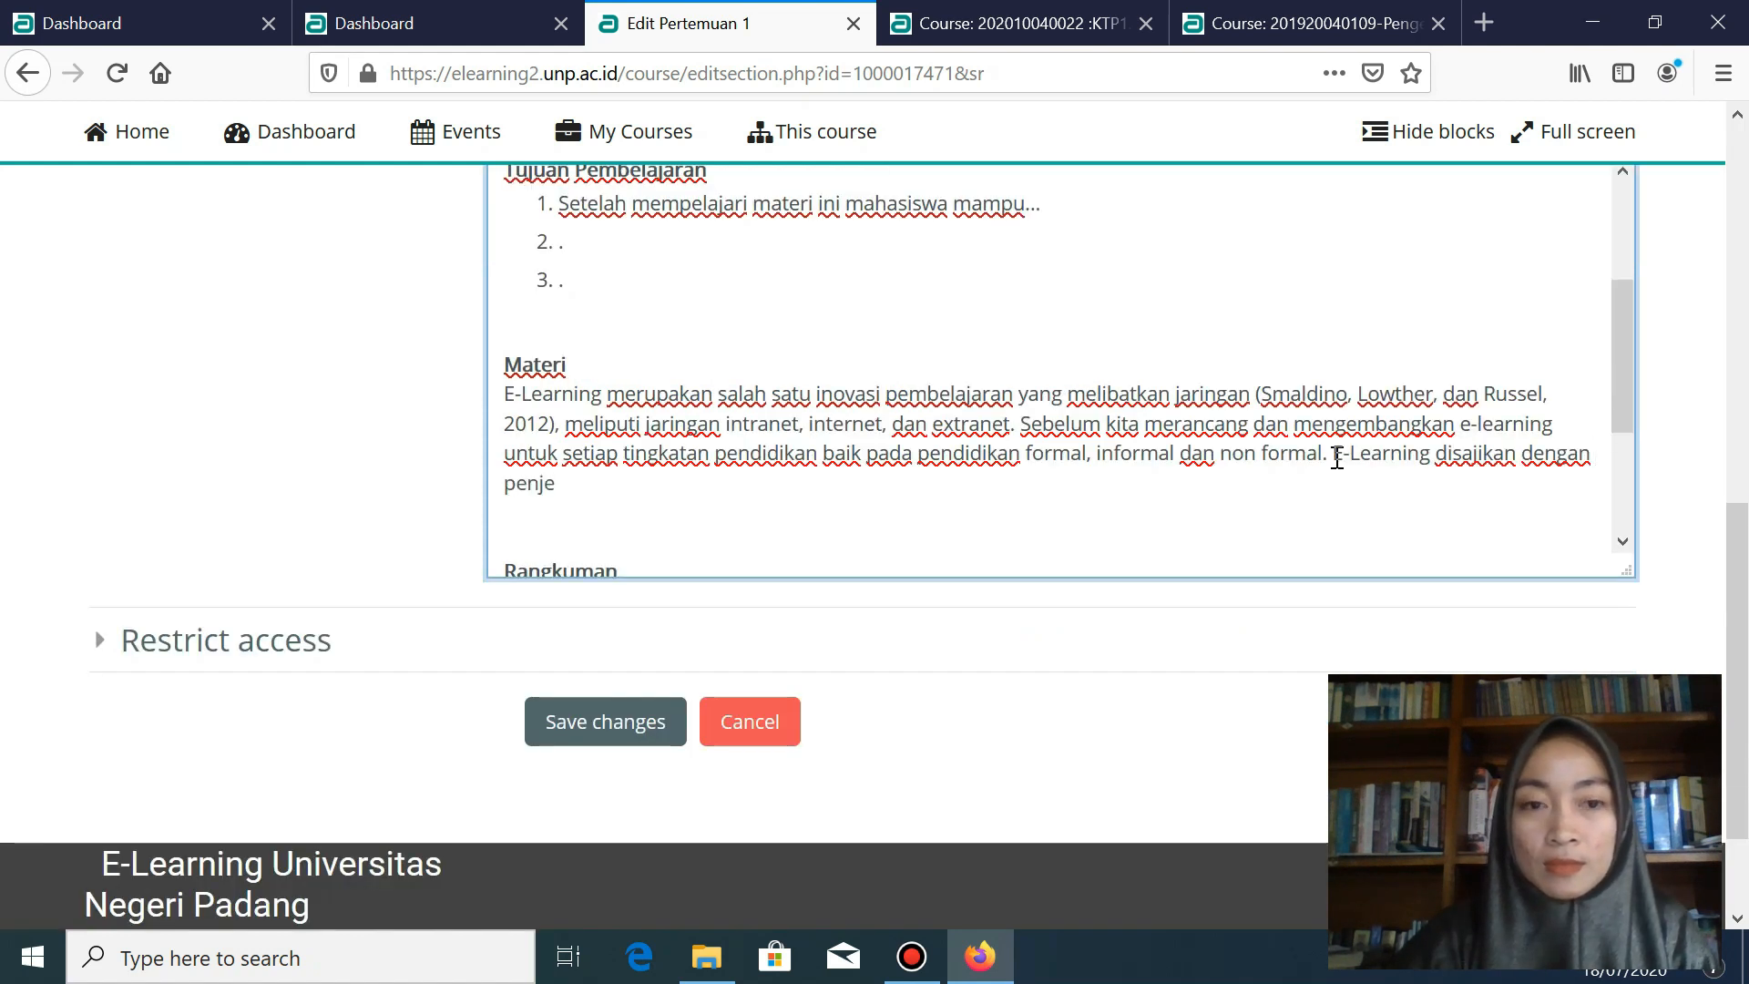
{"action": "type", "text": "lasan yang berbeda, untuk memahaminya silahkan tonton video berikut ini."}
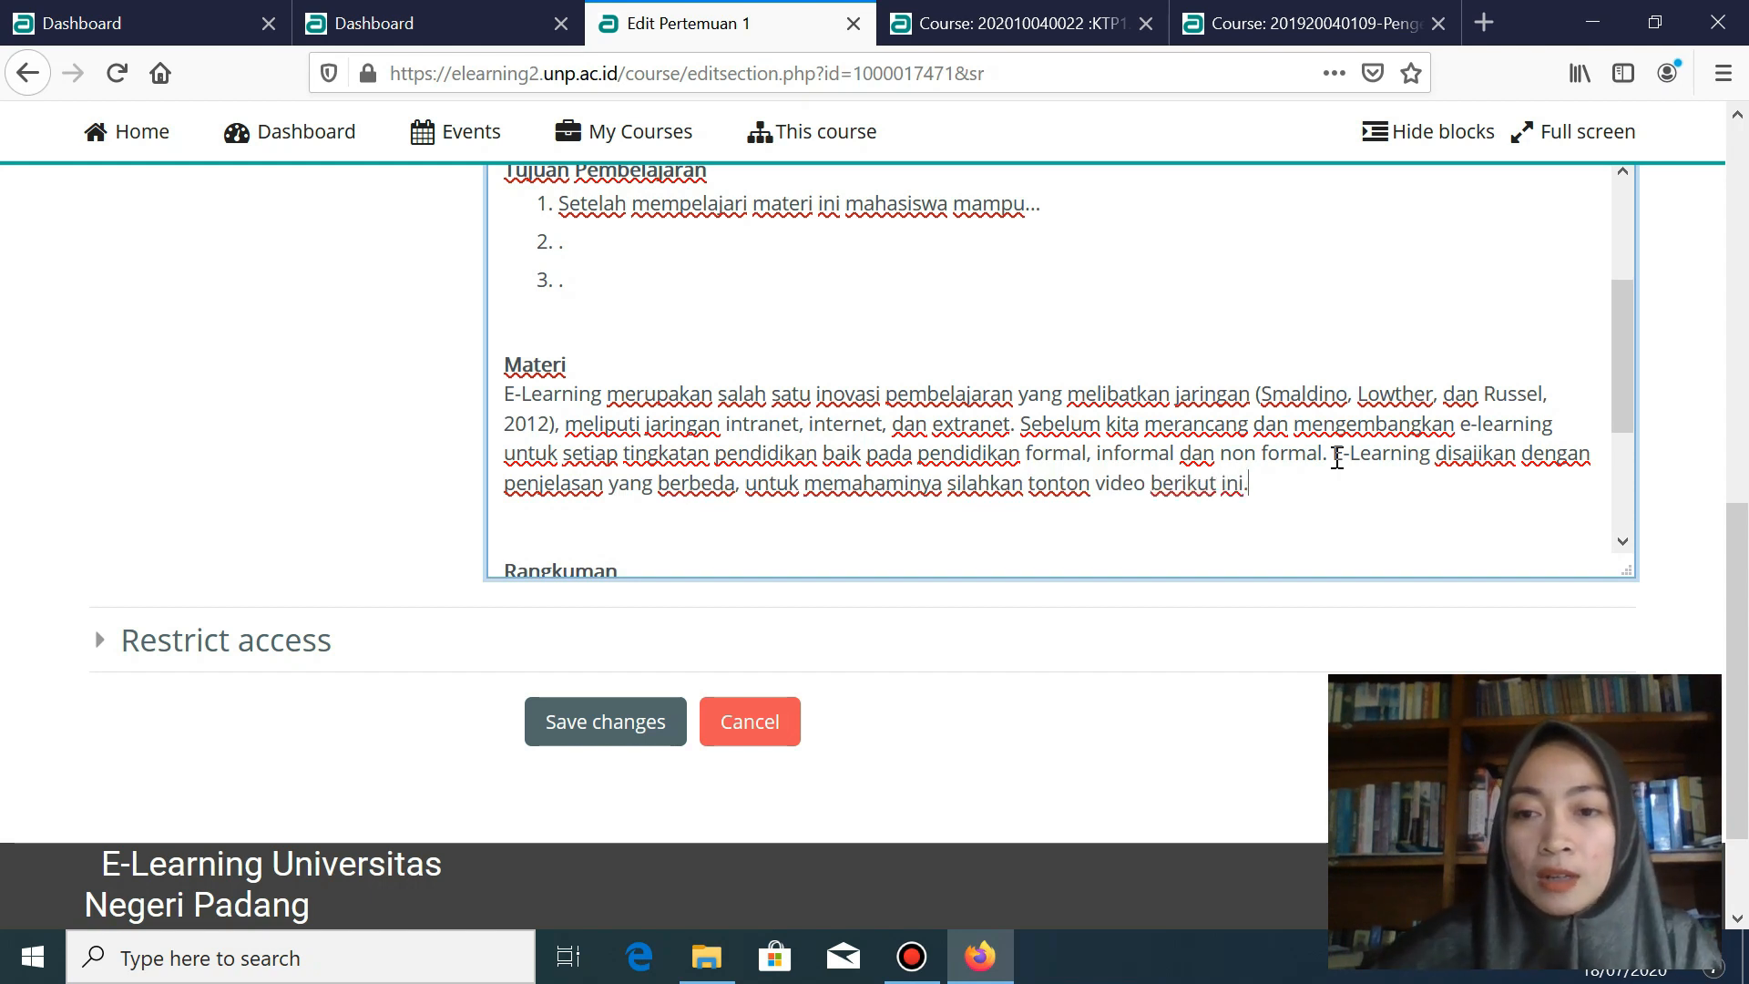
- Finish the paragraph with '…silahkan tonton video berikut ini.' and add two empty lines beneath it
{"action": "left_click_drag", "start_coordinate": [1336, 457], "coordinate": [503, 395]}
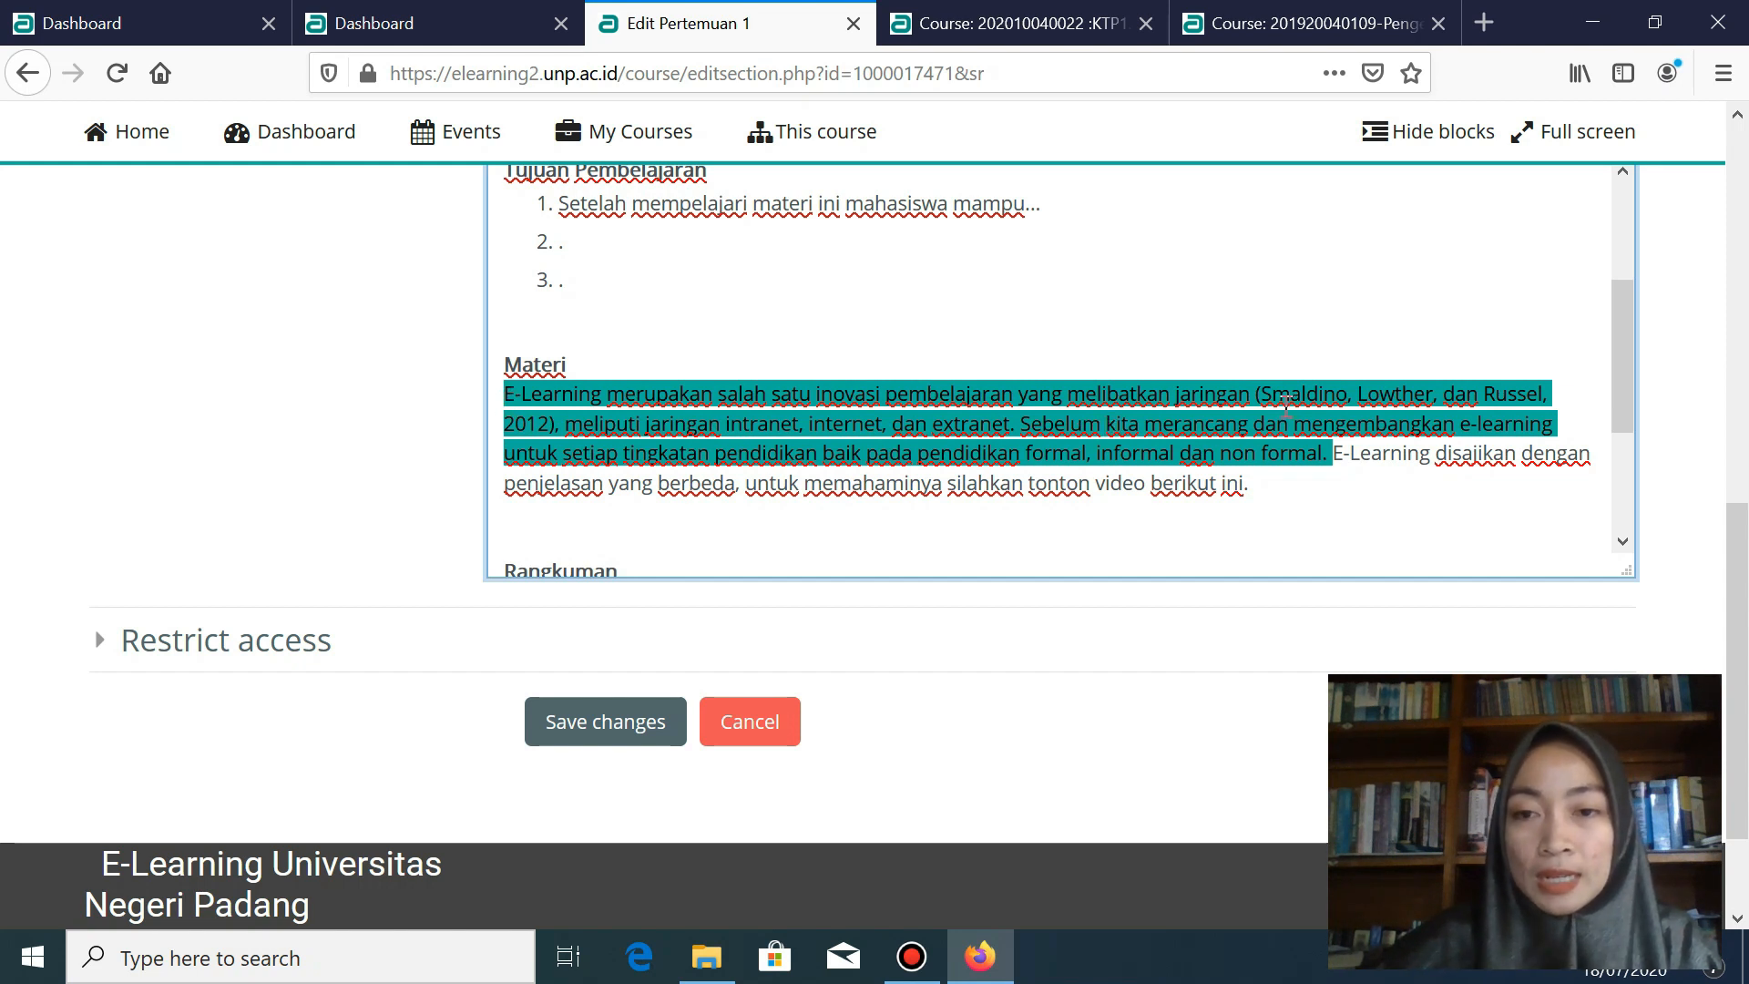
{"action": "scroll", "coordinate": [1285, 408], "scroll_direction": "down", "scroll_amount": 3}
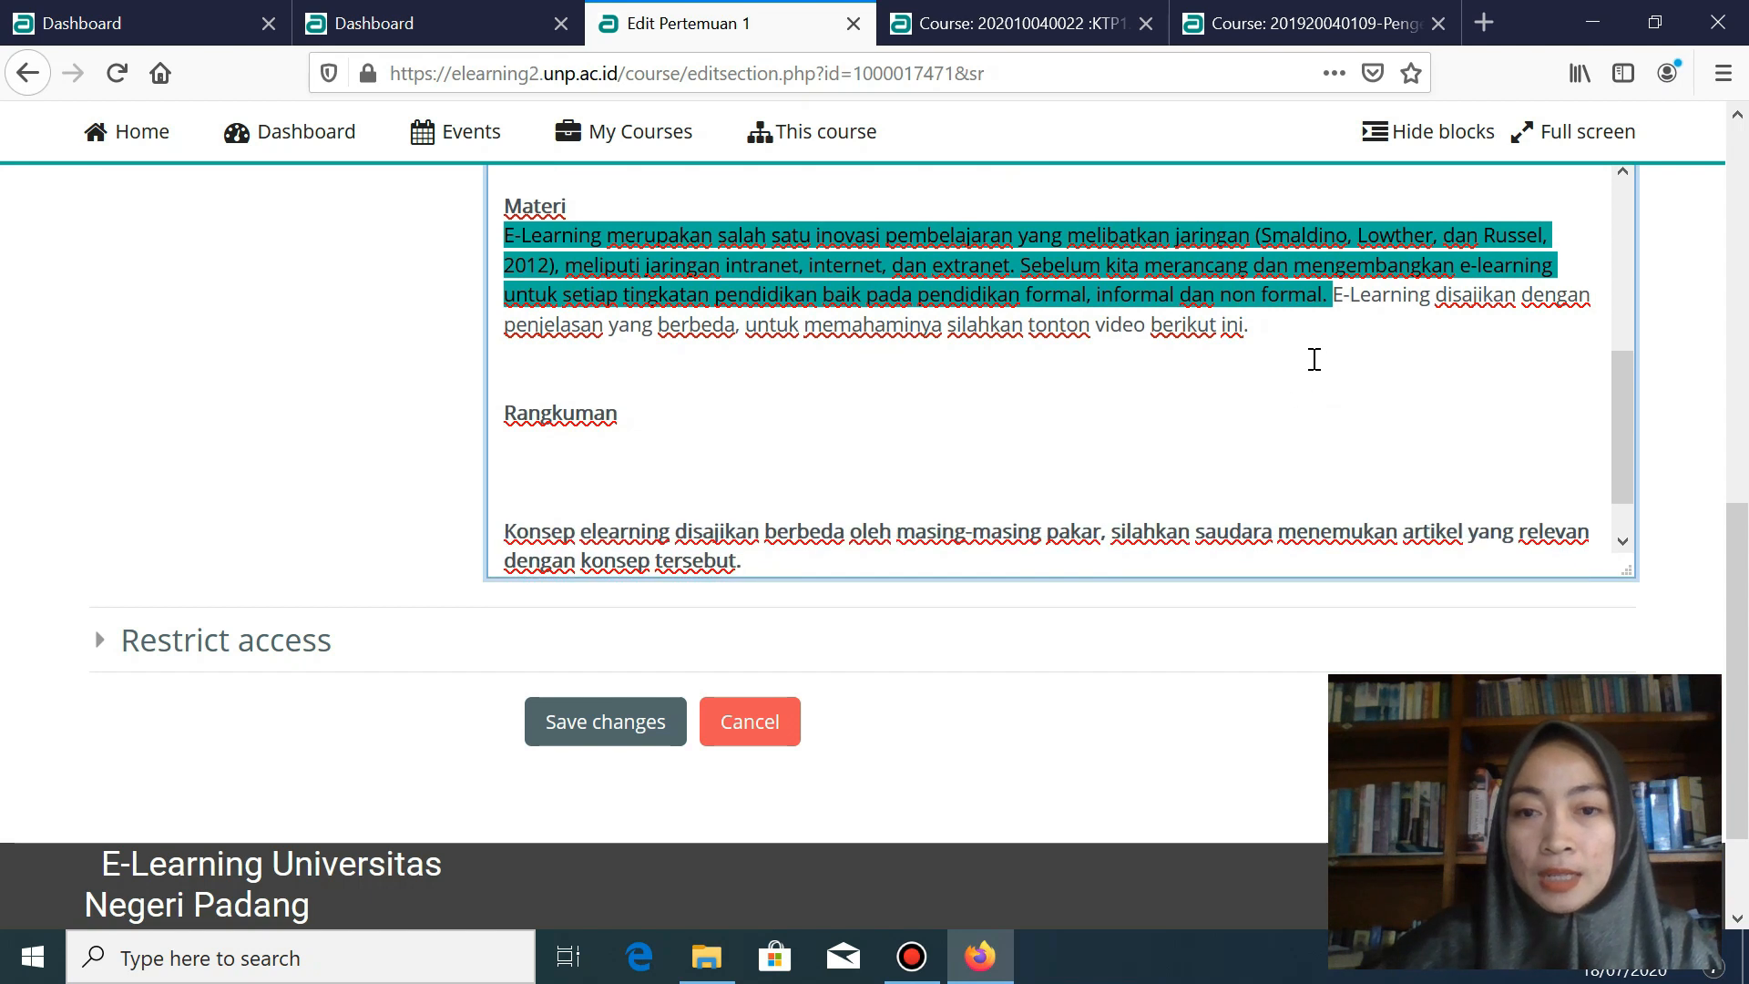
{"action": "left_click", "coordinate": [1637, 432]}
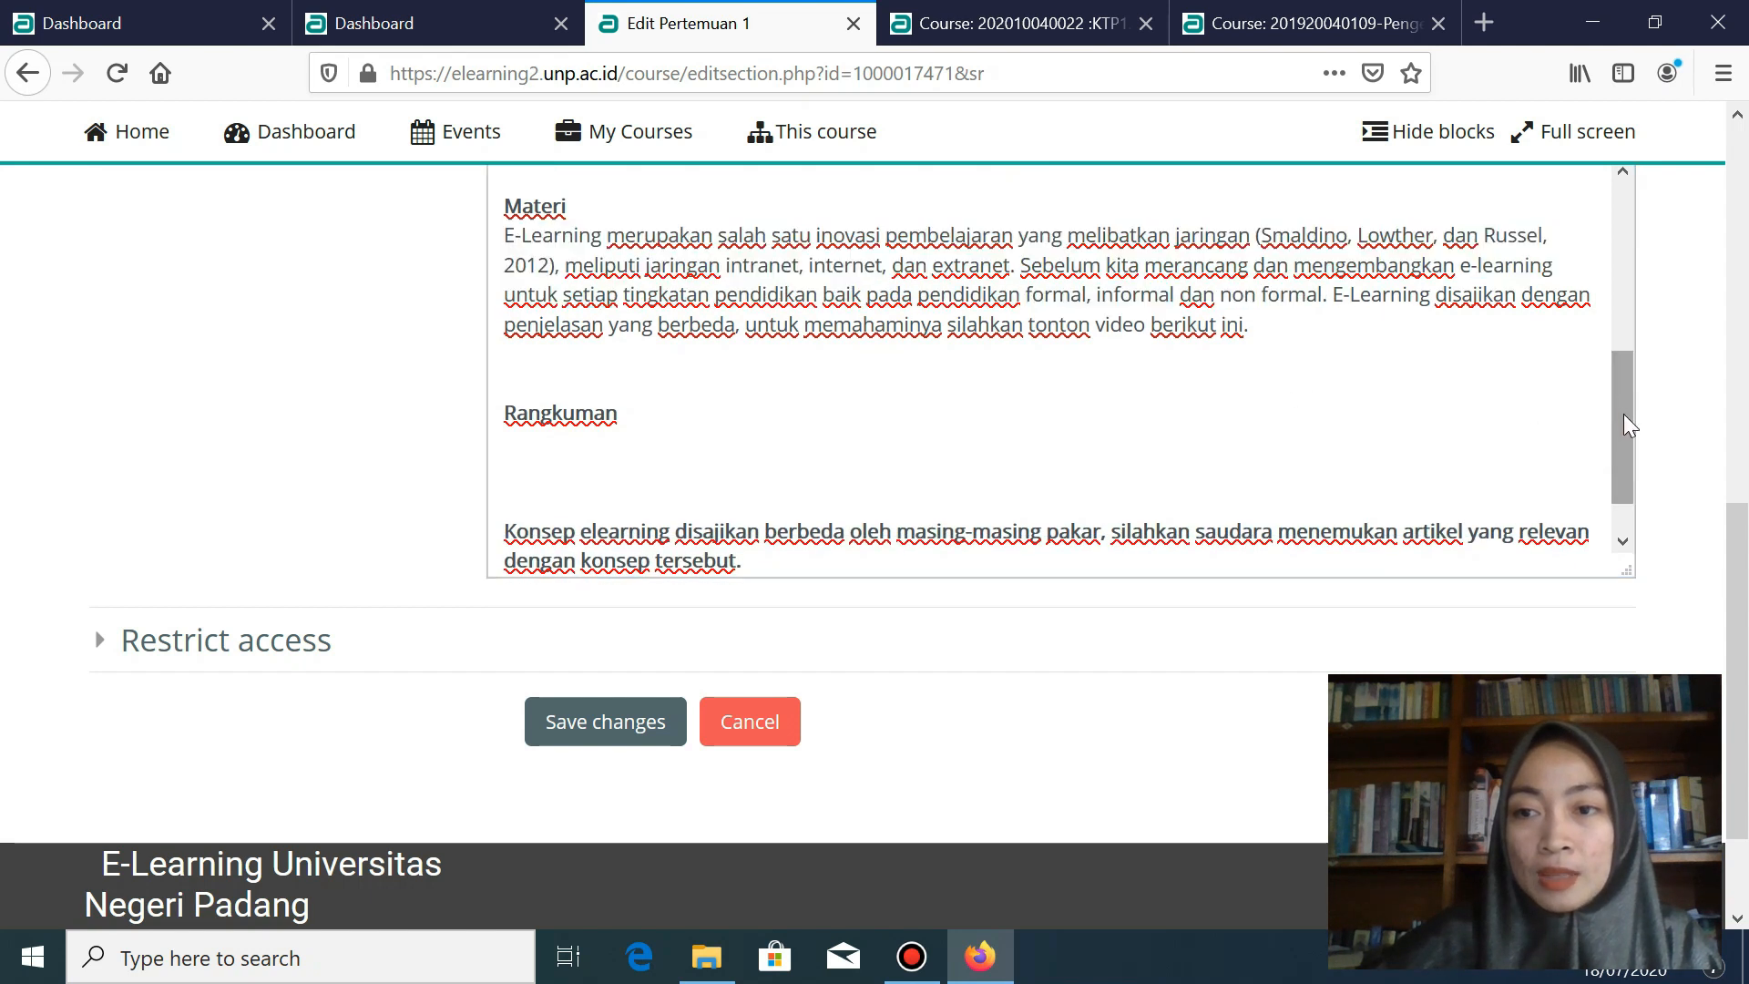
{"action": "left_click_drag", "start_coordinate": [1623, 419], "coordinate": [1612, 401]}
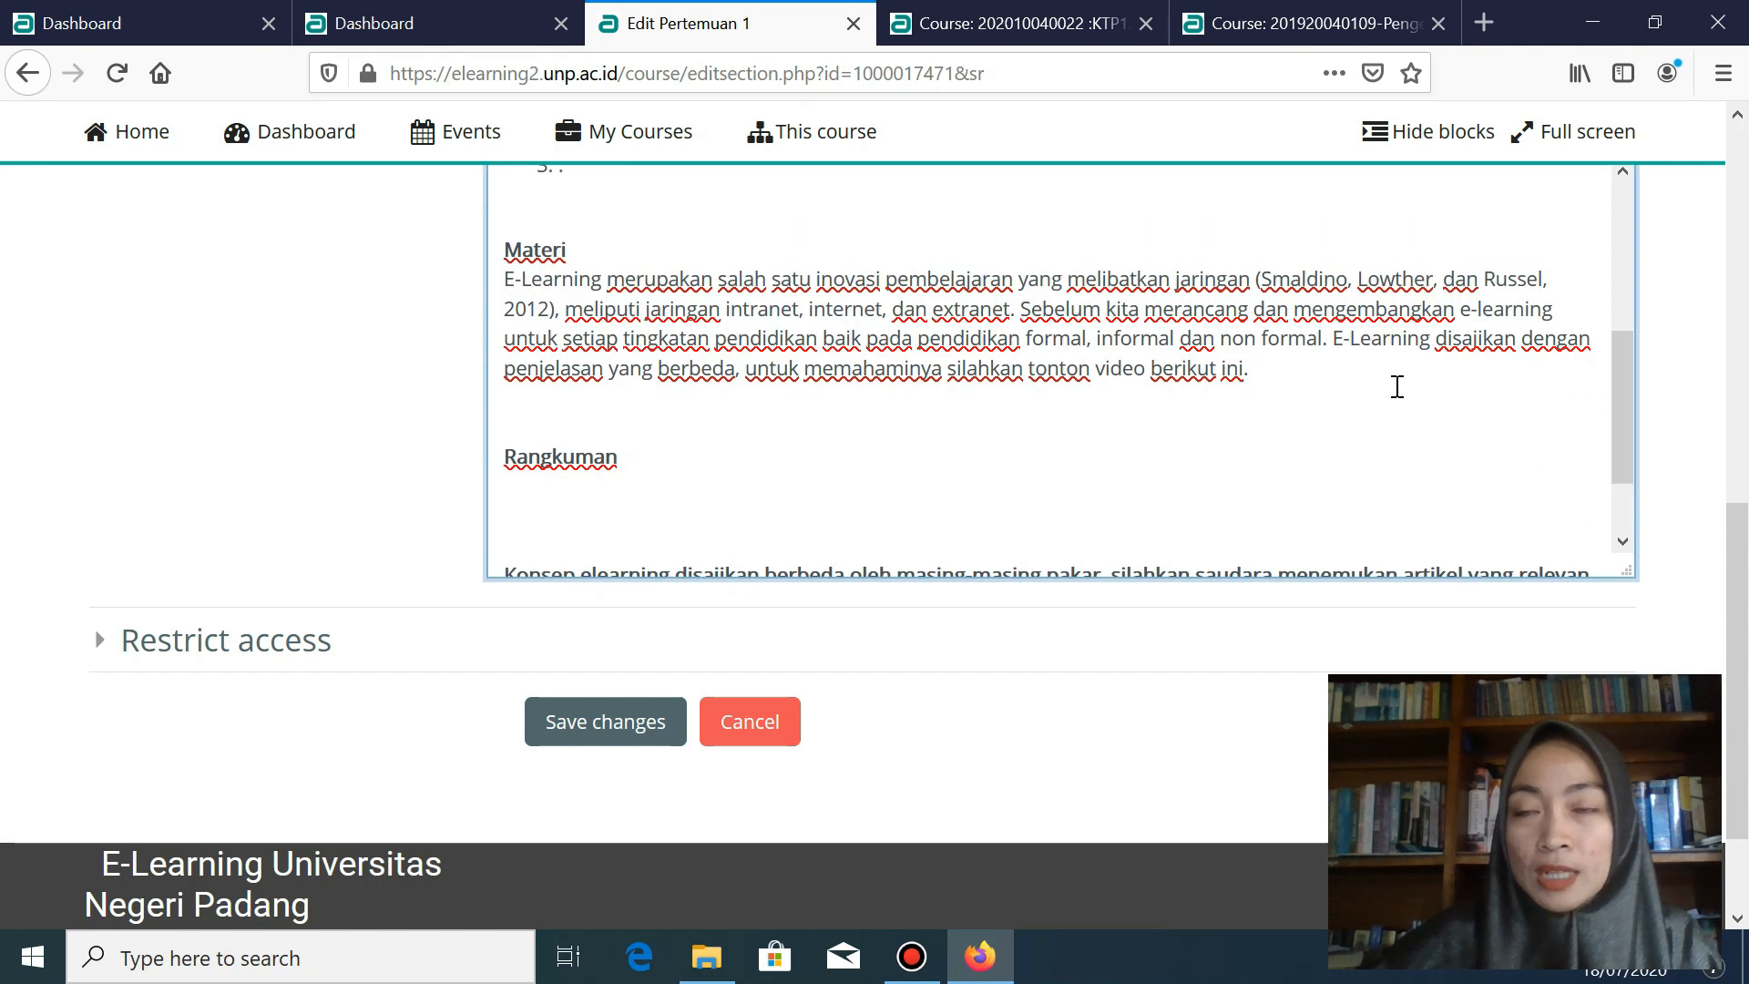
{"action": "left_click", "coordinate": [1288, 370]}
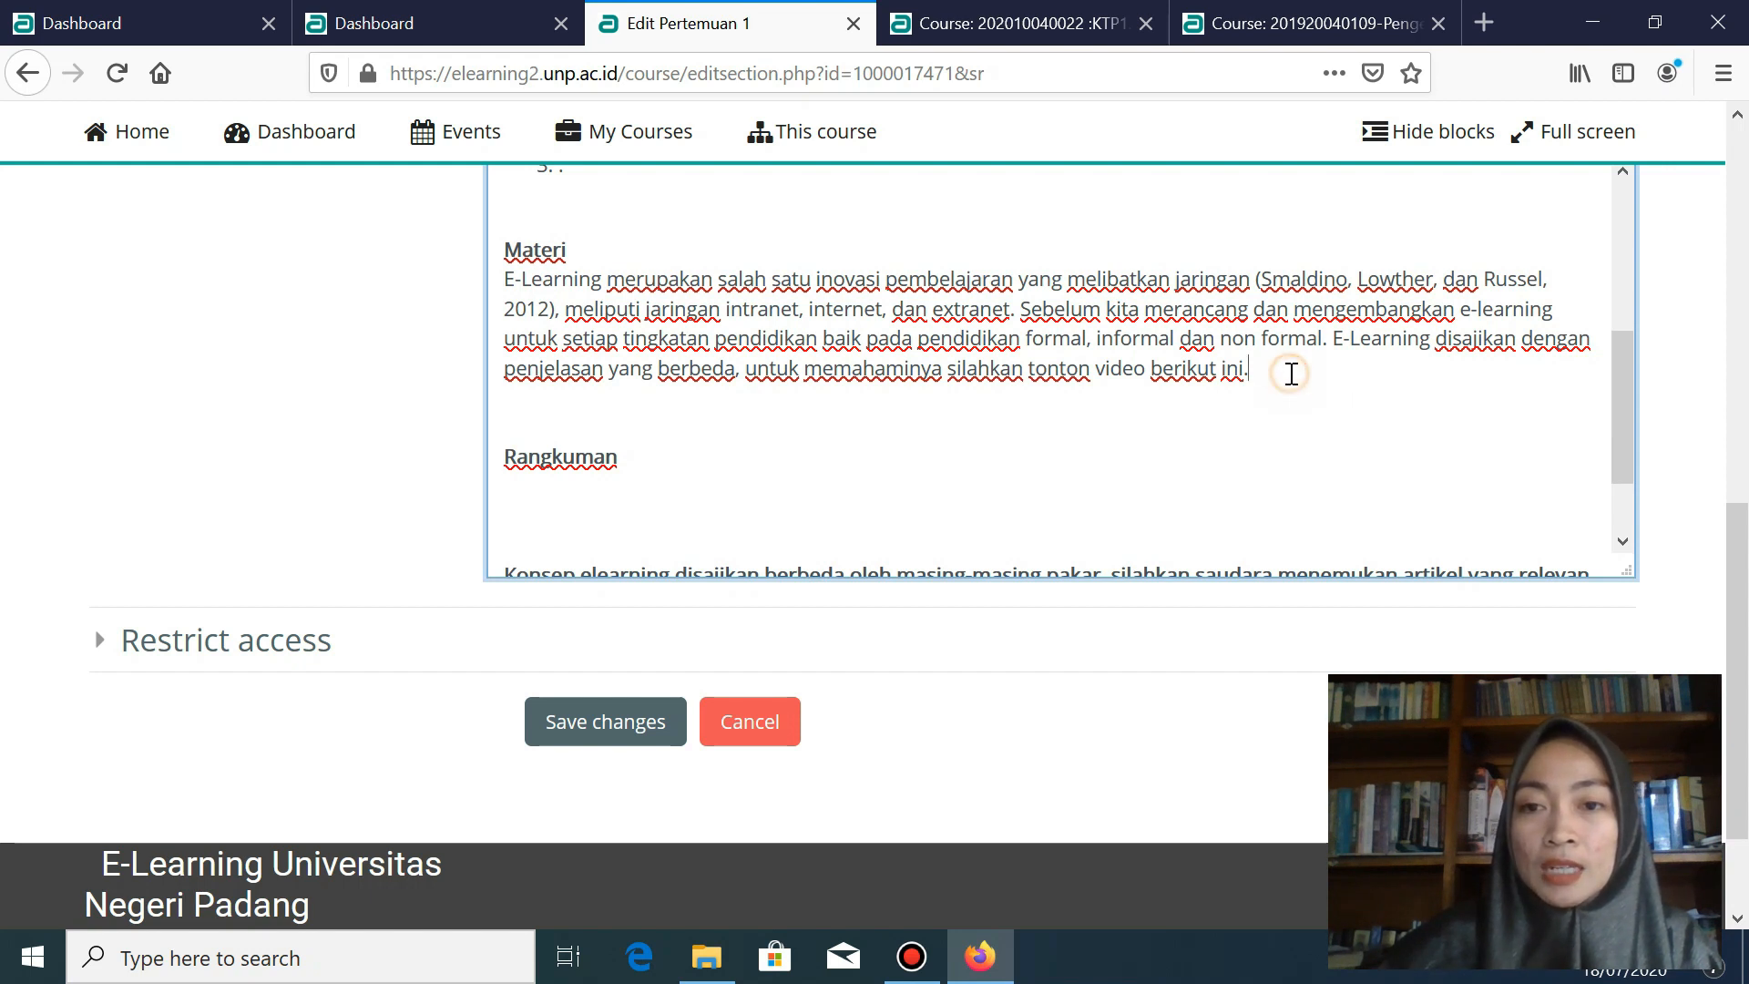
{"action": "key", "text": "Return"}
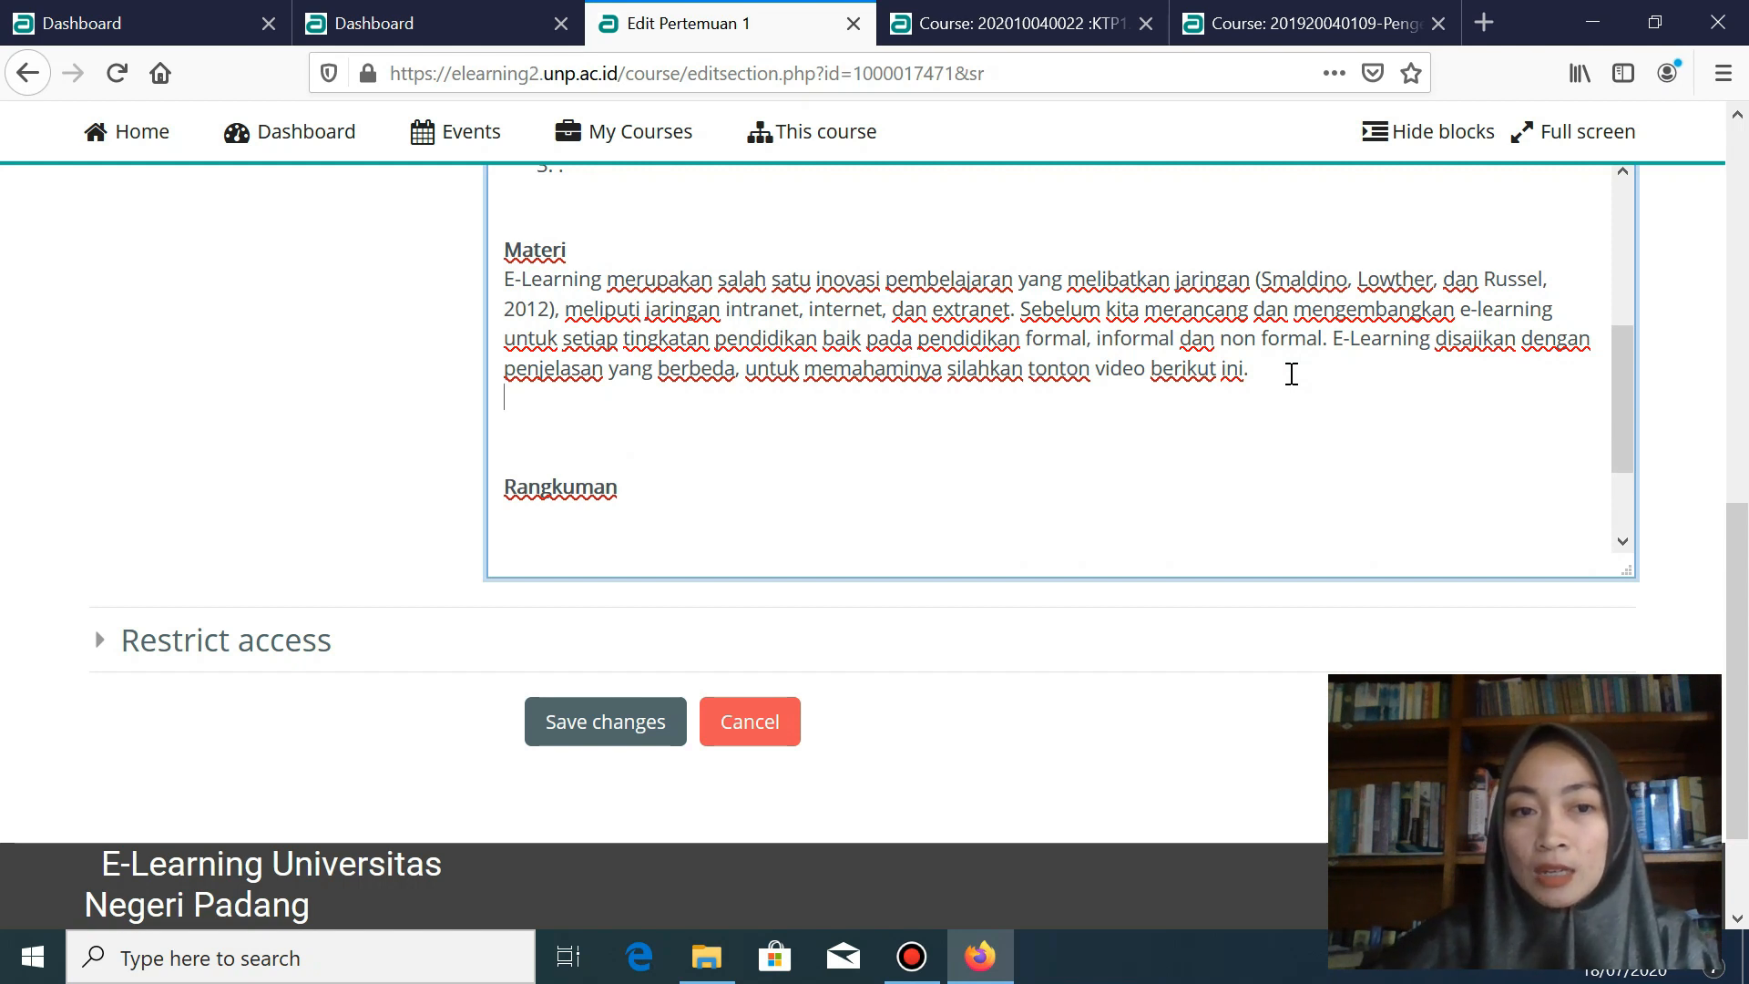
{"action": "key", "text": "Return"}
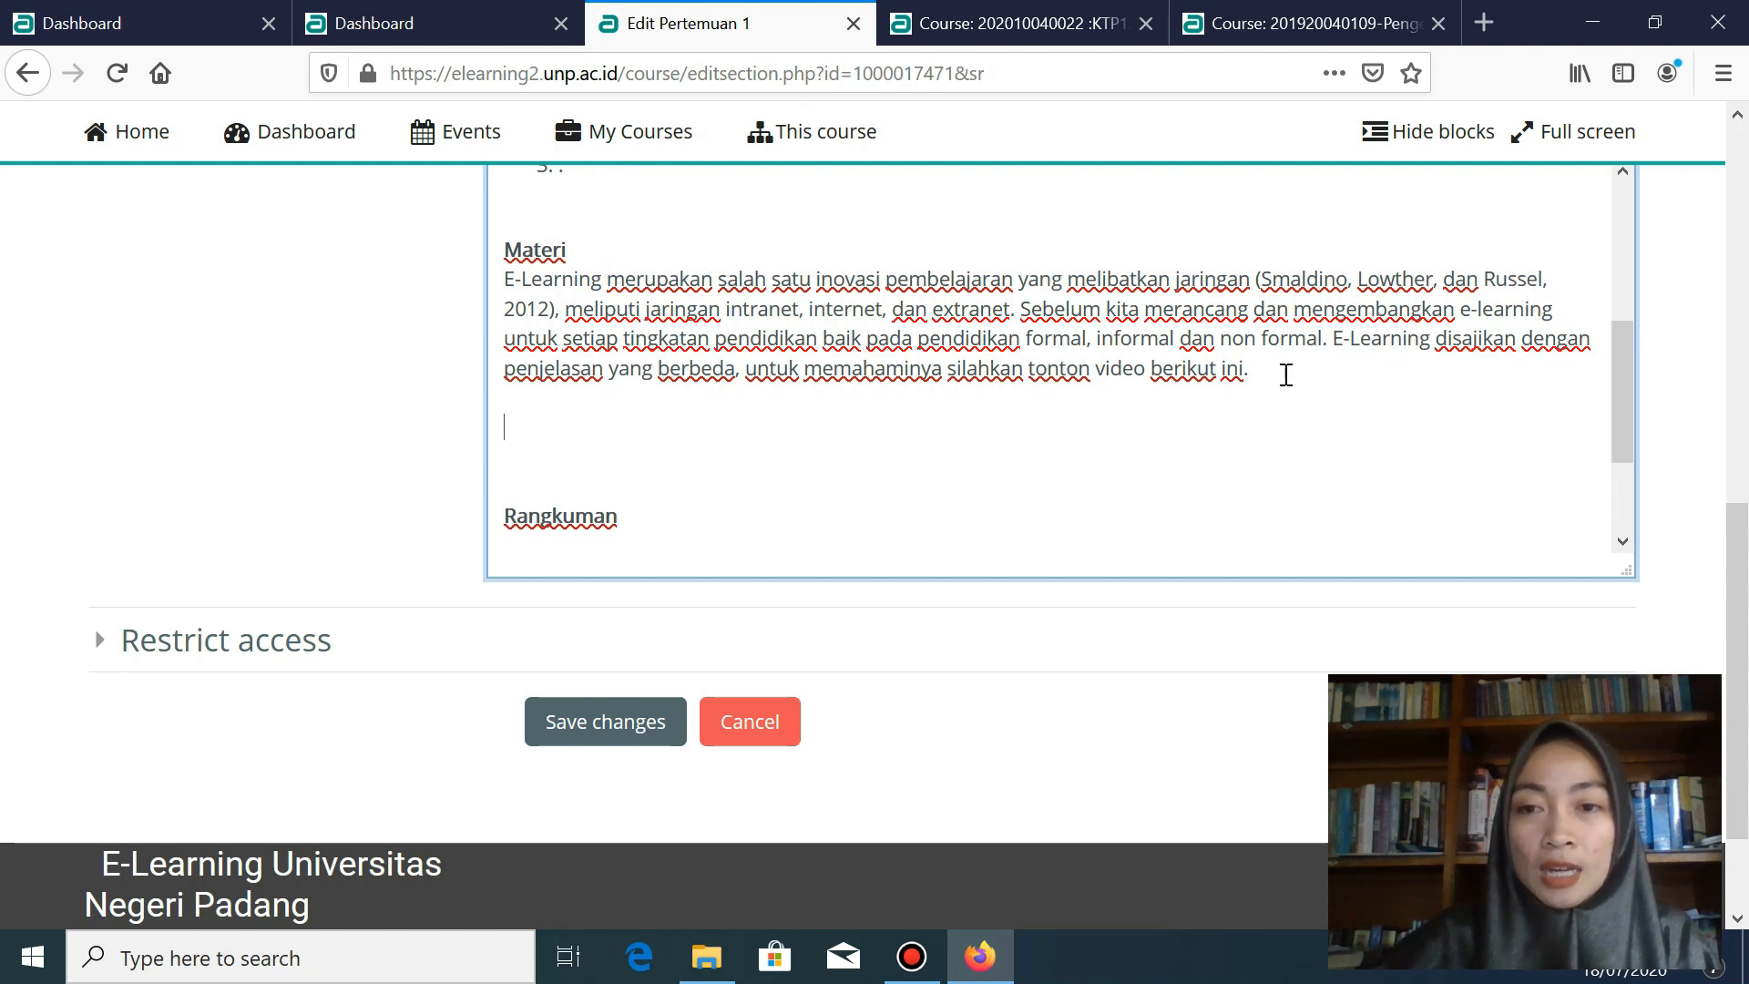
{"action": "left_click_drag", "start_coordinate": [1328, 363], "coordinate": [1331, 348]}
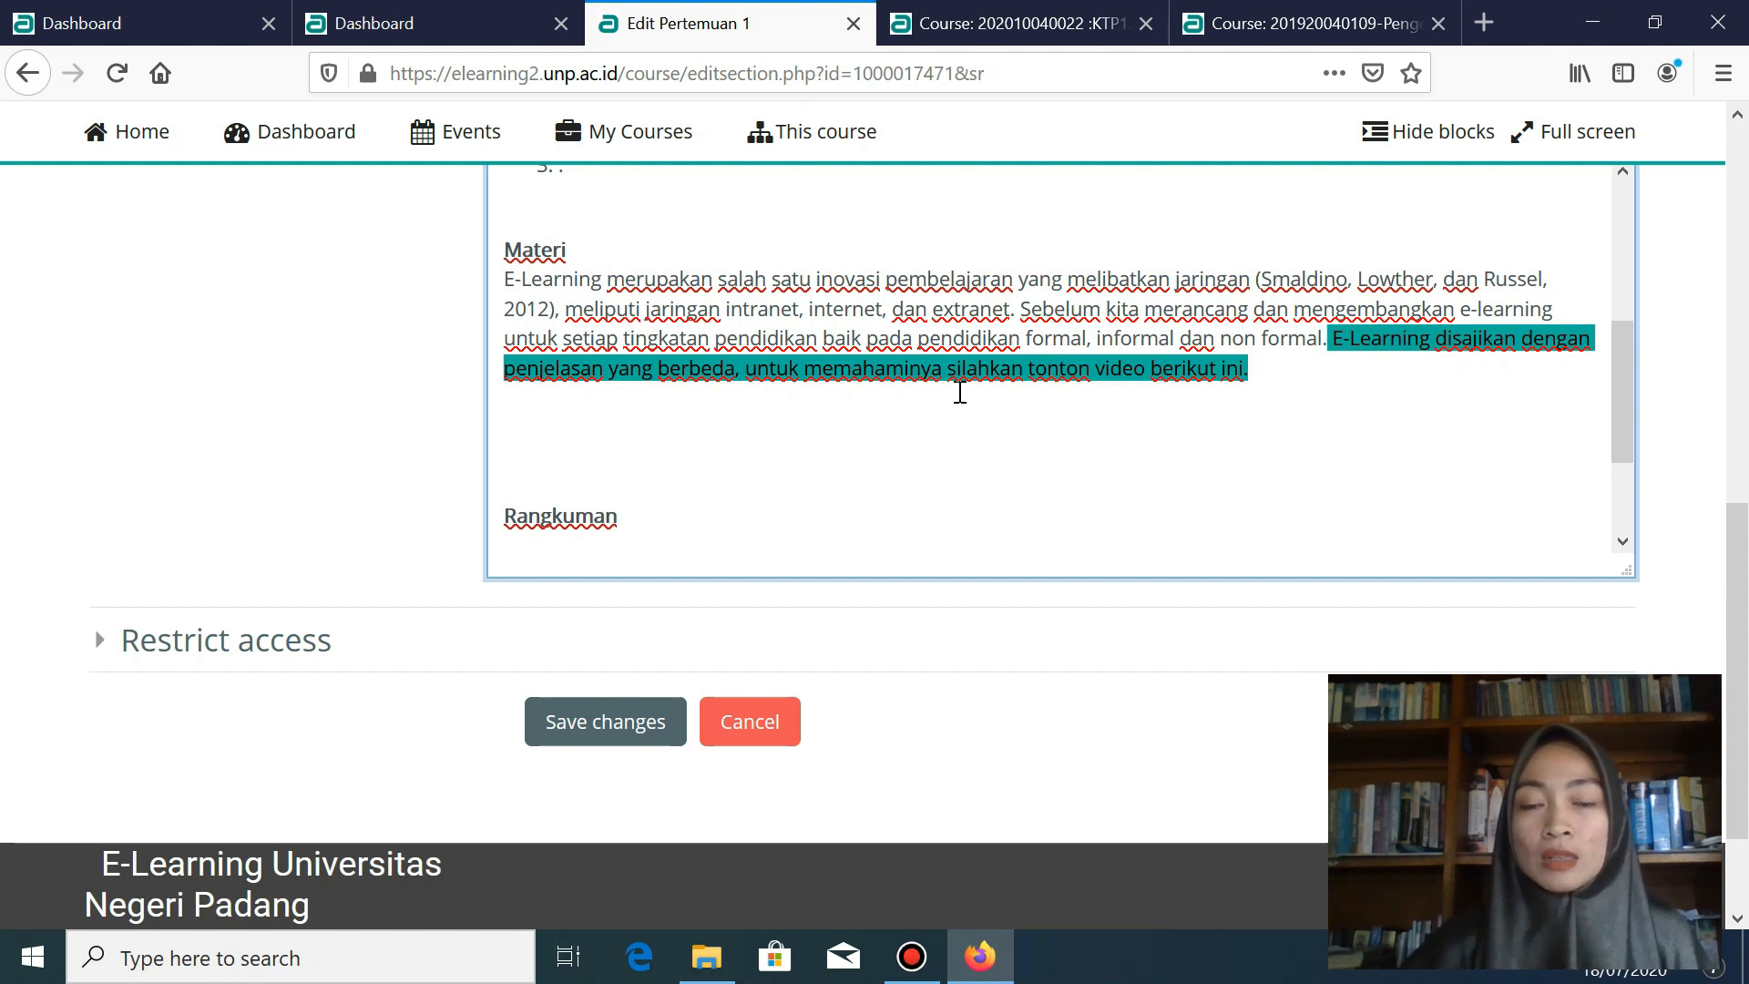
- Add a 'video' placeholder line below the Materi paragraph
{"action": "left_click", "coordinate": [1285, 369]}
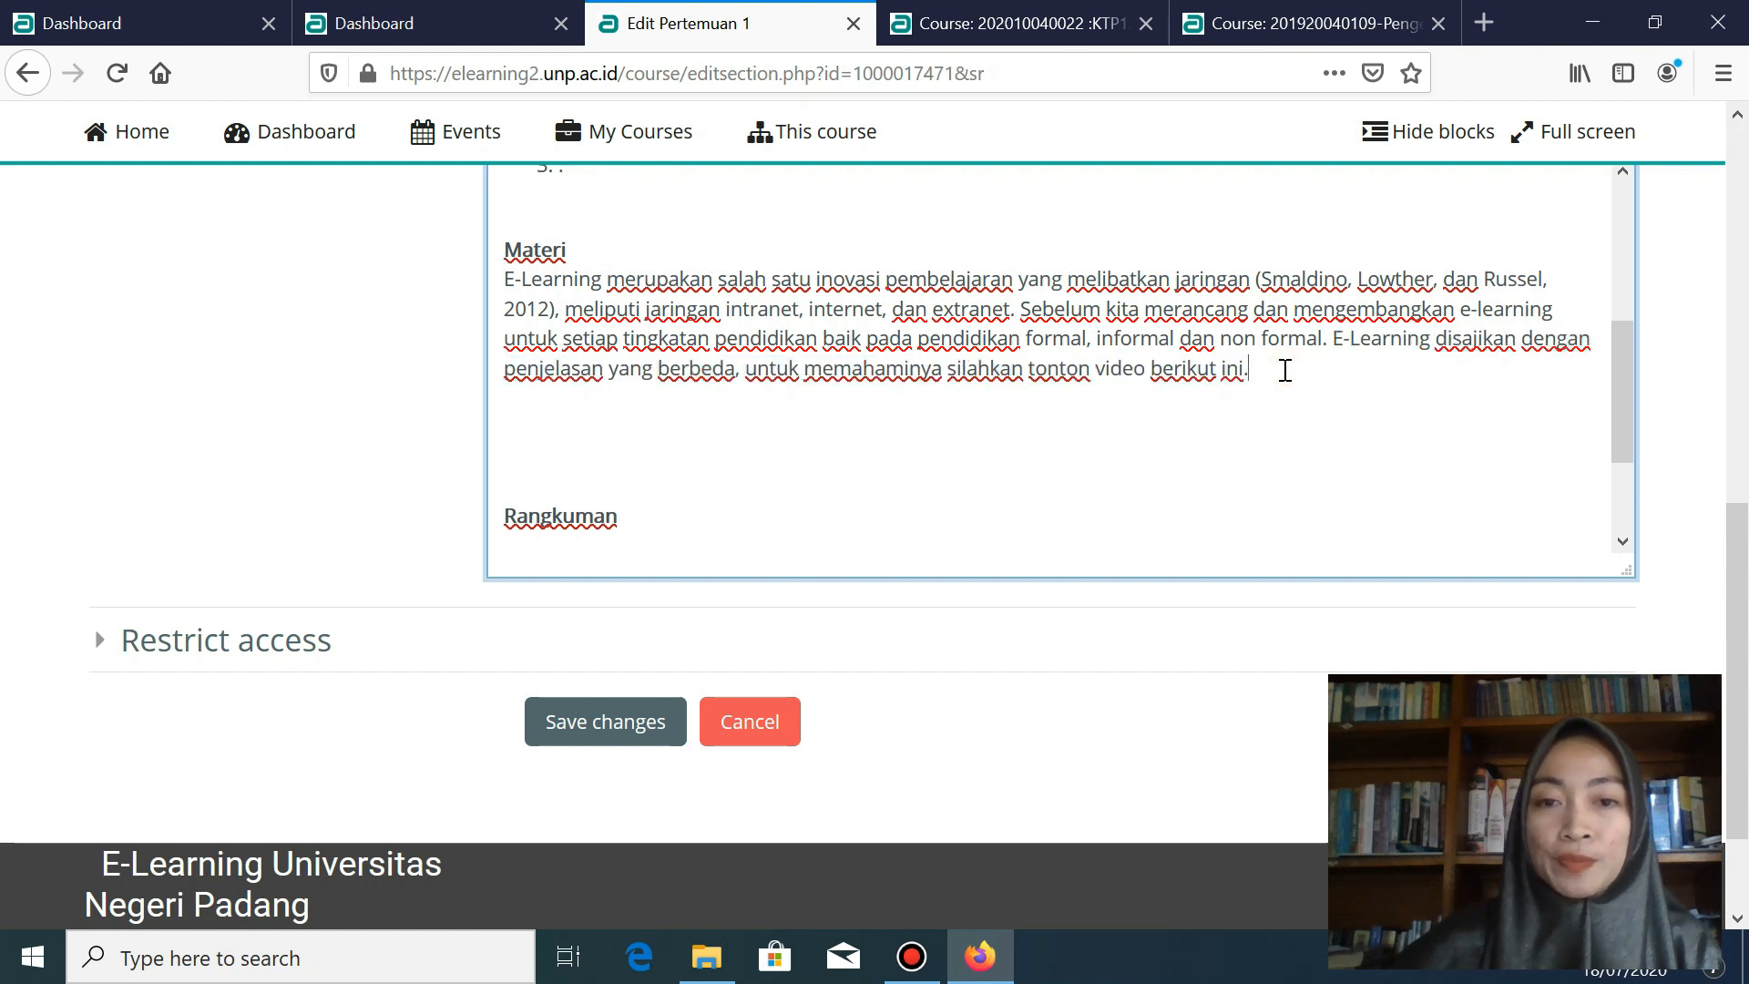
{"action": "key", "text": "Return"}
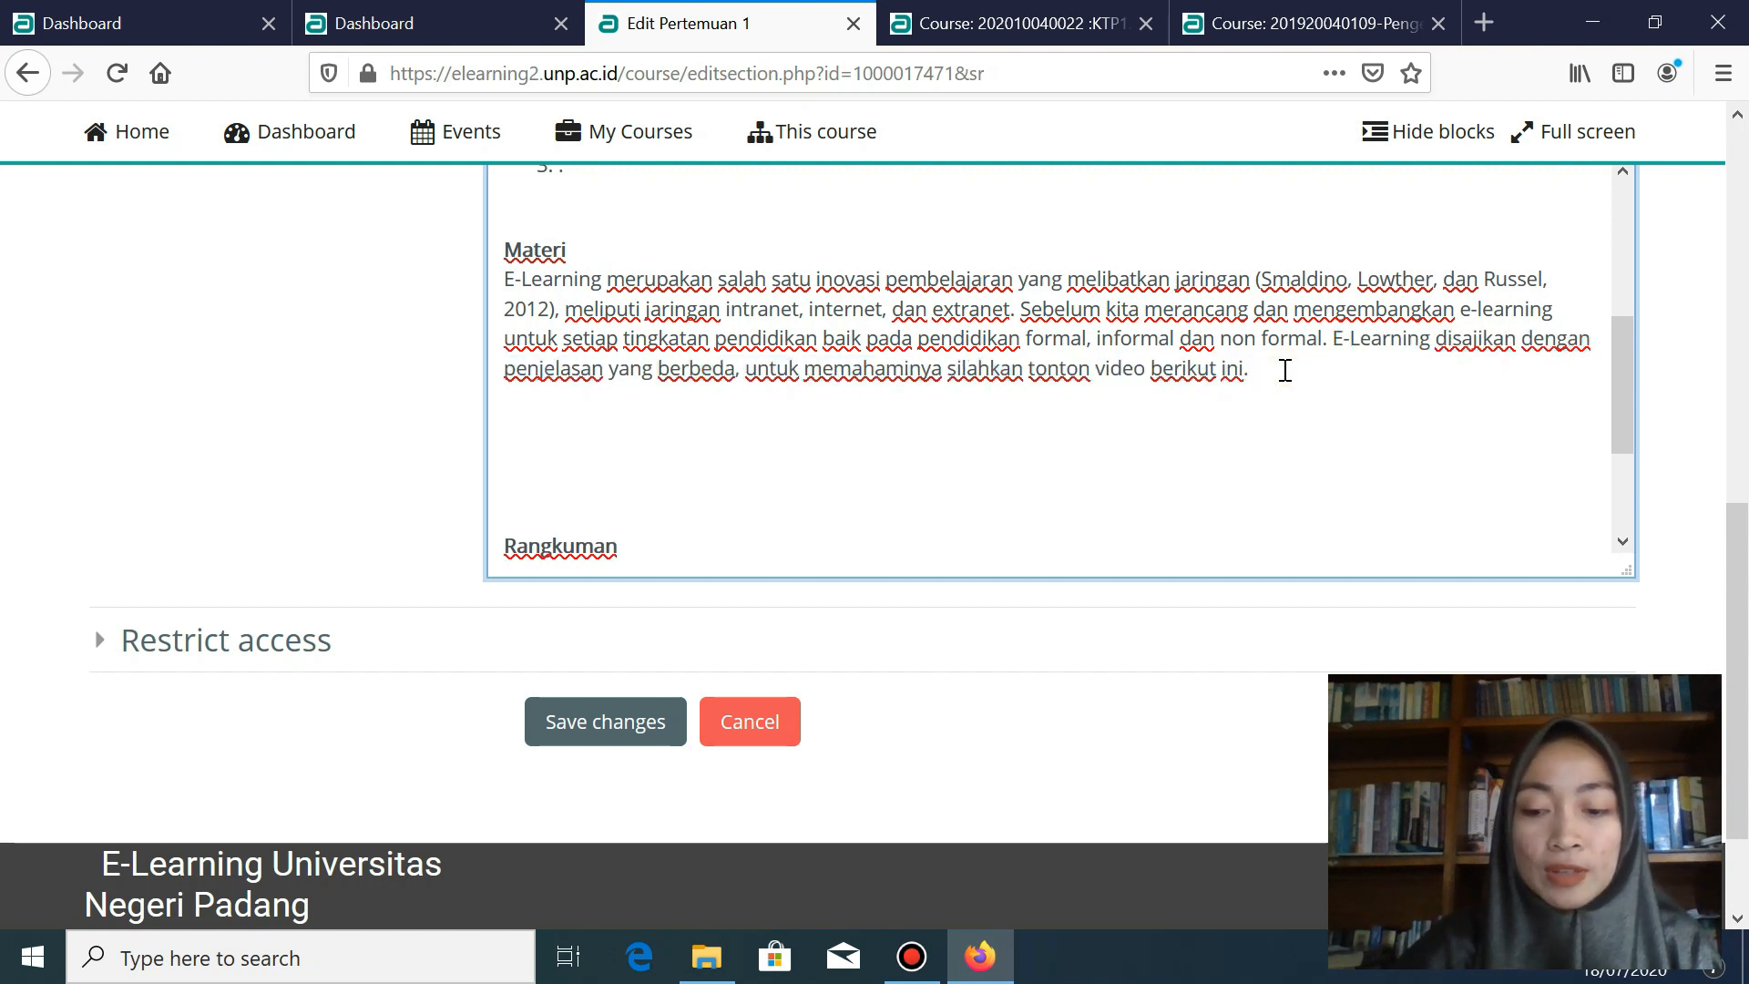
{"action": "key", "text": "Return"}
{"action": "type", "text": "video"}
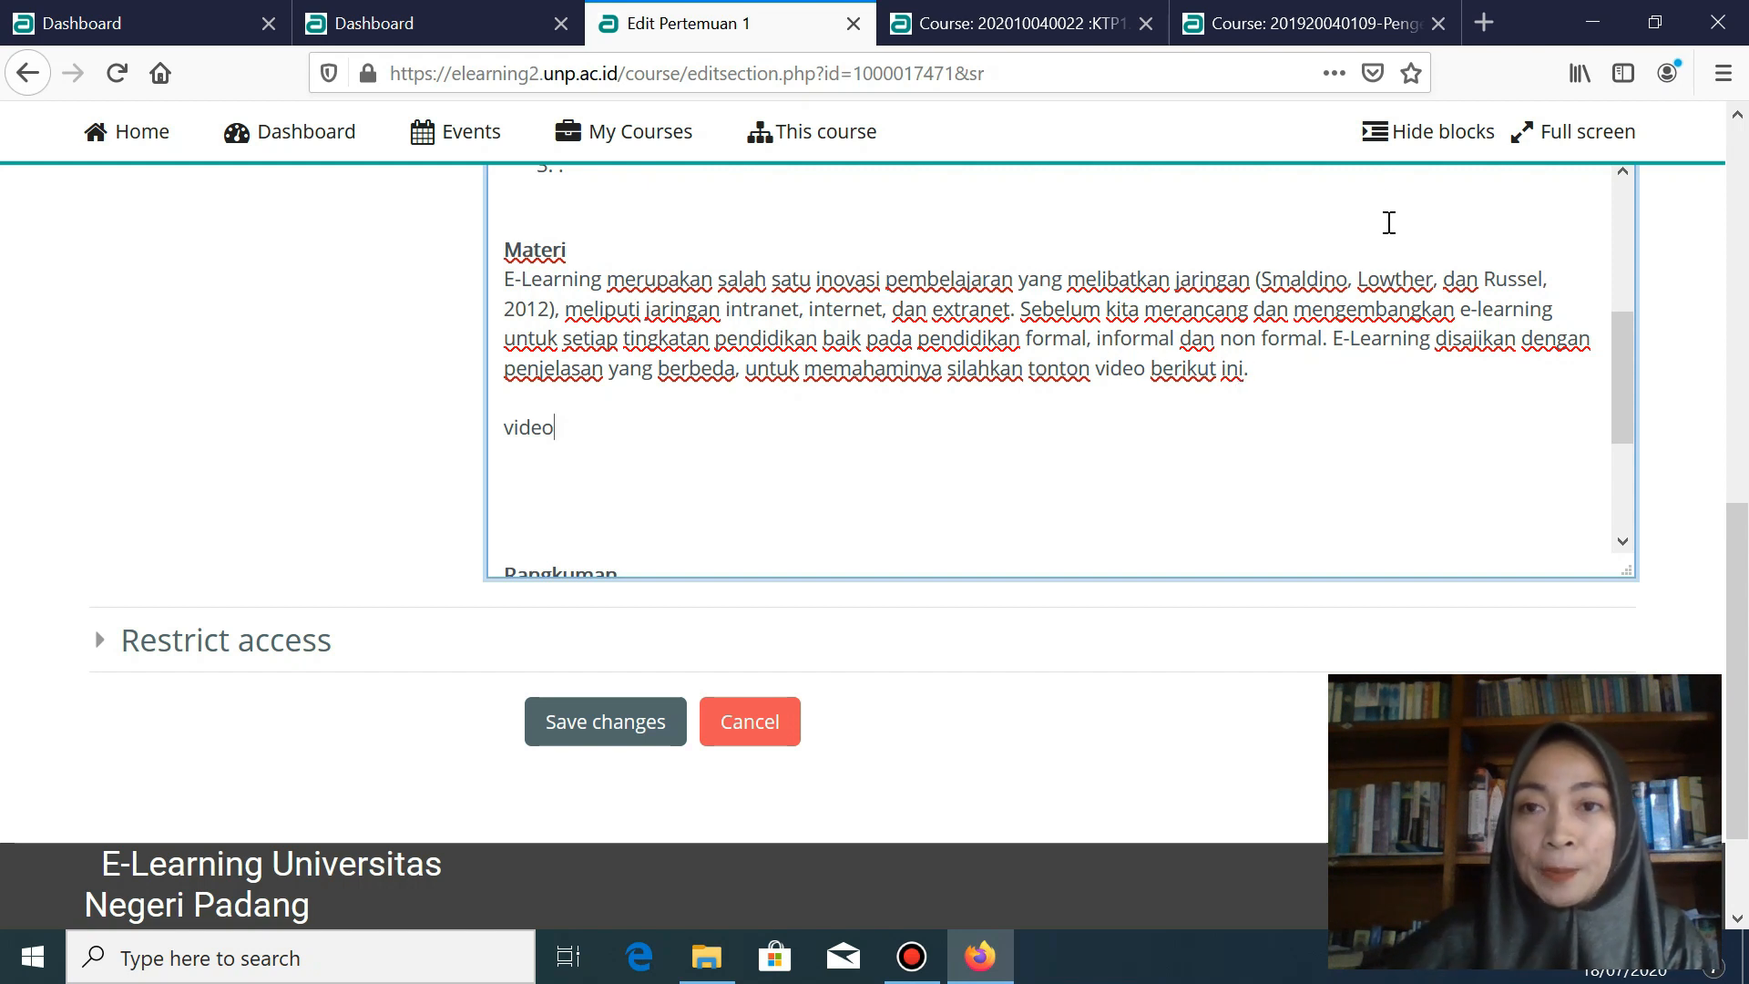
{"action": "left_click", "coordinate": [1484, 15]}
{"action": "left_click", "coordinate": [453, 375]}
{"action": "left_click", "coordinate": [911, 25]}
{"action": "left_click", "coordinate": [951, 24]}
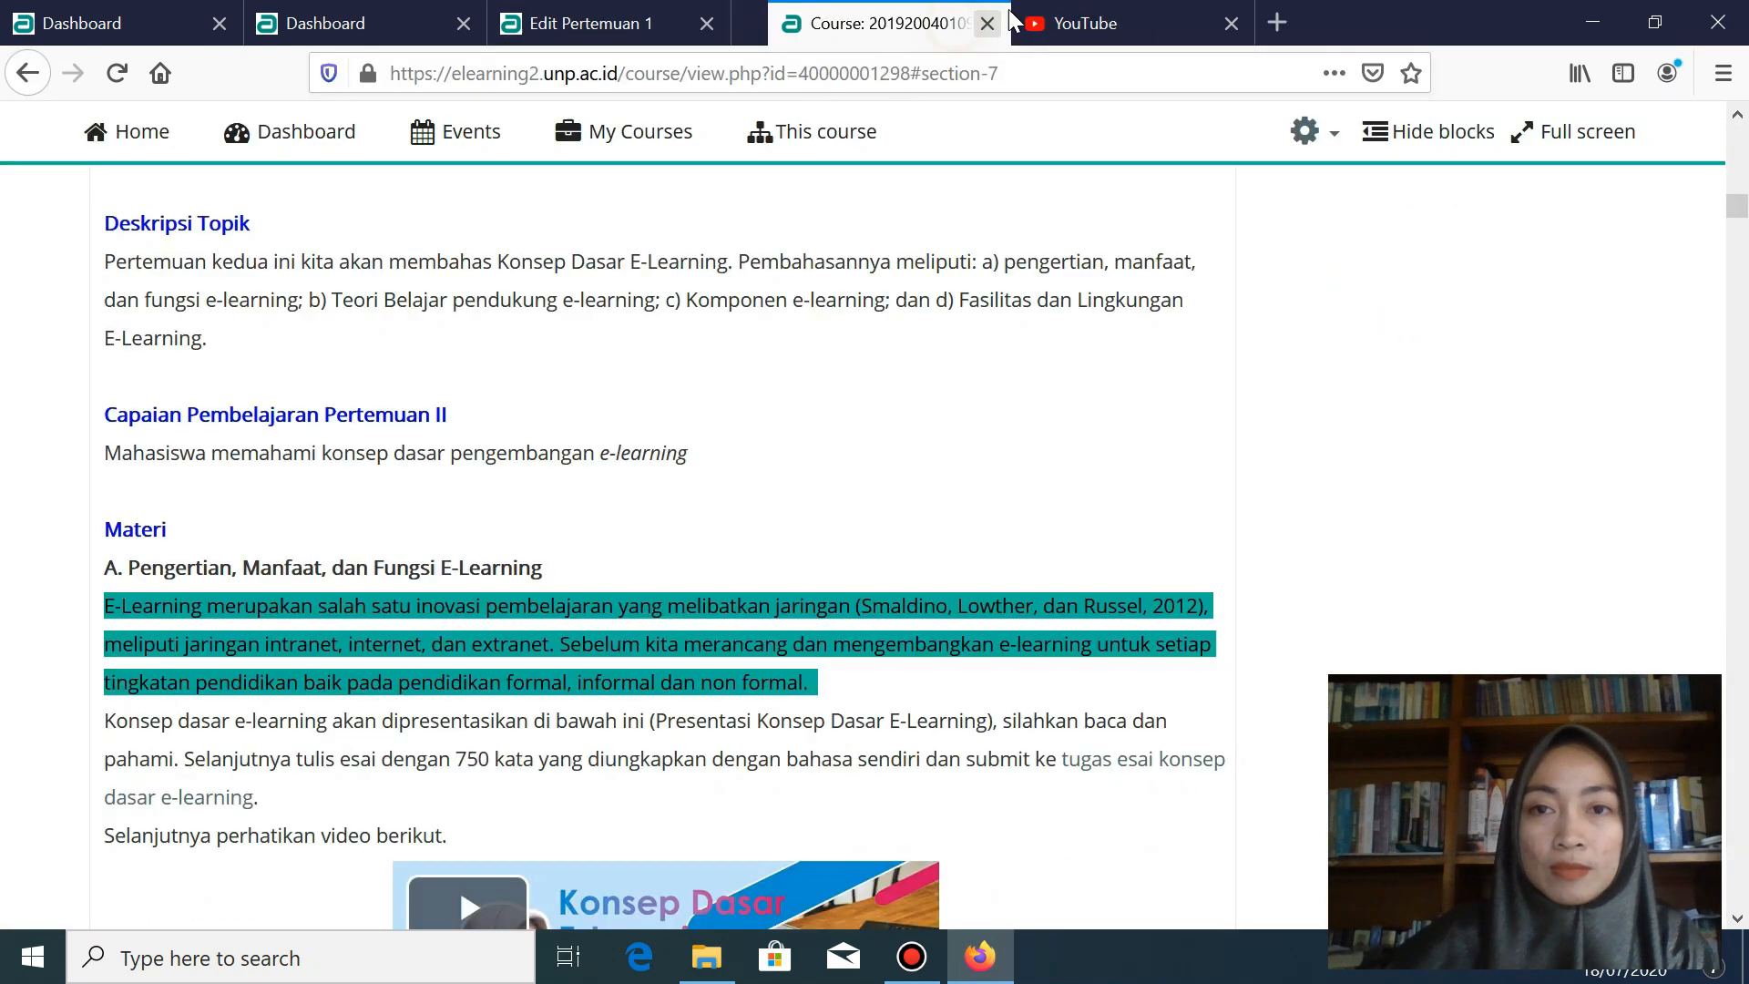
{"action": "left_click", "coordinate": [1041, 20]}
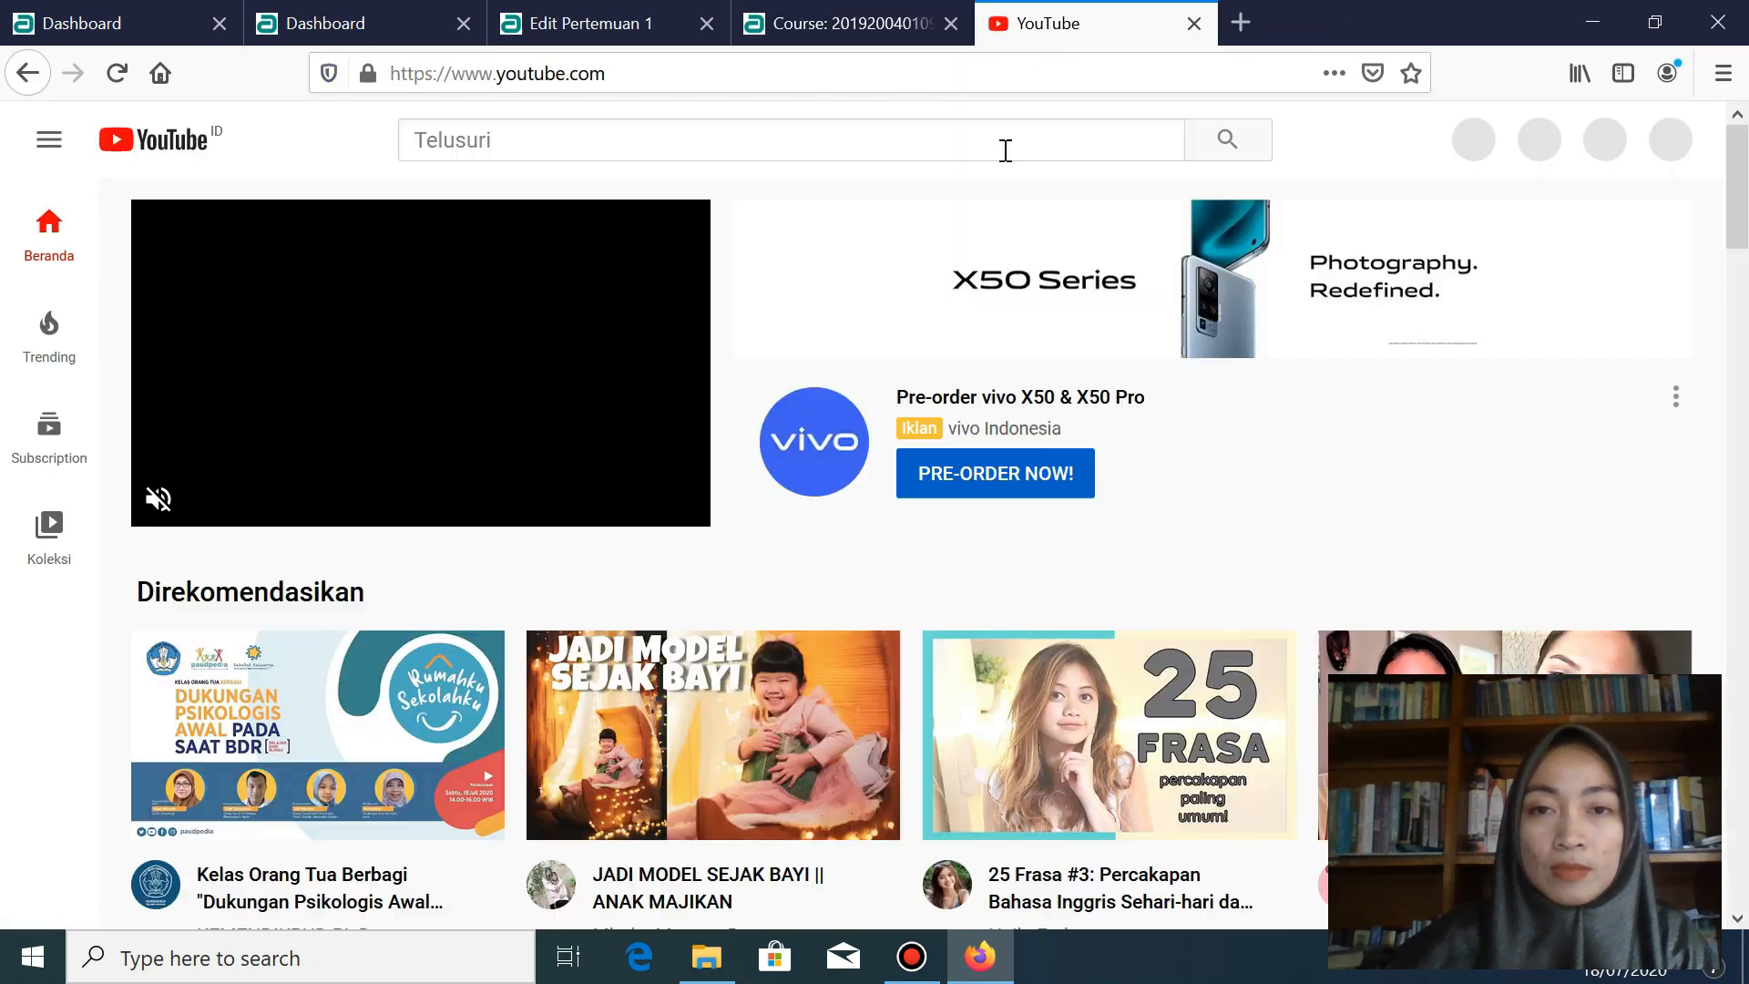
- Search YouTube for the lecturer's channel and play its 'Mengenal E-Learning' video
{"action": "left_click", "coordinate": [1089, 140]}
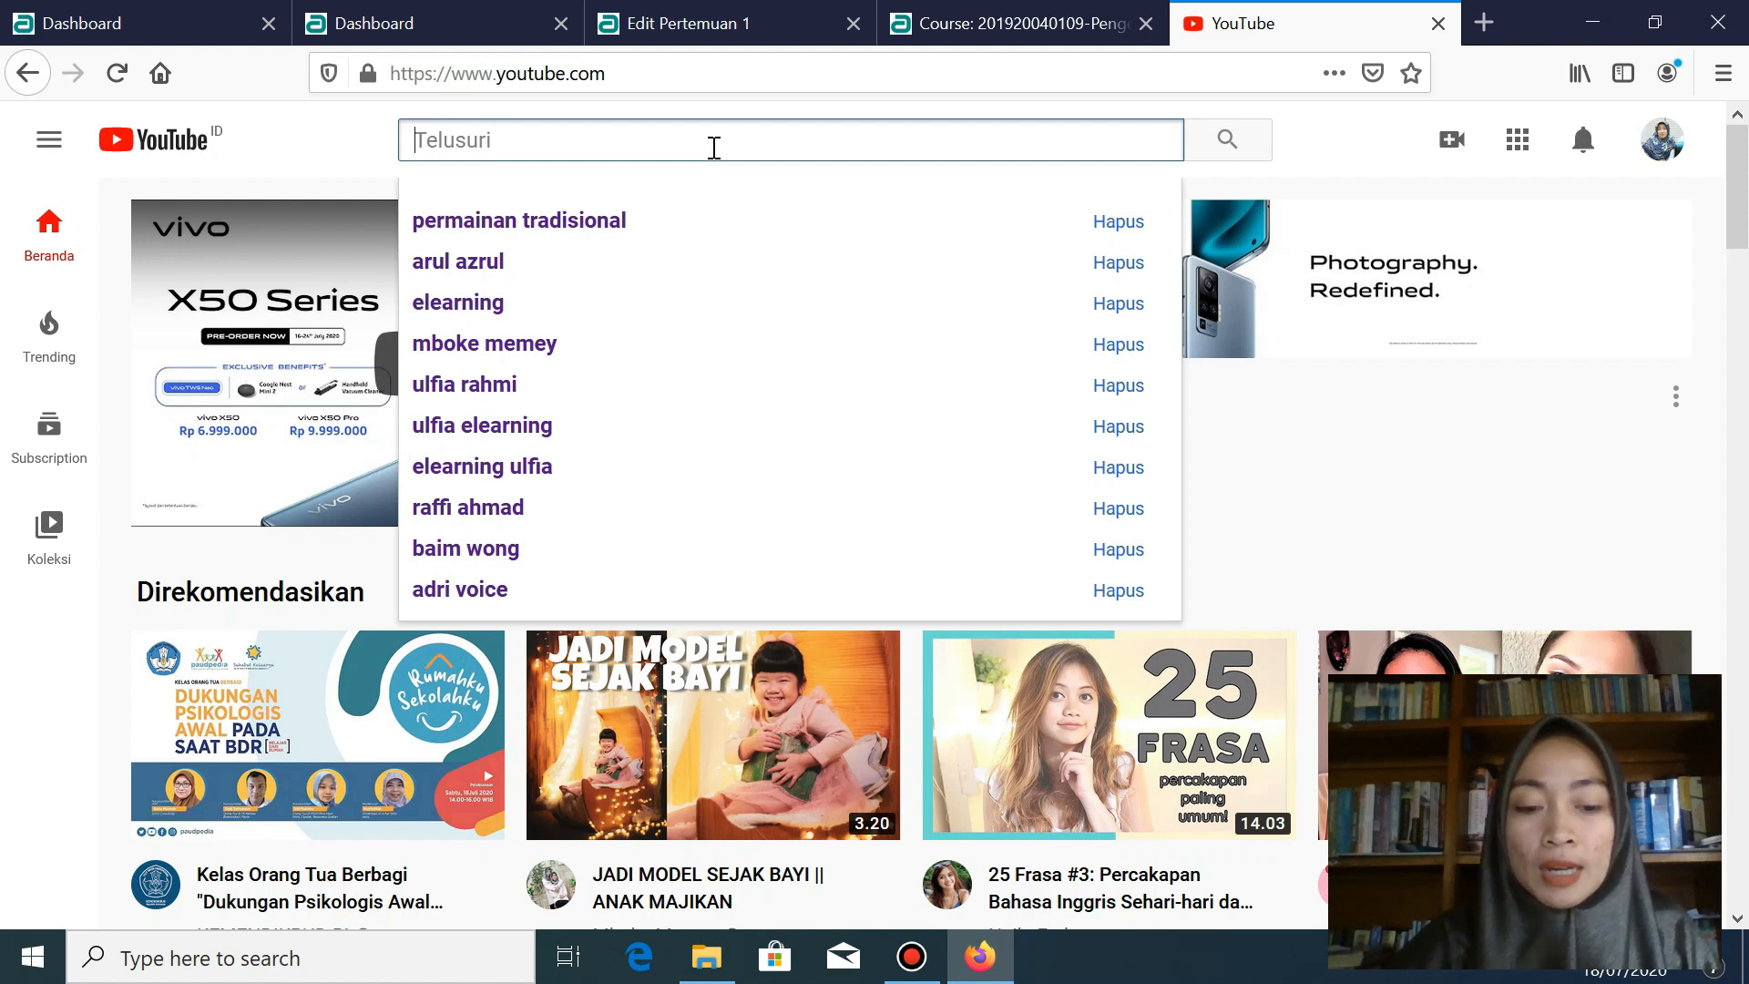
{"action": "type", "text": "ulfia"}
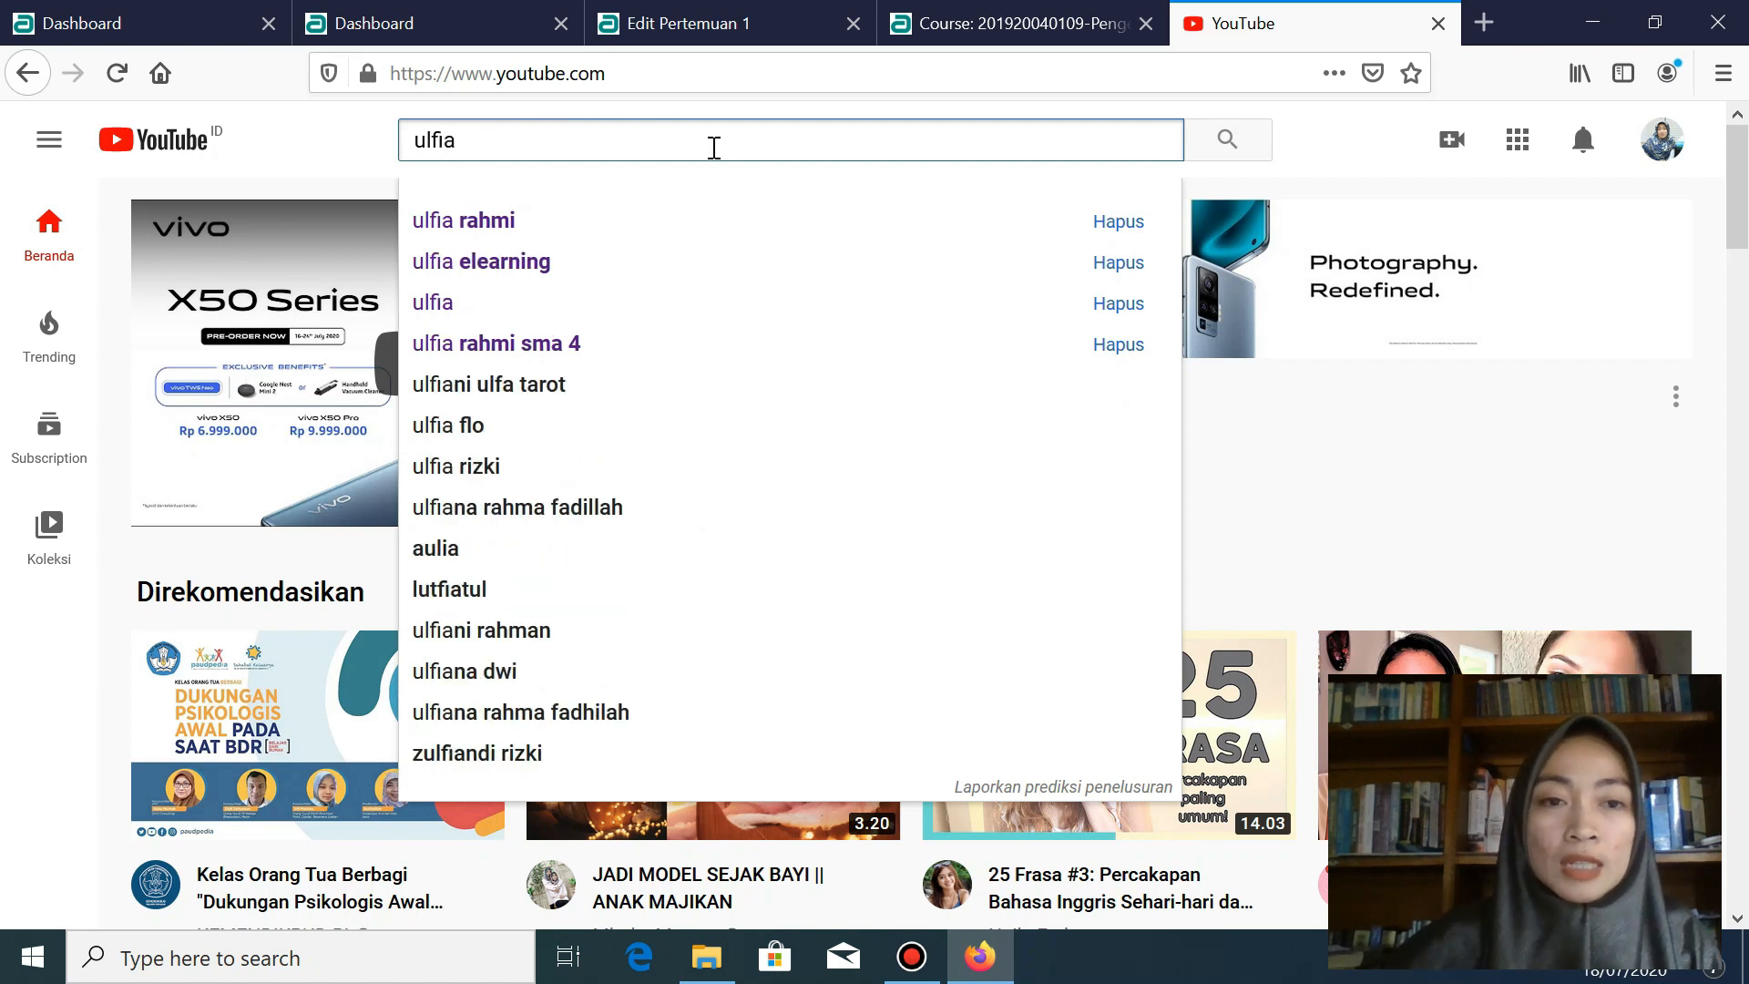
{"action": "left_click", "coordinate": [519, 218]}
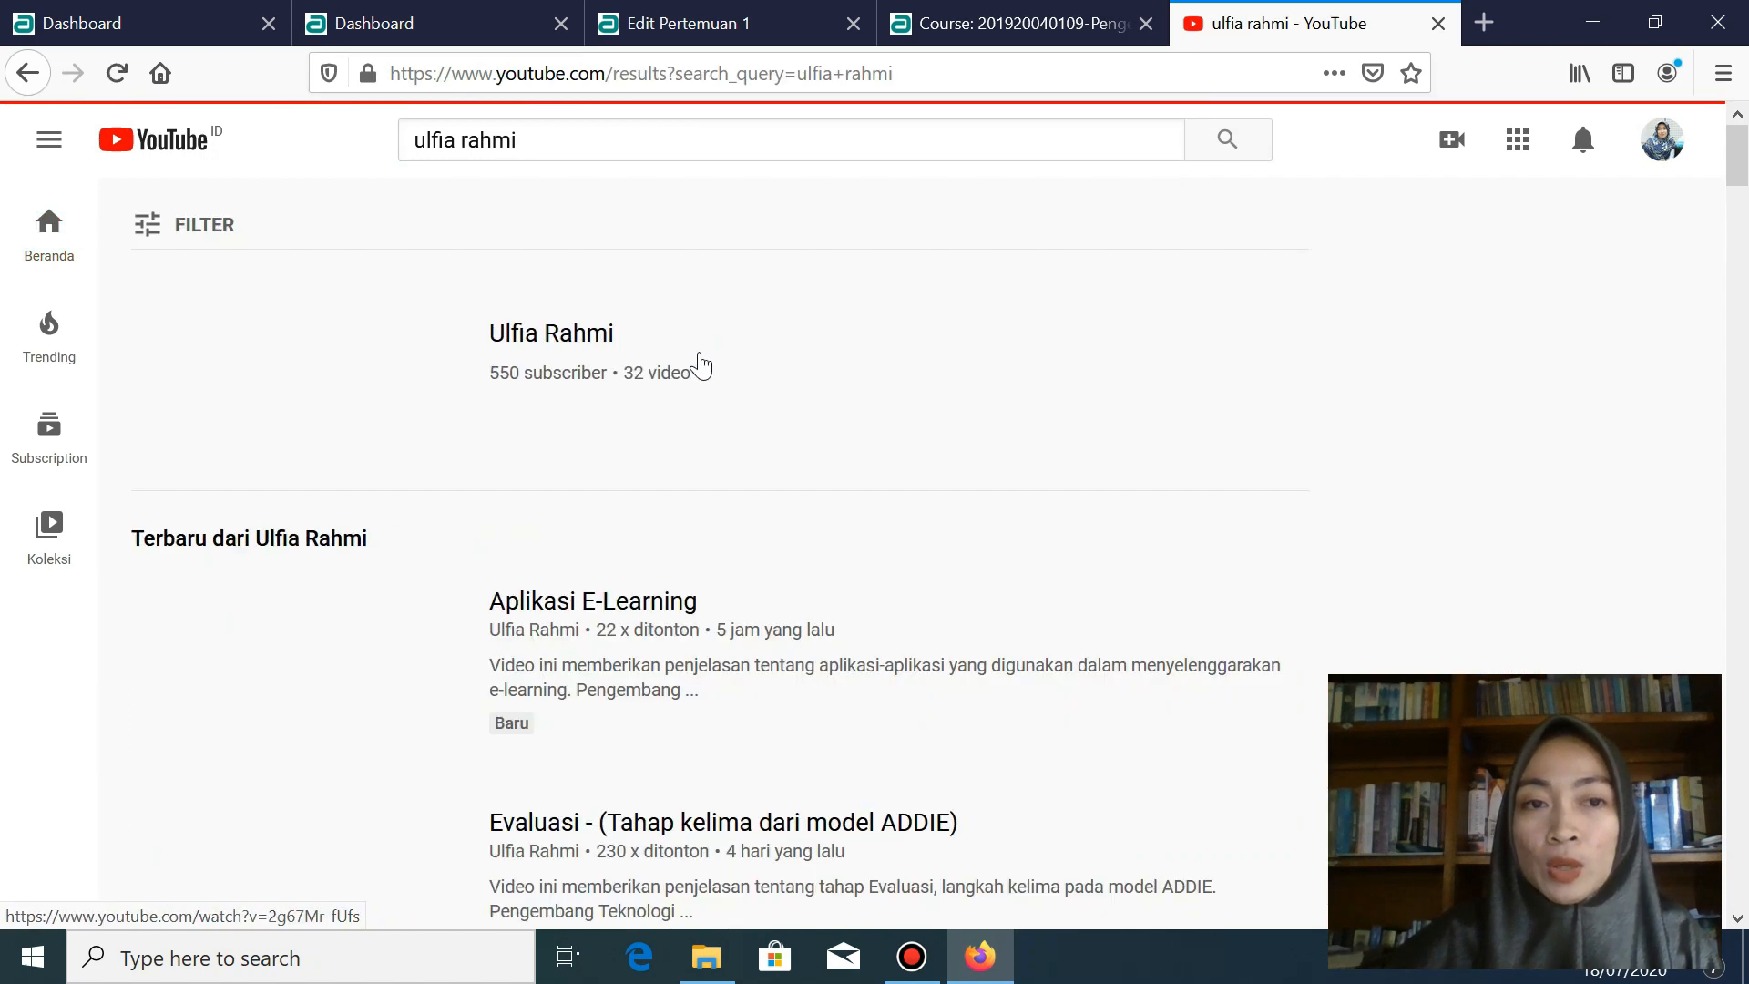
{"action": "left_click", "coordinate": [534, 339]}
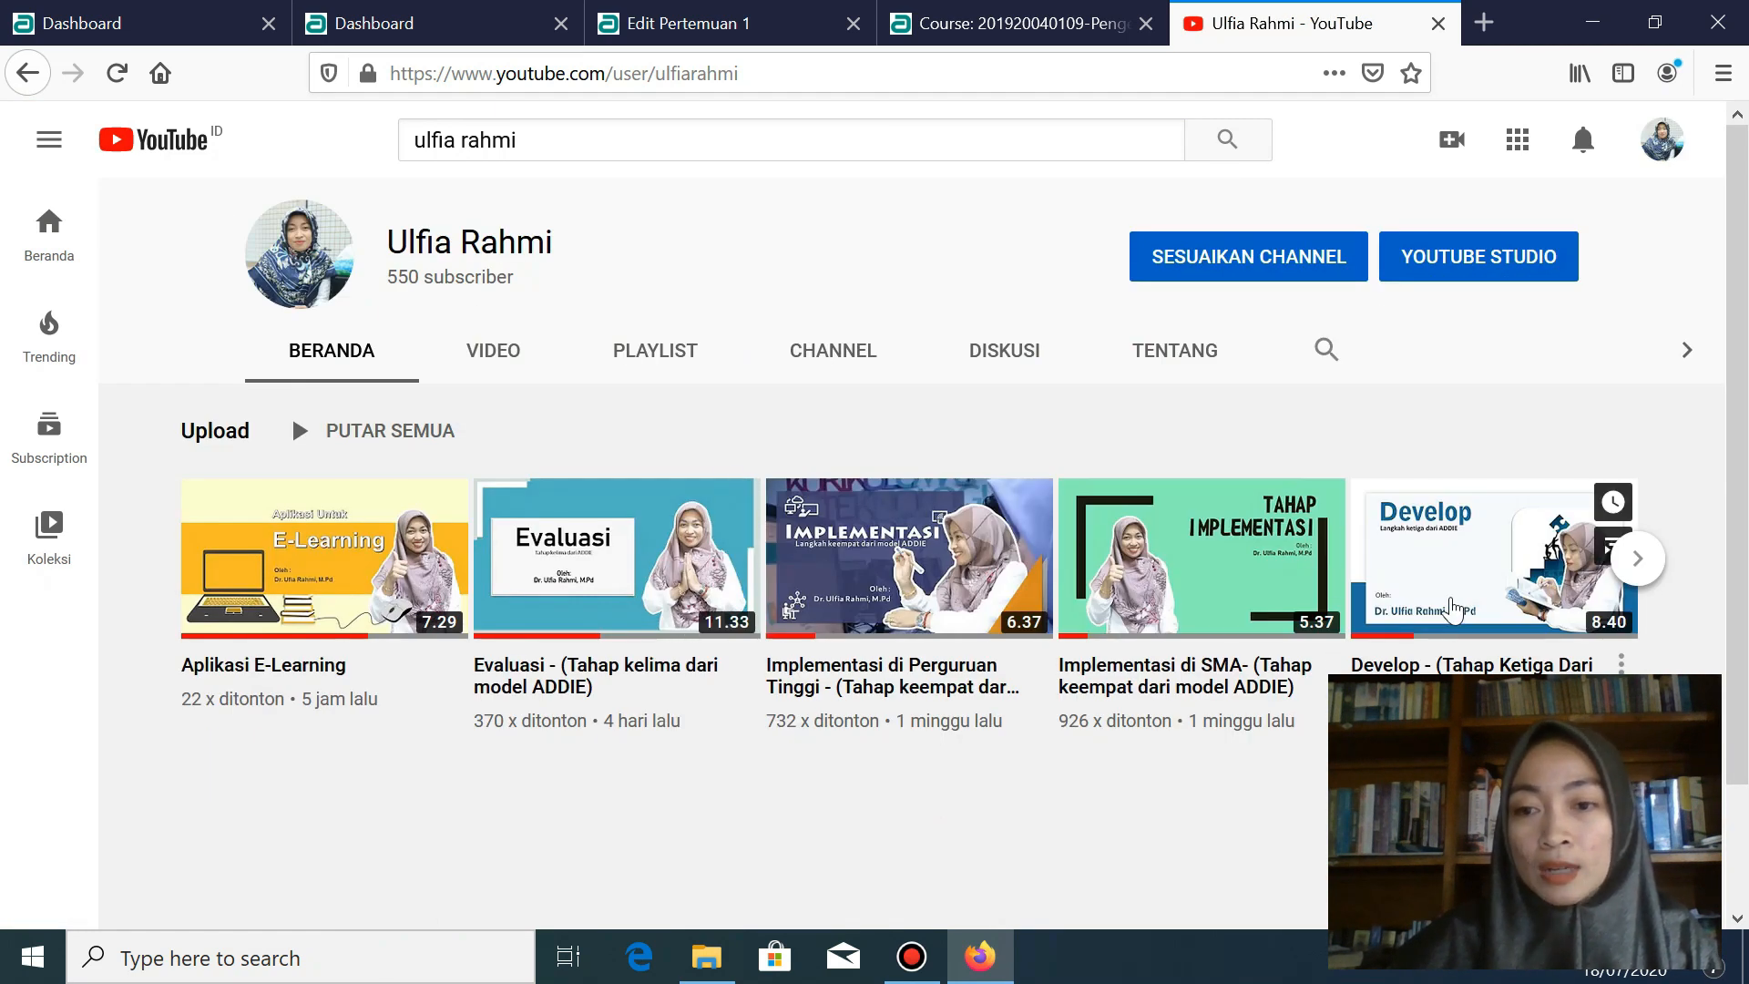
{"action": "left_click", "coordinate": [1637, 557]}
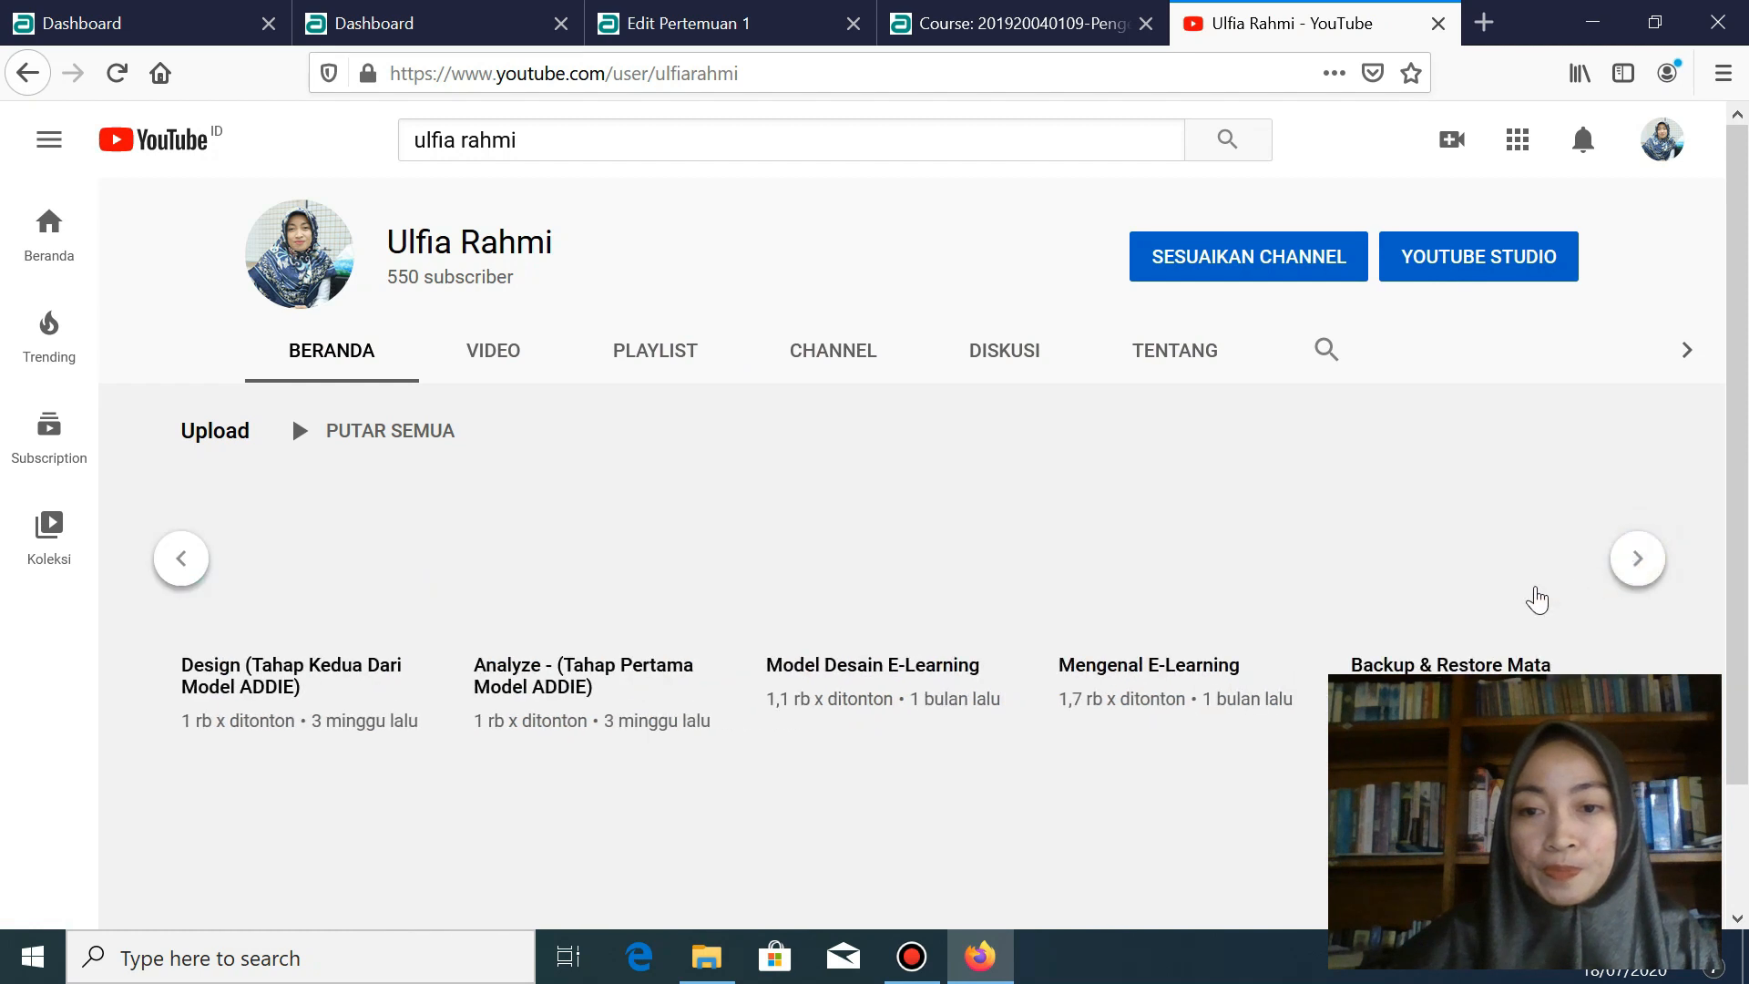
{"action": "left_click", "coordinate": [1152, 672]}
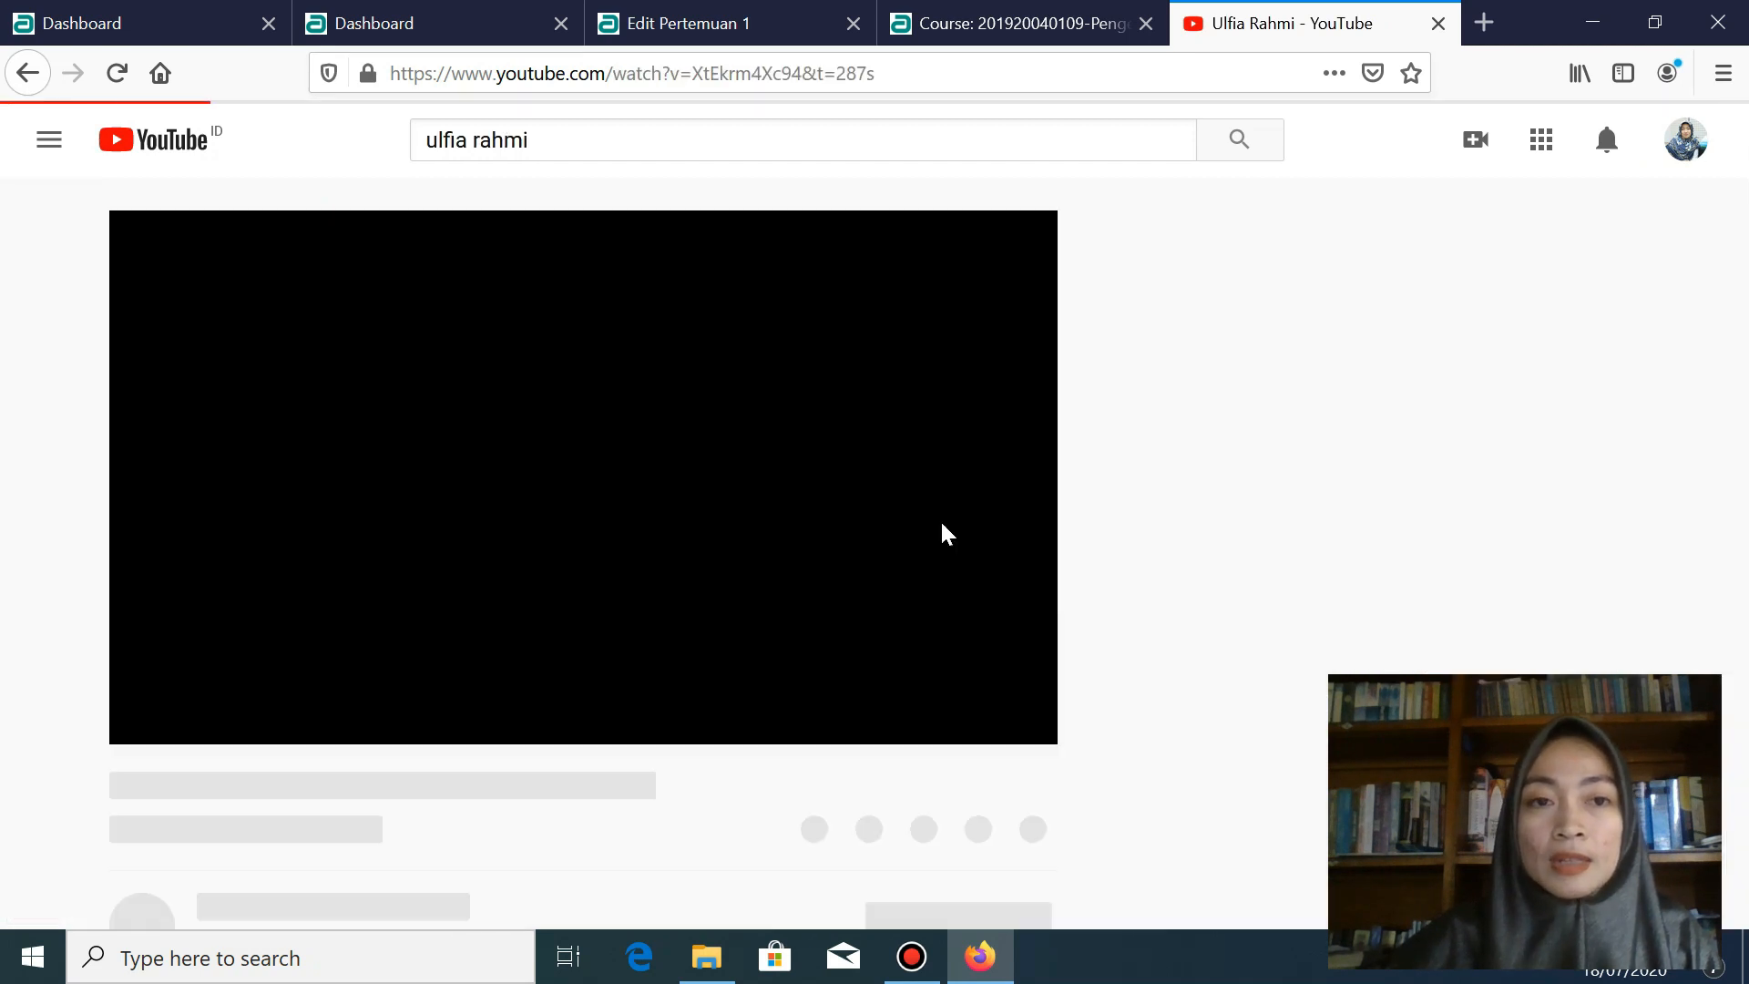
- Pause the video, copy its YouTube URL, and go back to the Edit Pertemuan 1 tab
{"action": "left_click", "coordinate": [644, 81]}
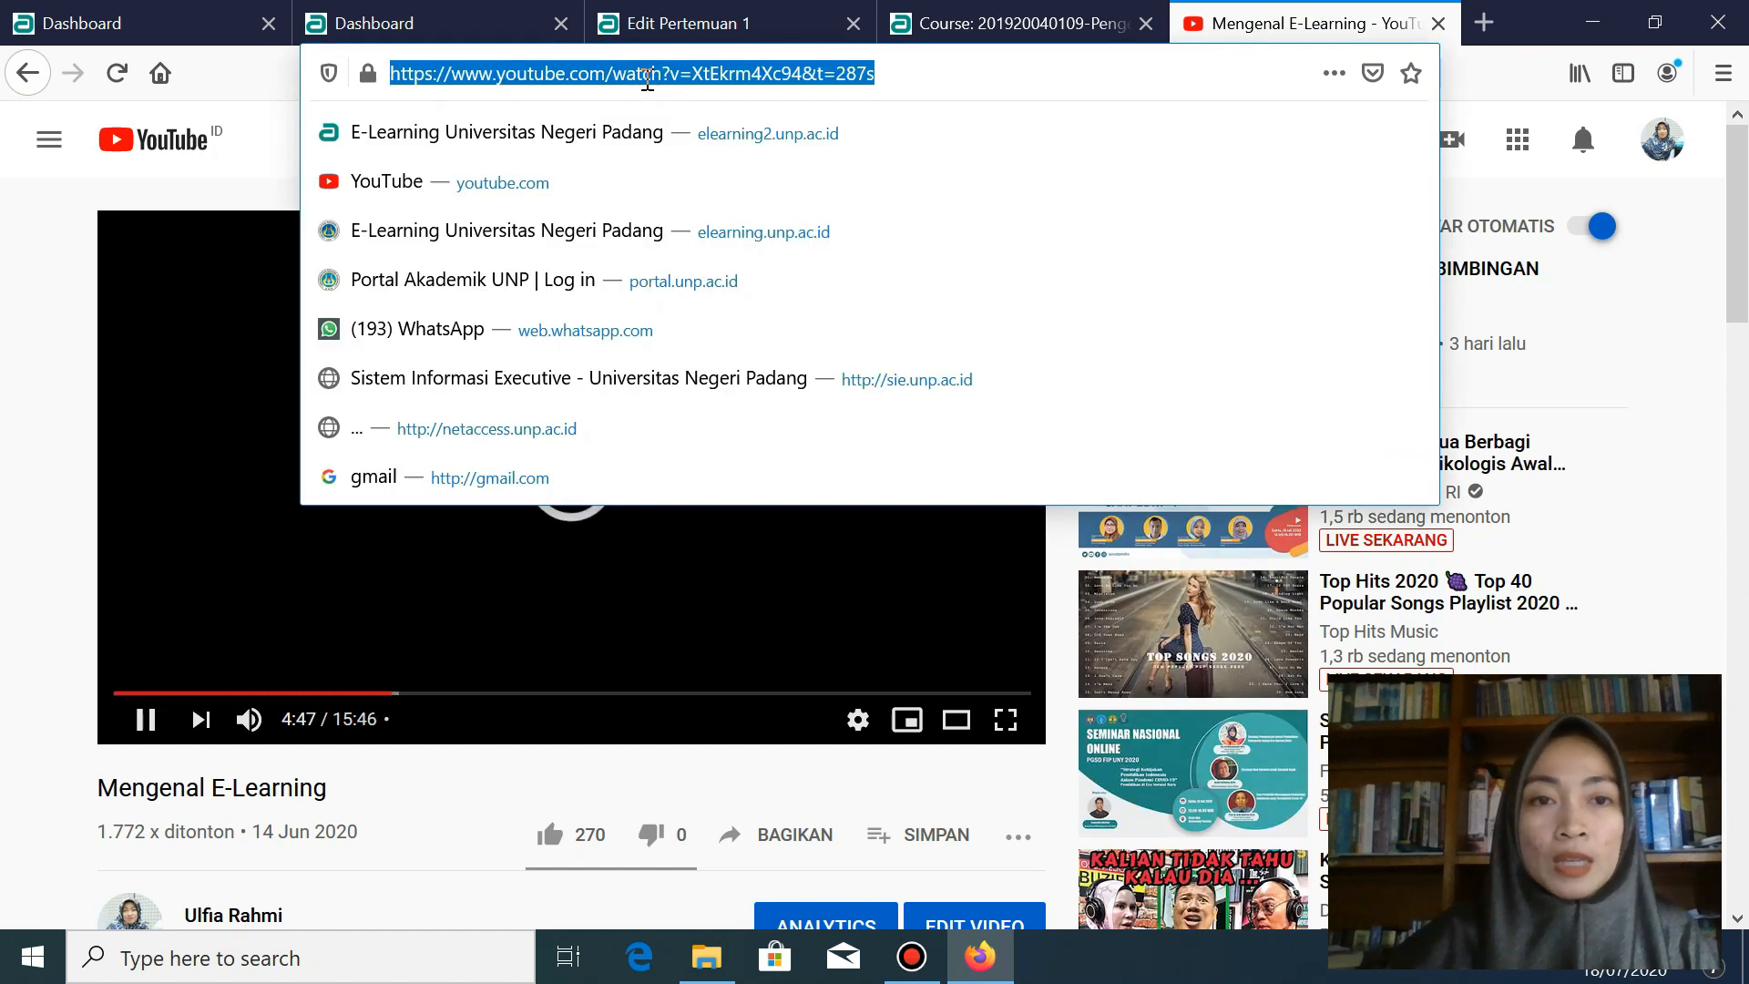
{"action": "left_click", "coordinate": [151, 742]}
{"action": "left_click", "coordinate": [152, 742]}
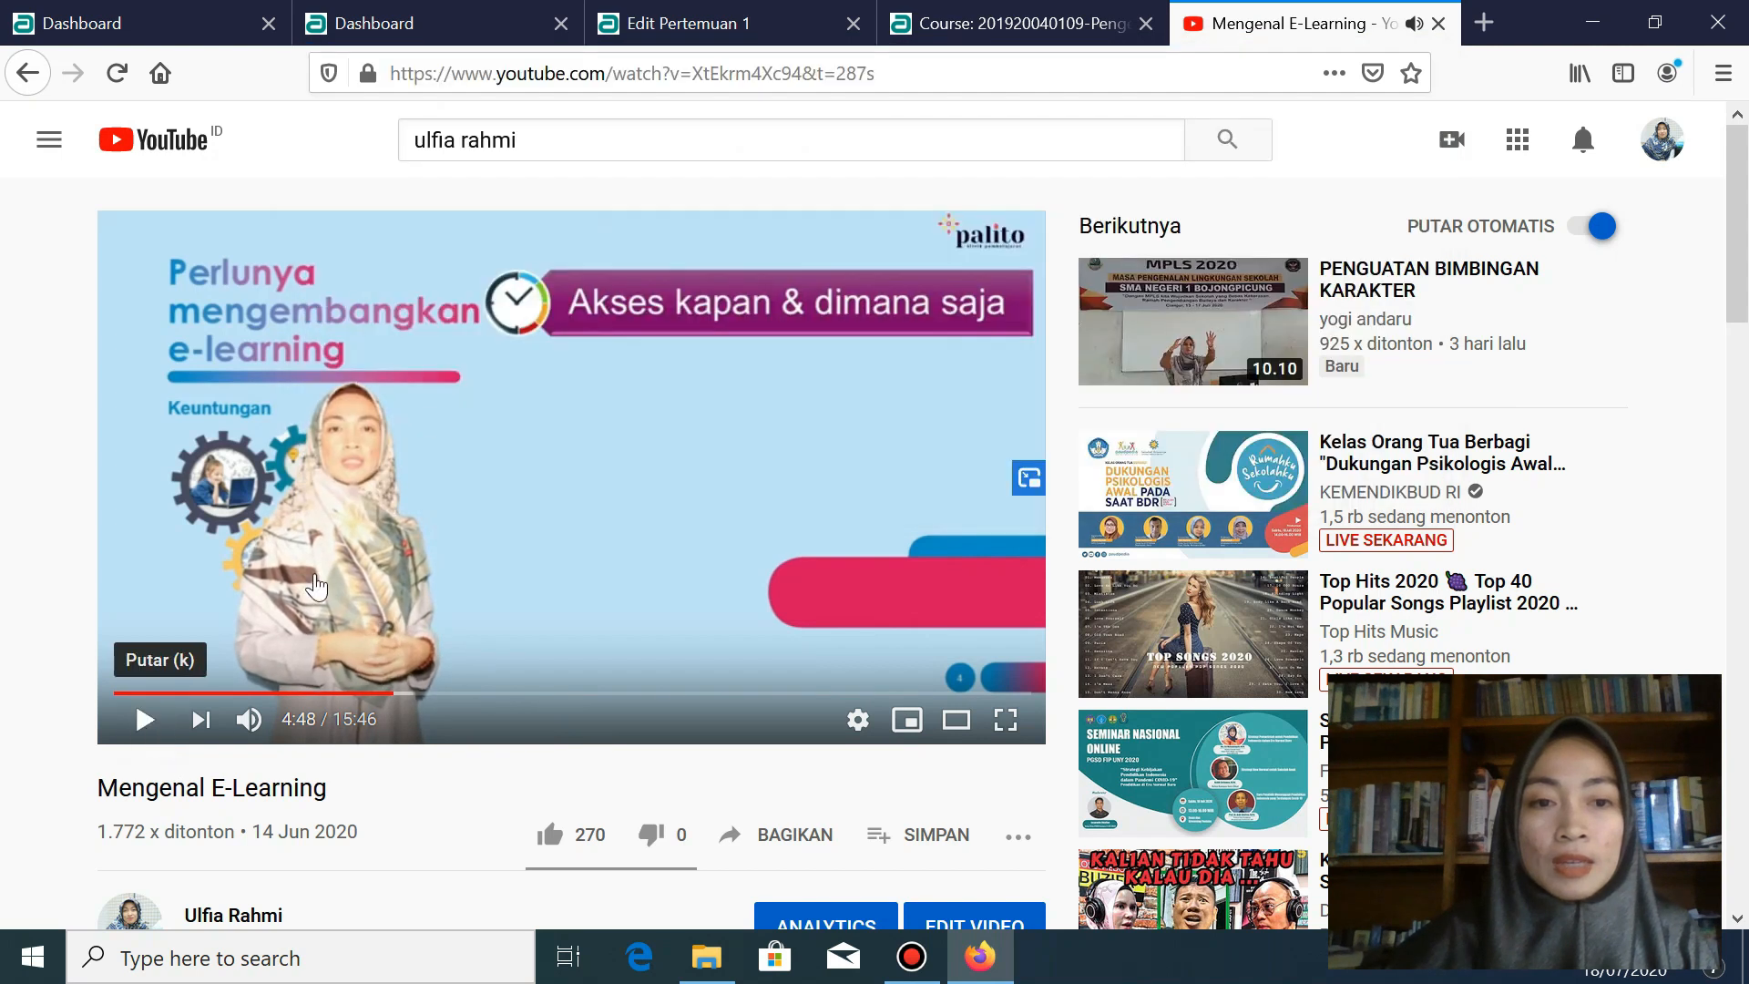
{"action": "left_click", "coordinate": [657, 77]}
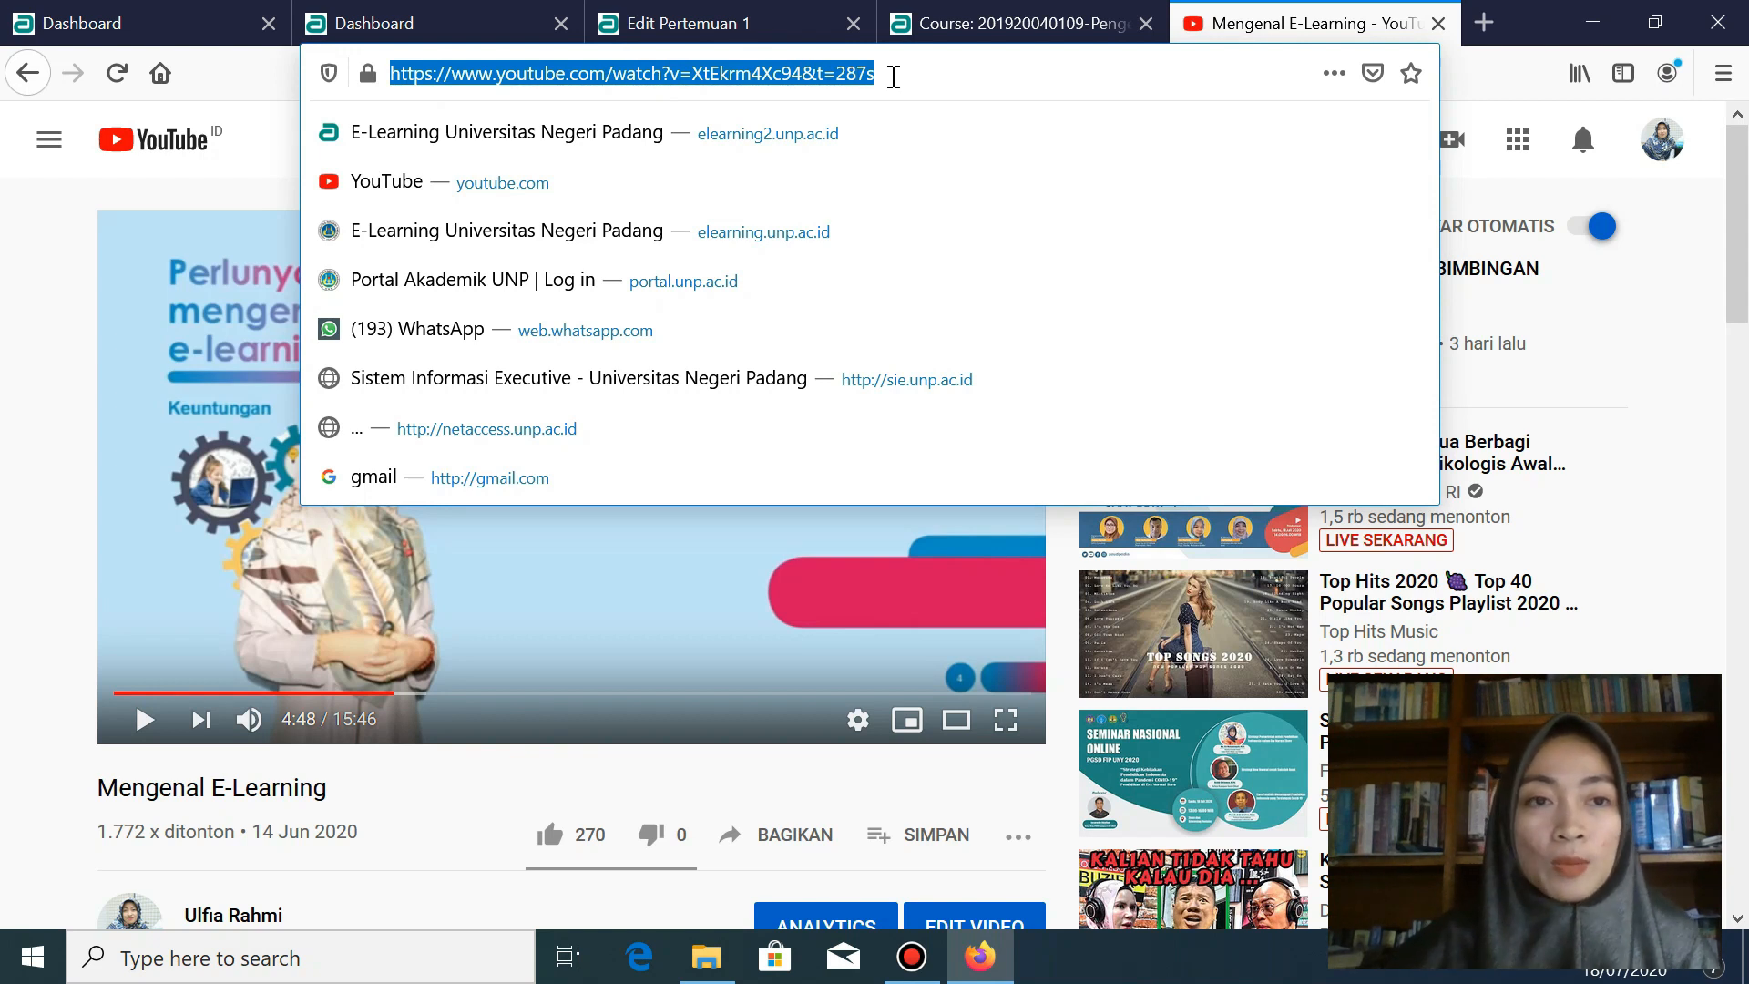
{"action": "right_click", "coordinate": [538, 75]}
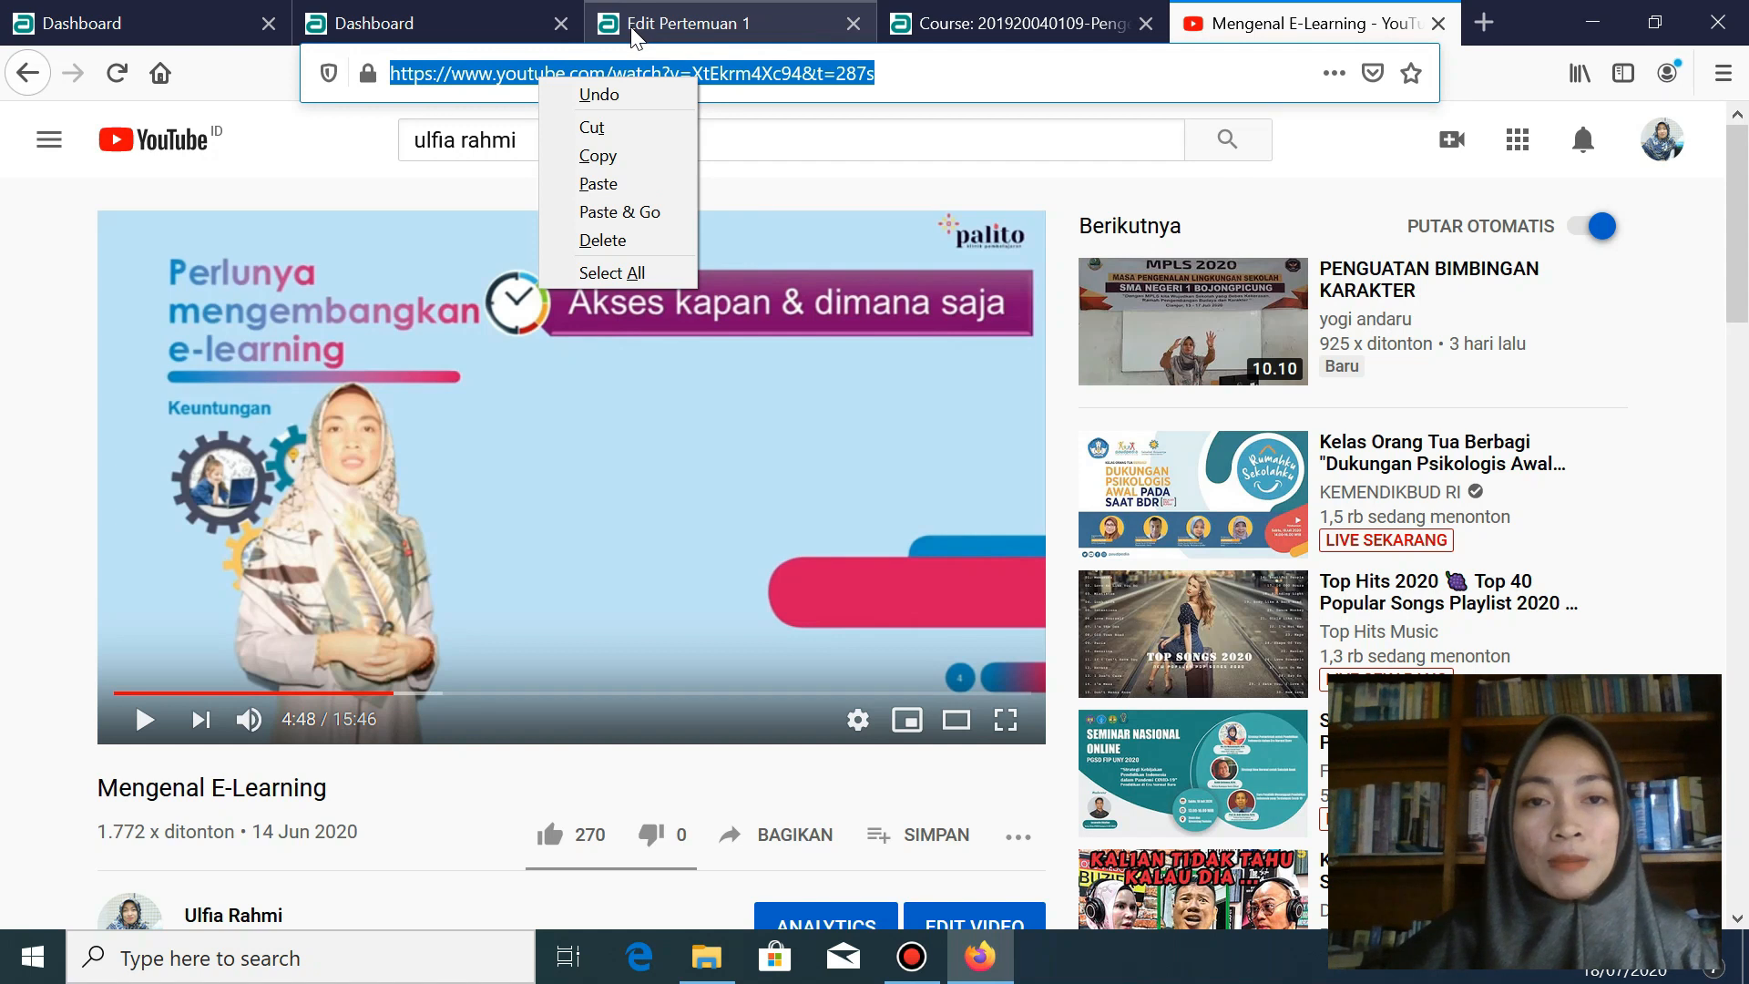
{"action": "key", "text": "Escape"}
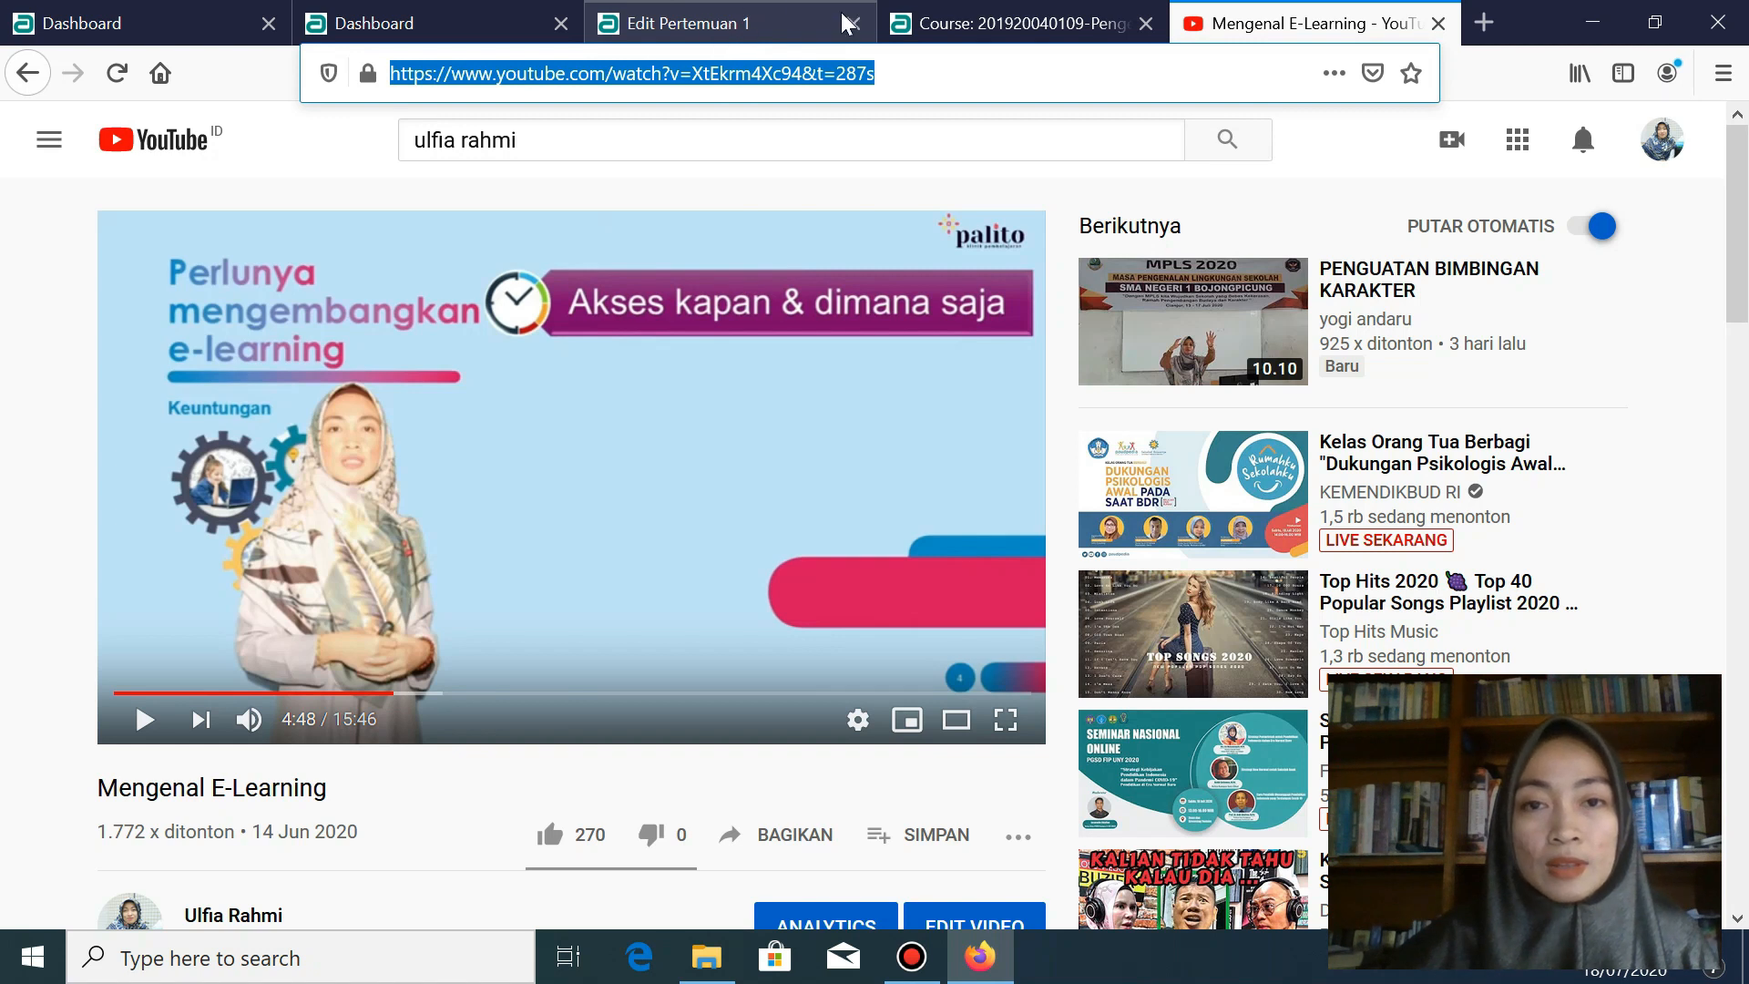
{"action": "left_click", "coordinate": [773, 18]}
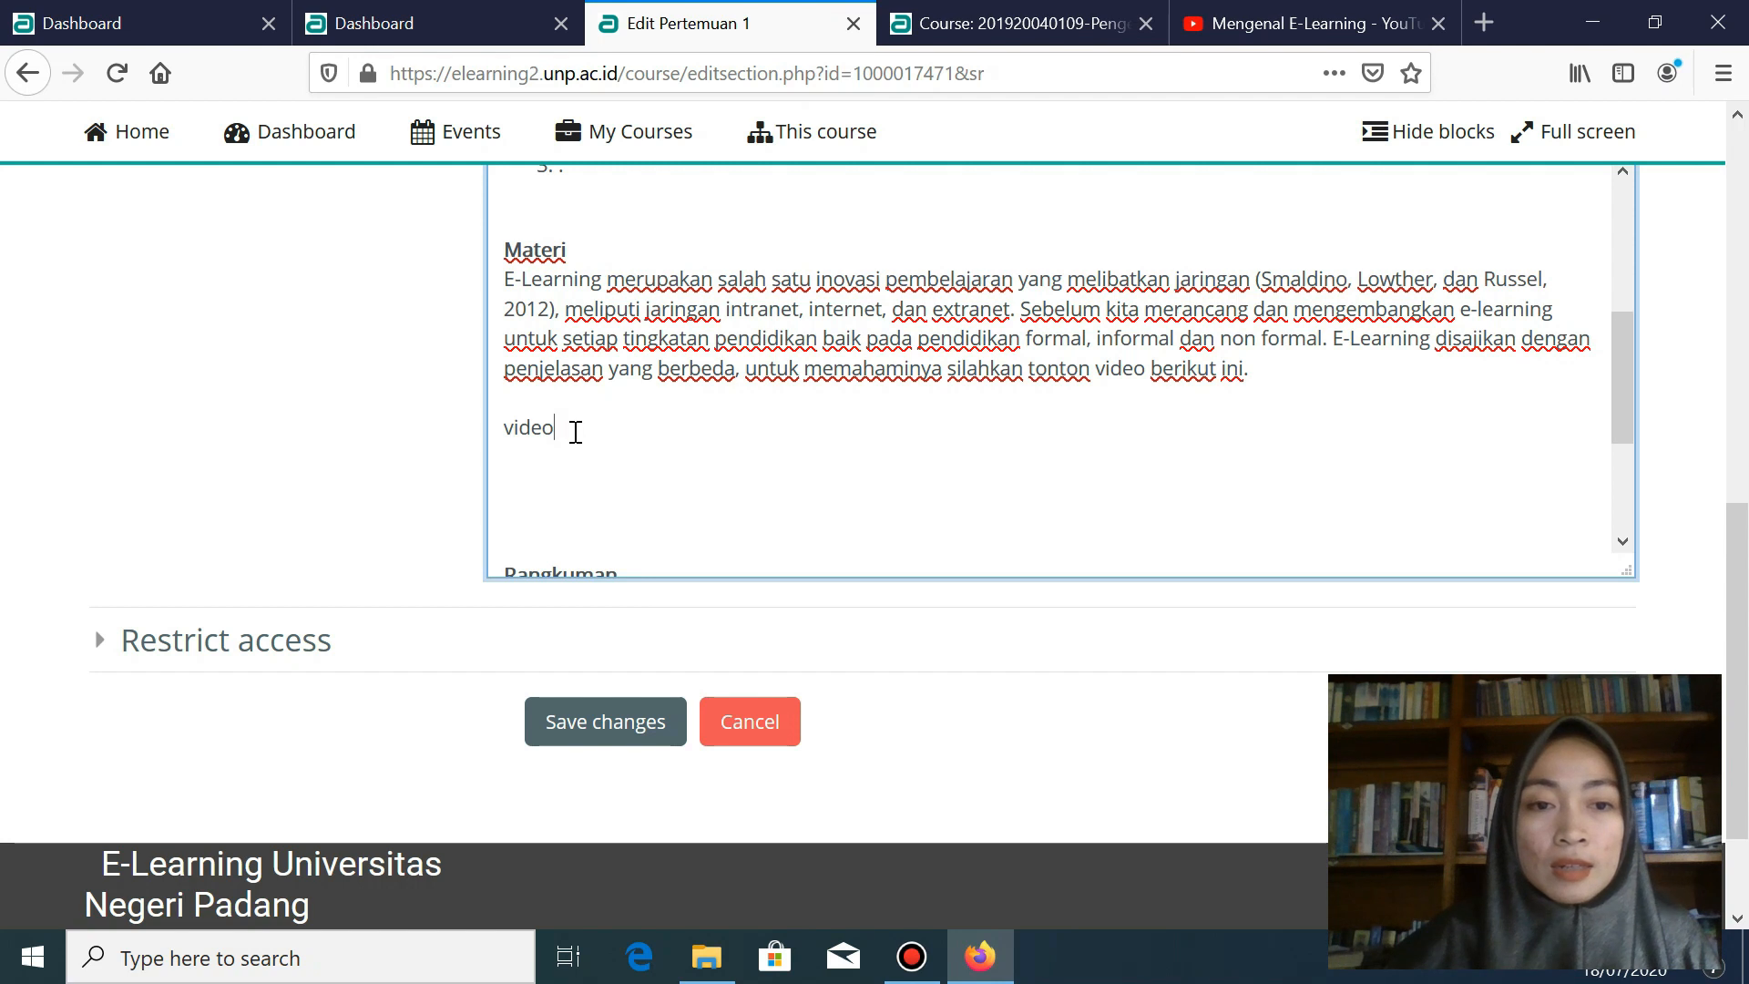
- Link the word 'video' under Materi to the copied Mengenal E-Learning YouTube URL
{"action": "left_click_drag", "start_coordinate": [552, 428], "coordinate": [508, 428]}
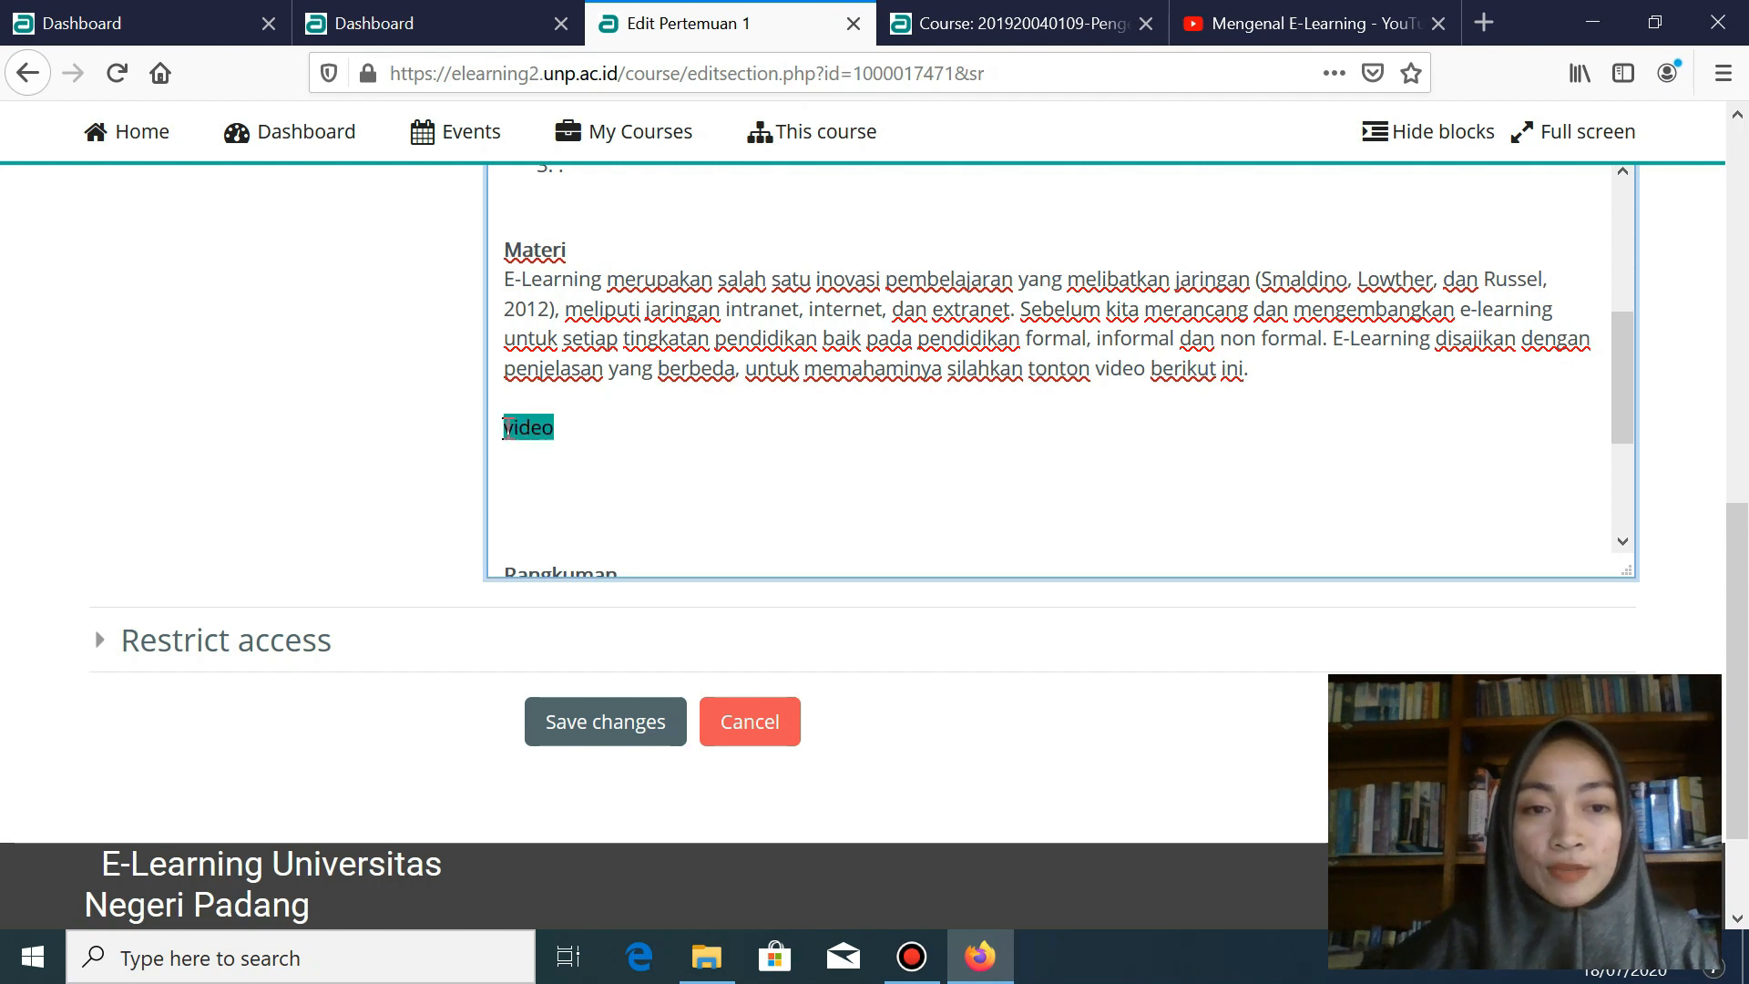
{"action": "scroll", "coordinate": [689, 428], "scroll_direction": "up", "scroll_amount": 6}
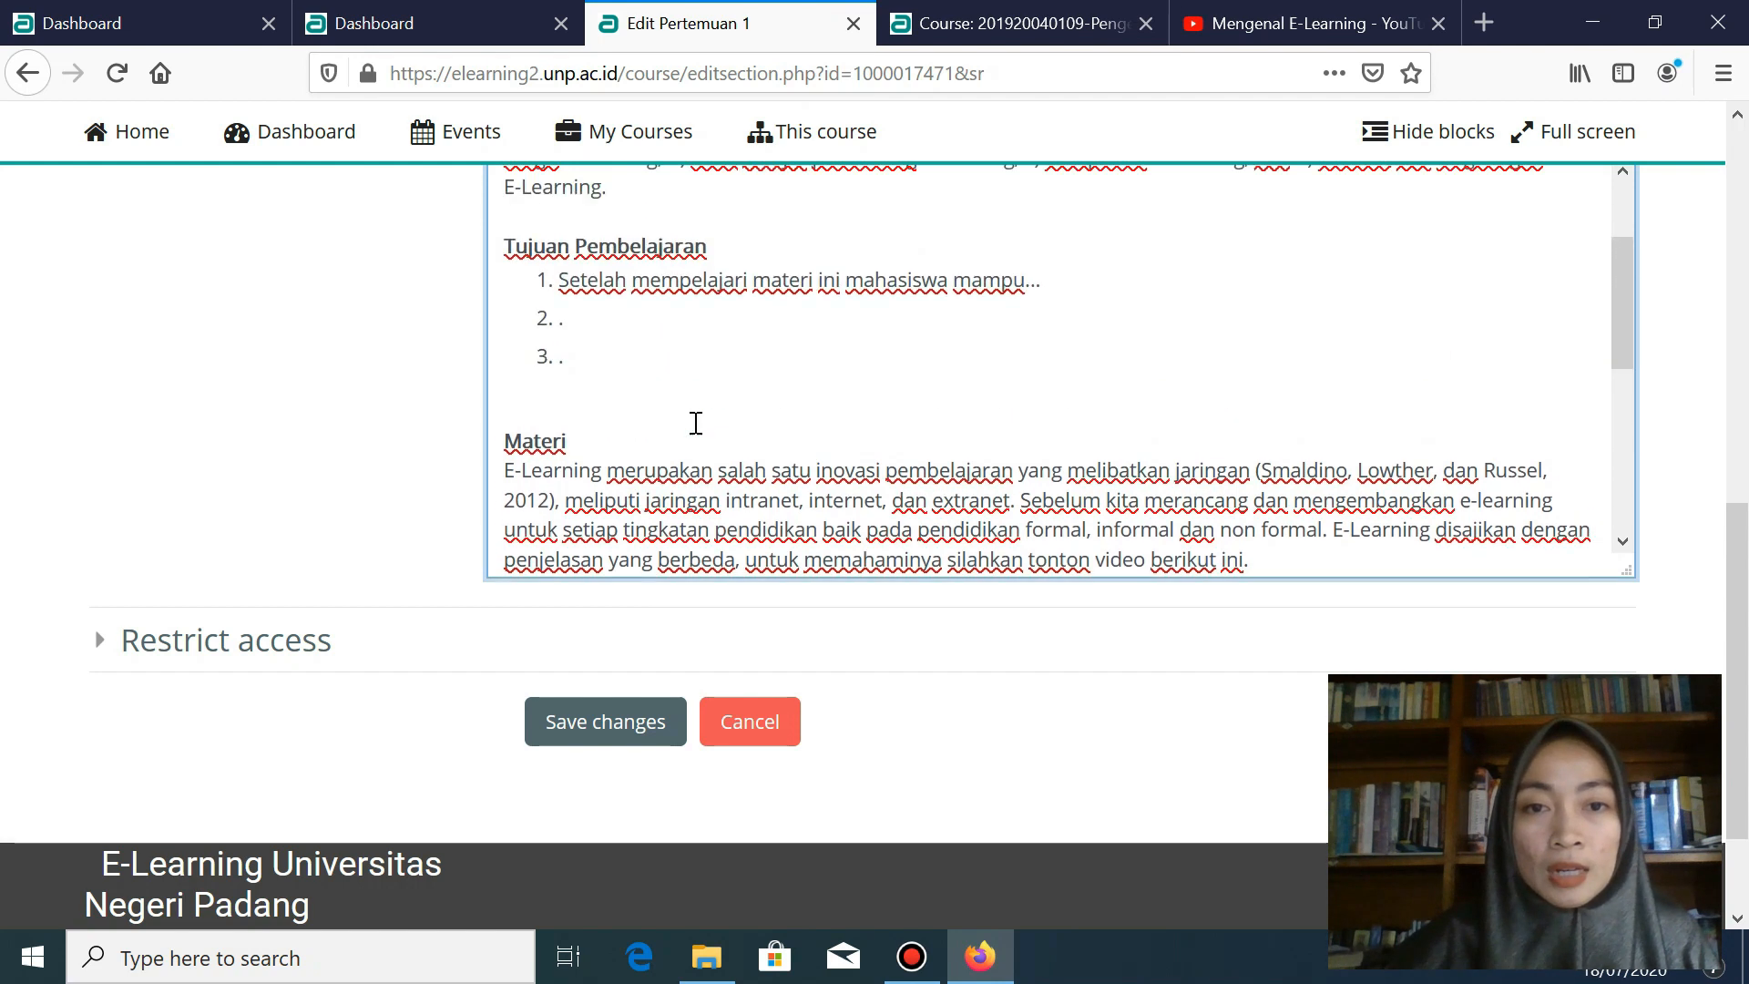
{"action": "scroll", "coordinate": [794, 391], "scroll_direction": "up", "scroll_amount": 5}
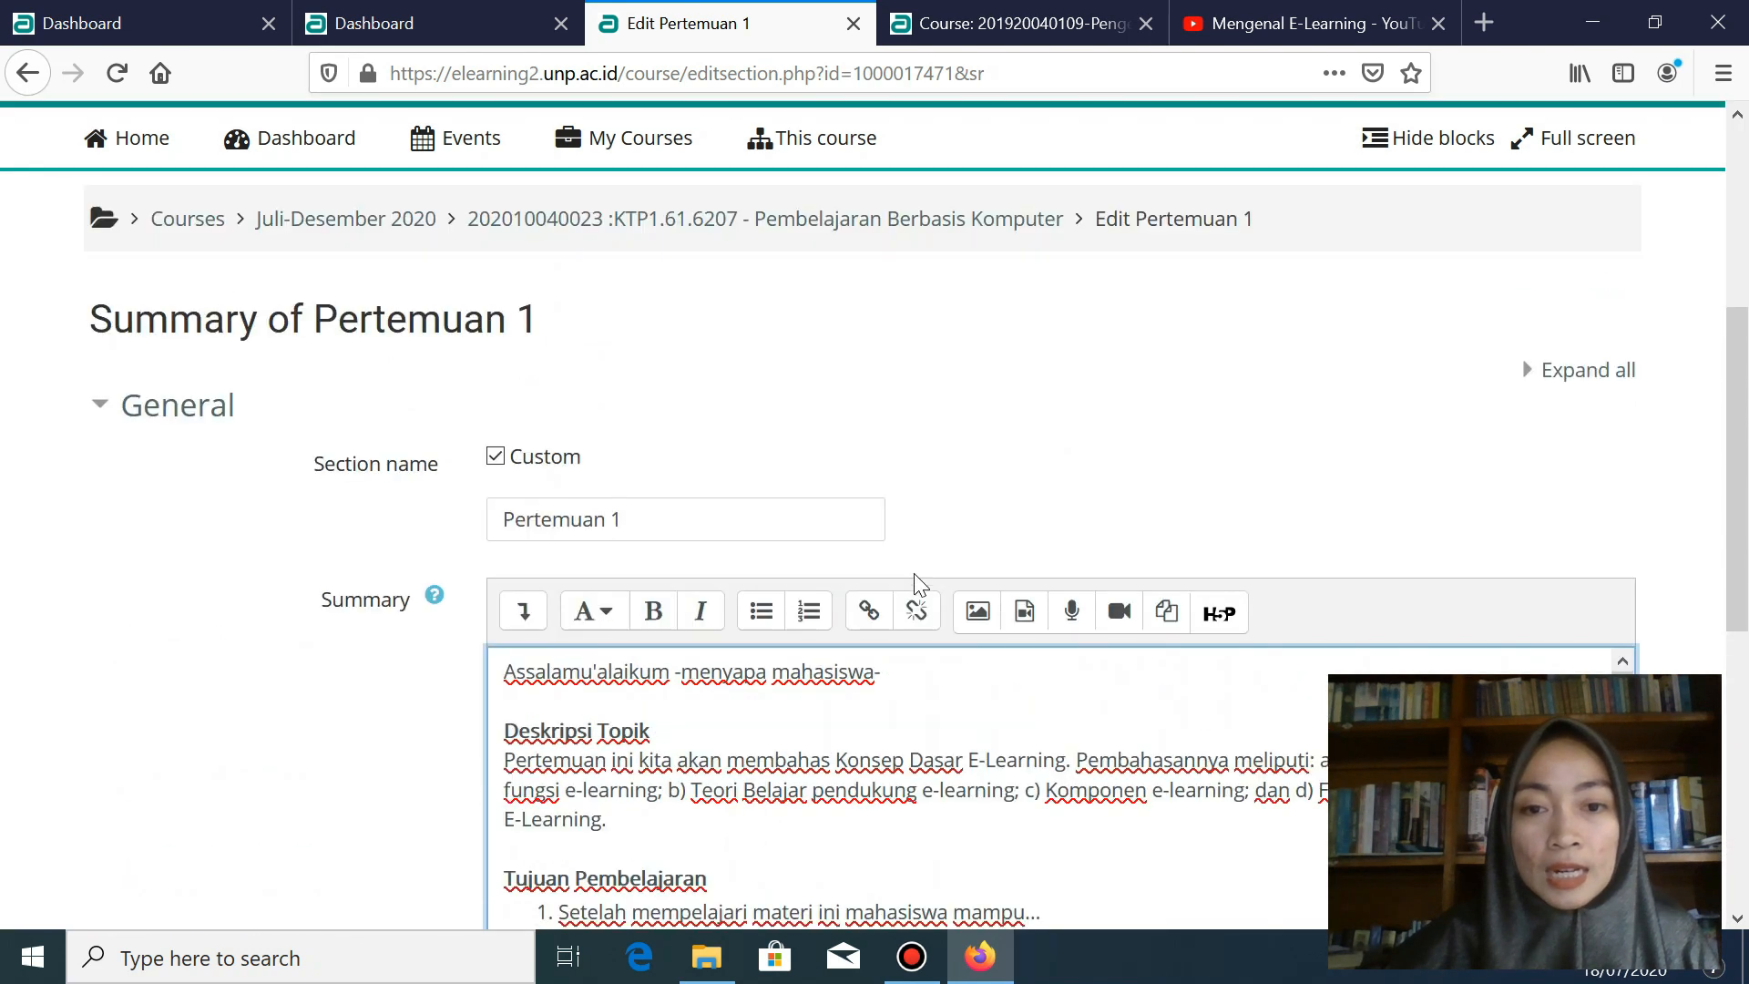
{"action": "left_click", "coordinate": [876, 617]}
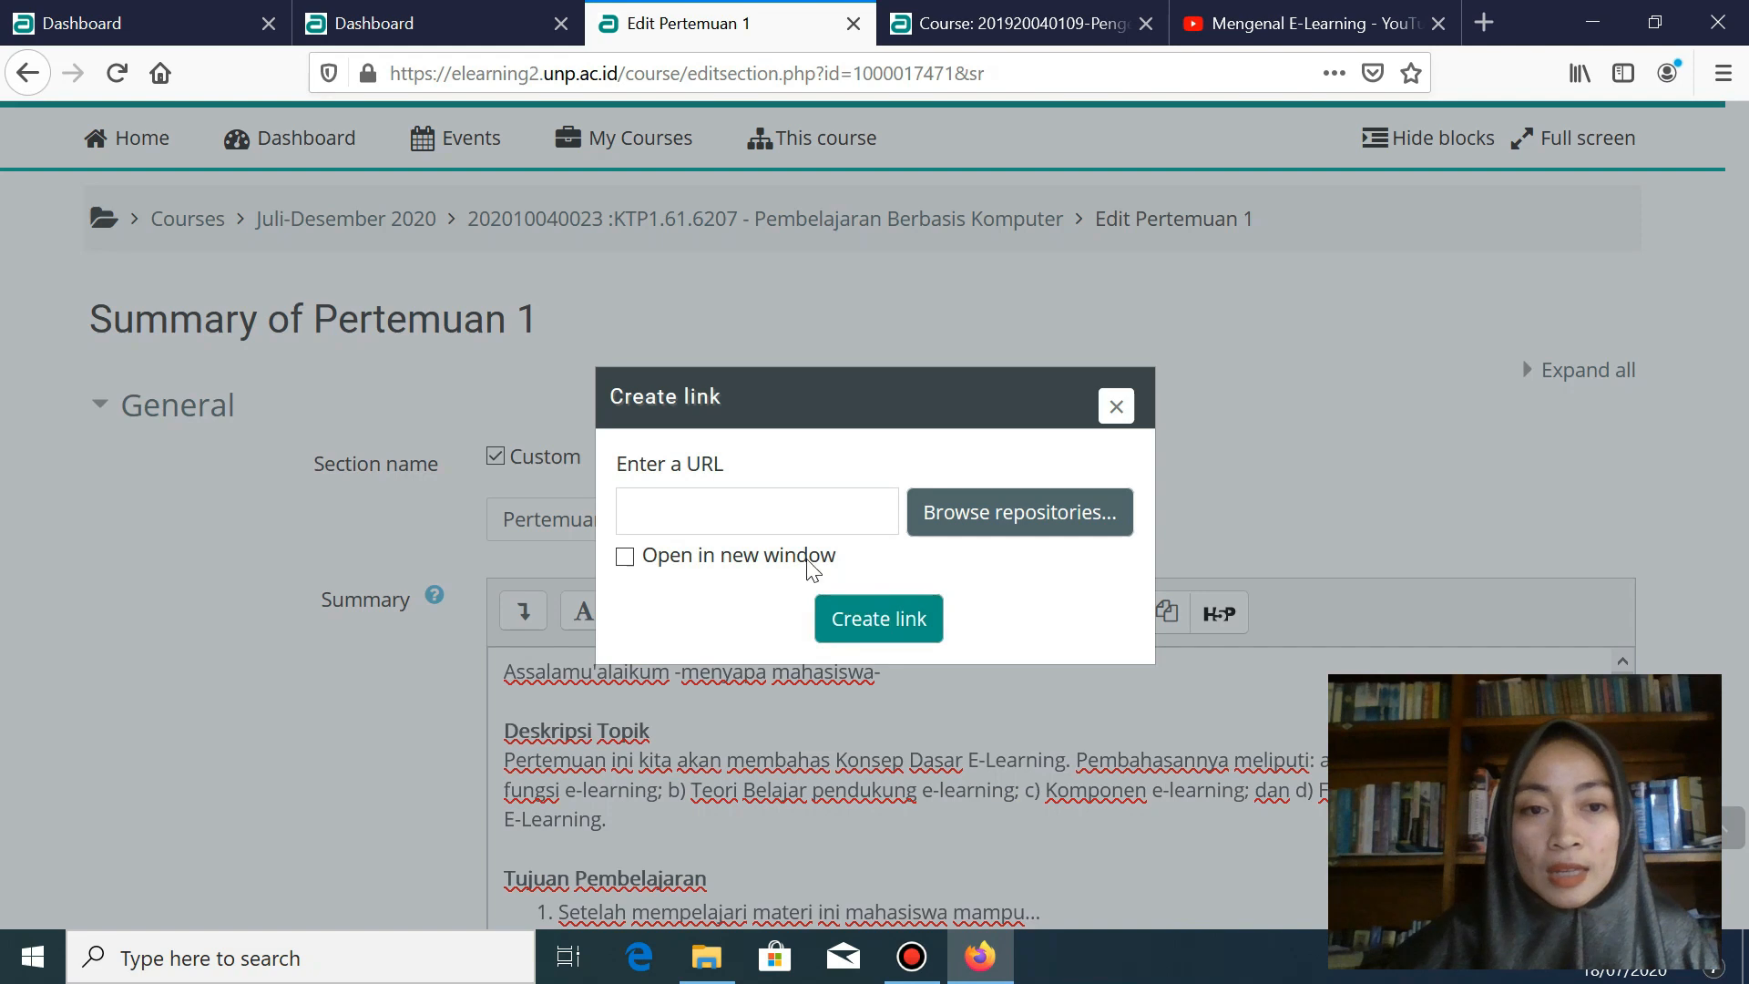
{"action": "left_click", "coordinate": [729, 512]}
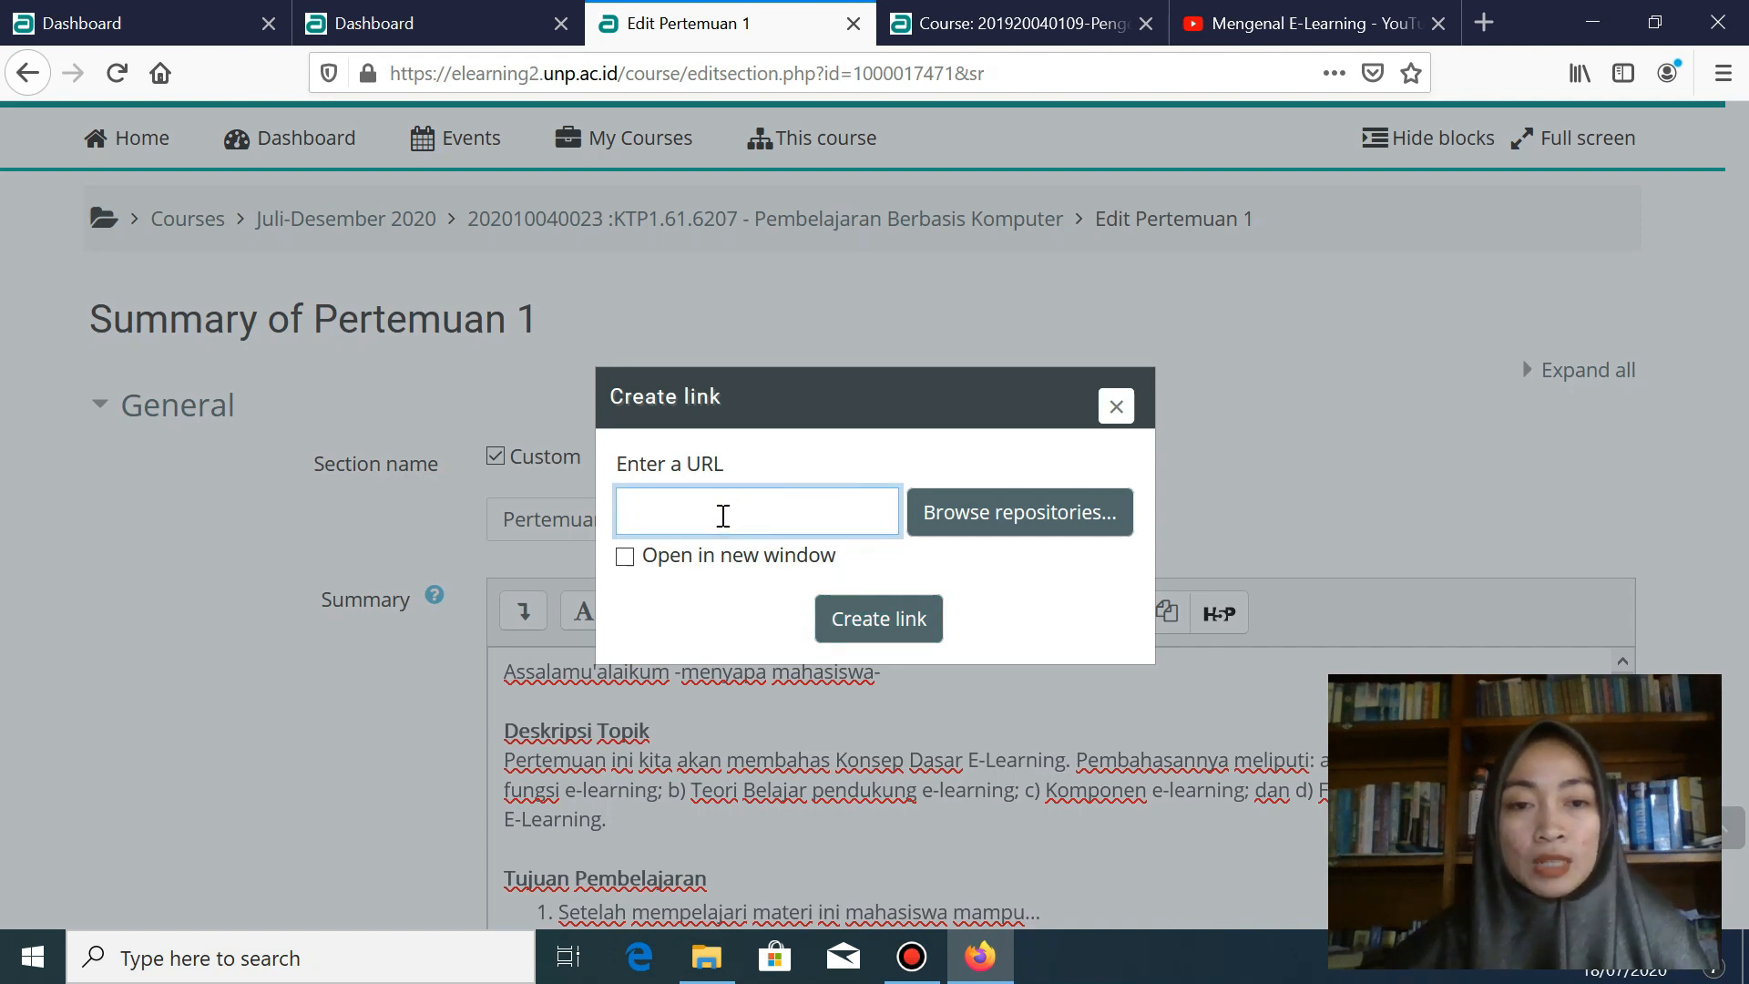
{"action": "key", "text": "ctrl+v"}
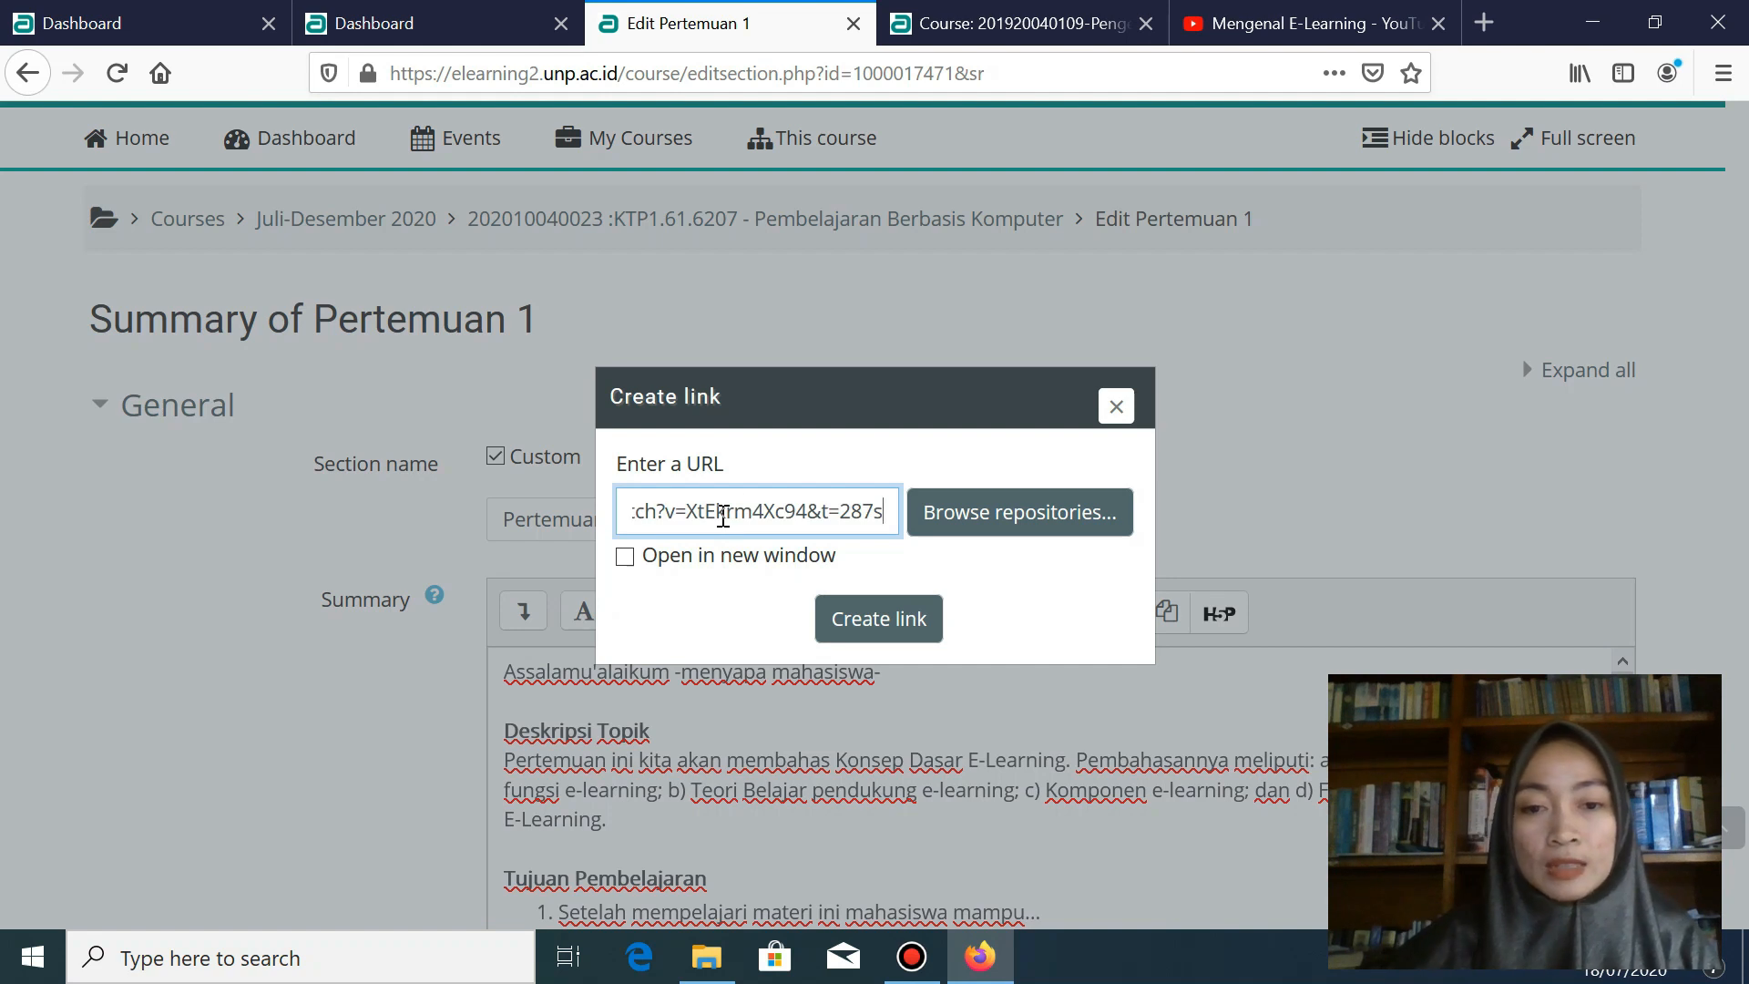
{"action": "left_click", "coordinate": [857, 629]}
{"action": "scroll", "coordinate": [858, 623], "scroll_direction": "down", "scroll_amount": 2}
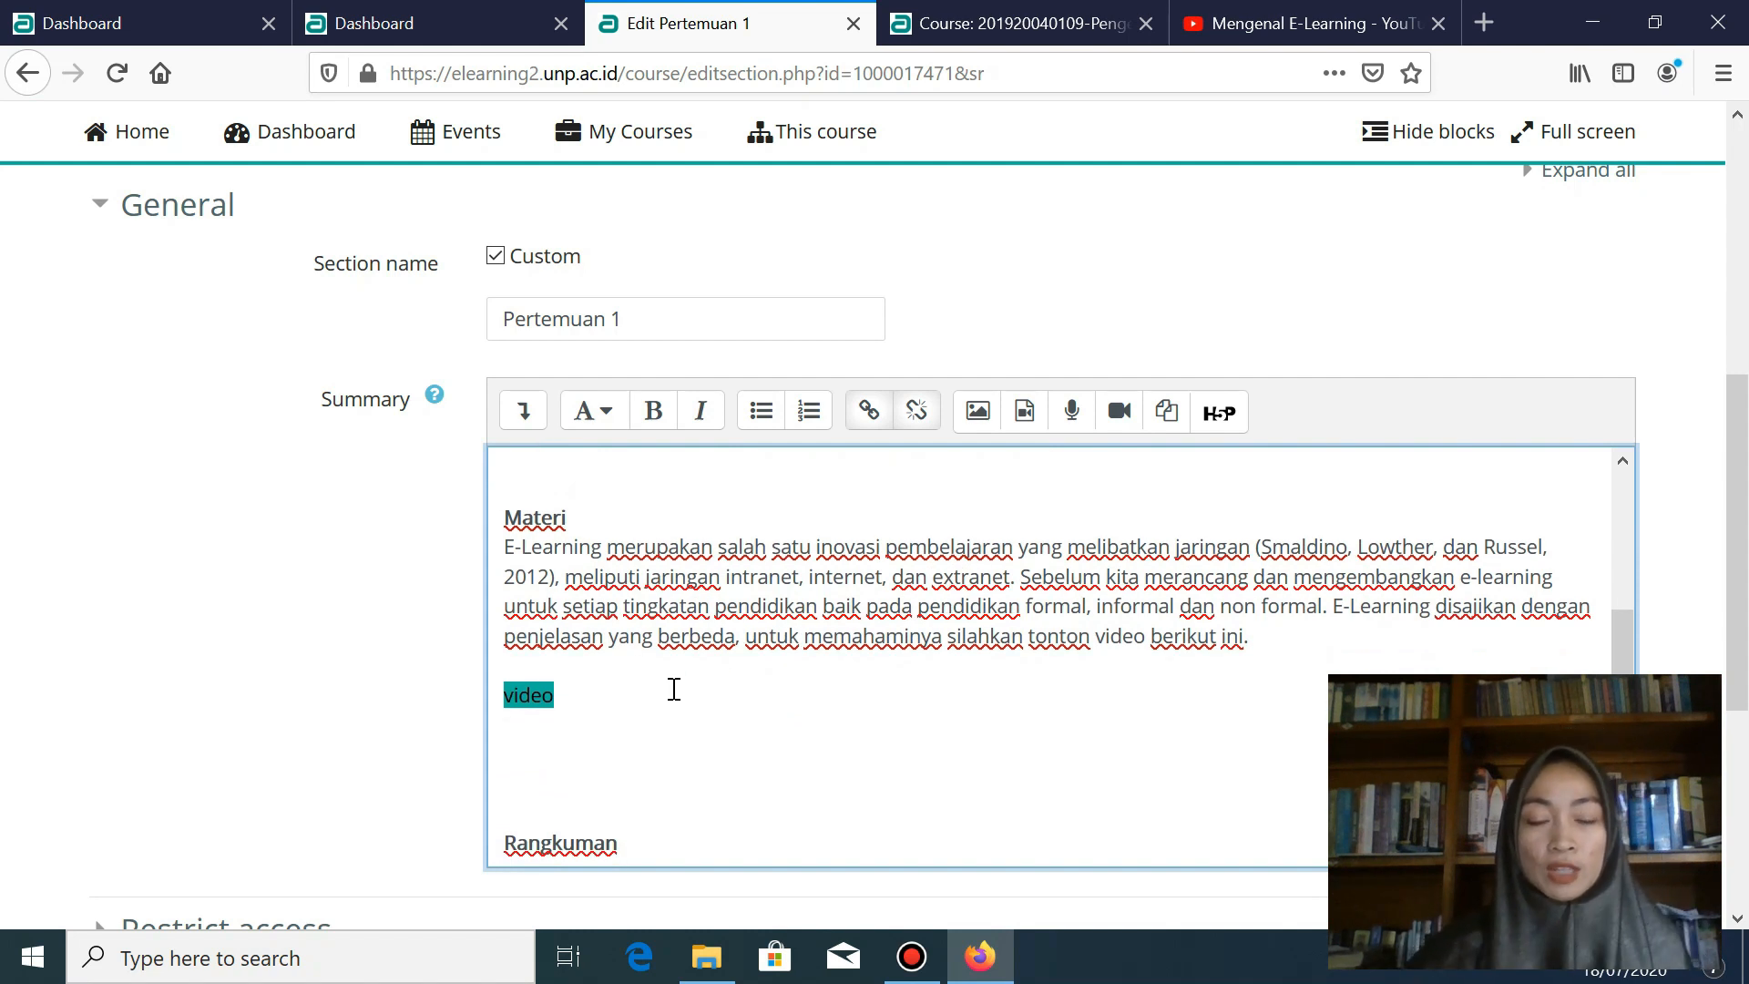
{"action": "scroll", "coordinate": [685, 690], "scroll_direction": "down", "scroll_amount": 3}
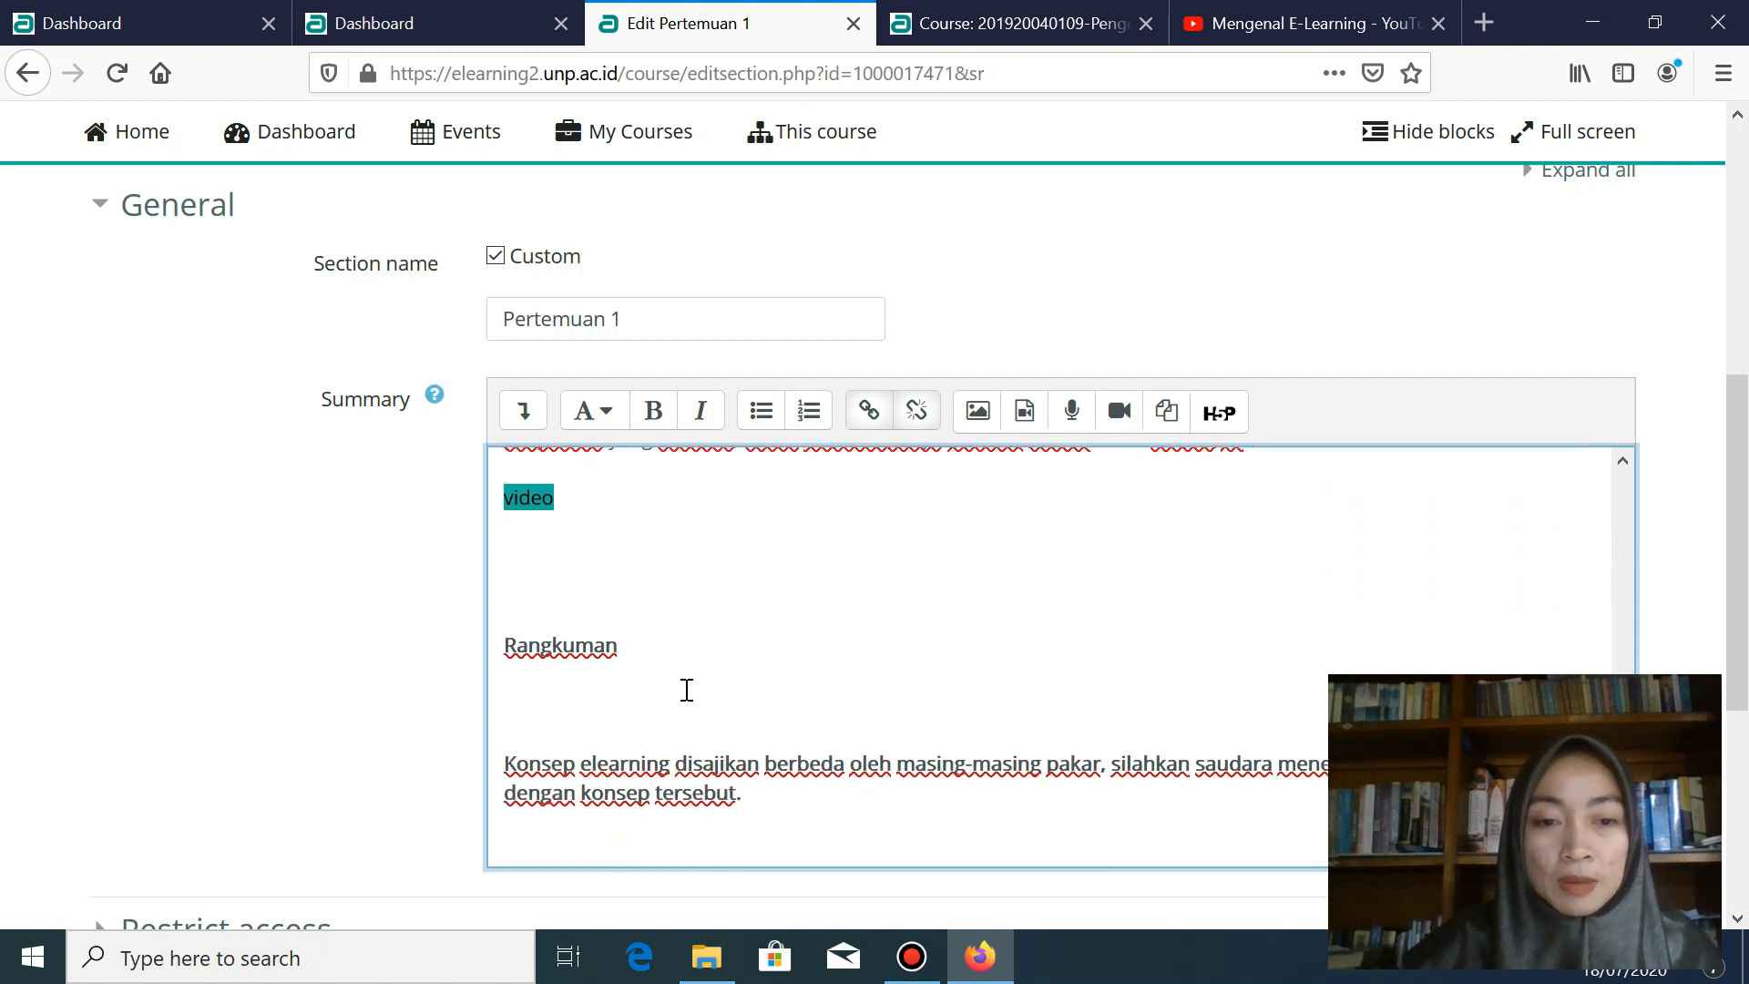
{"action": "scroll", "coordinate": [687, 690], "scroll_direction": "down", "scroll_amount": 5}
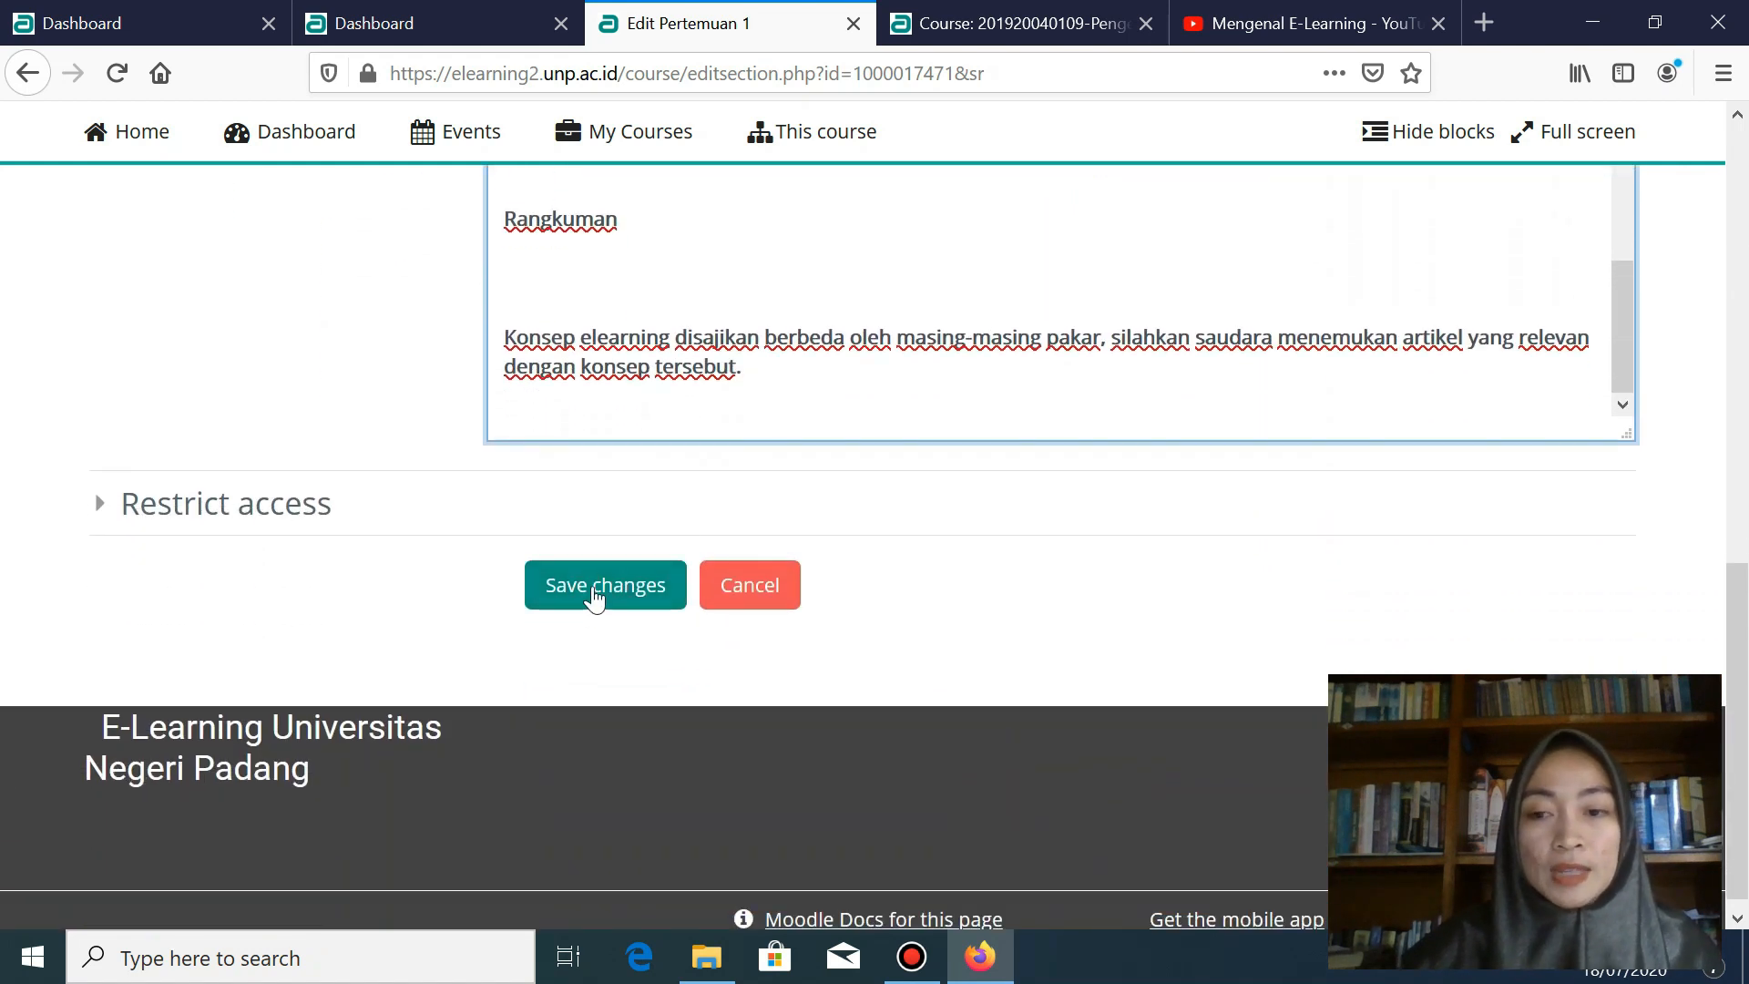
- Save the Pertemuan 1 changes and check the embedded Mengenal E-Learning video on the course page
{"action": "left_click", "coordinate": [594, 596]}
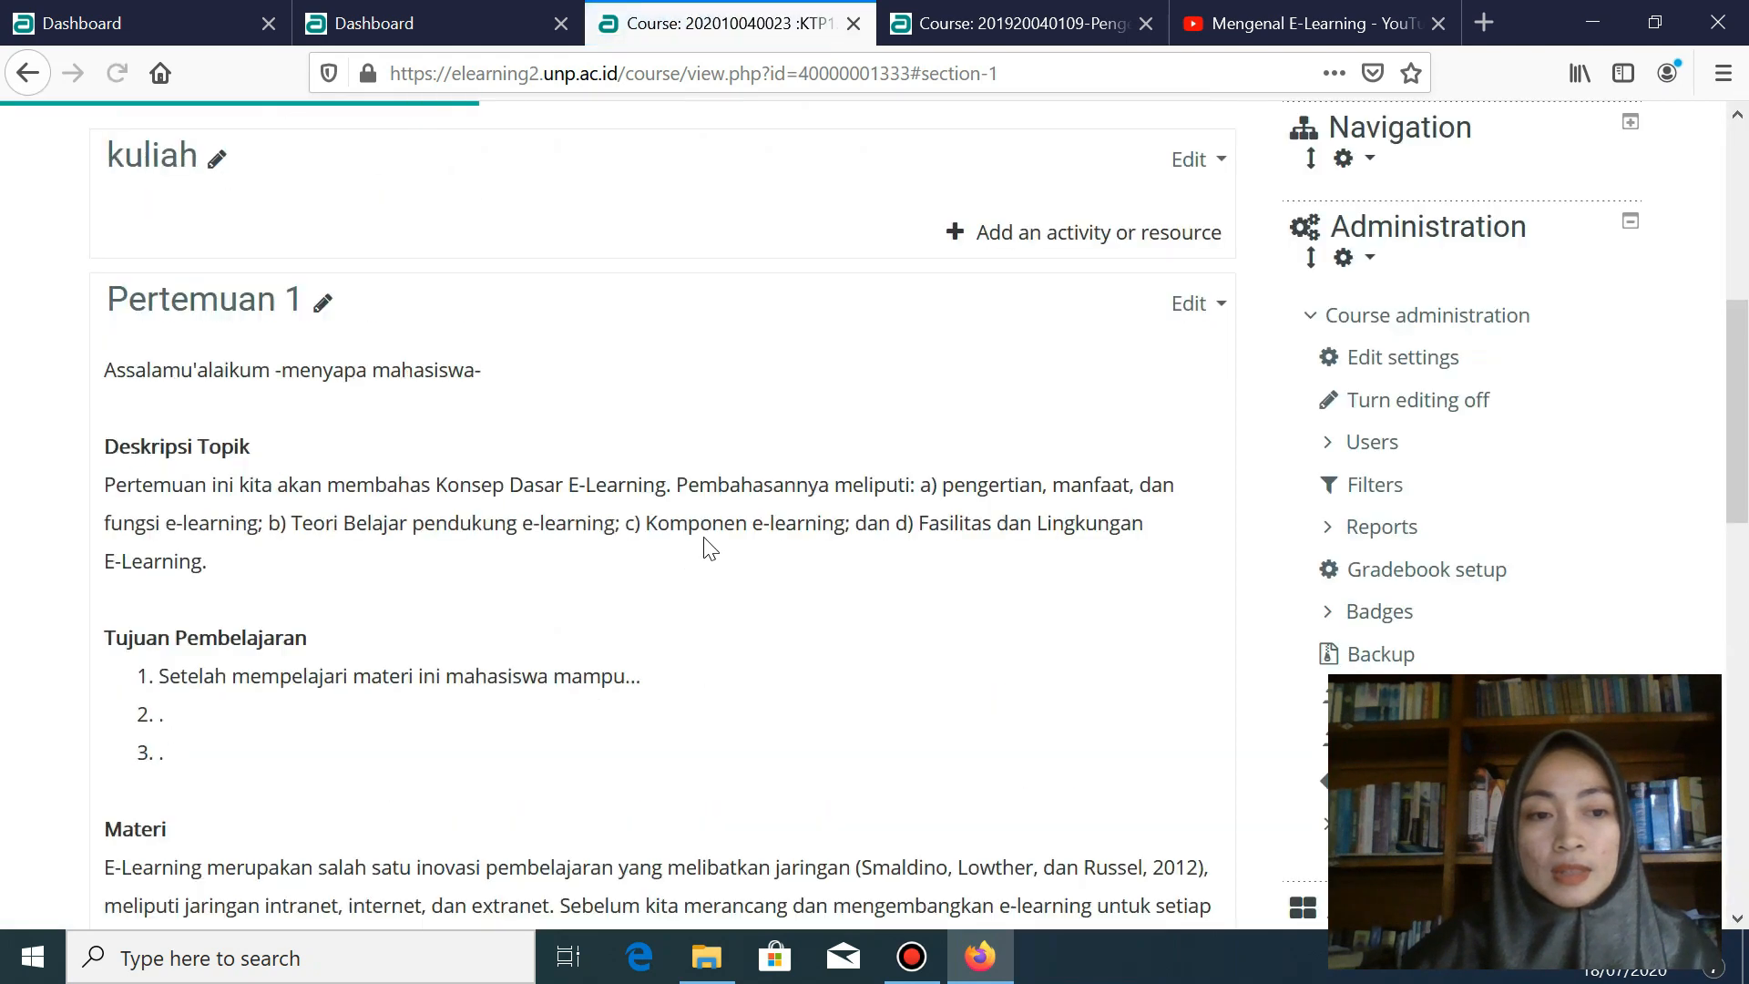
{"action": "scroll", "coordinate": [712, 548], "scroll_direction": "down", "scroll_amount": 5}
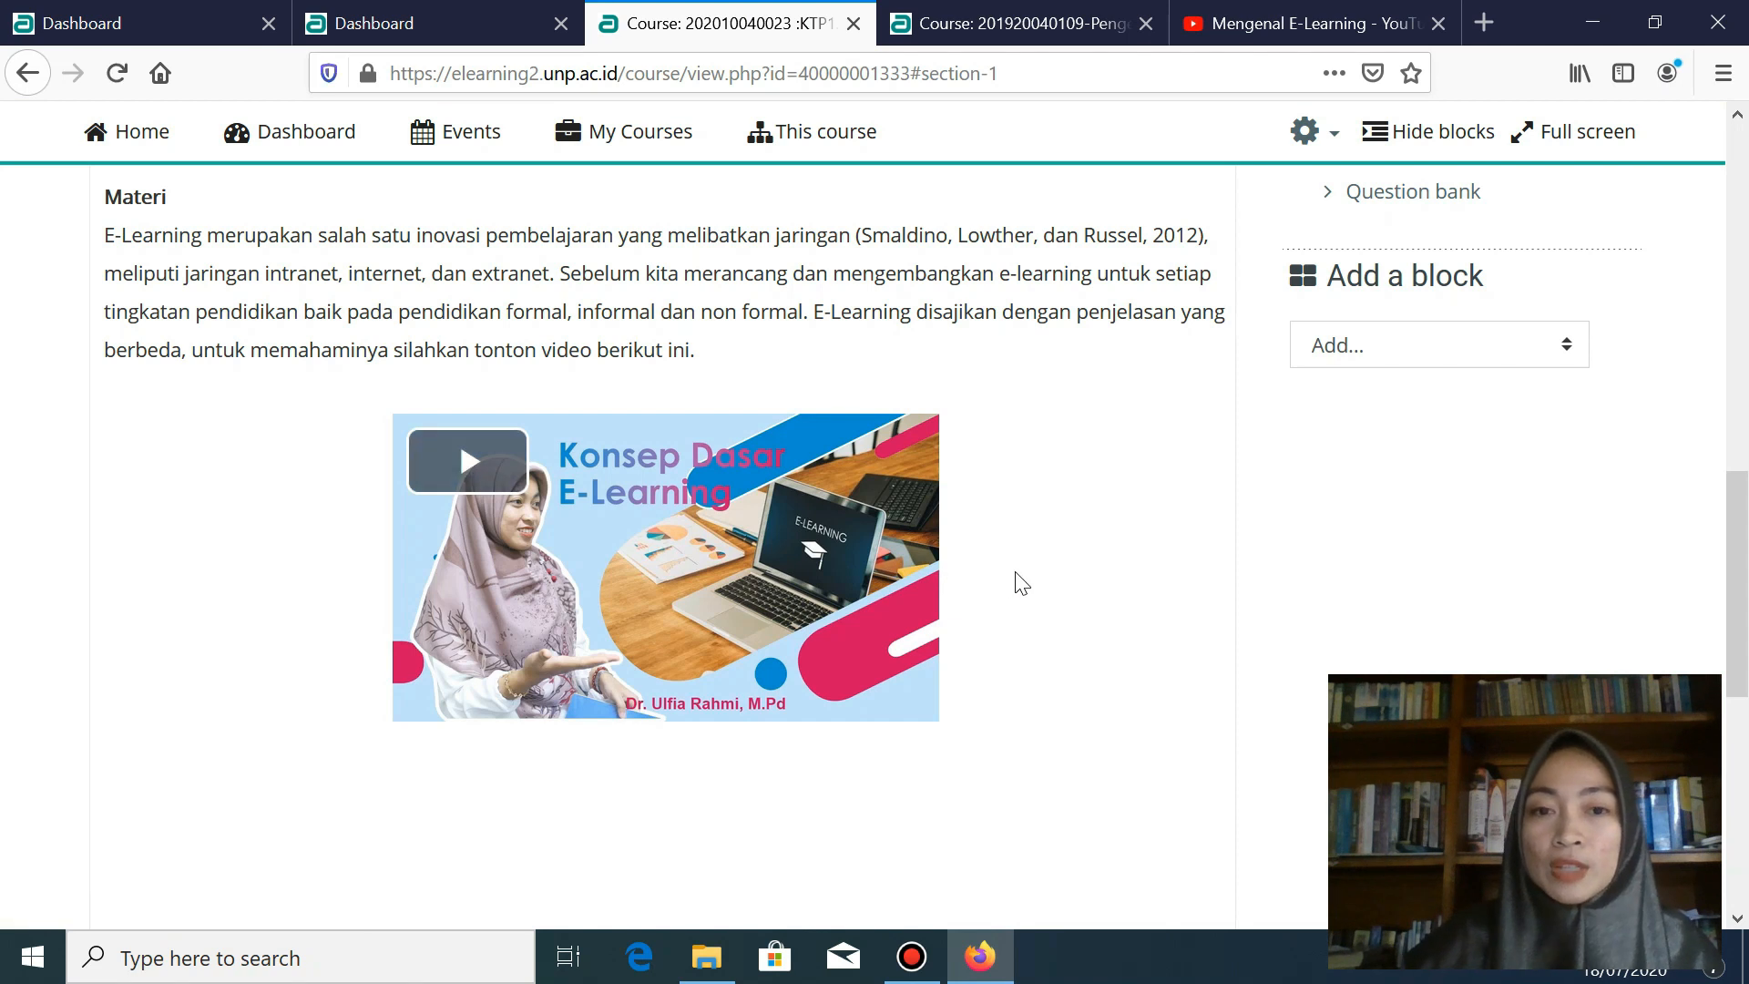
{"action": "scroll", "coordinate": [1021, 583], "scroll_direction": "up", "scroll_amount": 5}
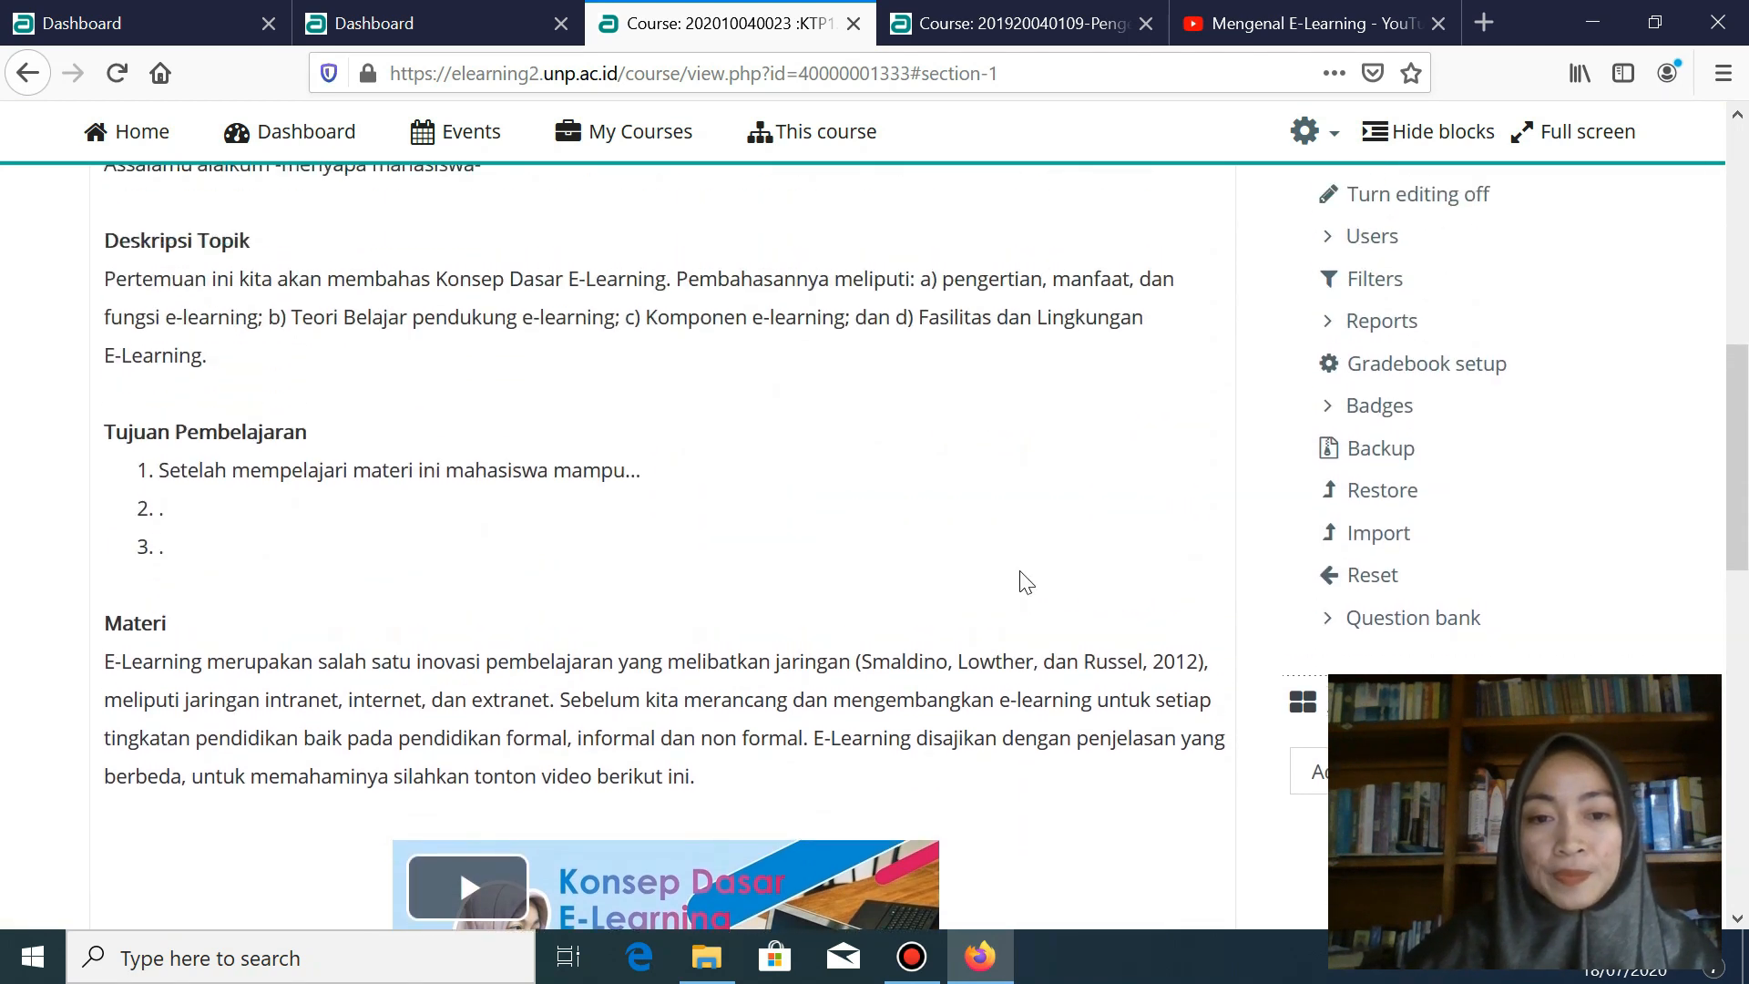
{"action": "scroll", "coordinate": [1024, 582], "scroll_direction": "up", "scroll_amount": 3}
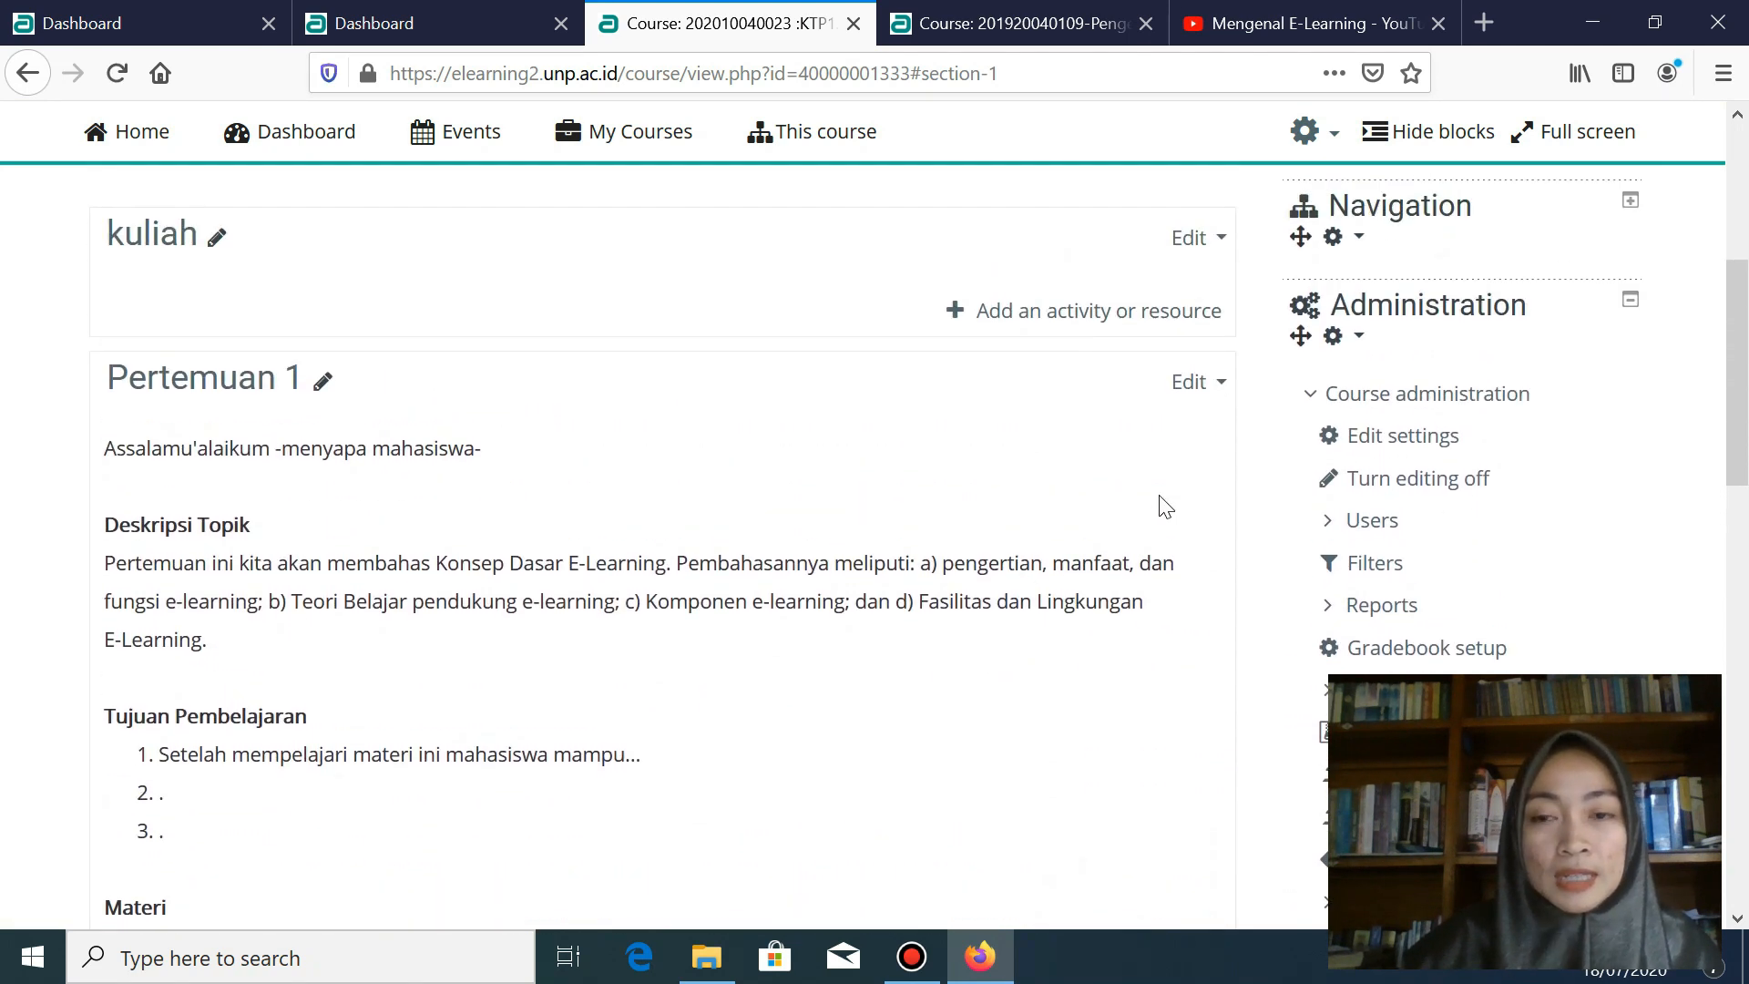
{"action": "left_click", "coordinate": [1204, 399]}
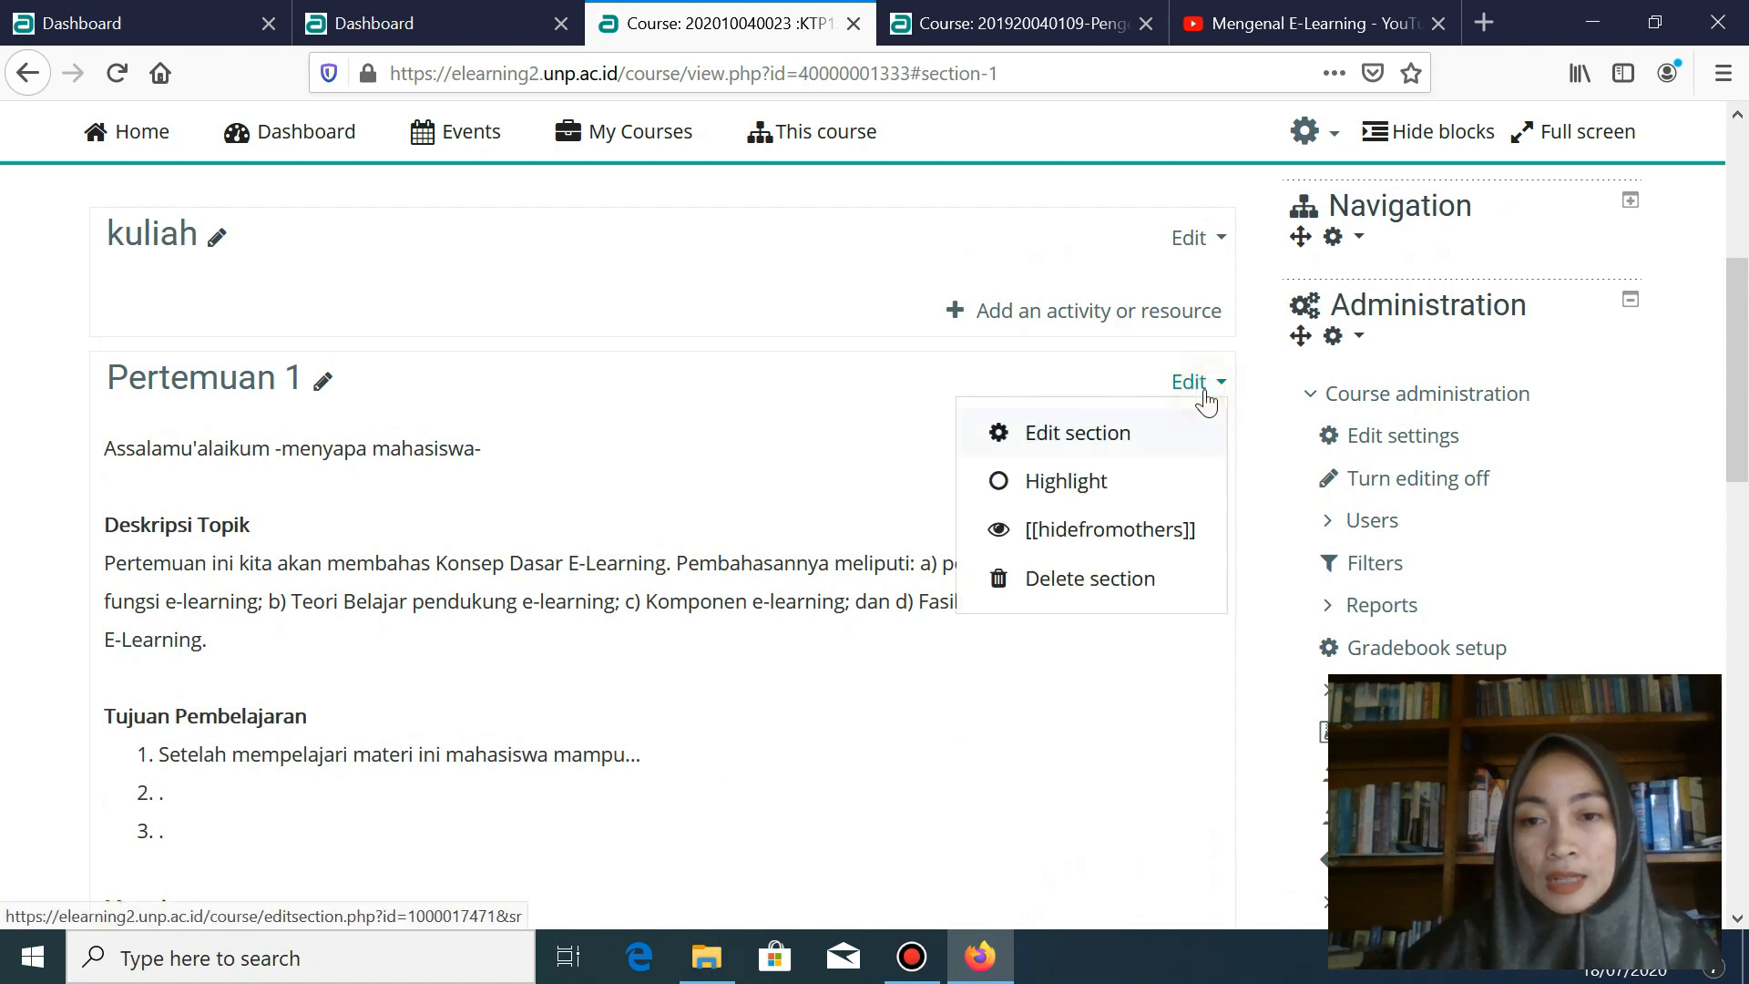
- Reopen Pertemuan 1 for editing and paste the paragraph about finding relevant articles below the video link
{"action": "left_click", "coordinate": [1070, 451]}
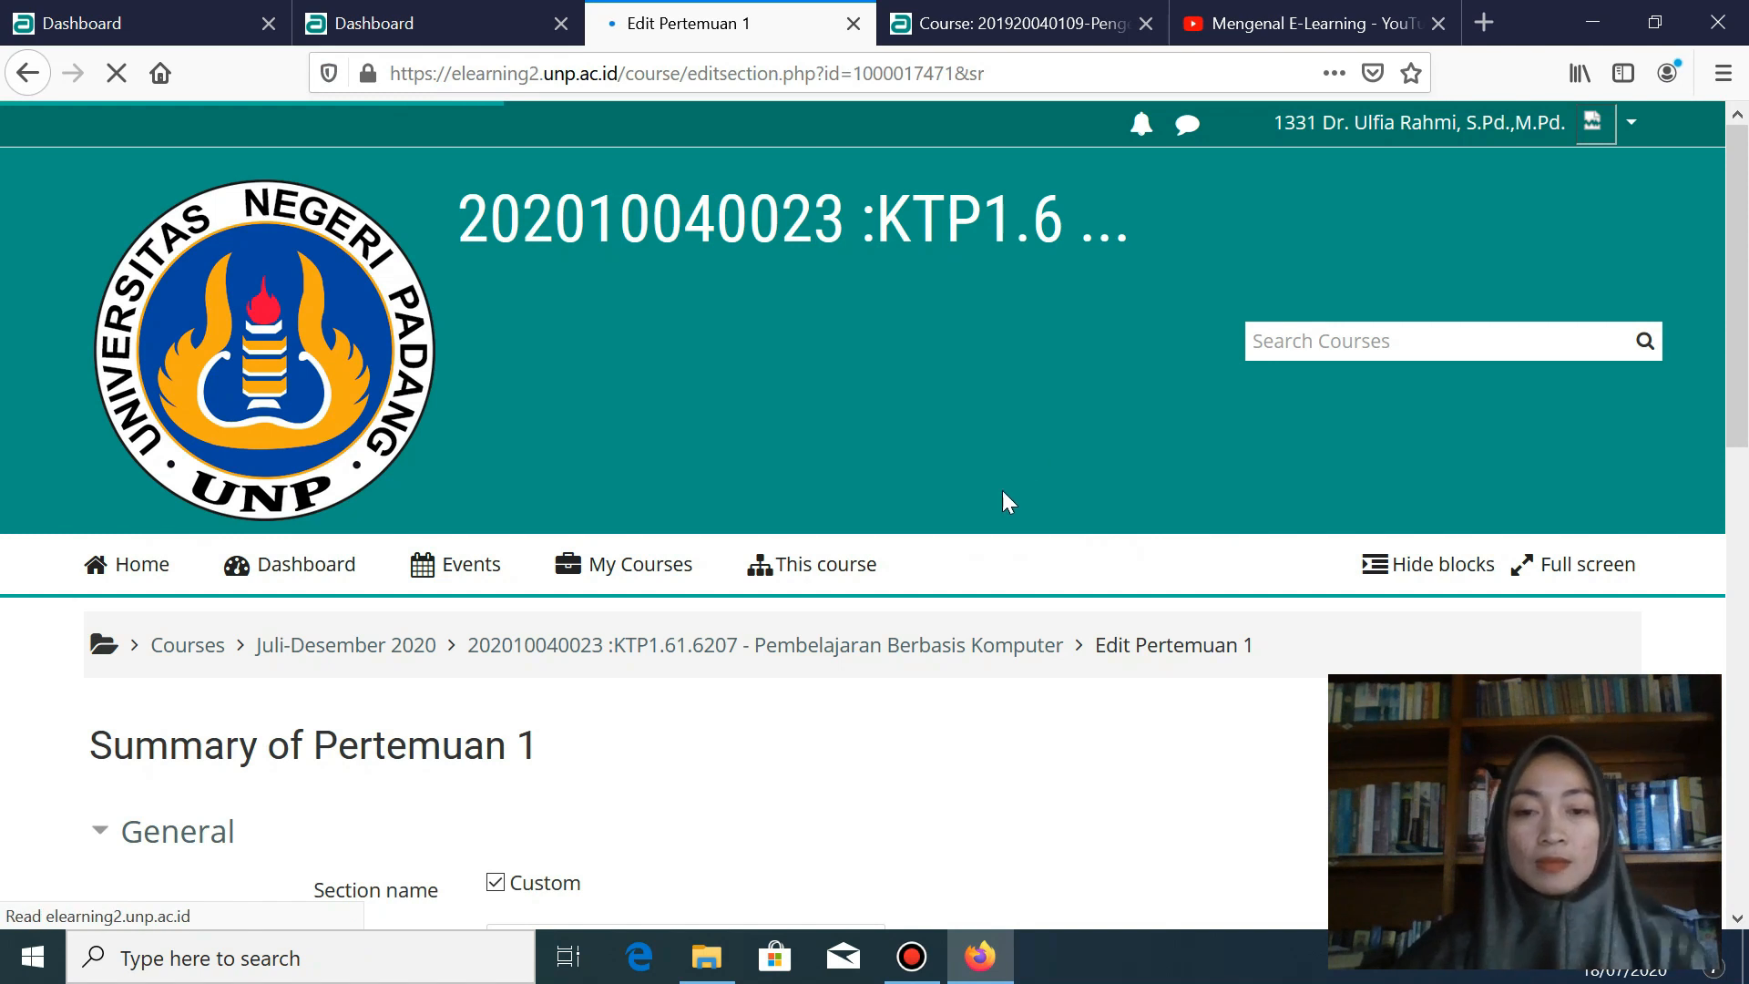
{"action": "scroll", "coordinate": [728, 615], "scroll_direction": "down", "scroll_amount": 10}
{"action": "left_click", "coordinate": [526, 625]}
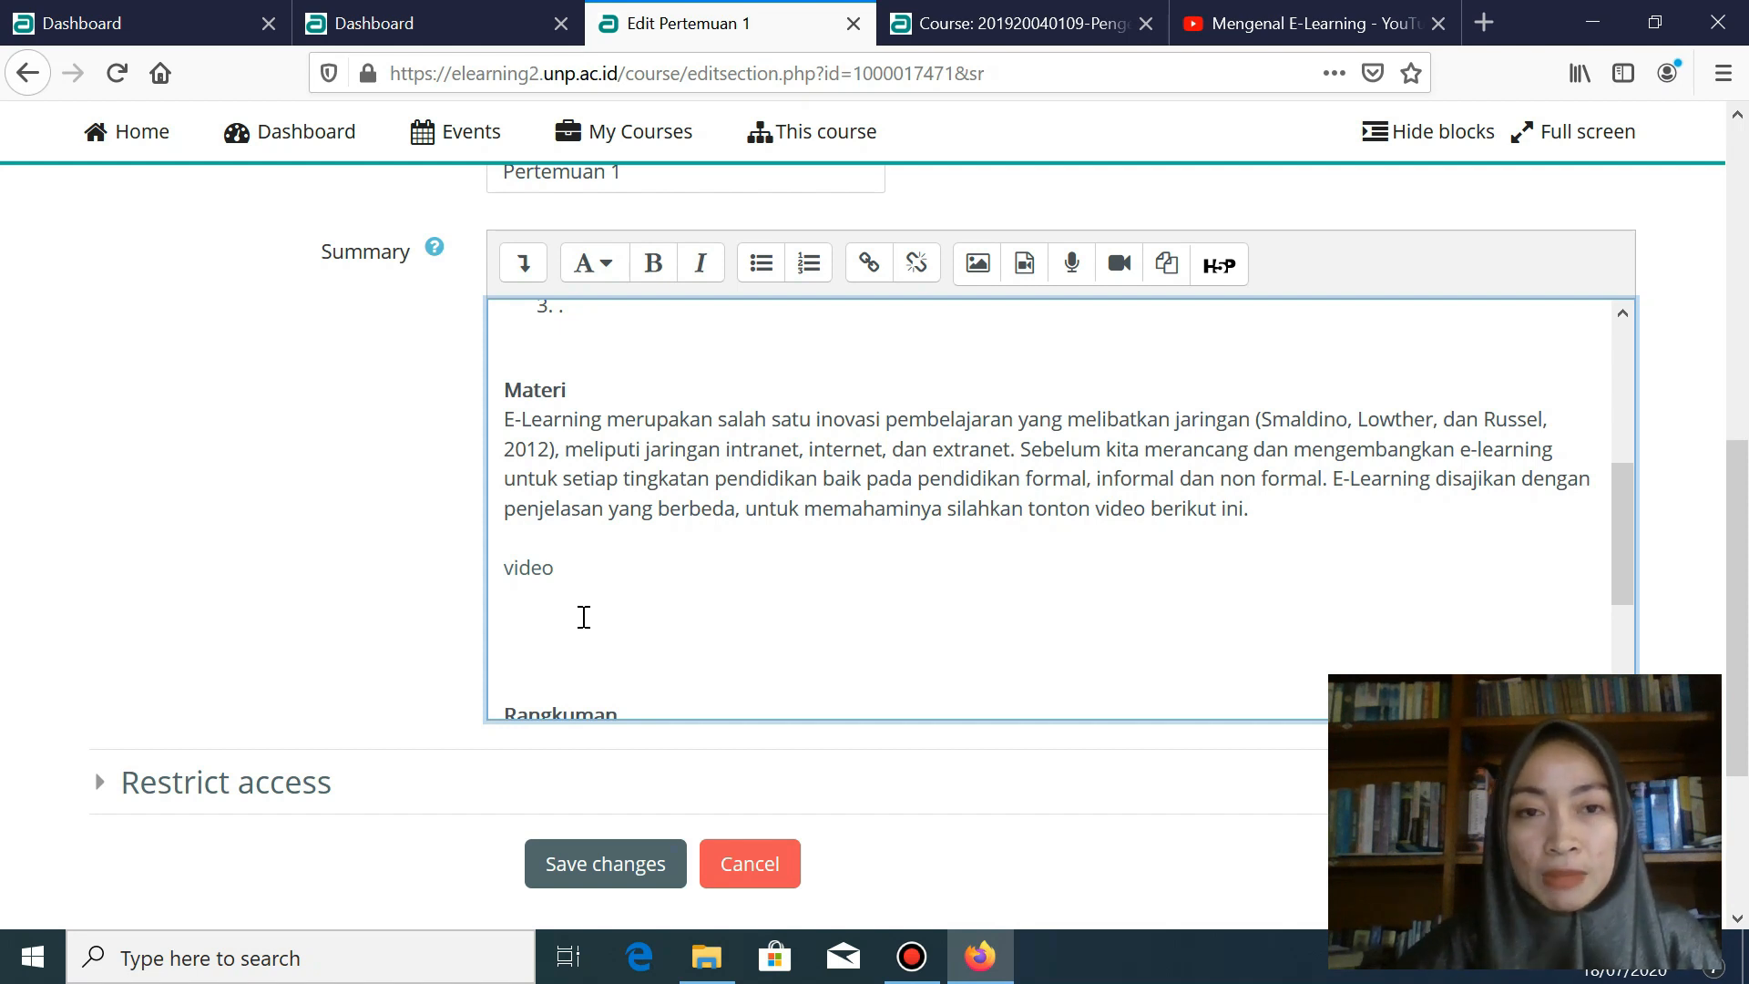
{"action": "type", "text": "Konsep elearning disajikan berbeda oleh masing-masing pakar, silahkan saudara menemukan artikel yang relevan dengan konsep tersebut."}
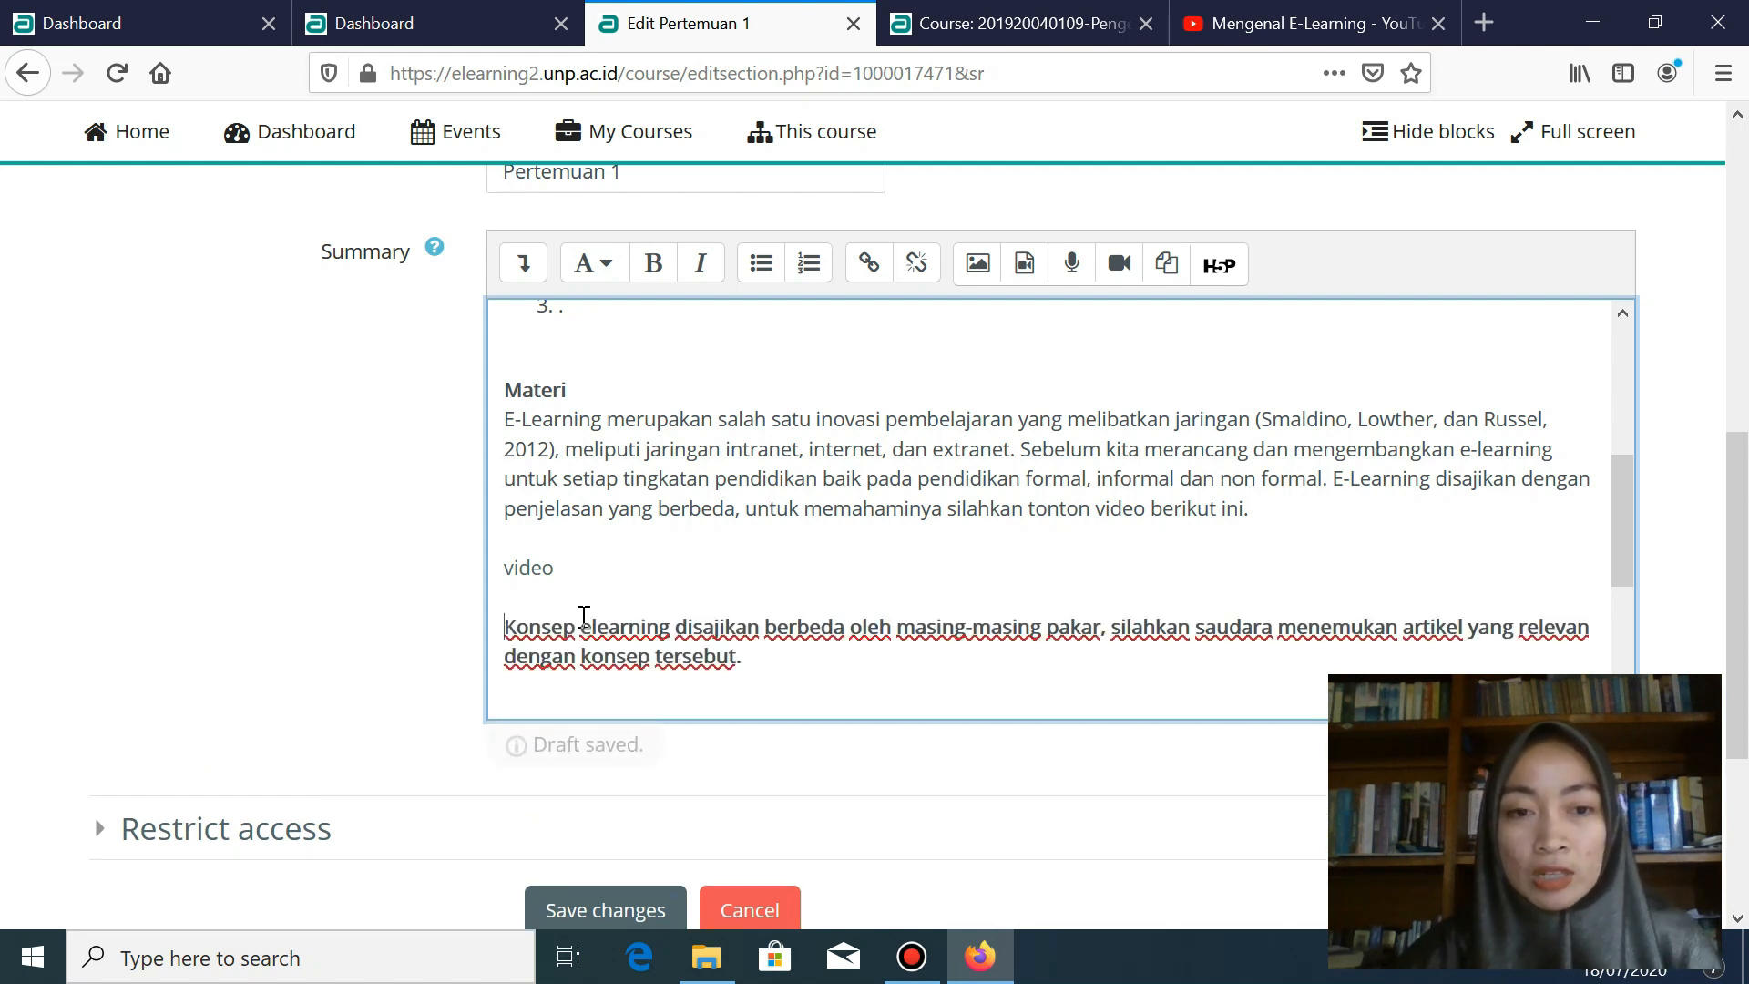
{"action": "left_click_drag", "start_coordinate": [593, 670], "coordinate": [504, 627]}
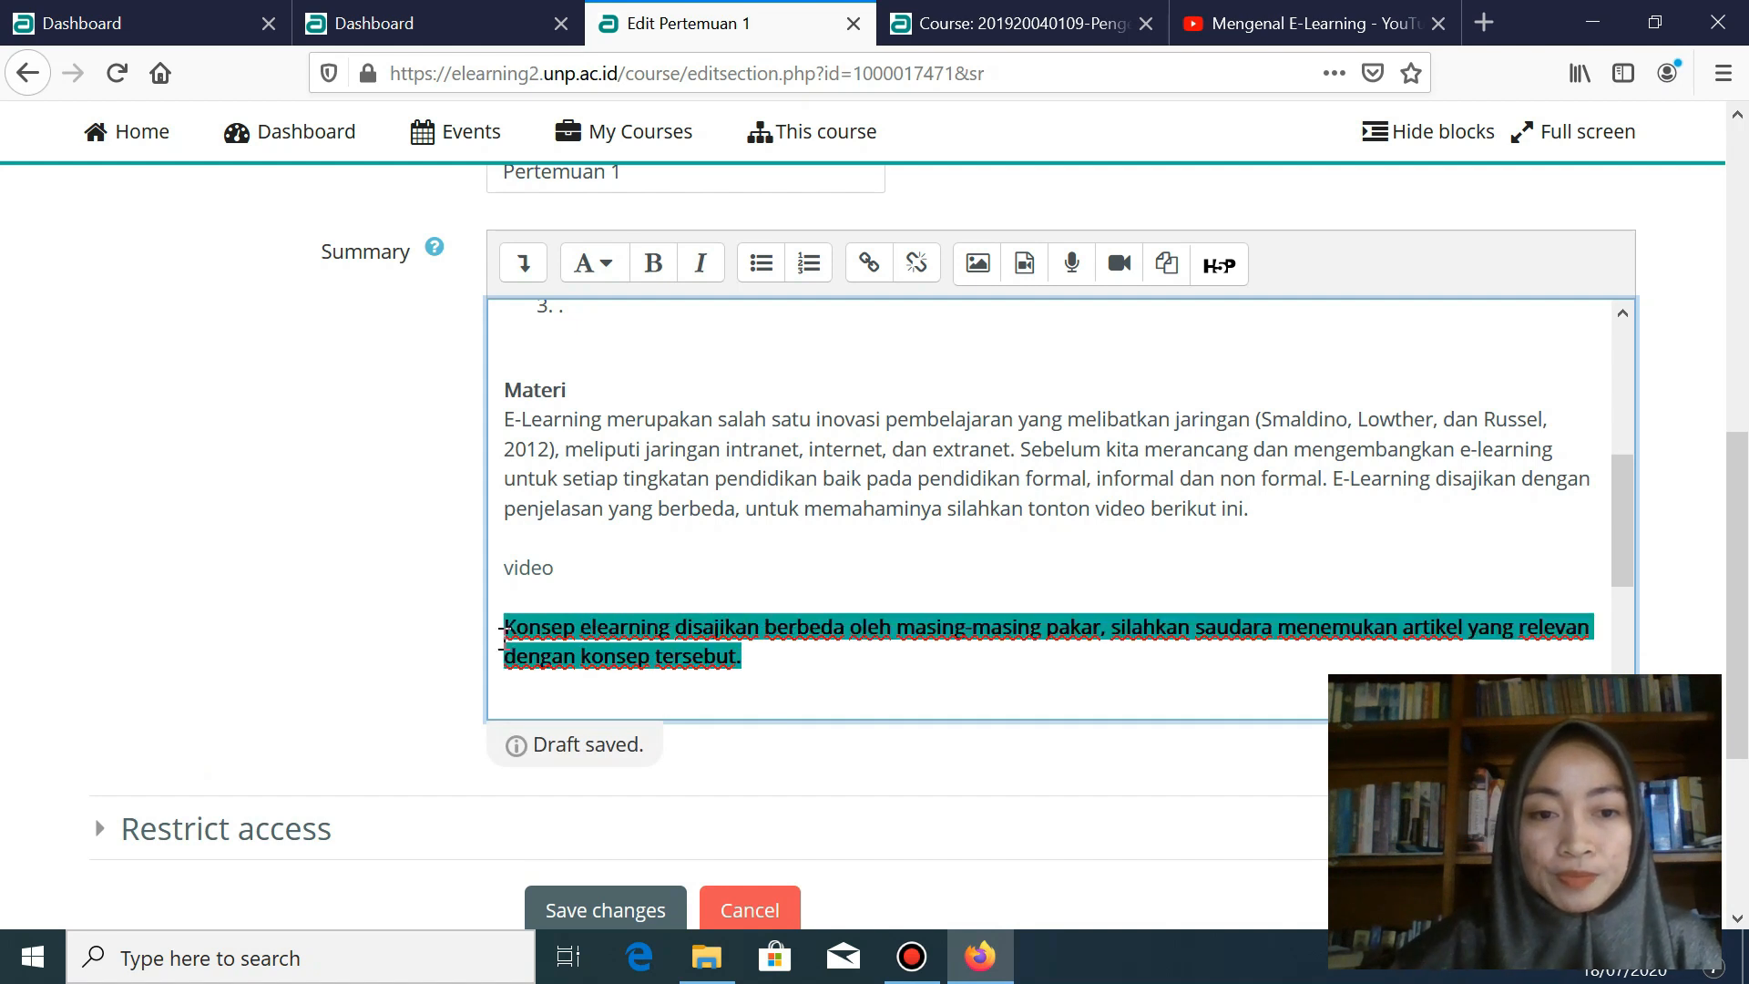
- Replace that paragraph with the assignment: find at least 5 relevant articles from the video, then review them
{"action": "left_click", "coordinate": [650, 265]}
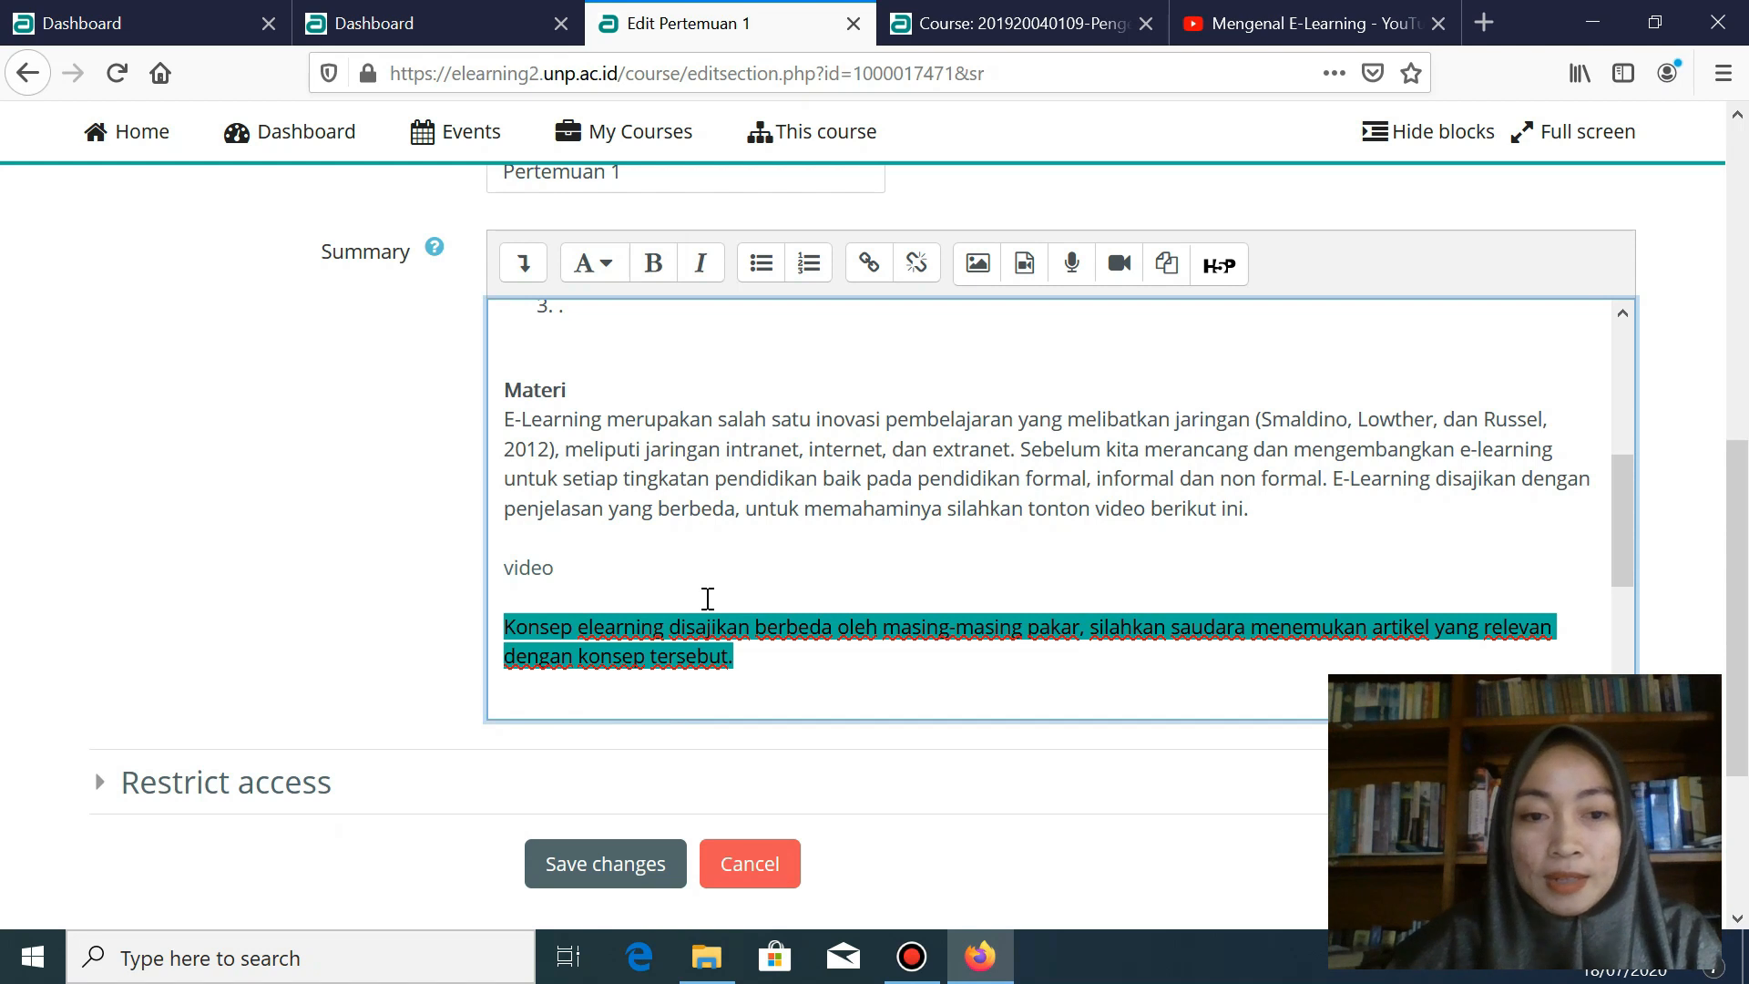
{"action": "key", "text": "Delete"}
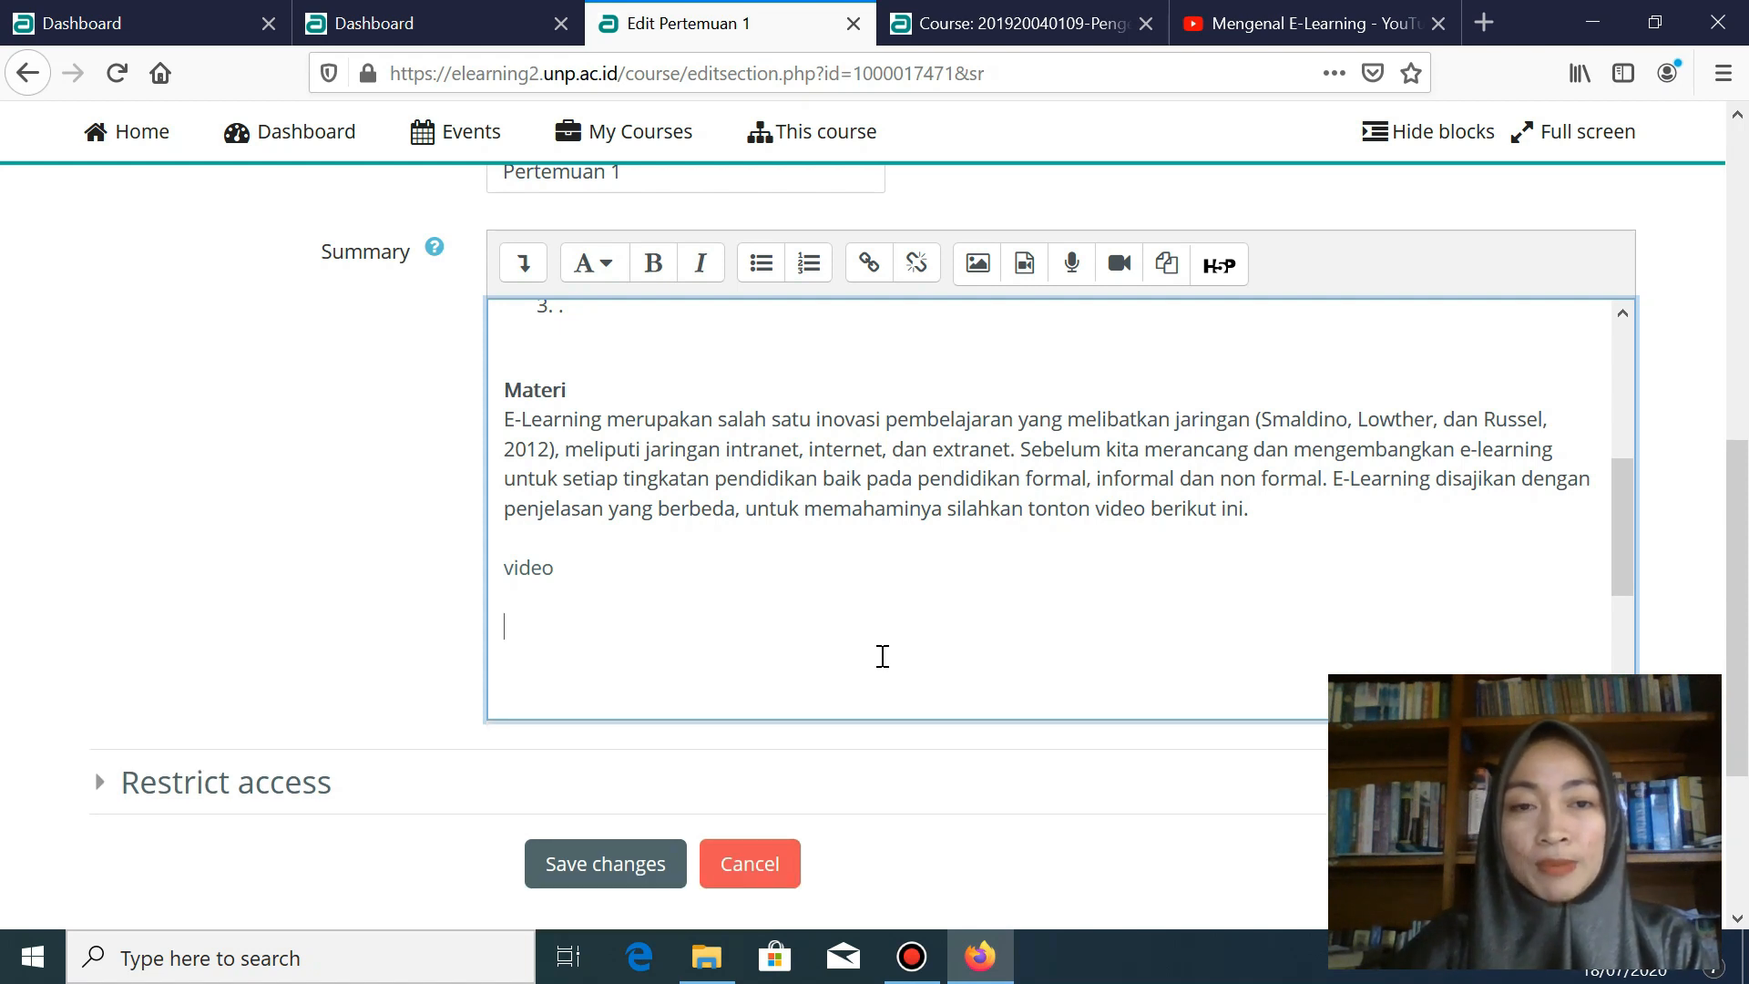
{"action": "key", "text": "ctrl+b"}
{"action": "type", "text": "Berdas"}
{"action": "key", "text": "BackSpace"}
{"action": "key", "text": "BackSpace"}
{"action": "key", "text": "BackSpace"}
{"action": "key", "text": "BackSpace"}
{"action": "key", "text": "BackSpace"}
{"action": "key", "text": "BackSpace"}
{"action": "type", "text": "B"}
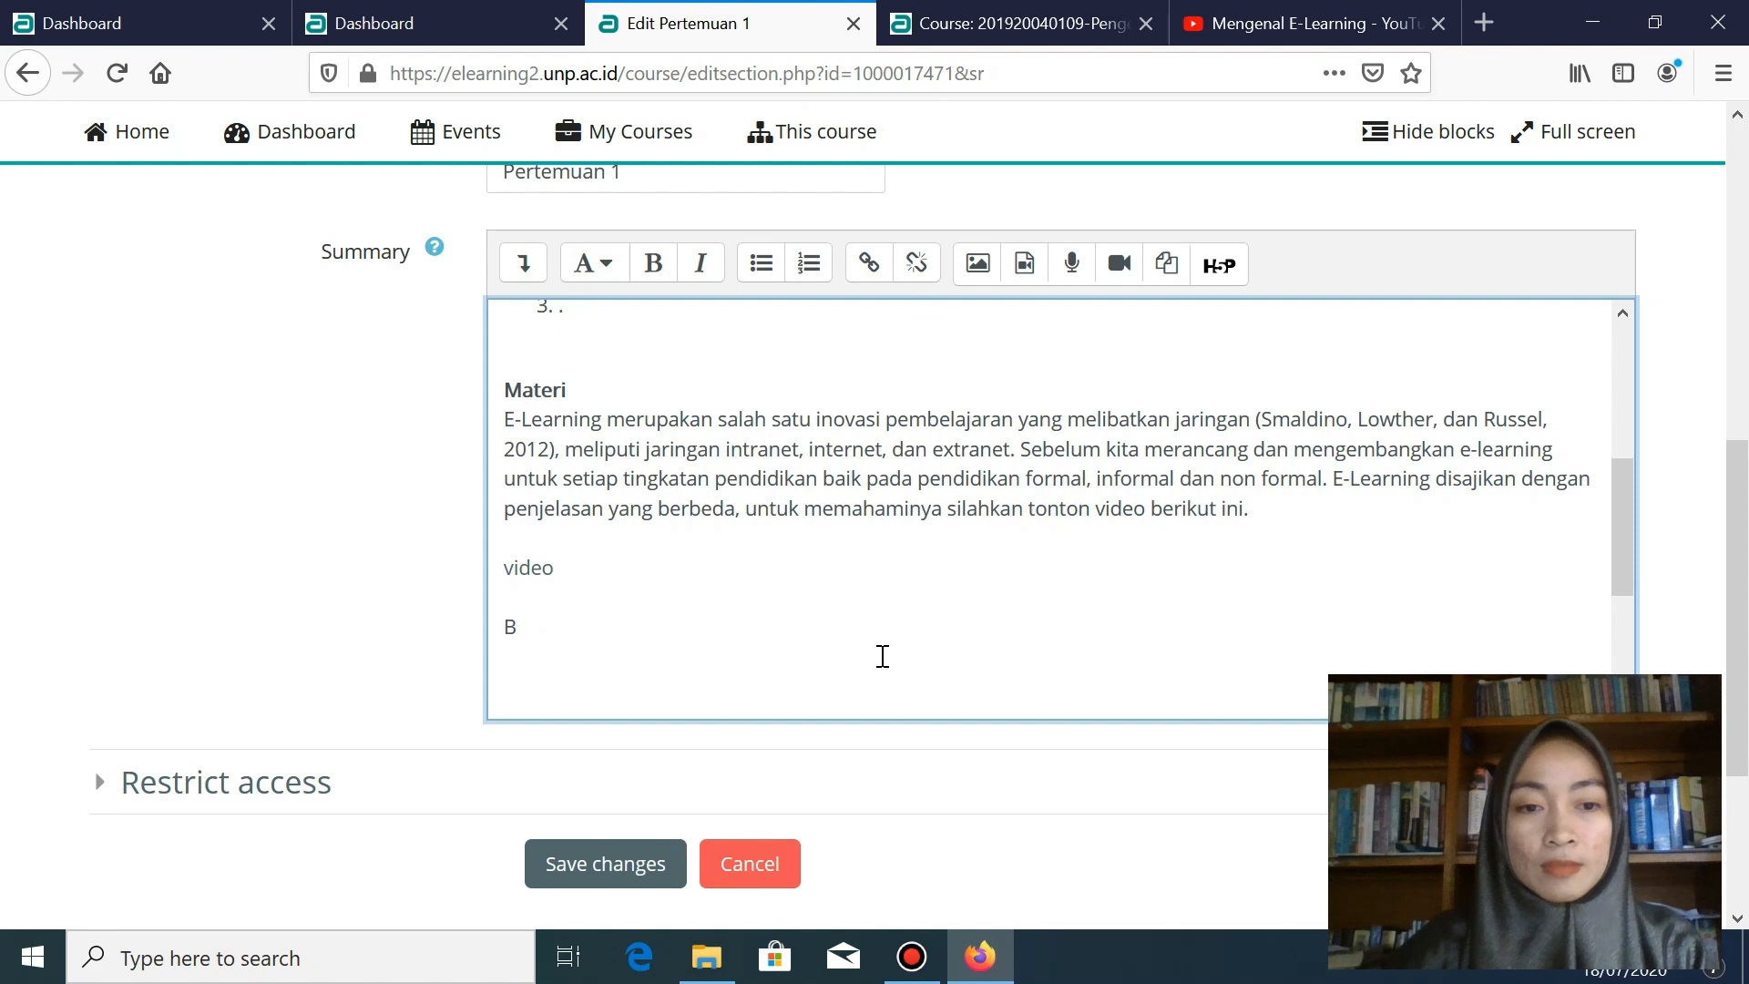
{"action": "type", "text": "erdasarkan "}
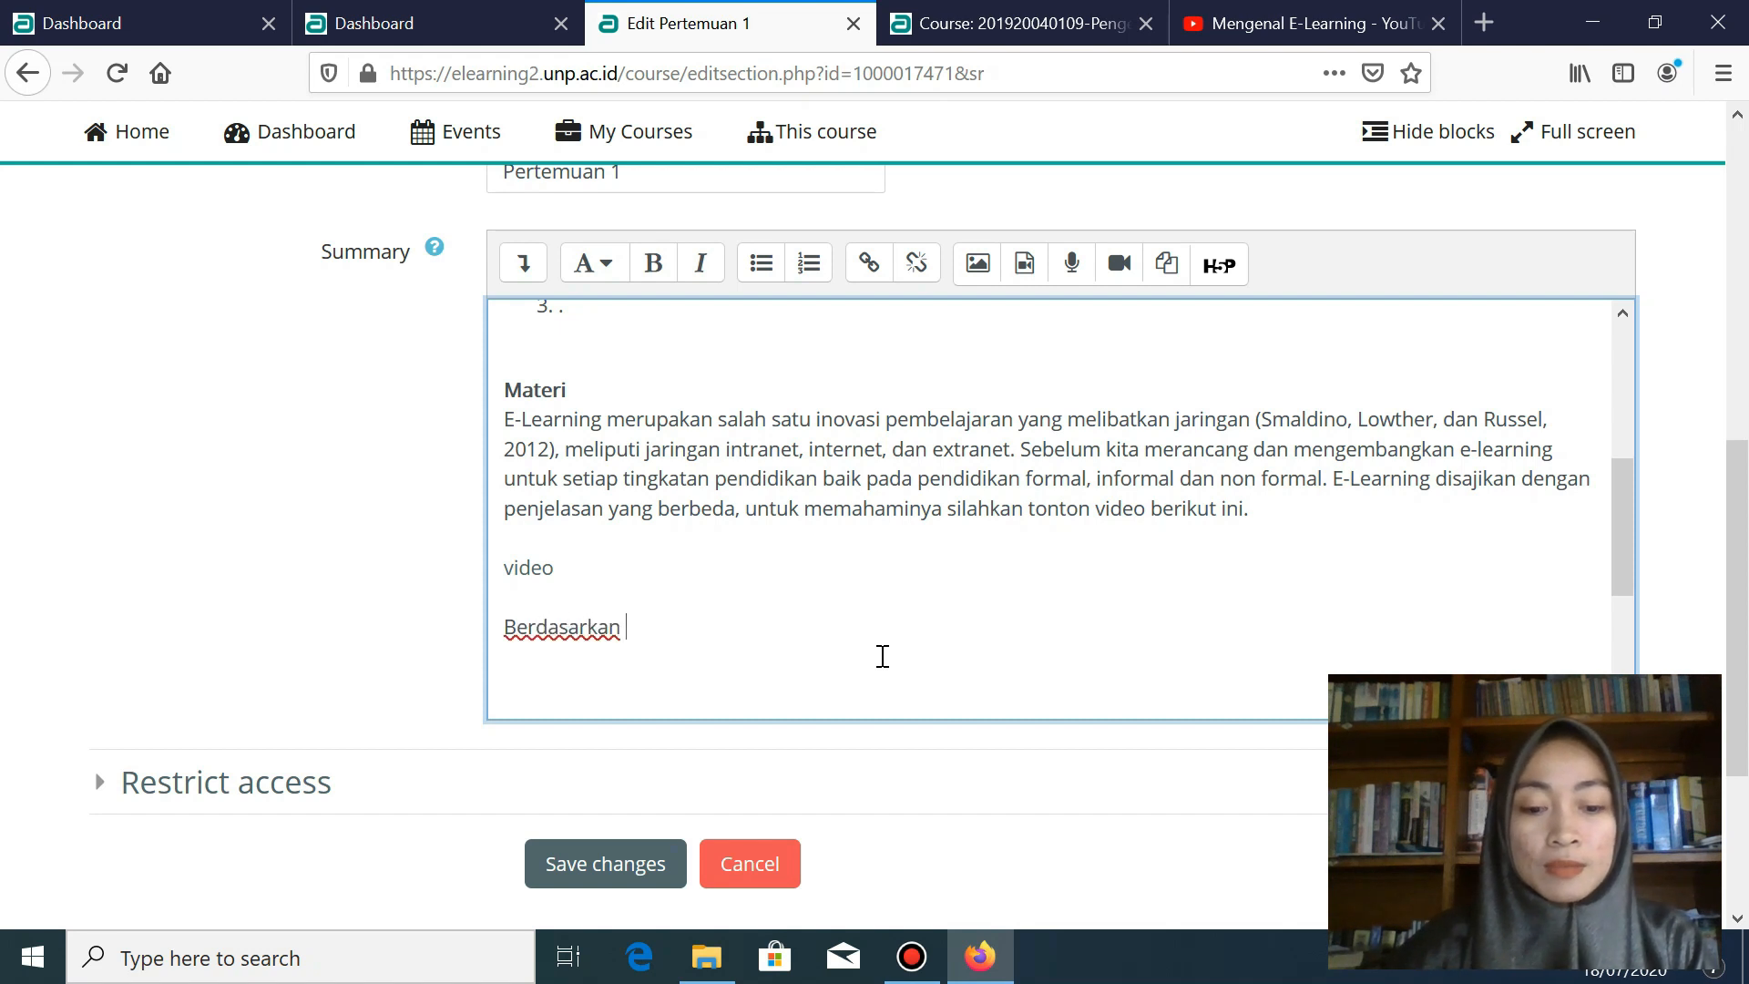
{"action": "type", "text": "video yang telah saudara amati, silahkan temukan minimal 5 artikel relevan dengan konsep yang saudara pahmi"}
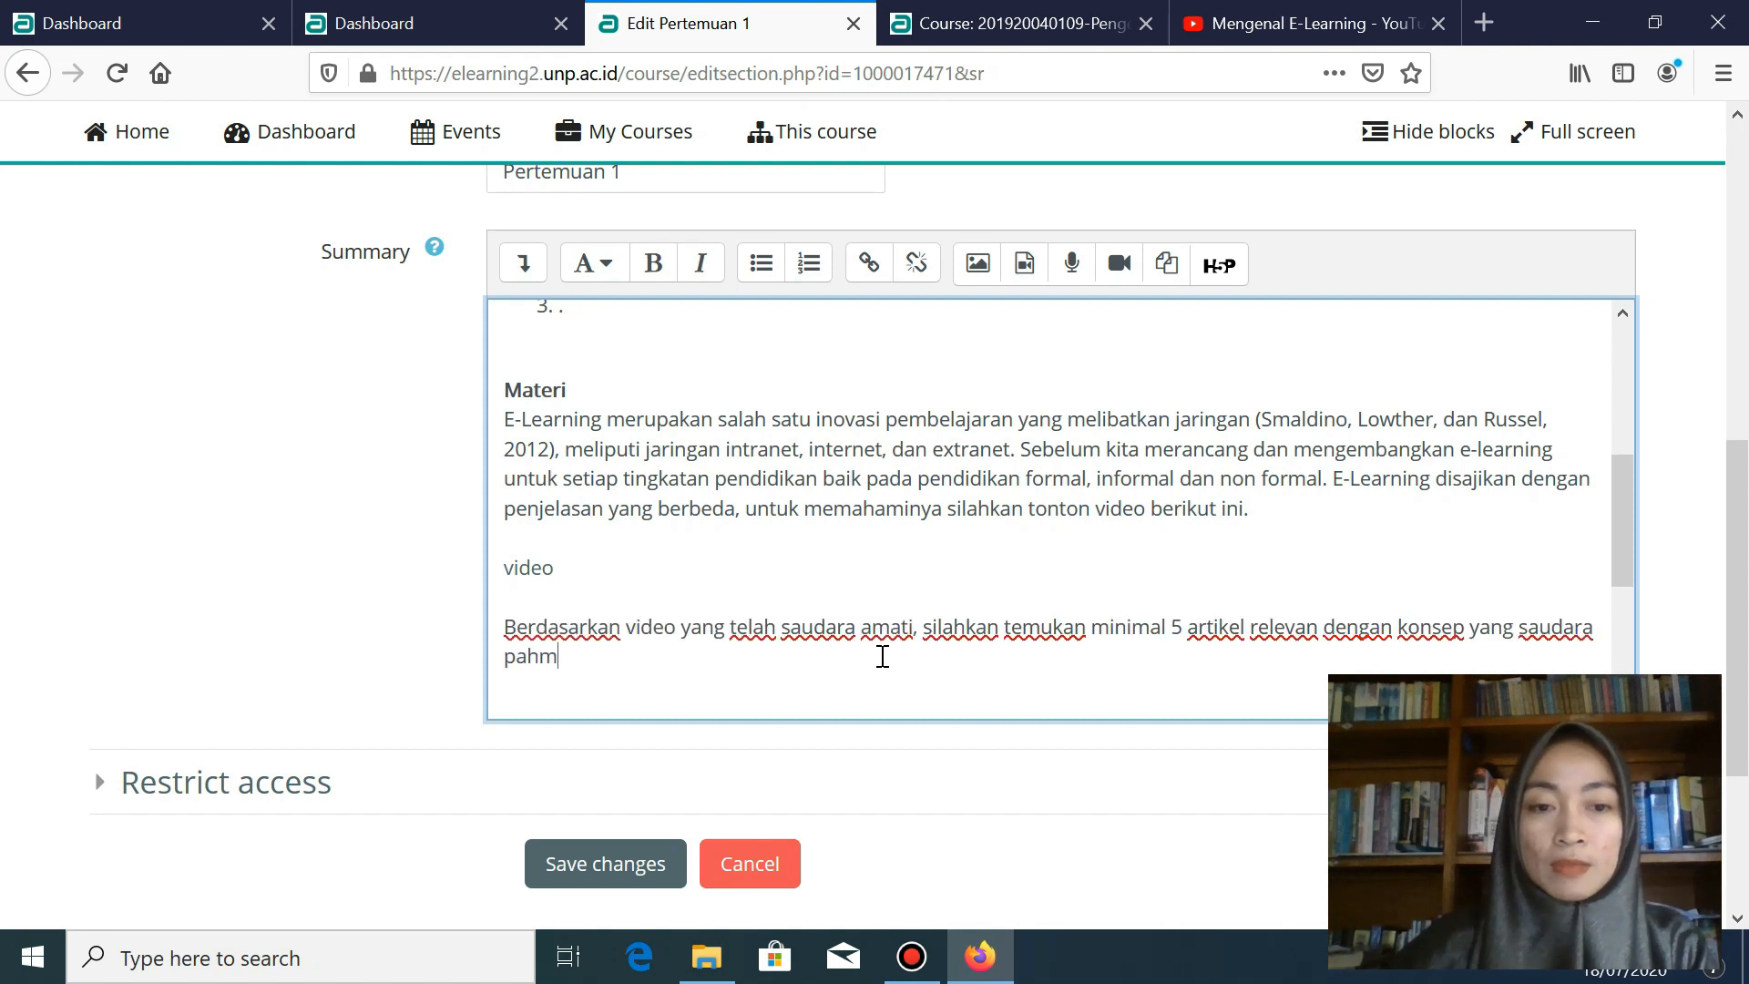
{"action": "key", "text": "BackSpace"}
{"action": "key", "text": "BackSpace"}
{"action": "type", "text": "ami dari video tersebut."}
{"action": "scroll", "coordinate": [883, 655], "scroll_direction": "down", "scroll_amount": 3}
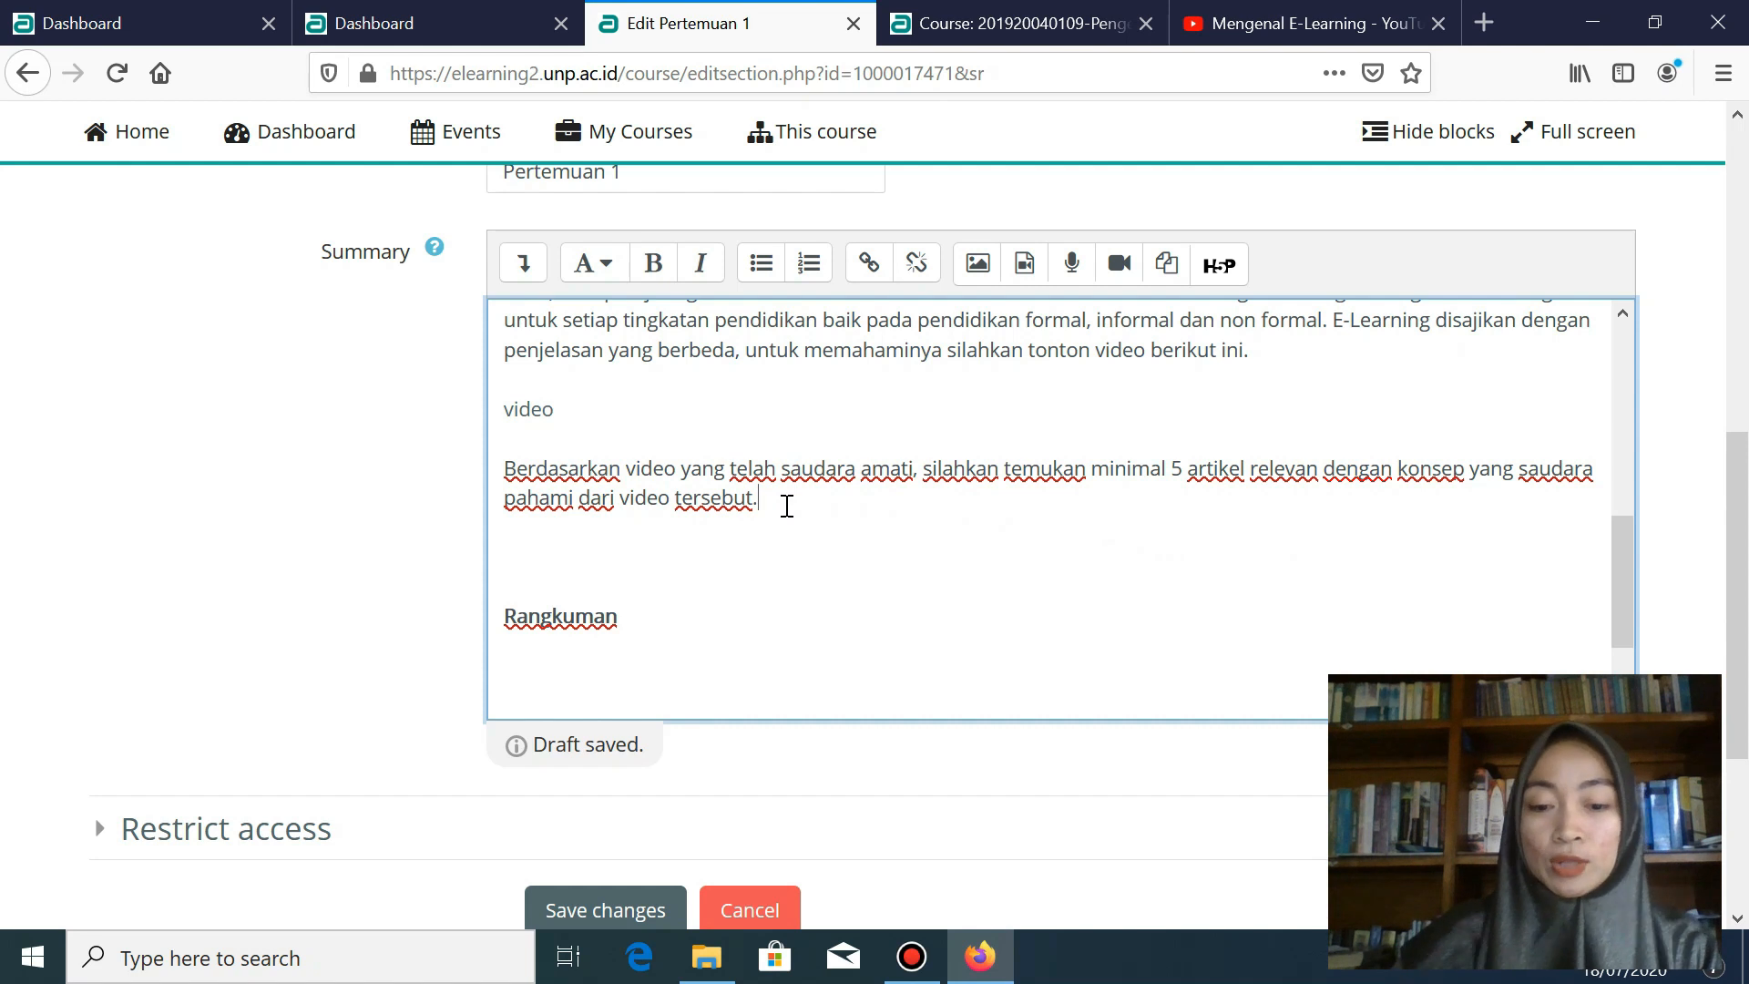
{"action": "type", "text": "Kemudia"}
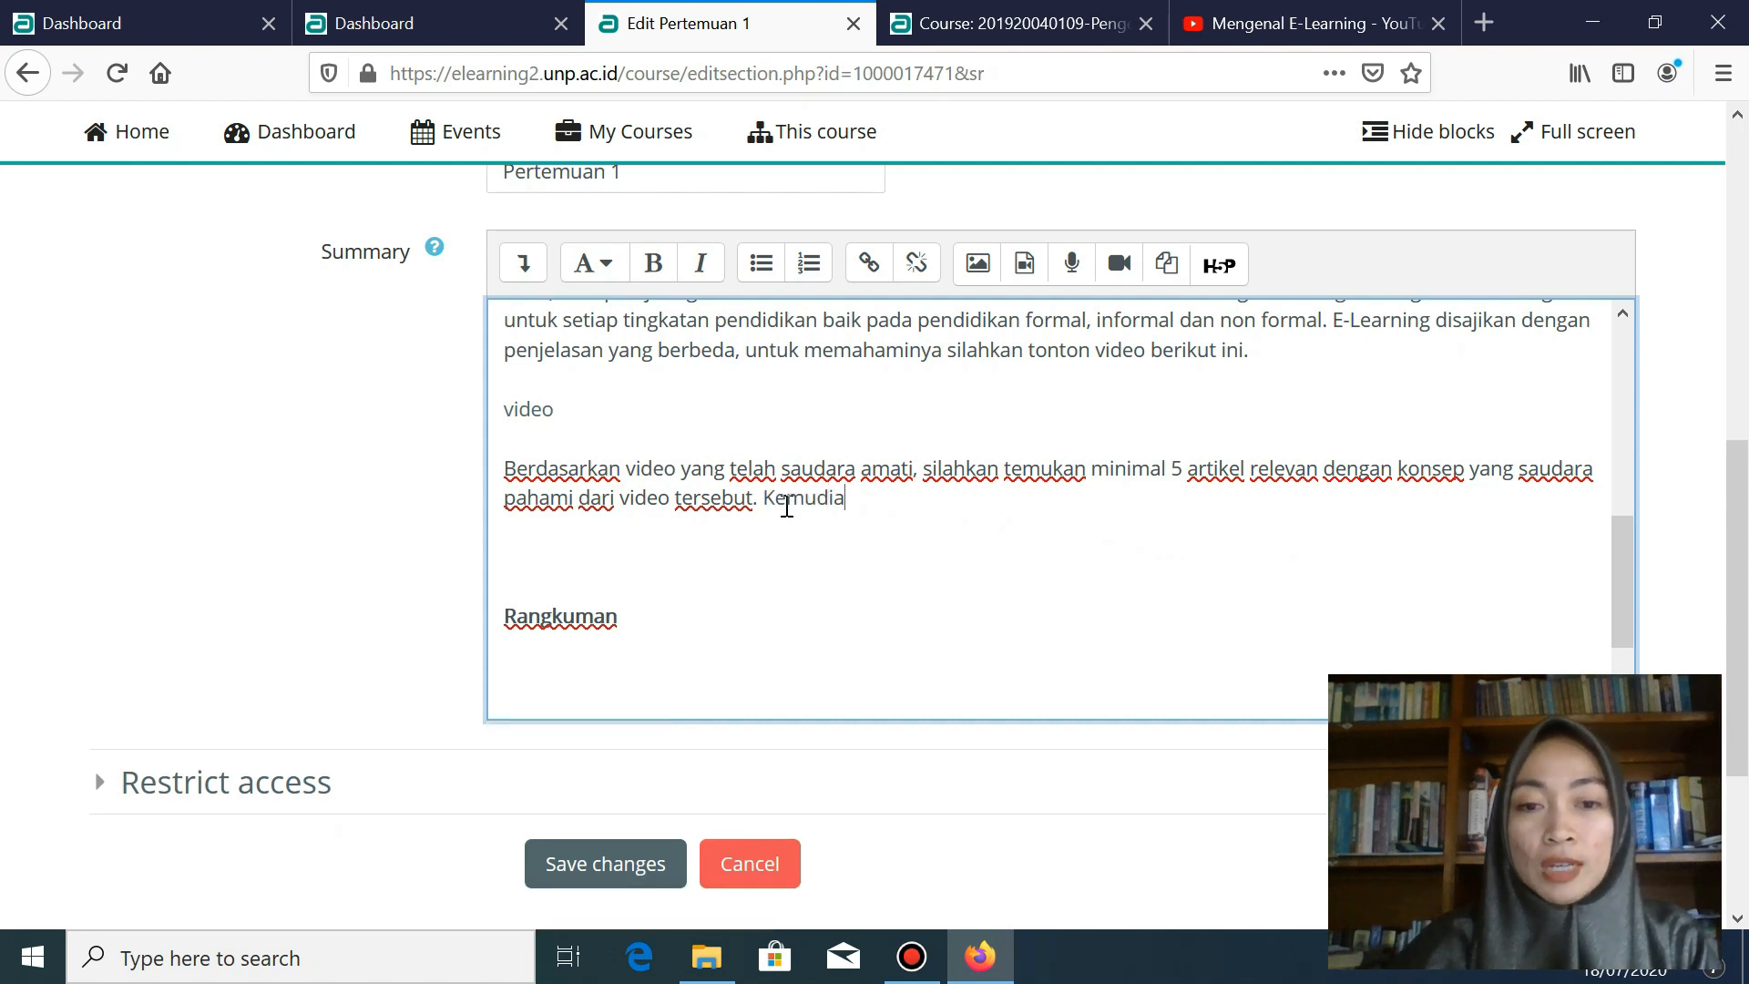
{"action": "type", "text": "n, lakukan revi"}
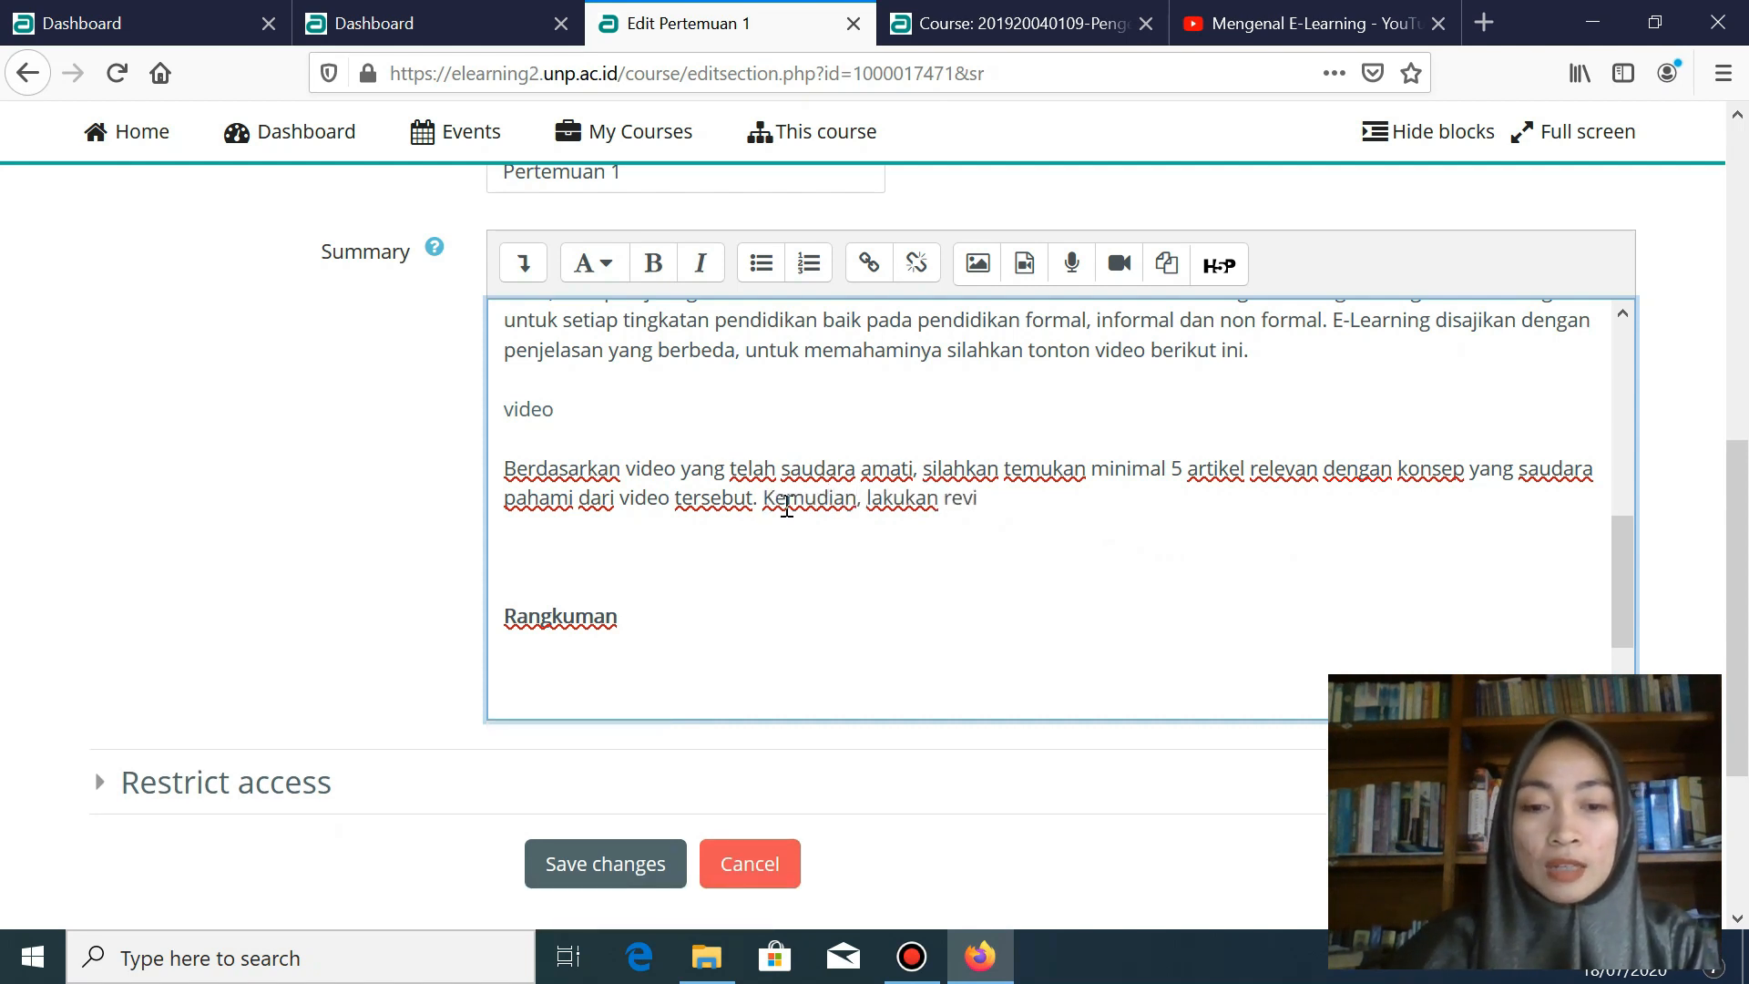
{"action": "type", "text": "ew terha"}
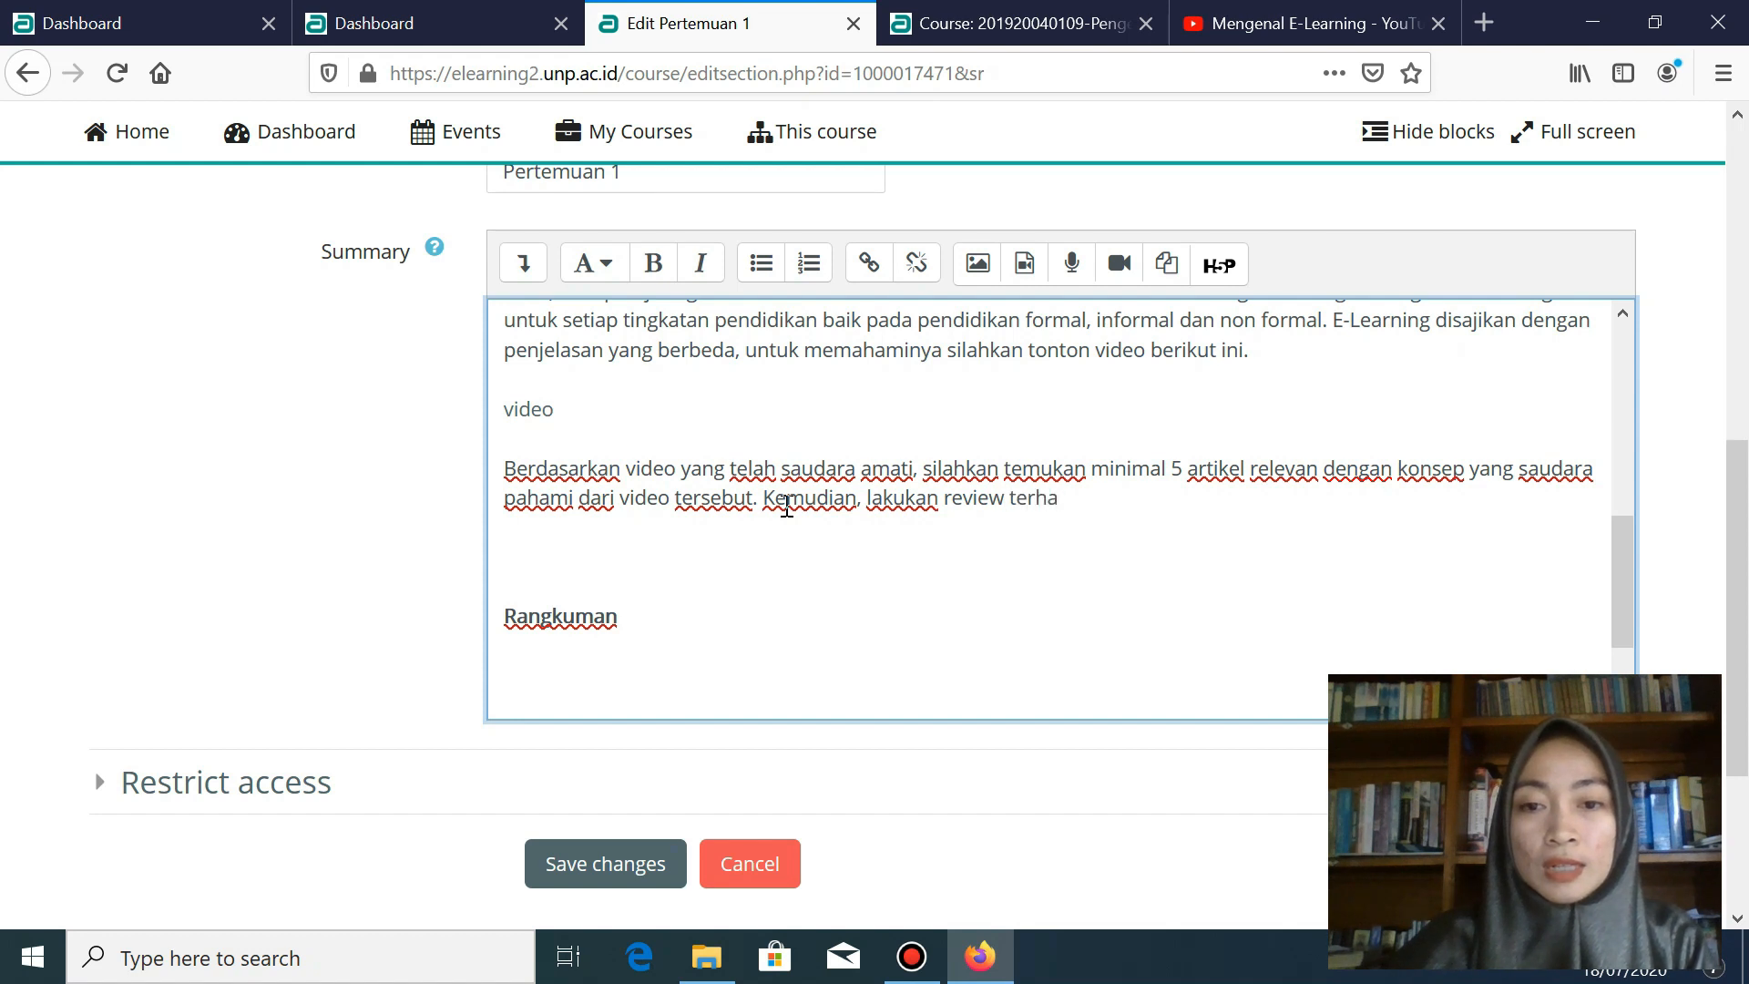
{"action": "type", "text": "dap artikel "}
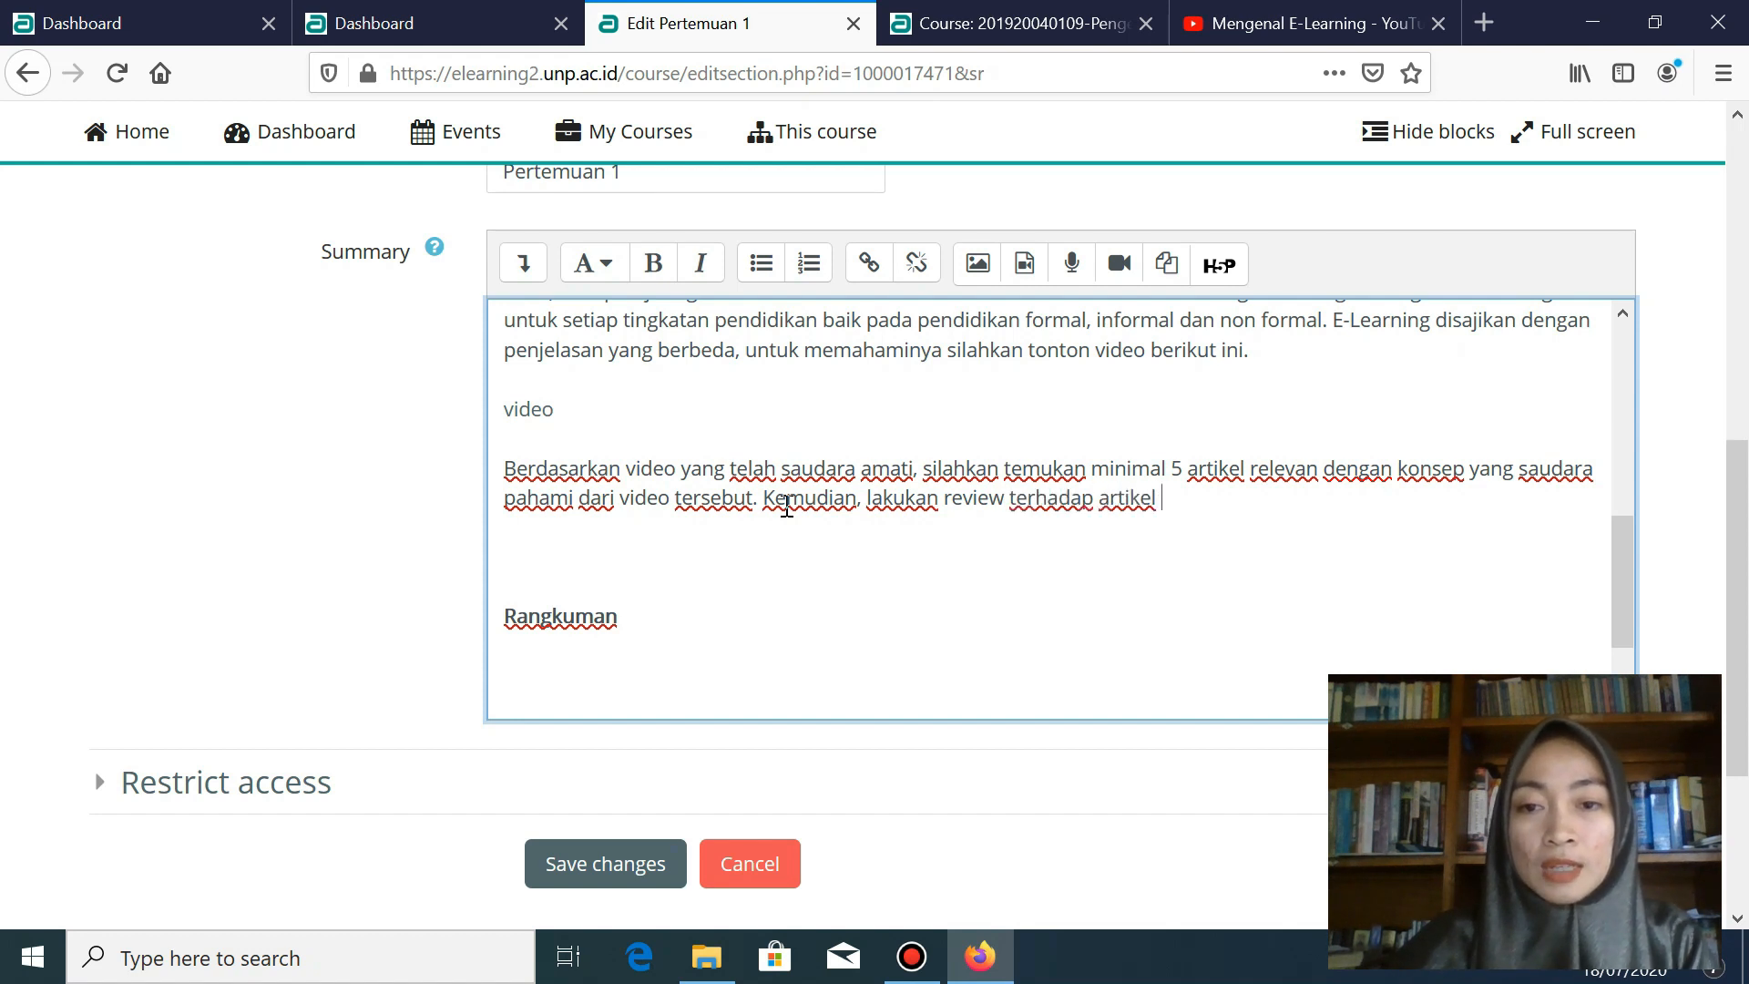
{"action": "type", "text": "tersebut dan tuliskanlah"}
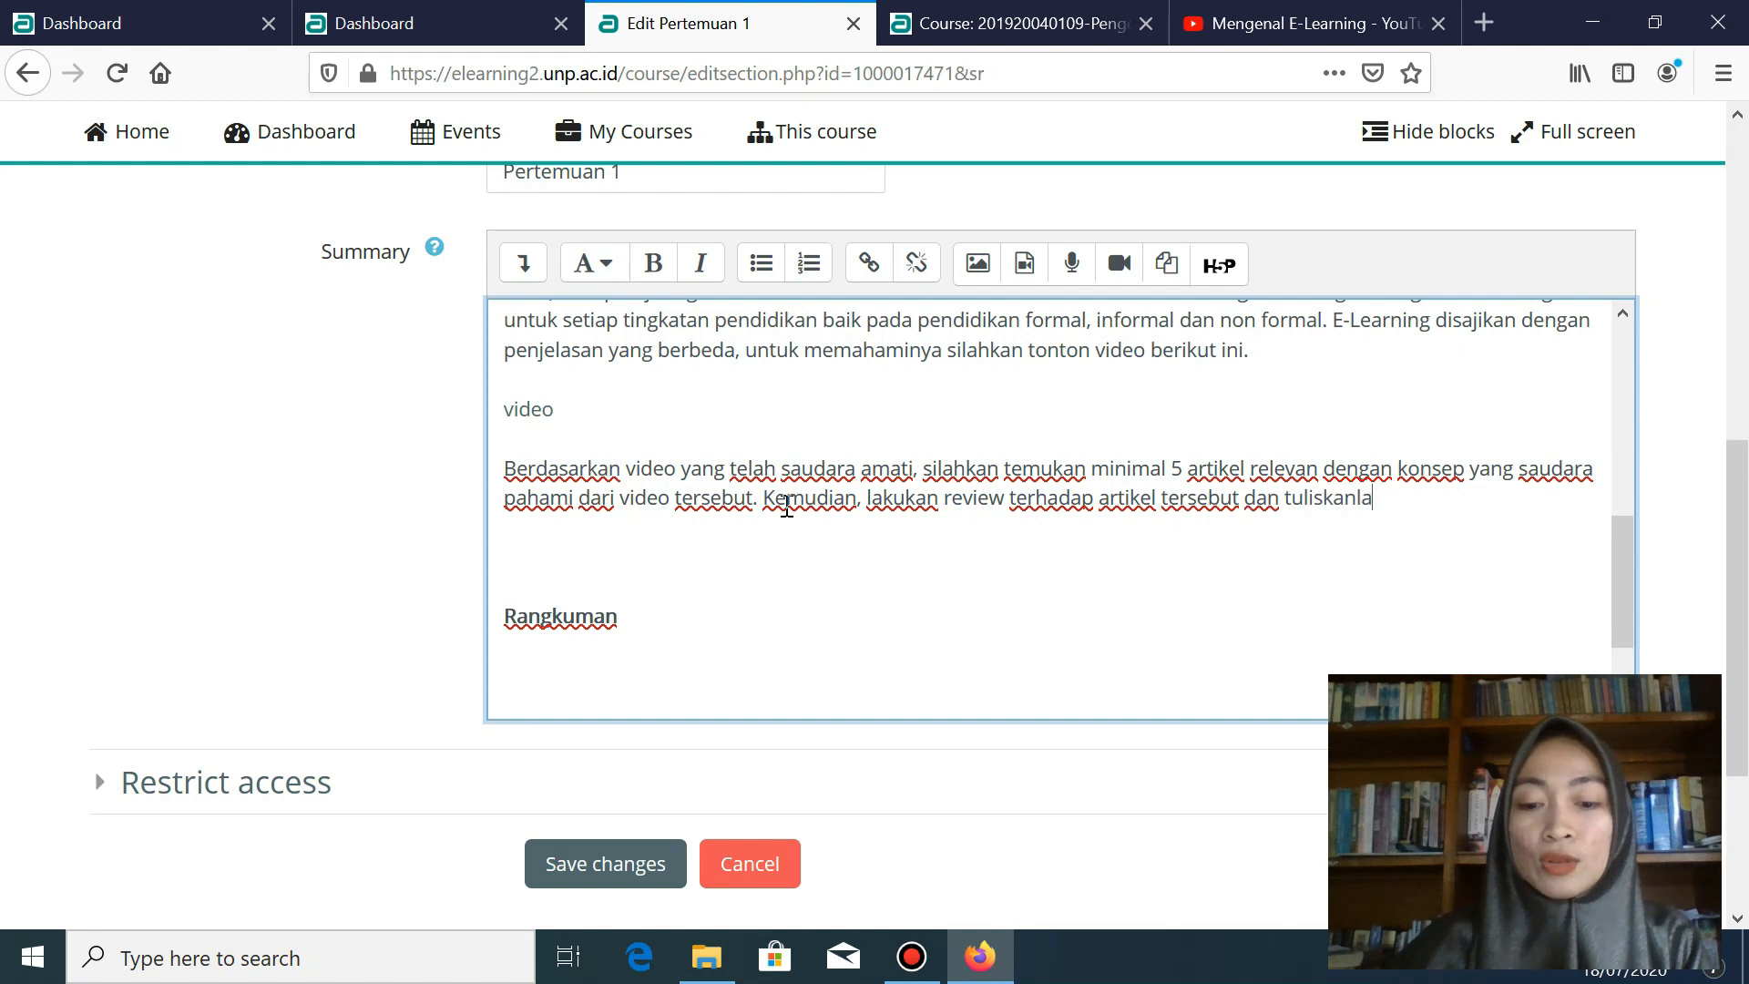
{"action": "type", "text": "."}
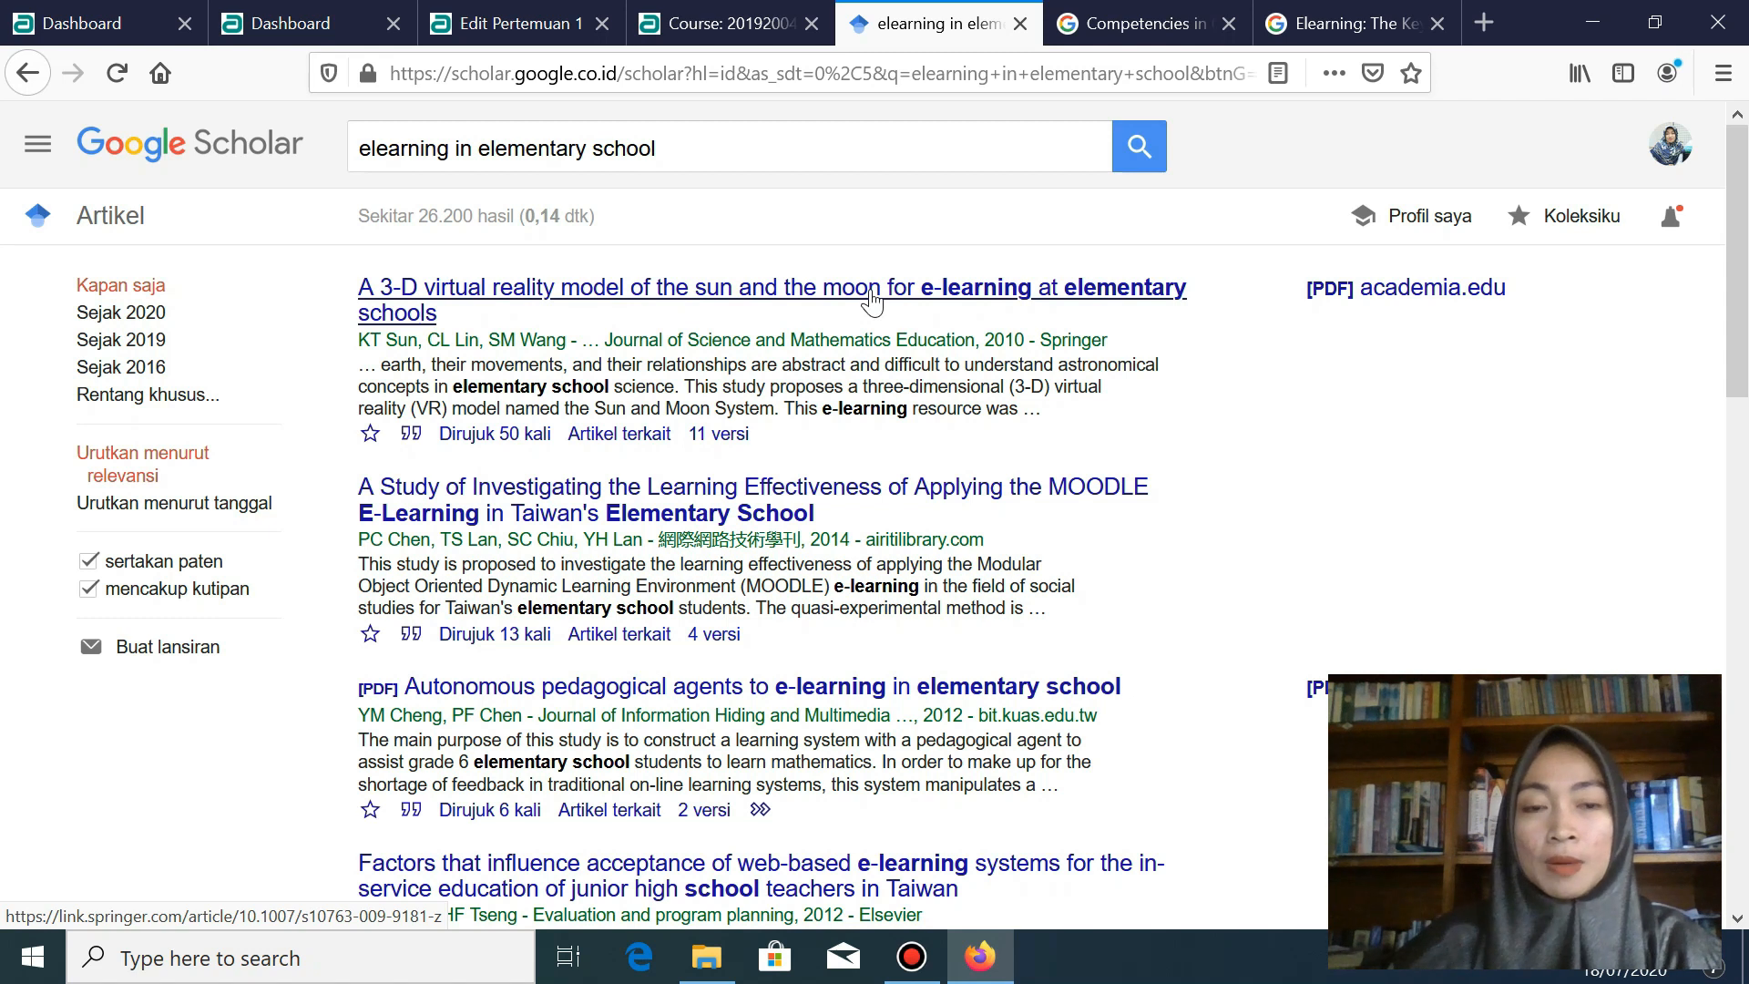
- Open the first Google Scholar result, the Springer article on a 3-D virtual Moon model, and select its URL
{"action": "left_click", "coordinate": [872, 299]}
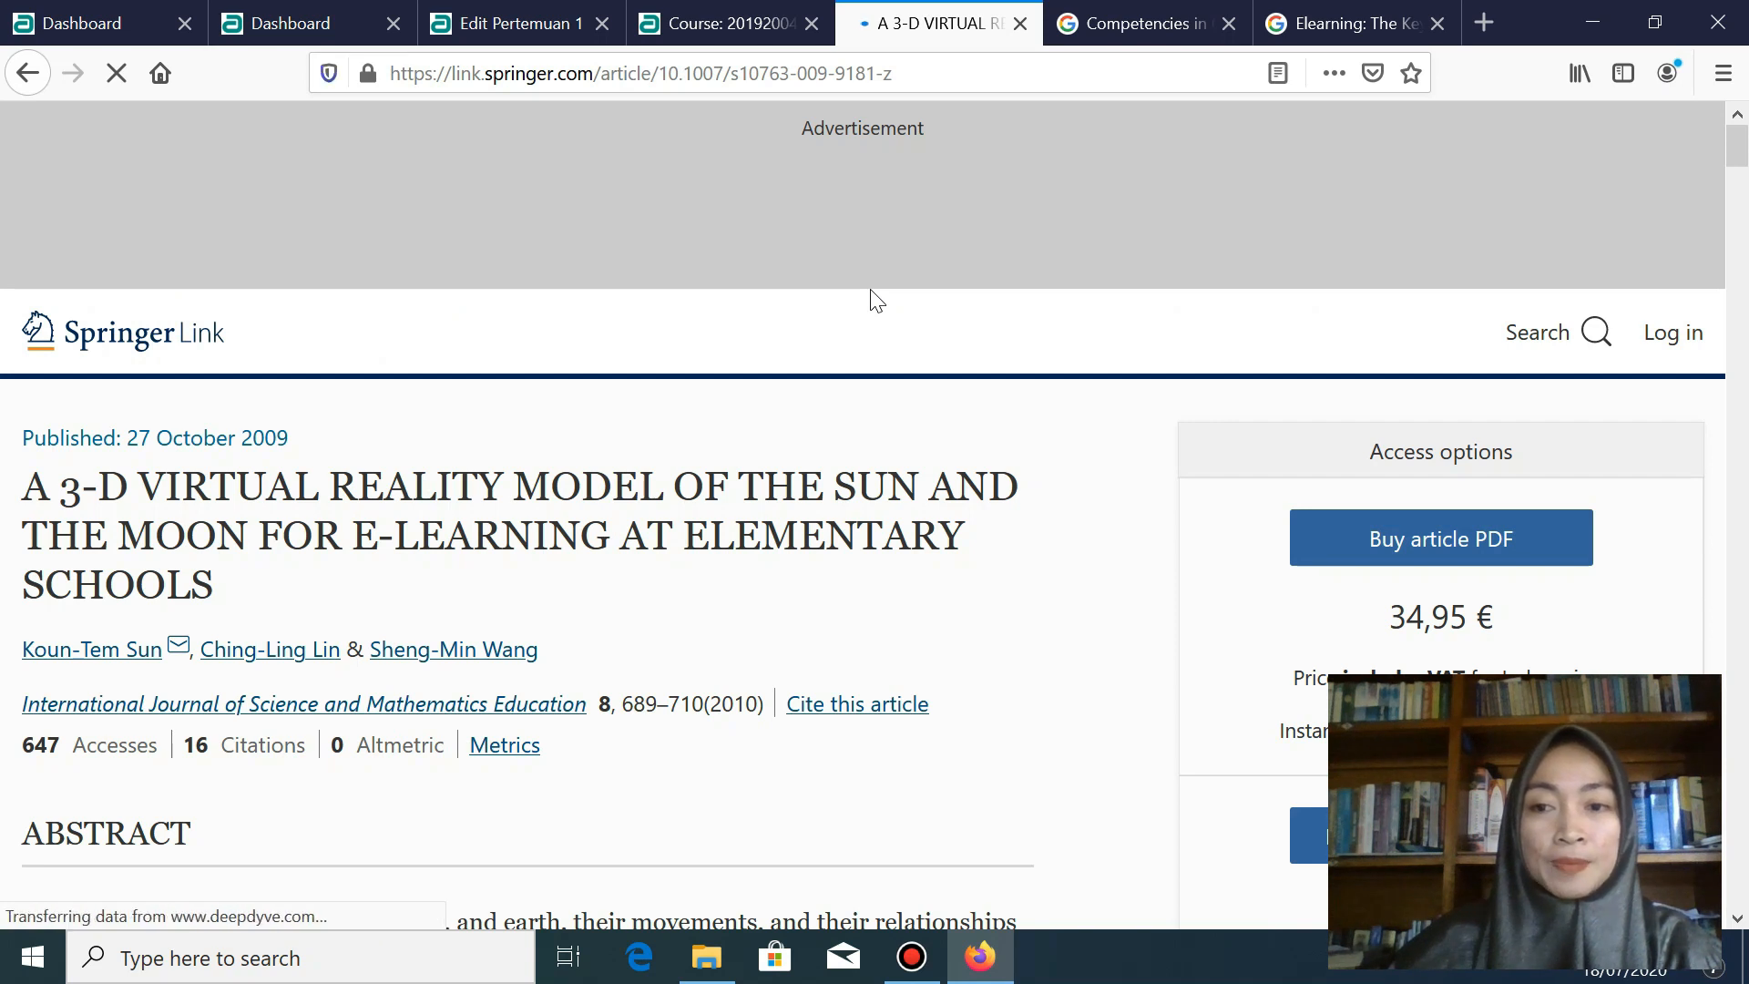
{"action": "left_click", "coordinate": [716, 80]}
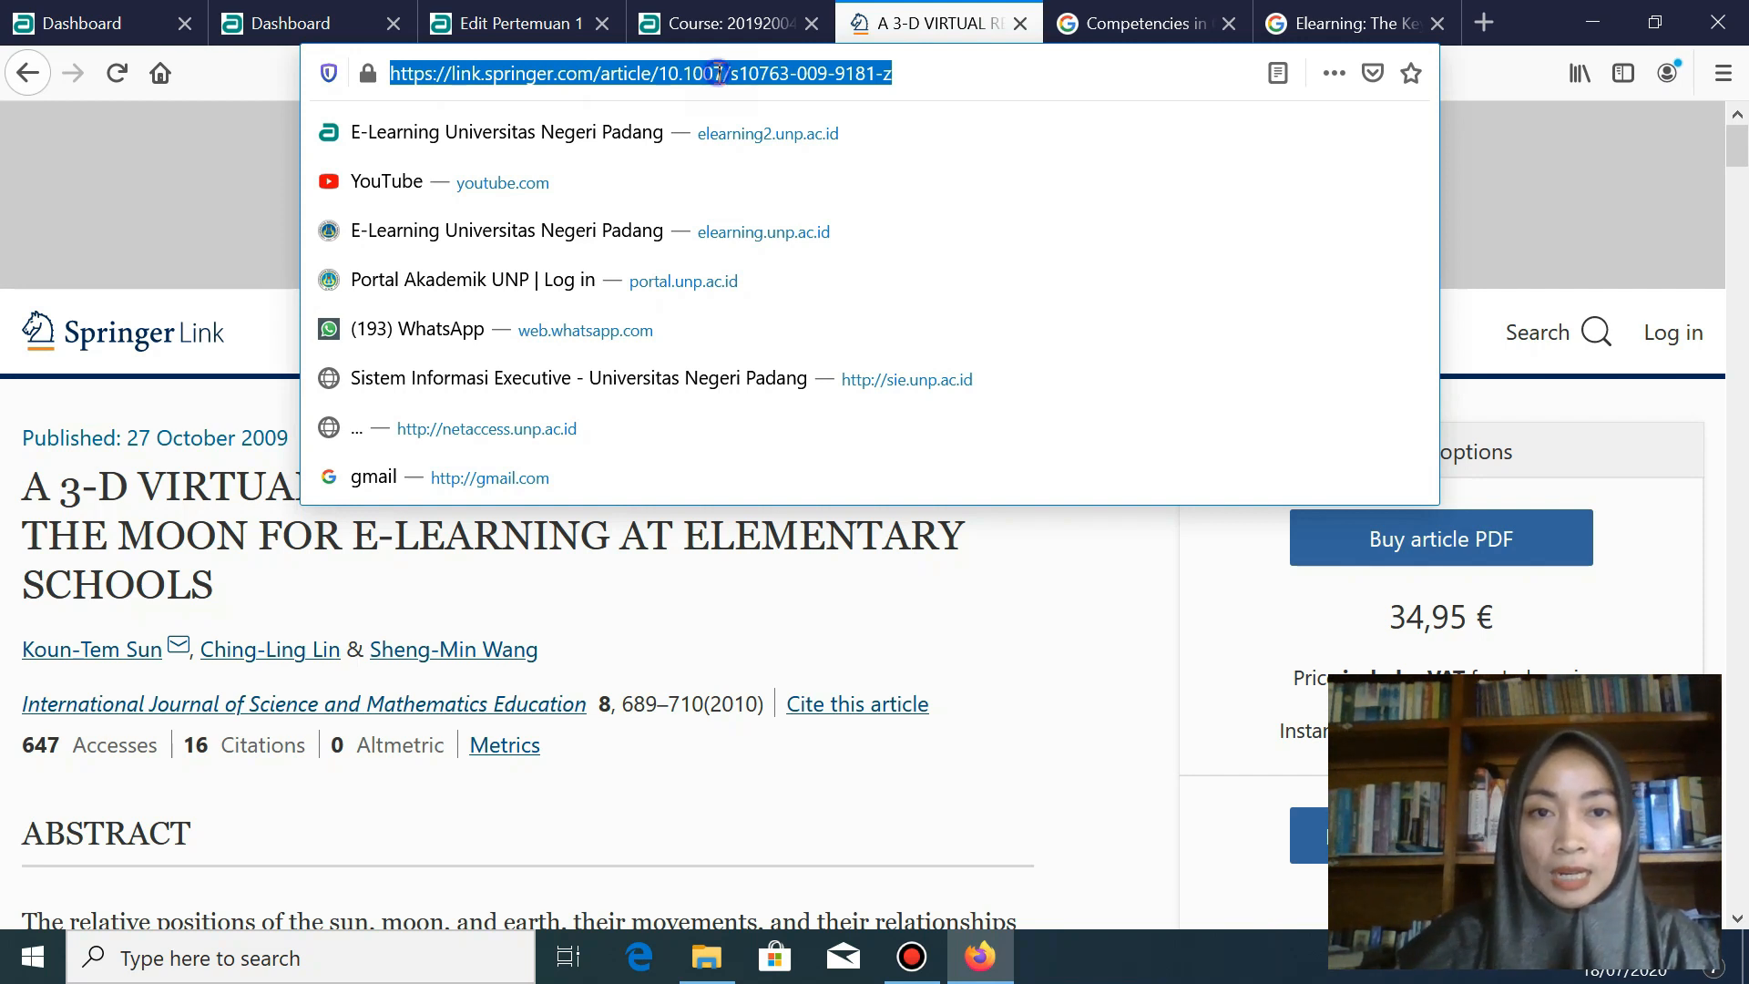
- Copy the Springer article's web address from the address bar, then return to the Pertemuan 1 editor
{"action": "right_click", "coordinate": [720, 73]}
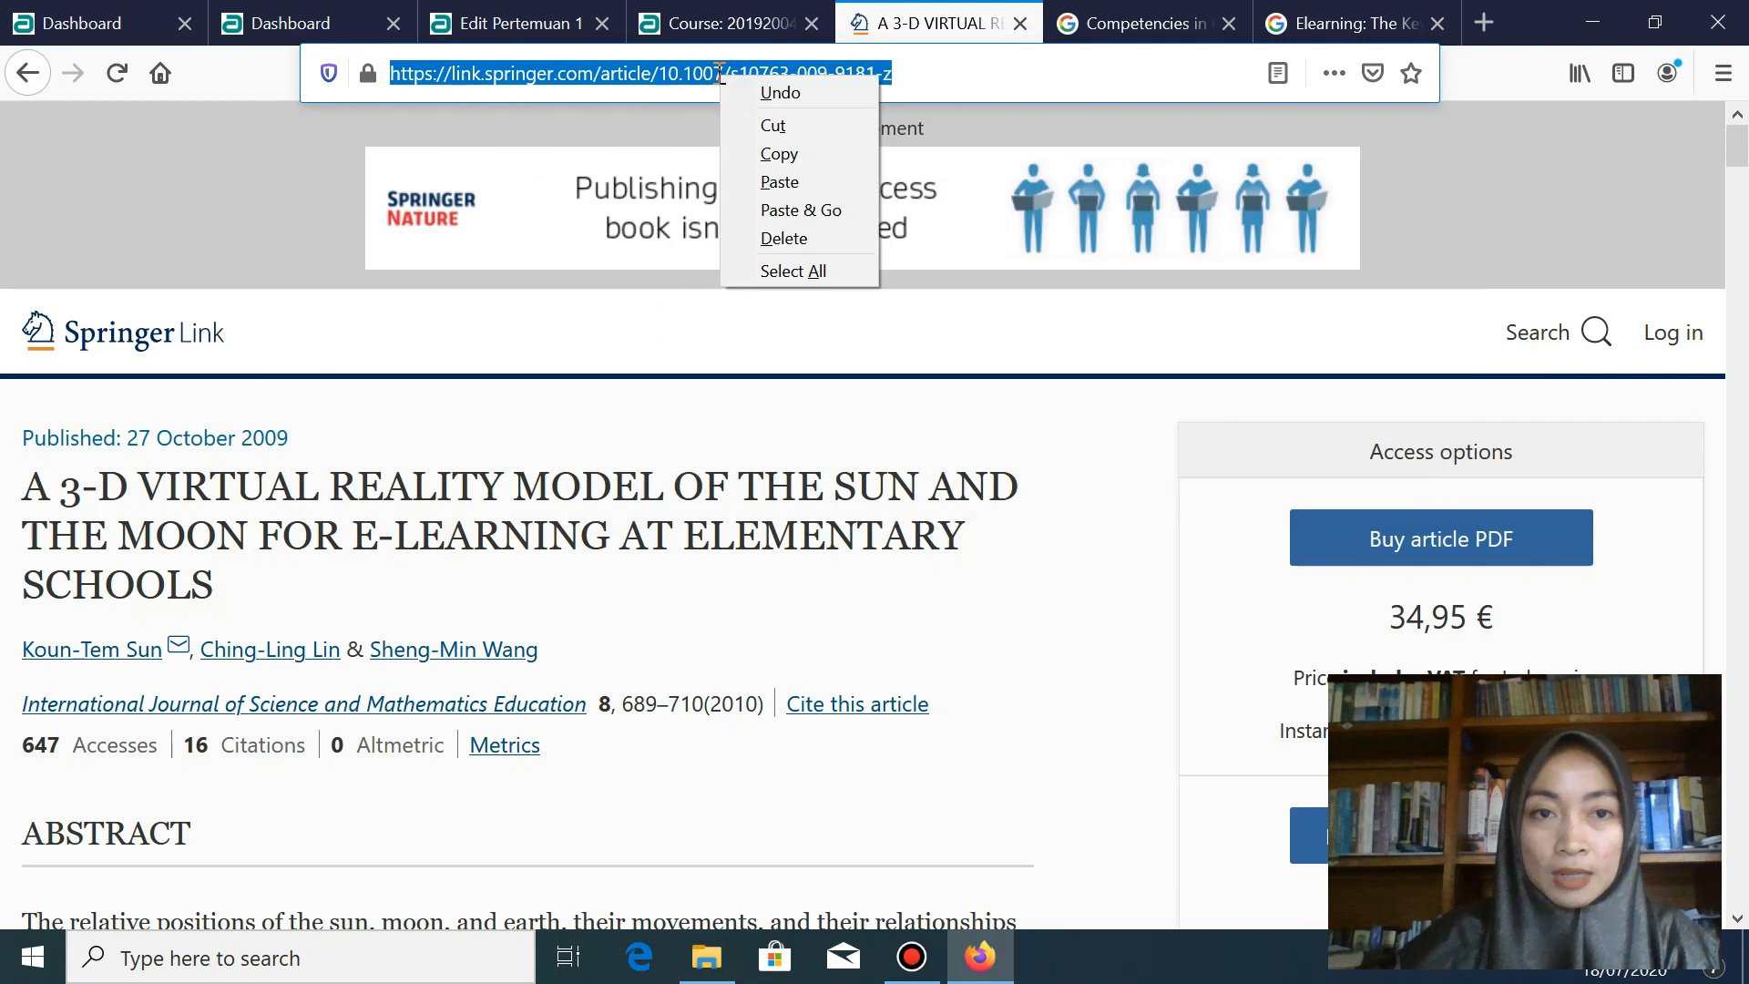
{"action": "left_click", "coordinate": [792, 155]}
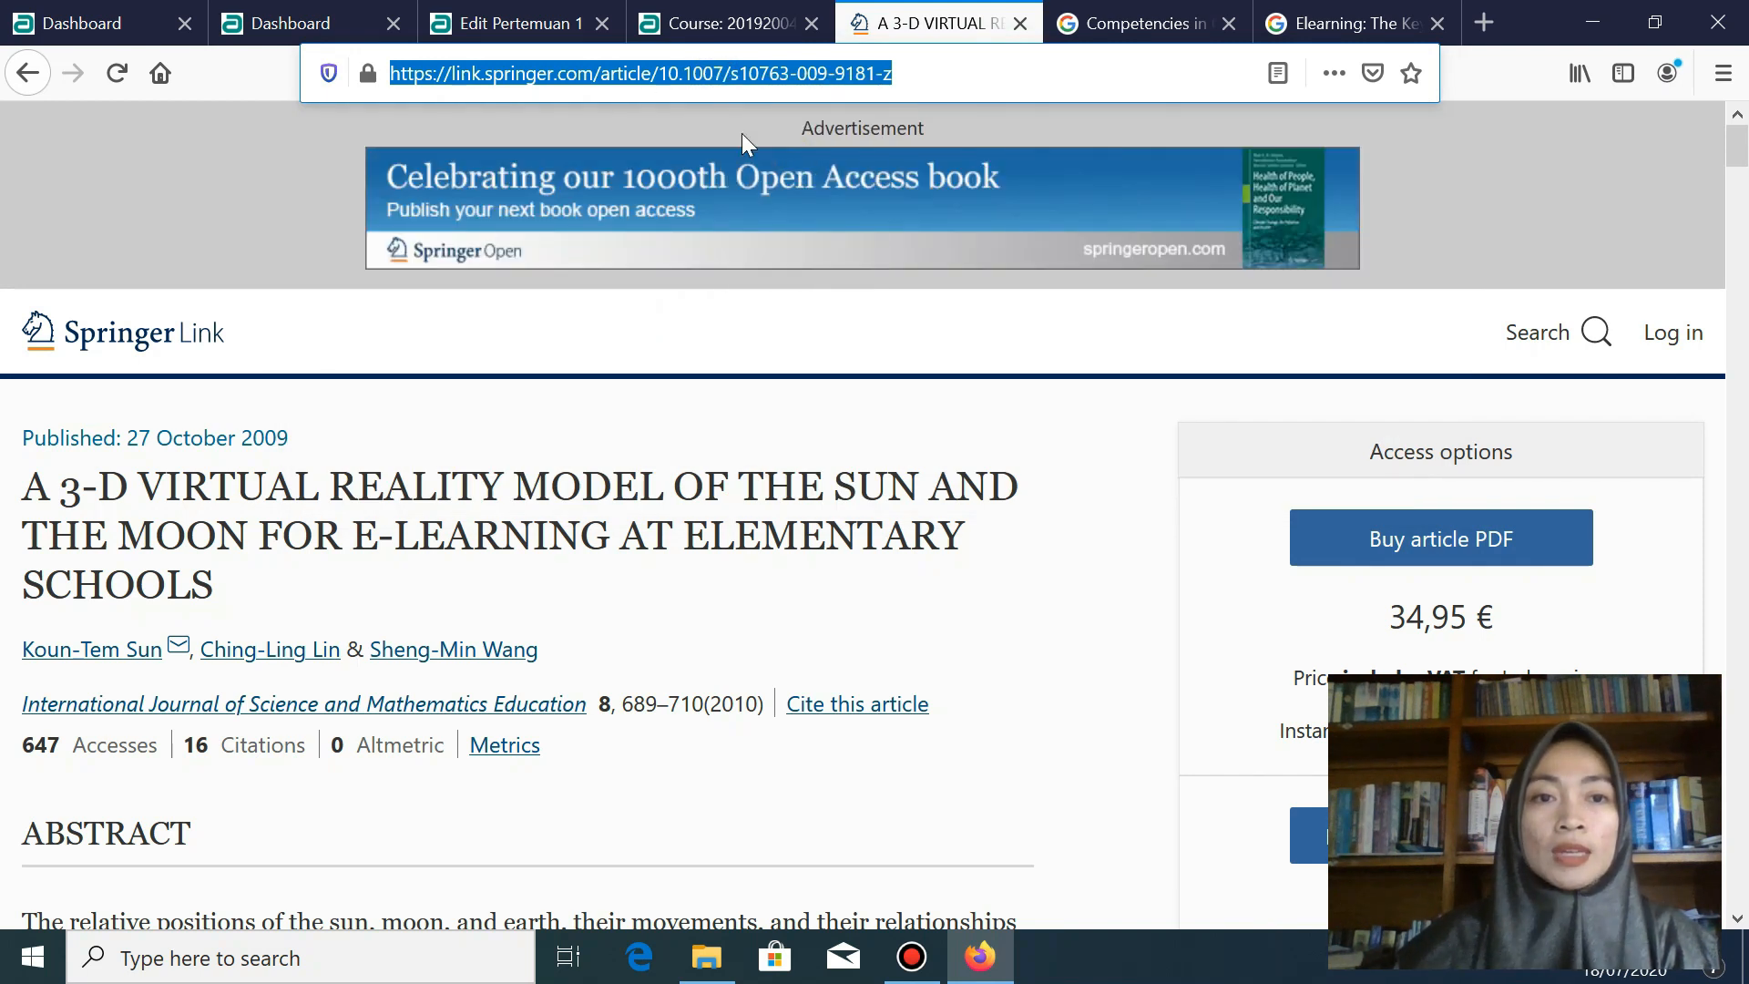
{"action": "left_click", "coordinate": [558, 27]}
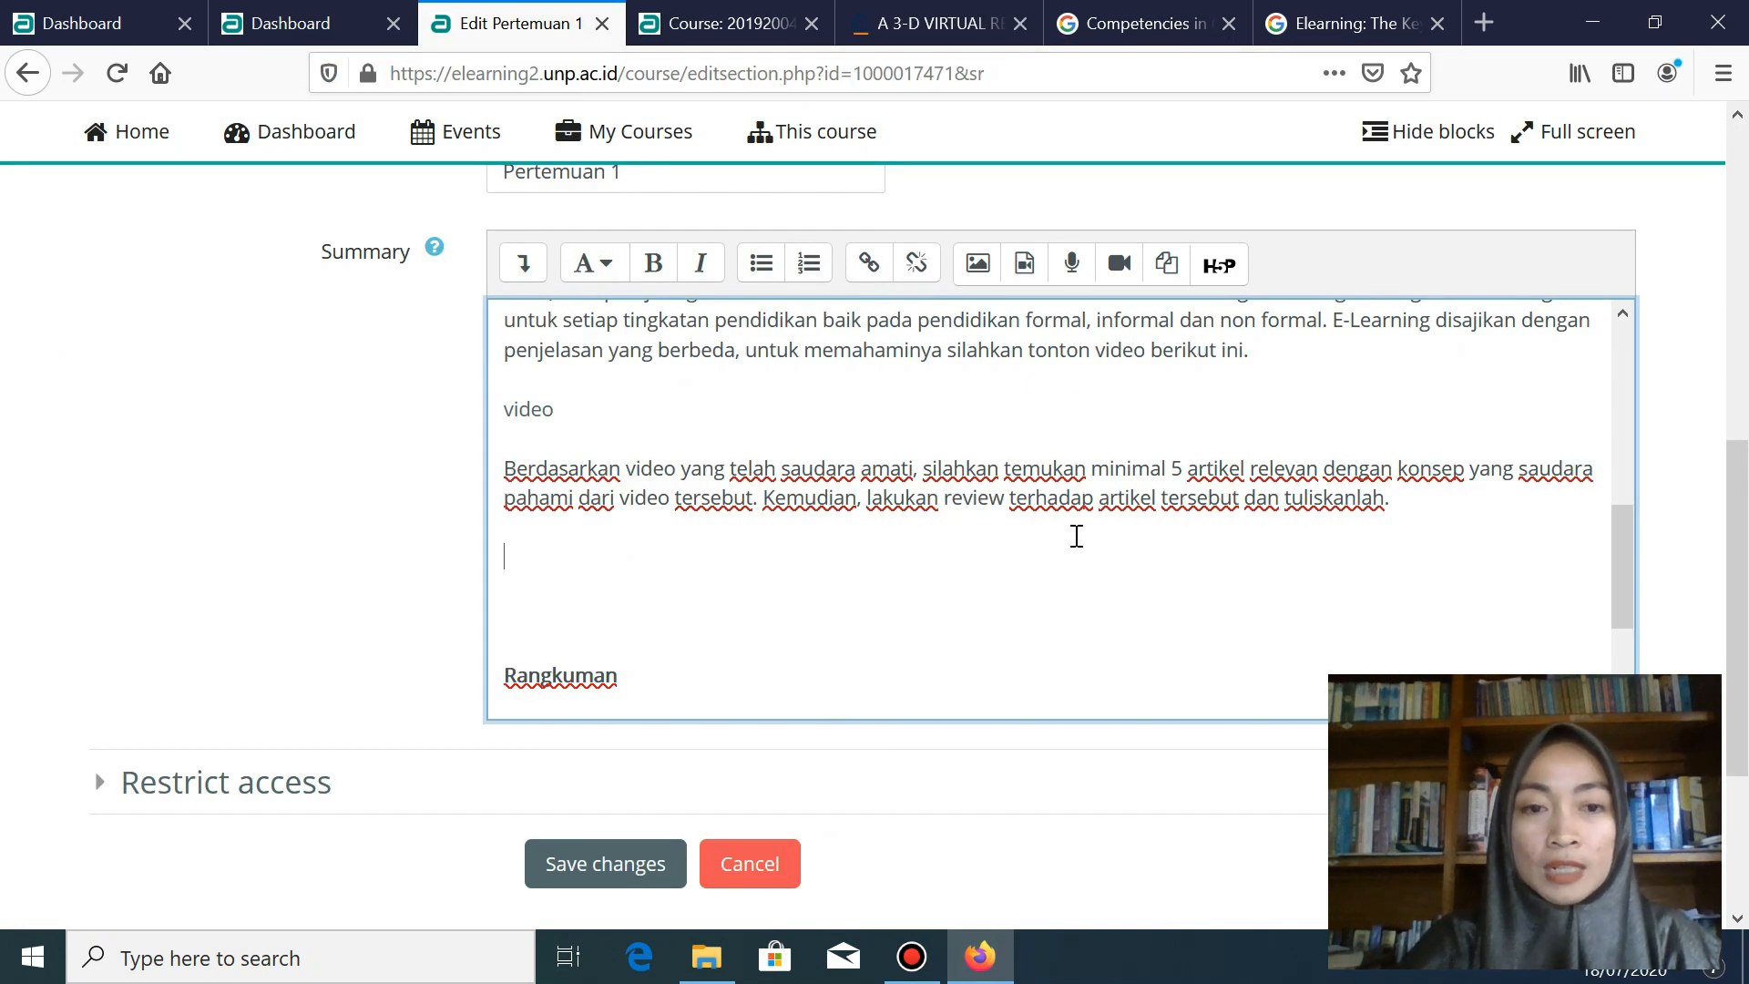
- Type 'Artikel berikut ini juga membahas elearning, silahkan saudara baca untuk meningkatkan pemahaman terkait elearning'
{"action": "type", "text": "A"}
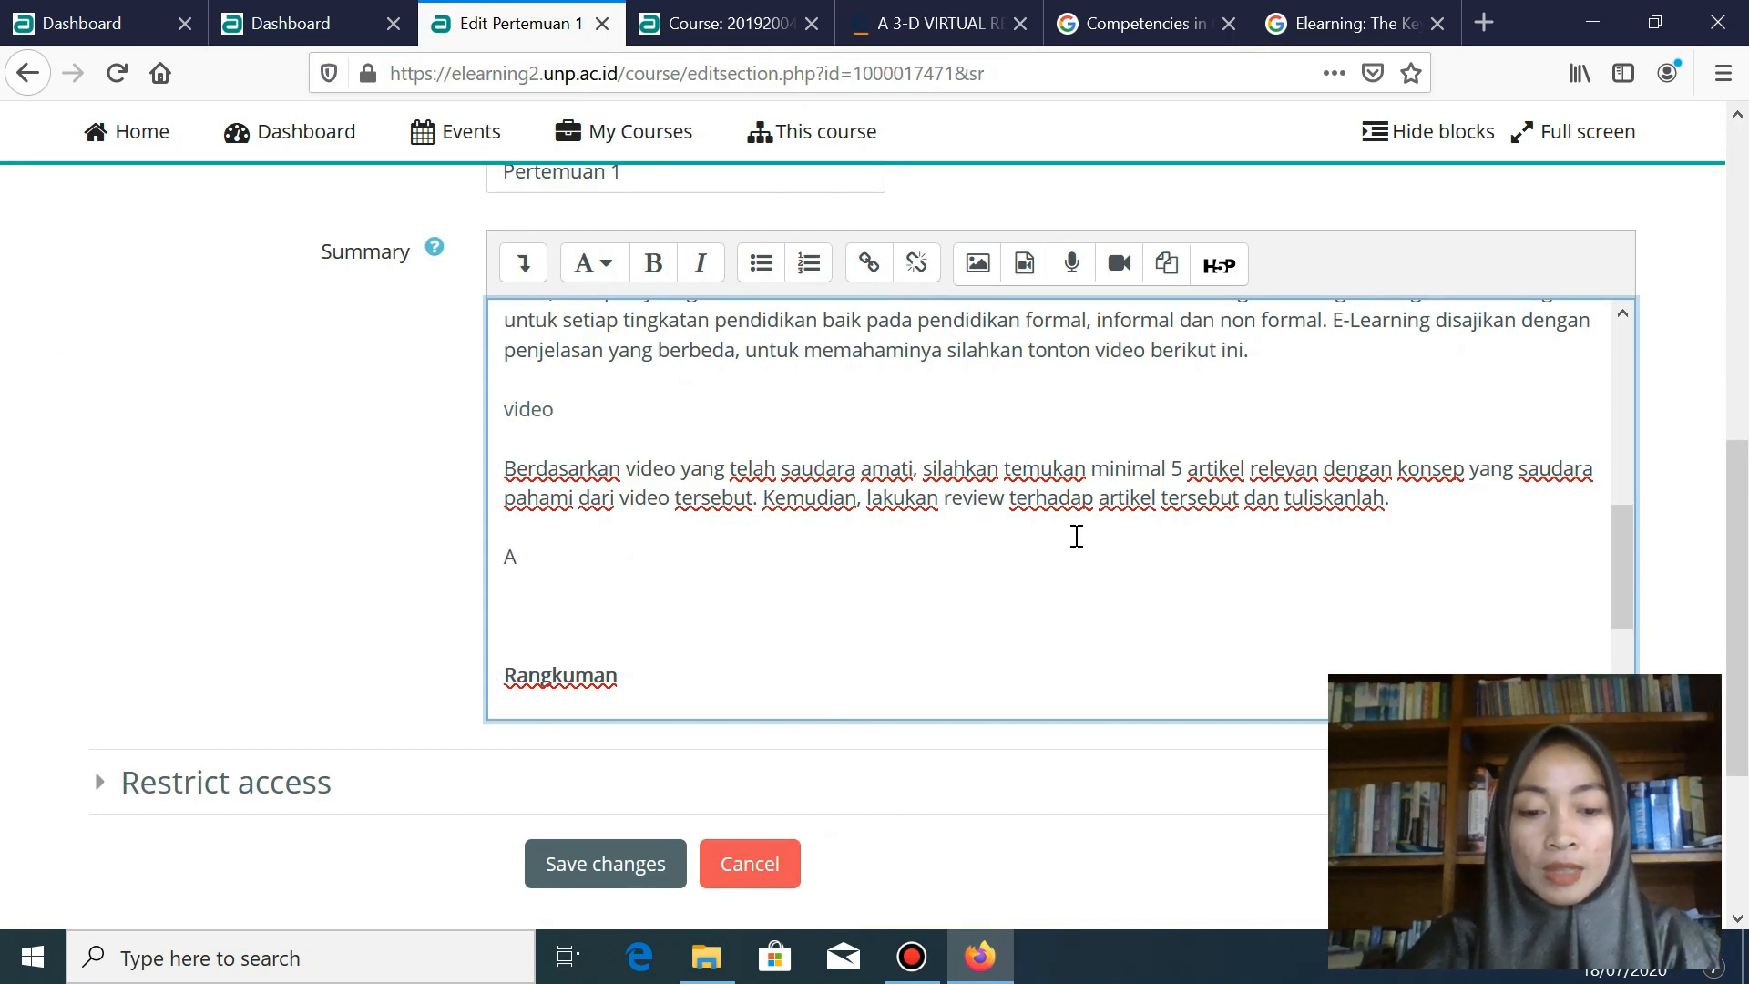
{"action": "type", "text": "rtikel berikut "}
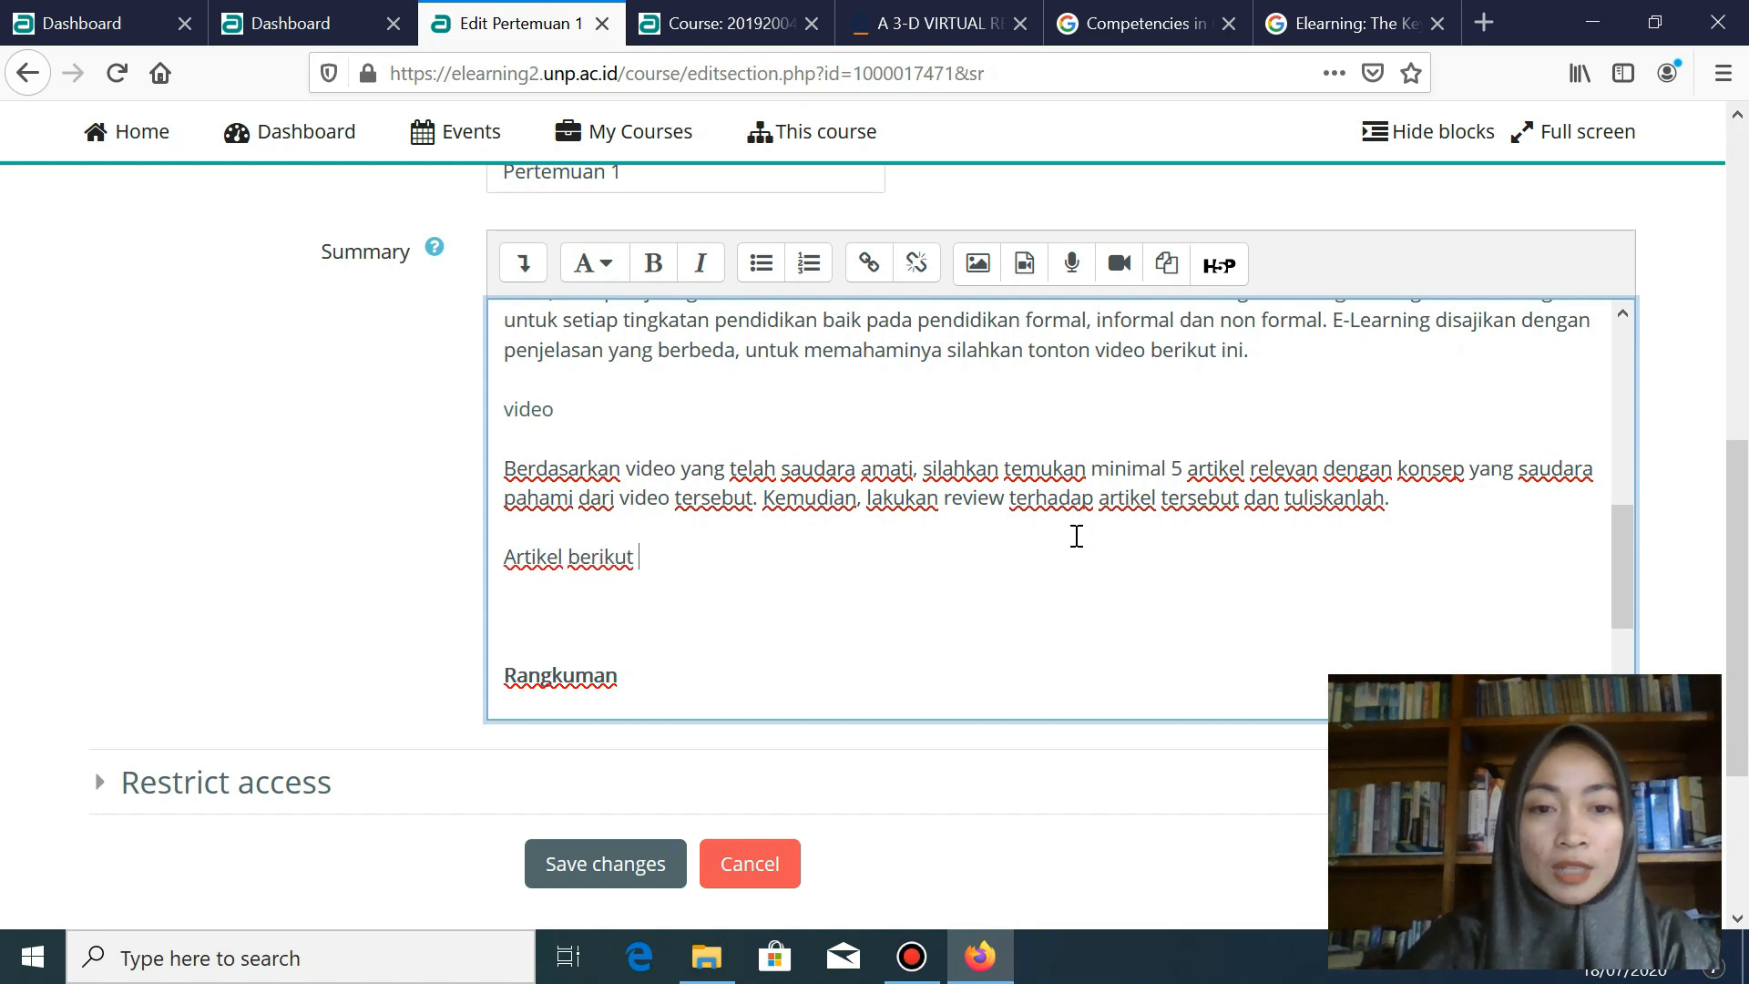
{"action": "type", "text": "ini juga me"}
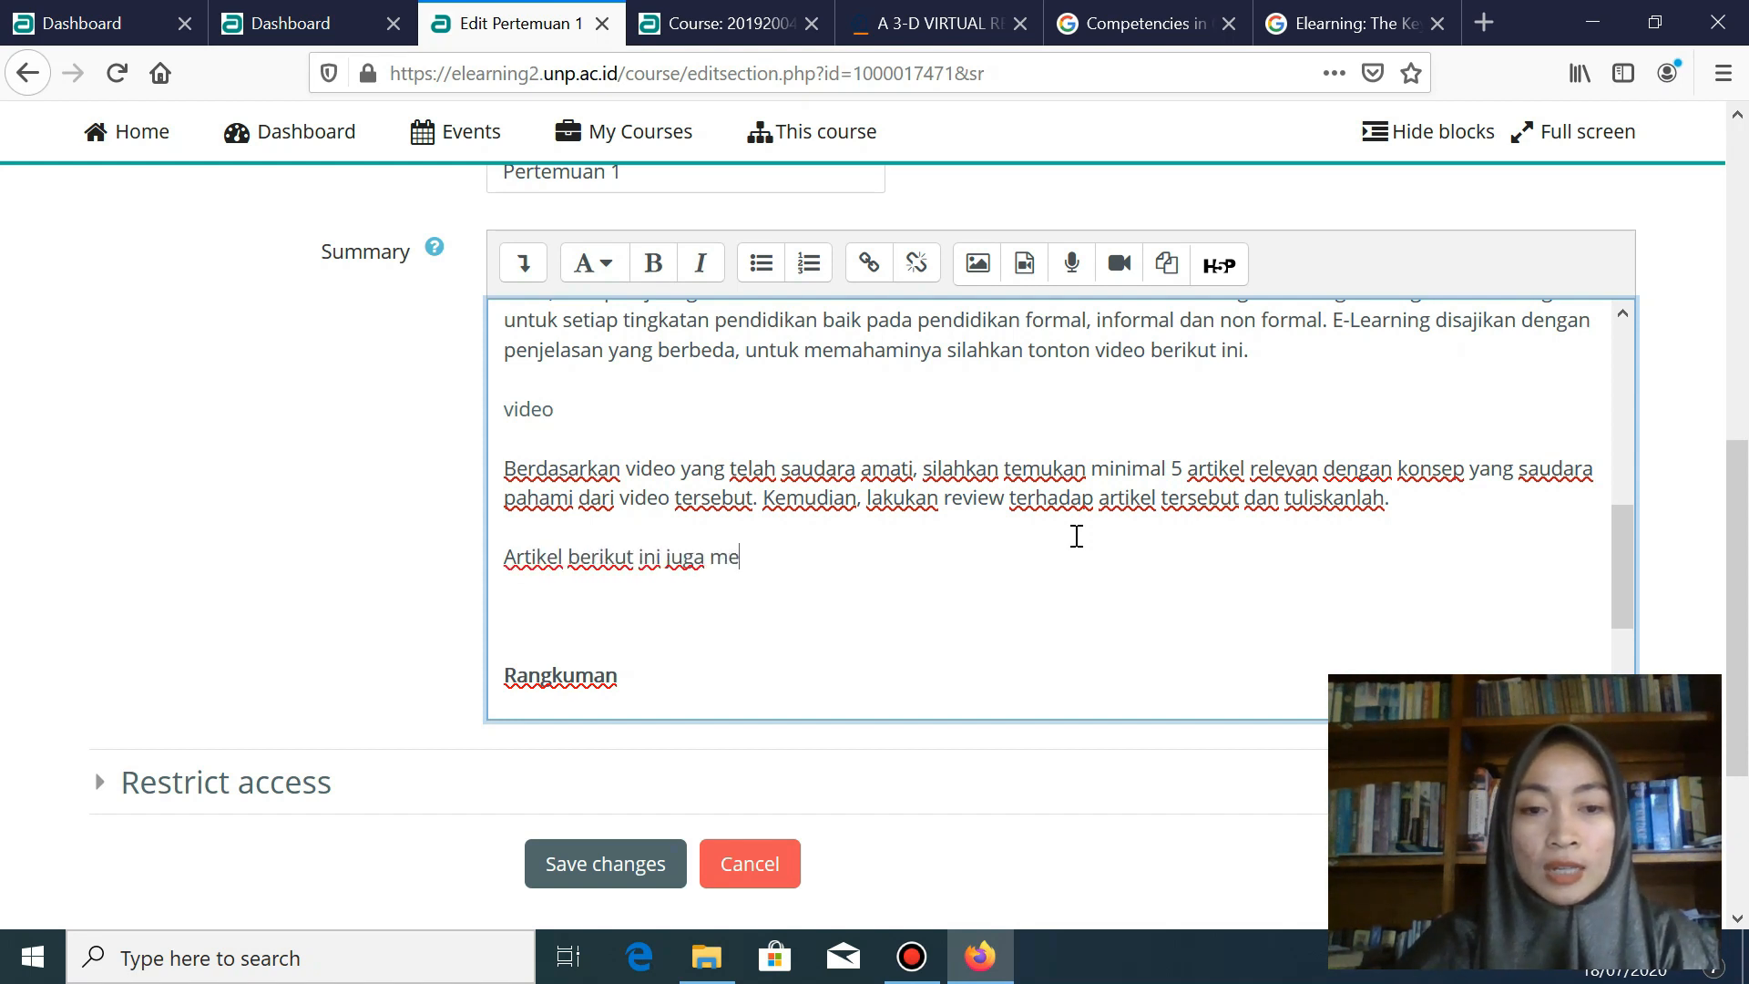
{"action": "type", "text": "mbahas e"}
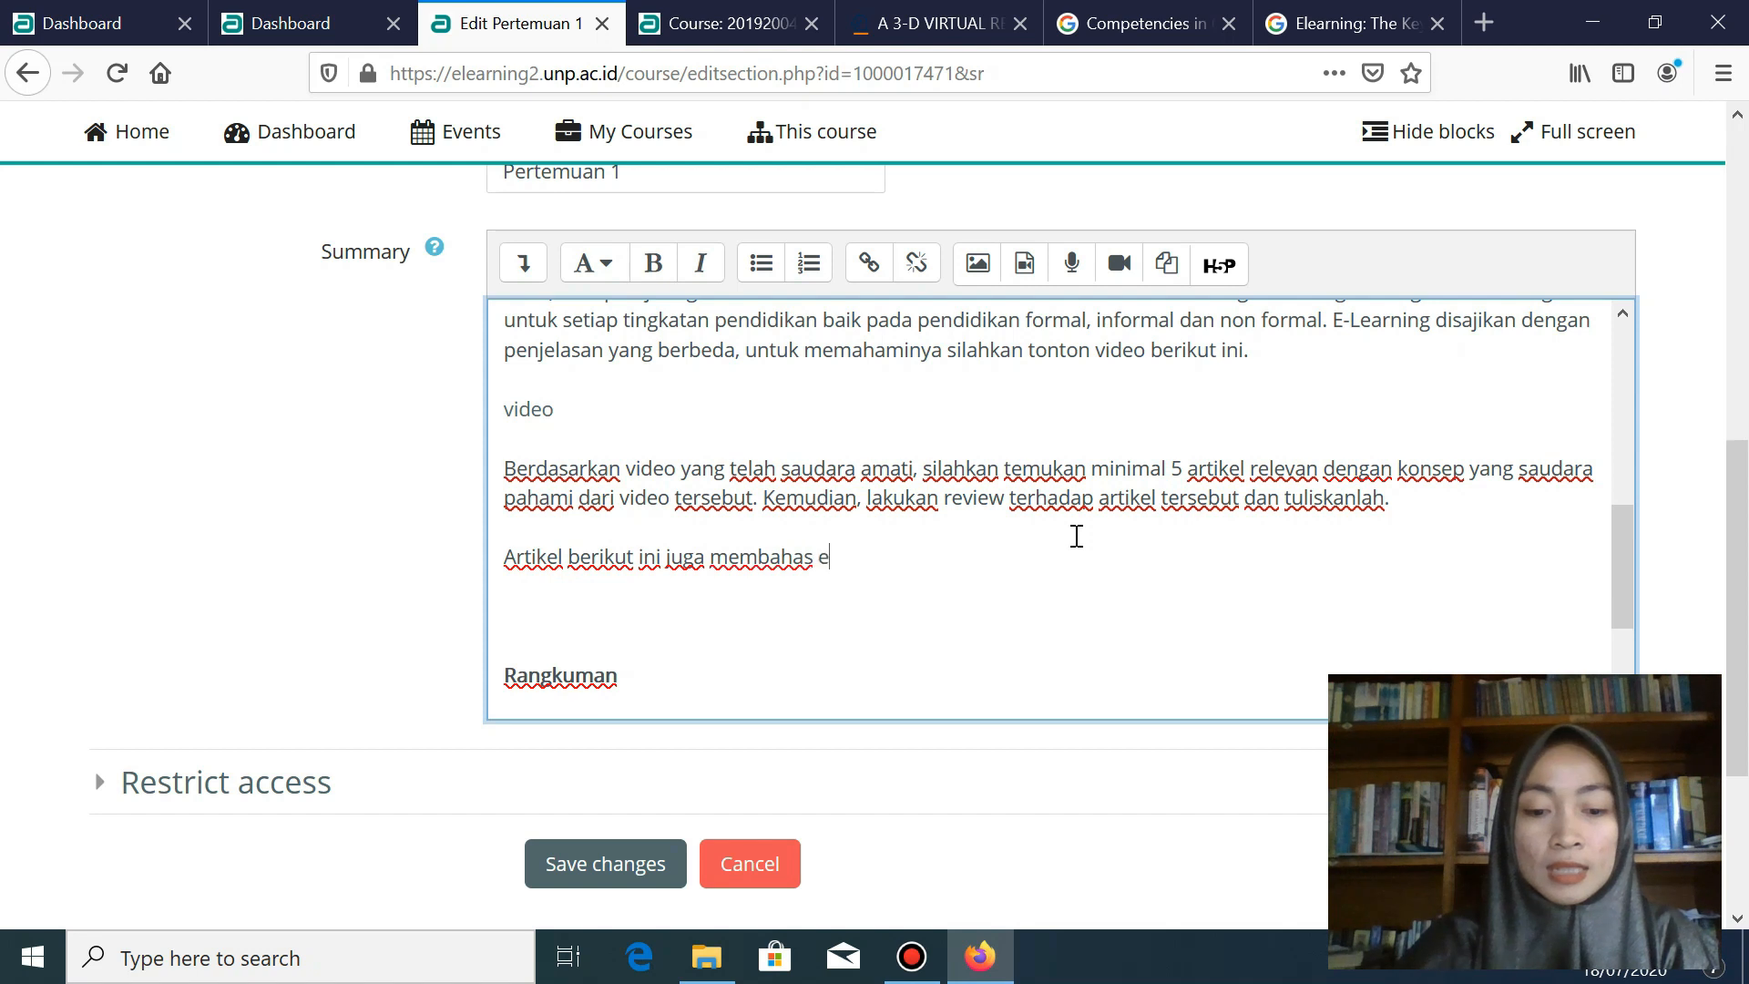
{"action": "type", "text": "learning, silahkan saudara baca untuk meni"}
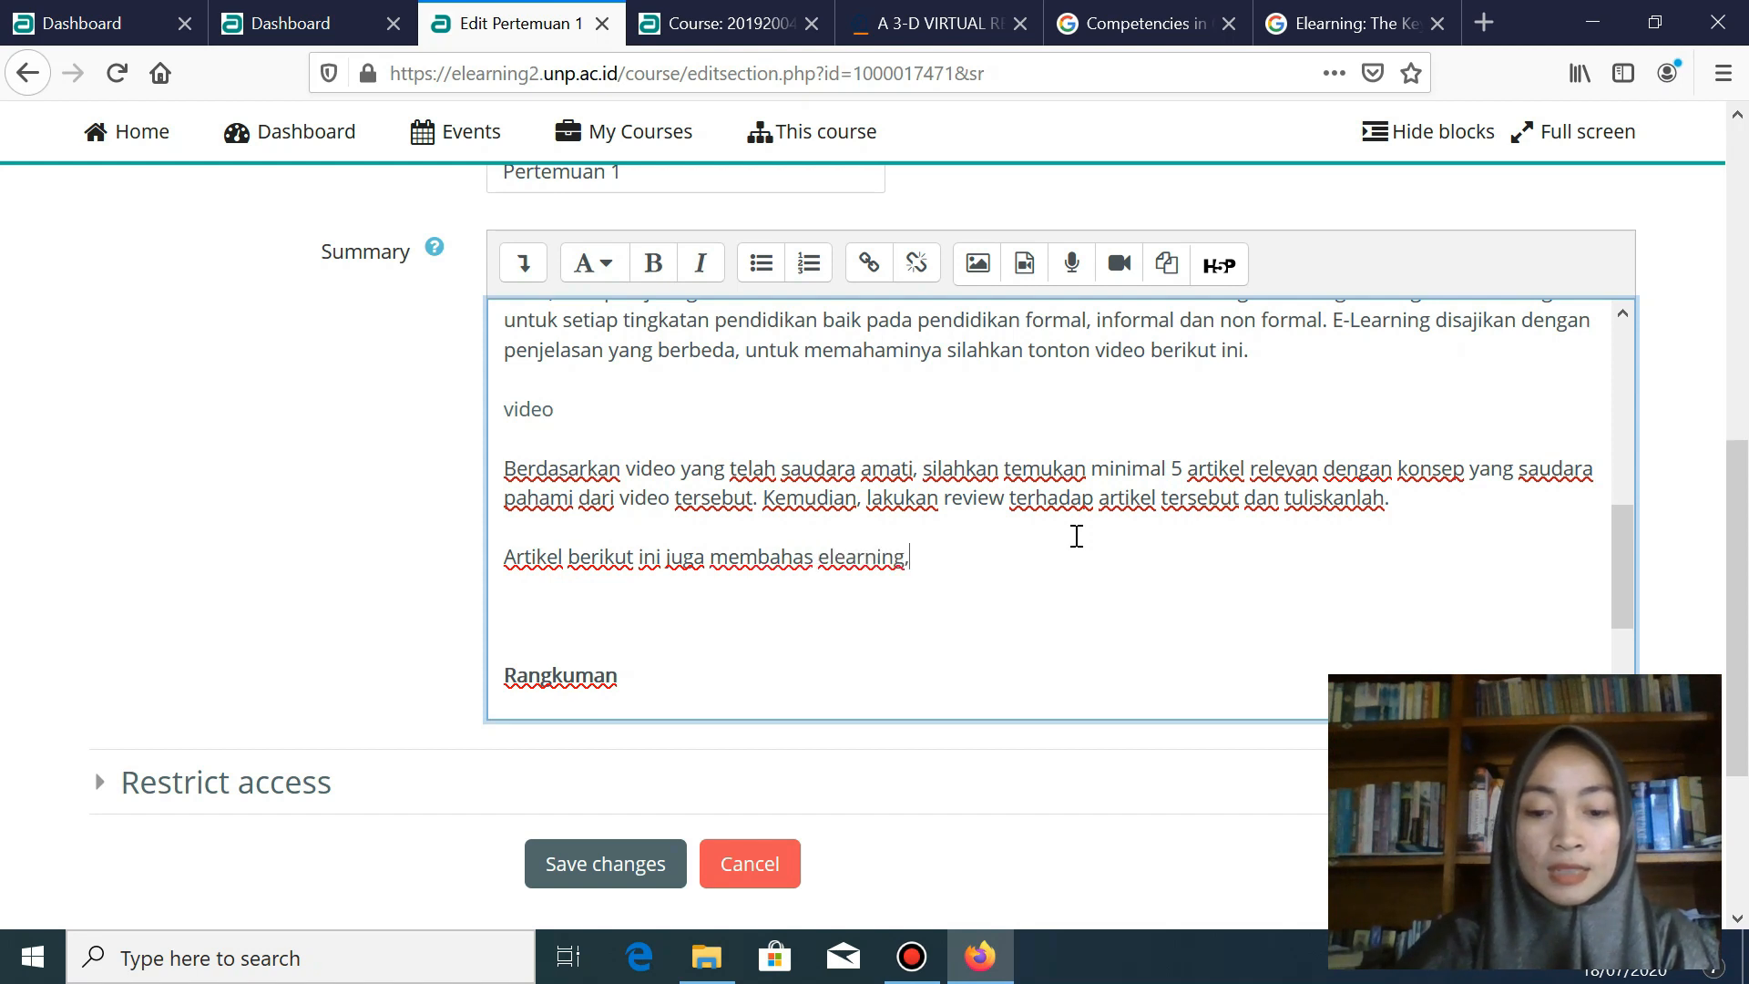
{"action": "key", "text": "BackSpace"}
{"action": "key", "text": "BackSpace"}
{"action": "key", "text": "BackSpace"}
{"action": "key", "text": "BackSpace"}
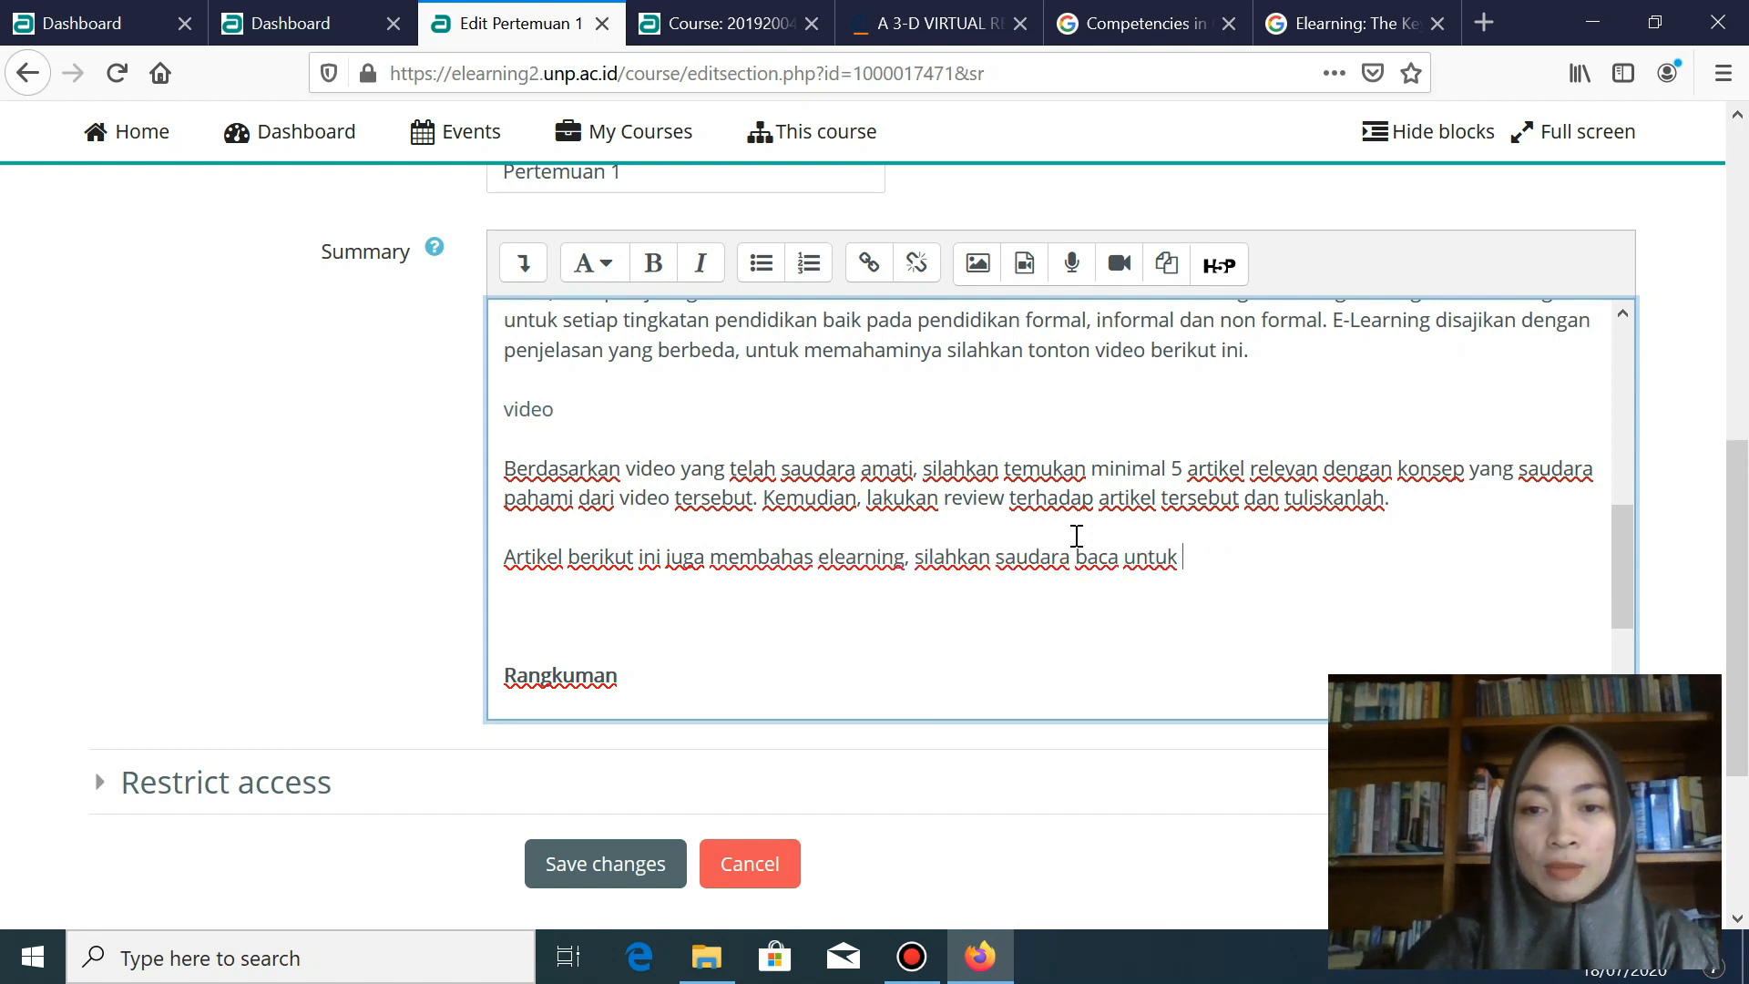
{"action": "type", "text": "menignkatkan"}
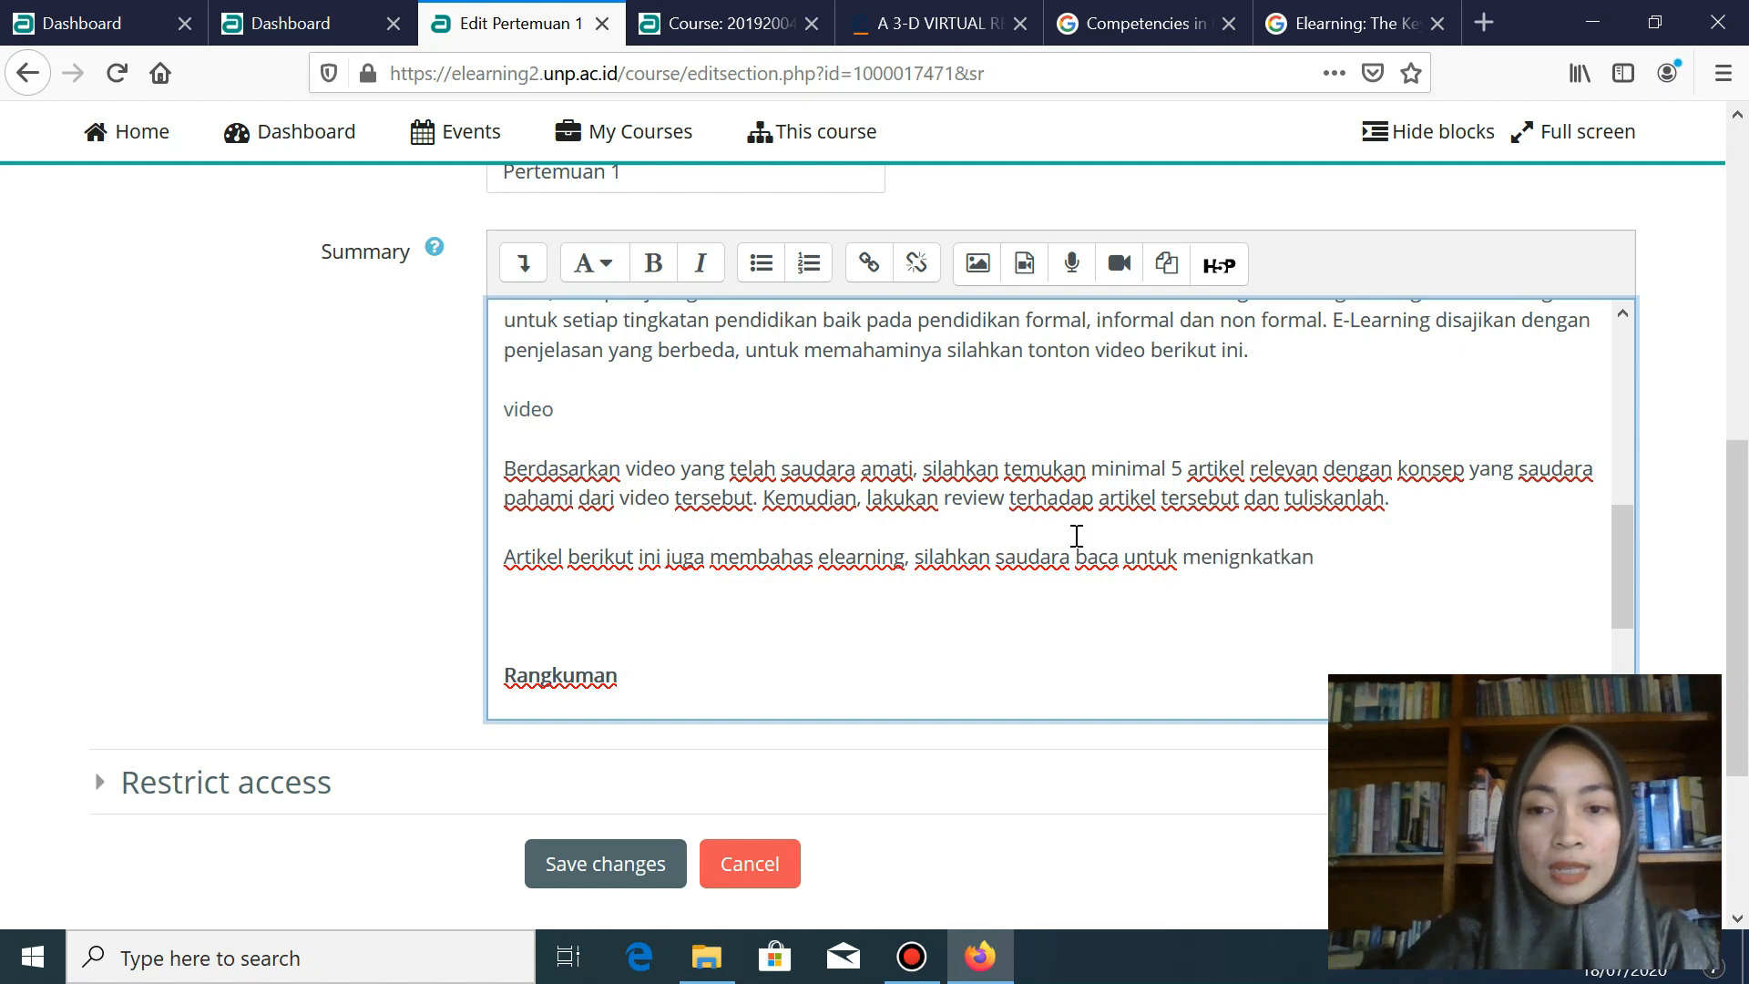
{"action": "key", "text": "BackSpace"}
{"action": "key", "text": "BackSpace"}
{"action": "key", "text": "BackSpace"}
{"action": "key", "text": "BackSpace"}
{"action": "key", "text": "BackSpace"}
{"action": "key", "text": "BackSpace"}
{"action": "key", "text": "BackSpace"}
{"action": "key", "text": "BackSpace"}
{"action": "key", "text": "BackSpace"}
{"action": "key", "text": "BackSpace"}
{"action": "key", "text": "BackSpace"}
{"action": "key", "text": "BackSpace"}
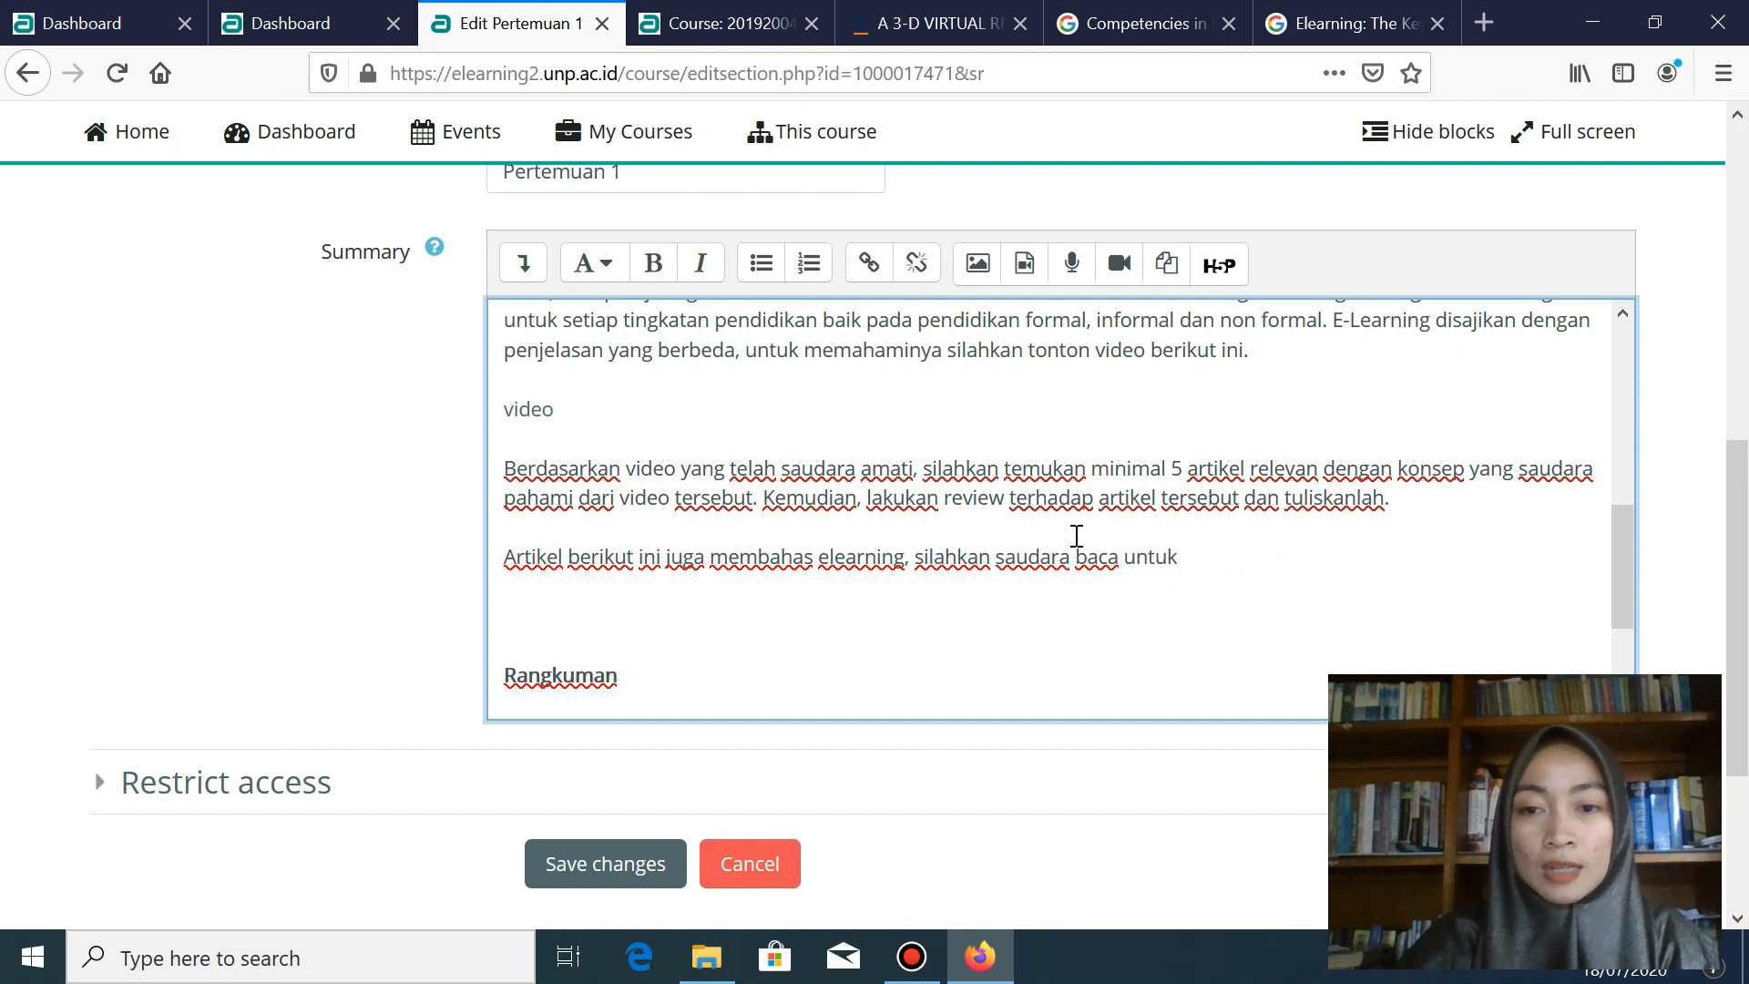
{"action": "type", "text": "meningkatkan pema"}
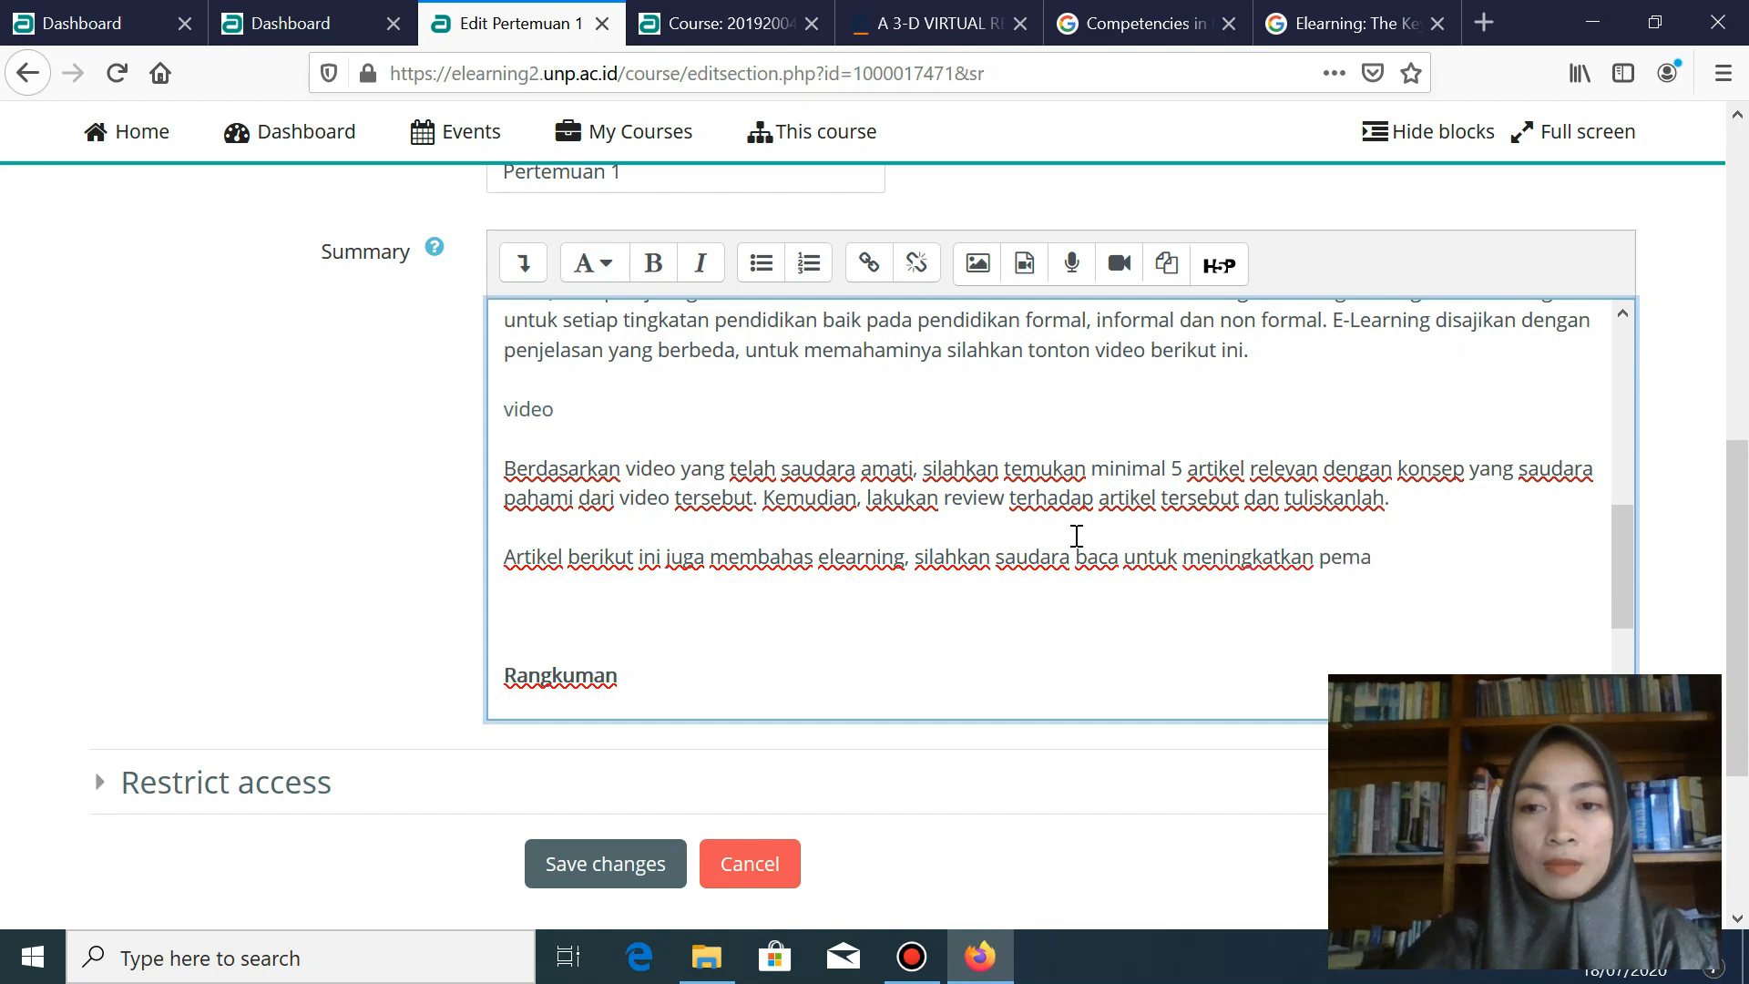
{"action": "type", "text": "haman ter"}
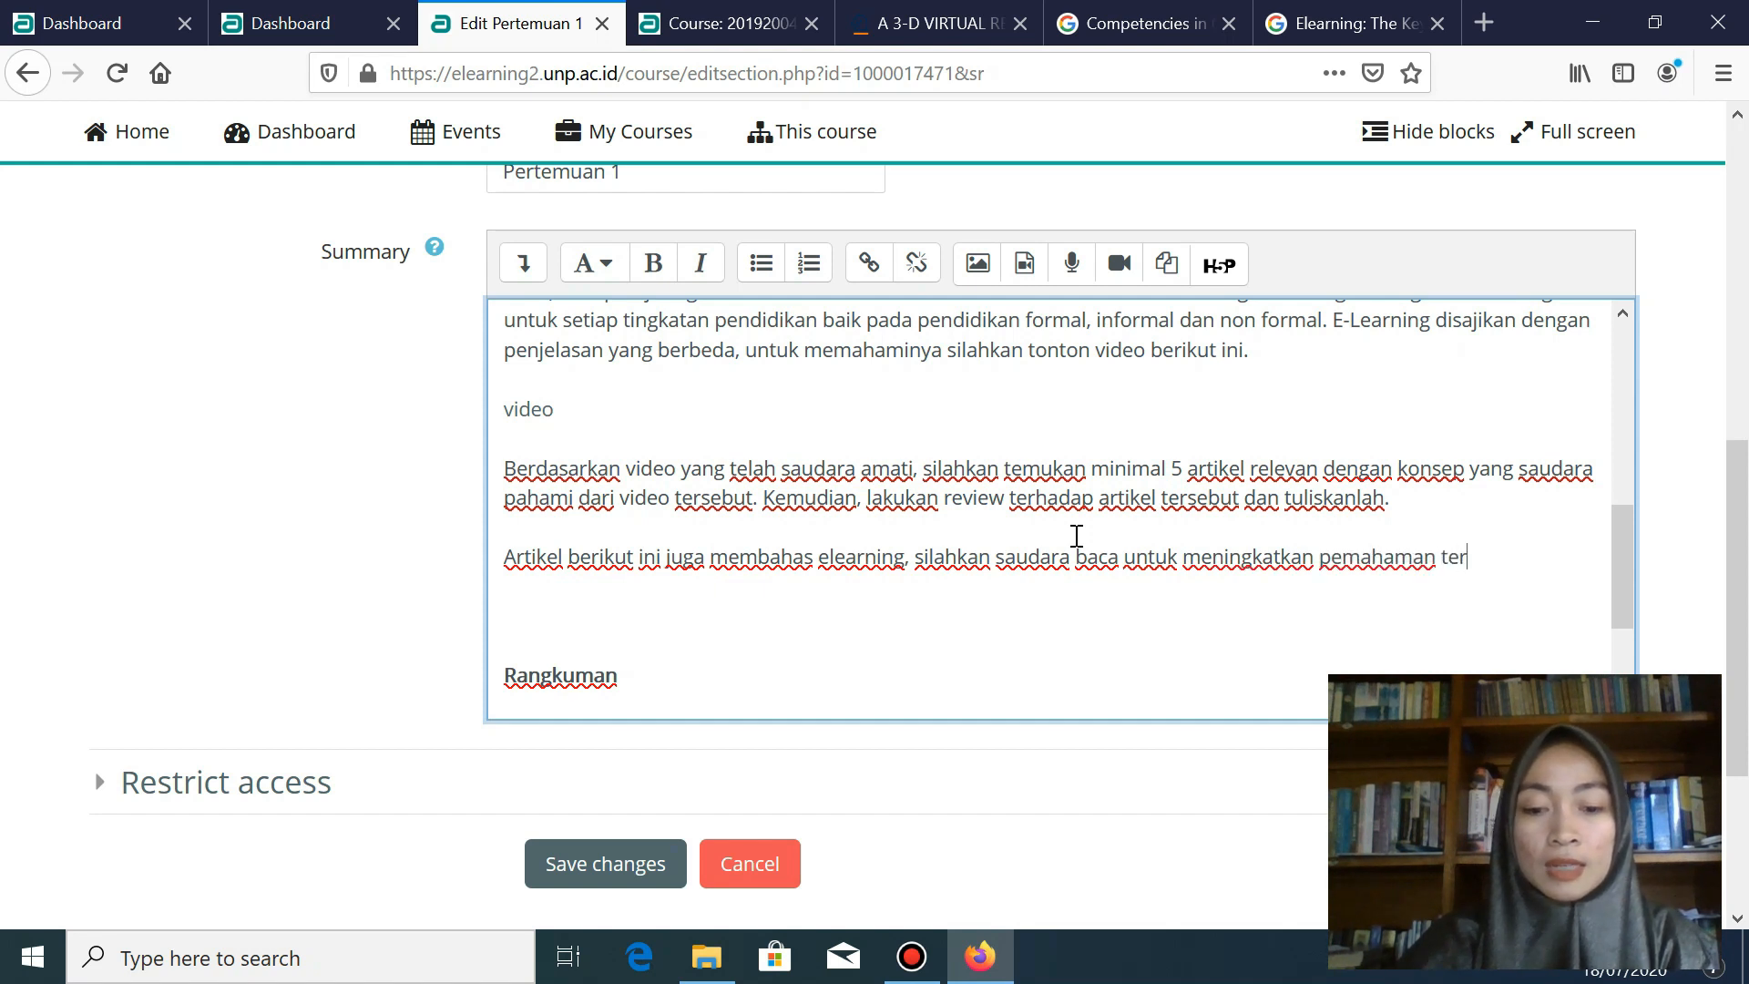
{"action": "type", "text": "kait elearning"}
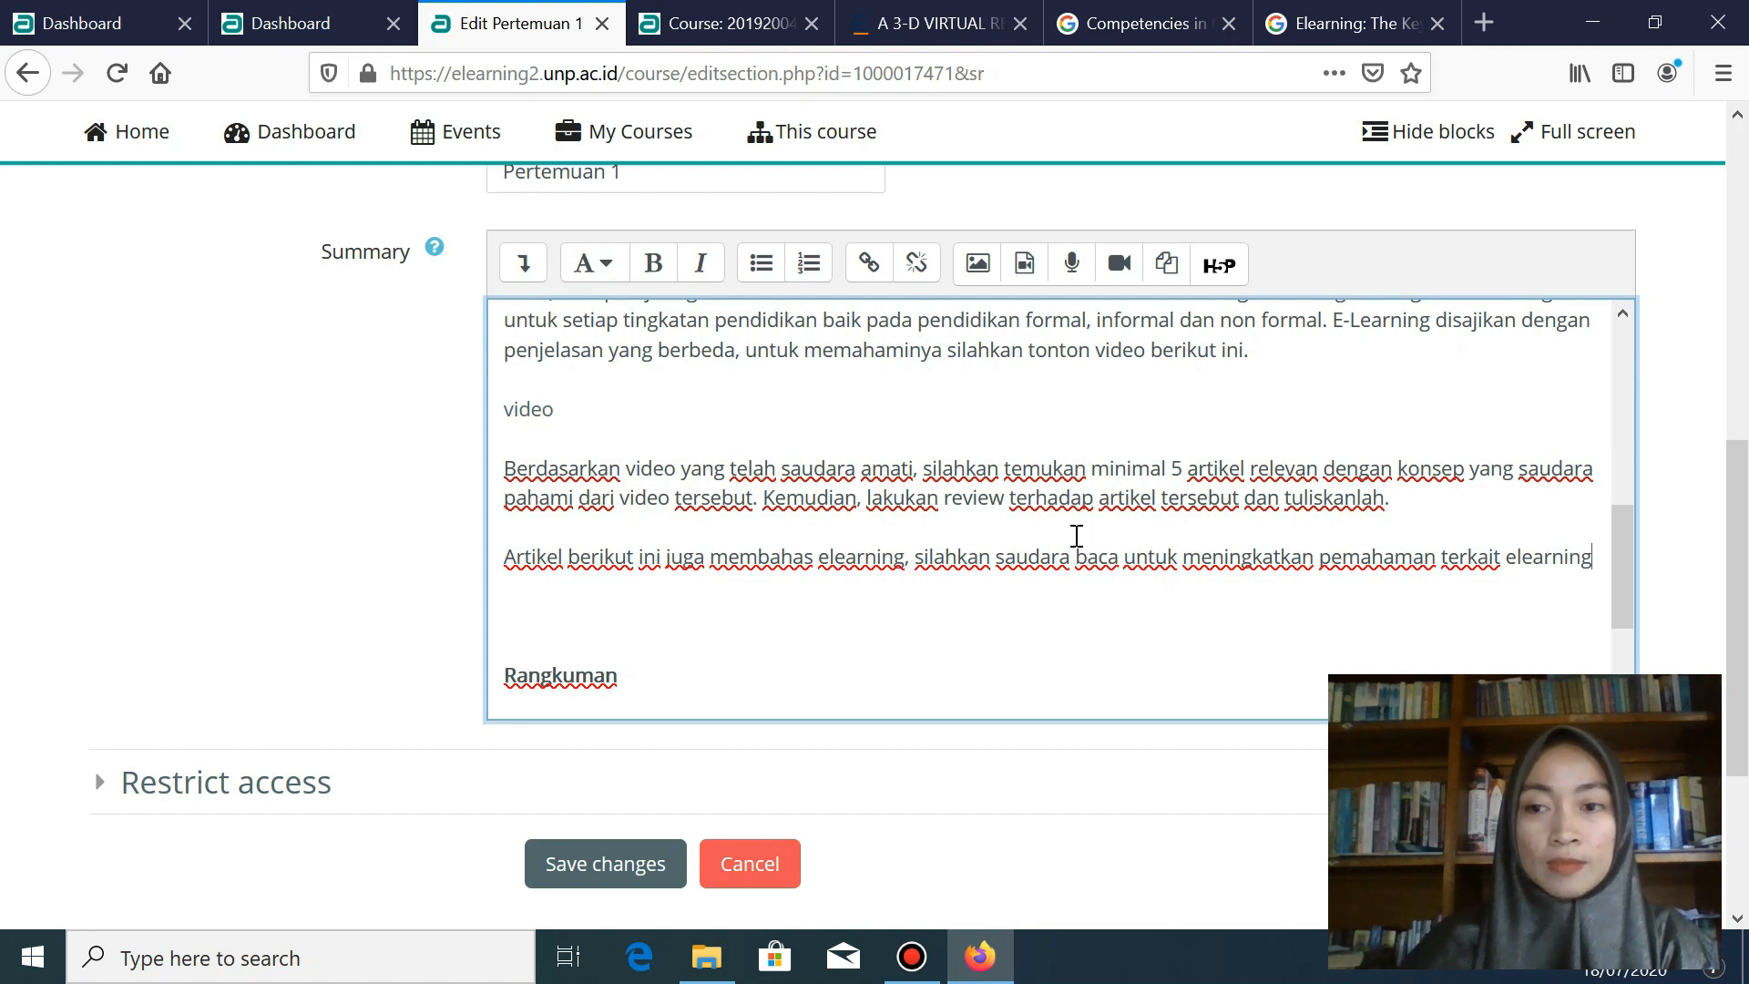
- Add '(dapatkan artikel di sini)' on a new line and select its link words
{"action": "key", "text": "Return"}
{"action": "type", "text": "()"}
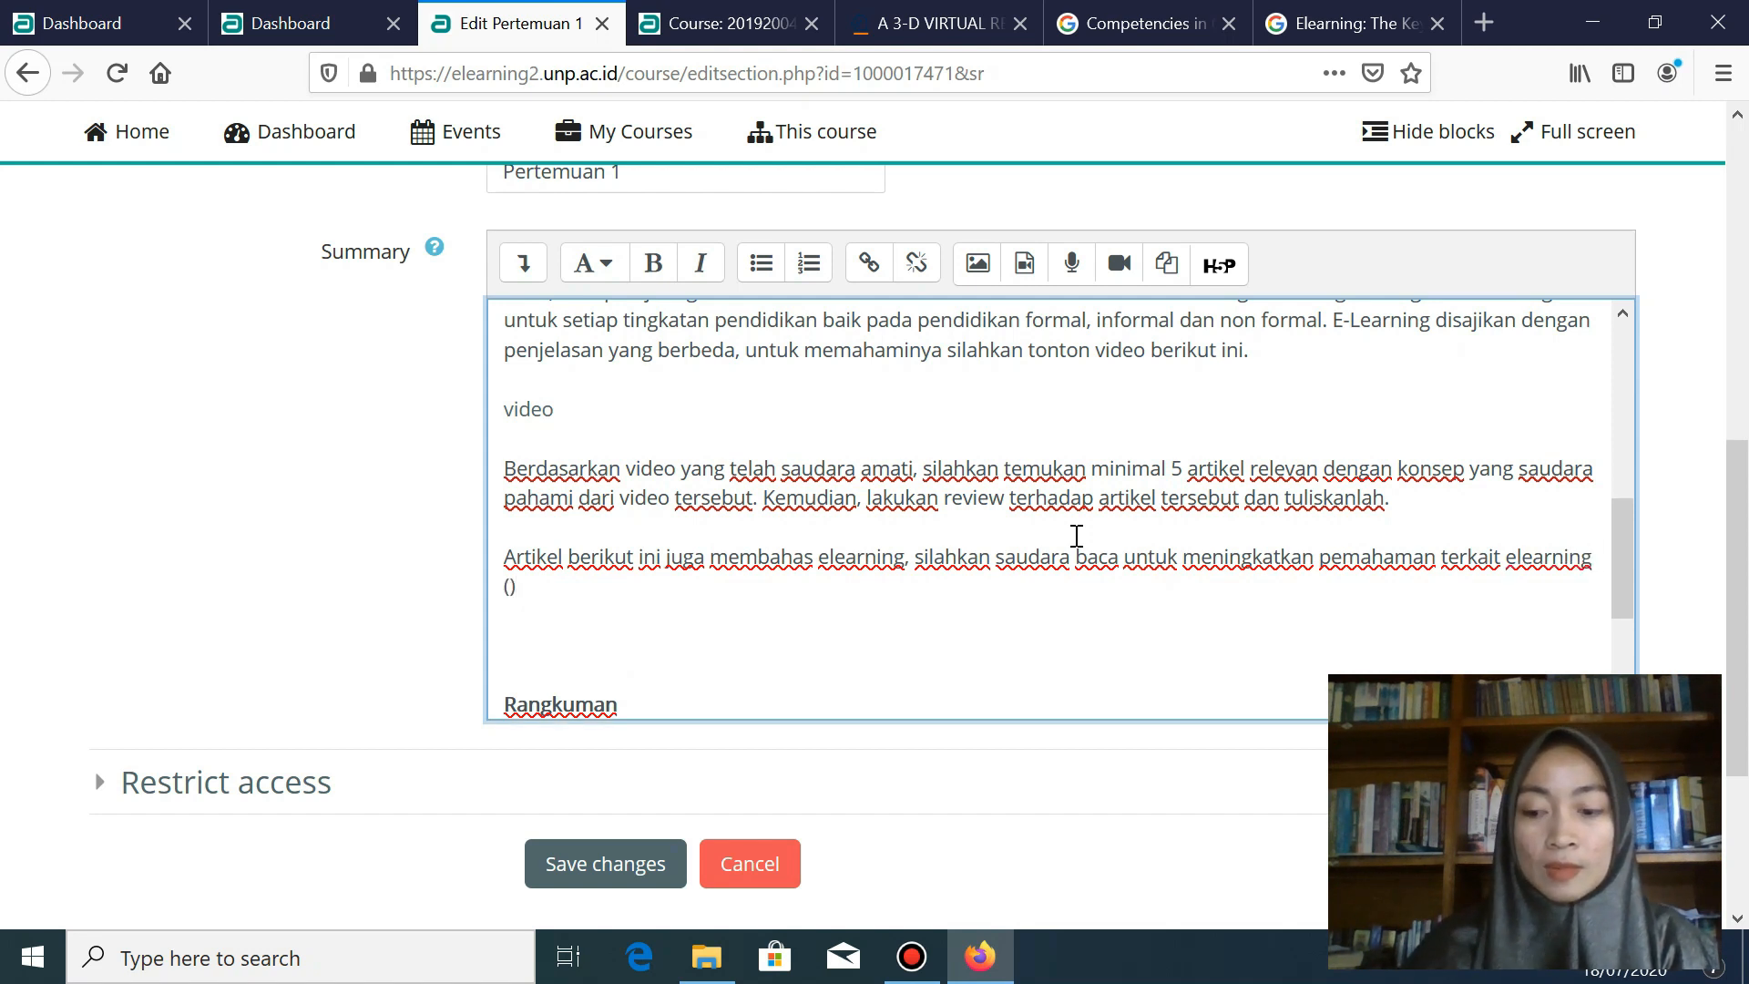
{"action": "type", "text": "dapatkan artikel "}
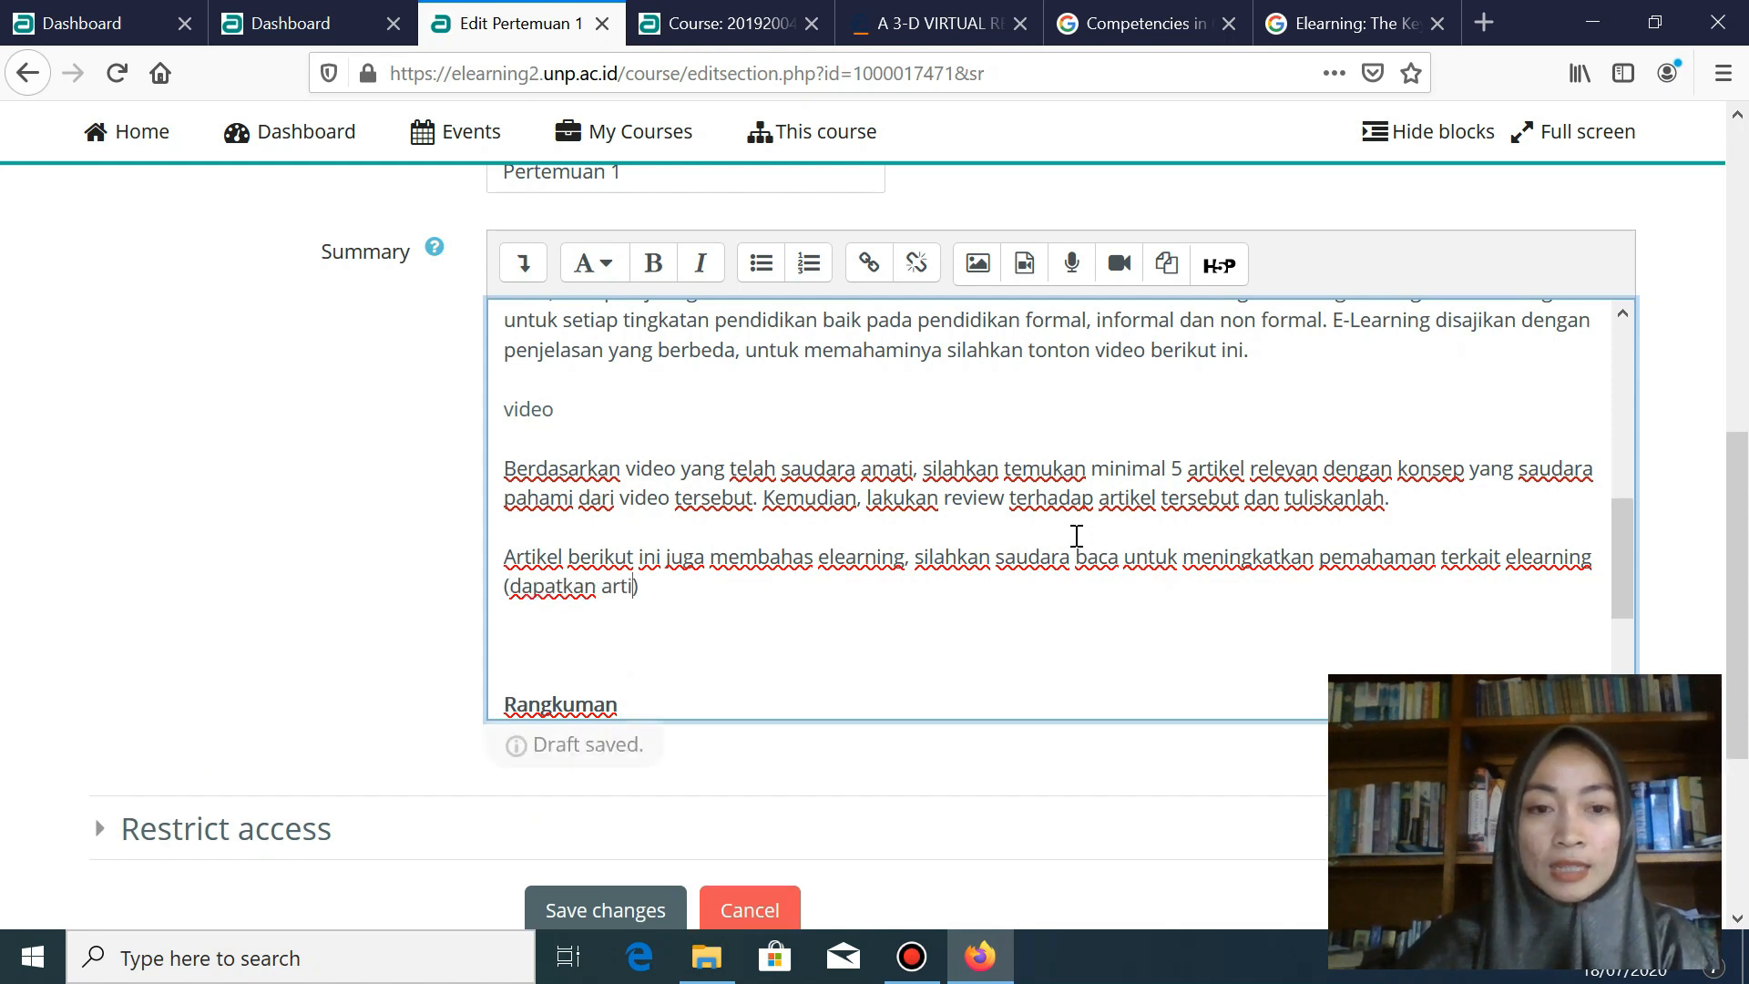
{"action": "type", "text": "di sini"}
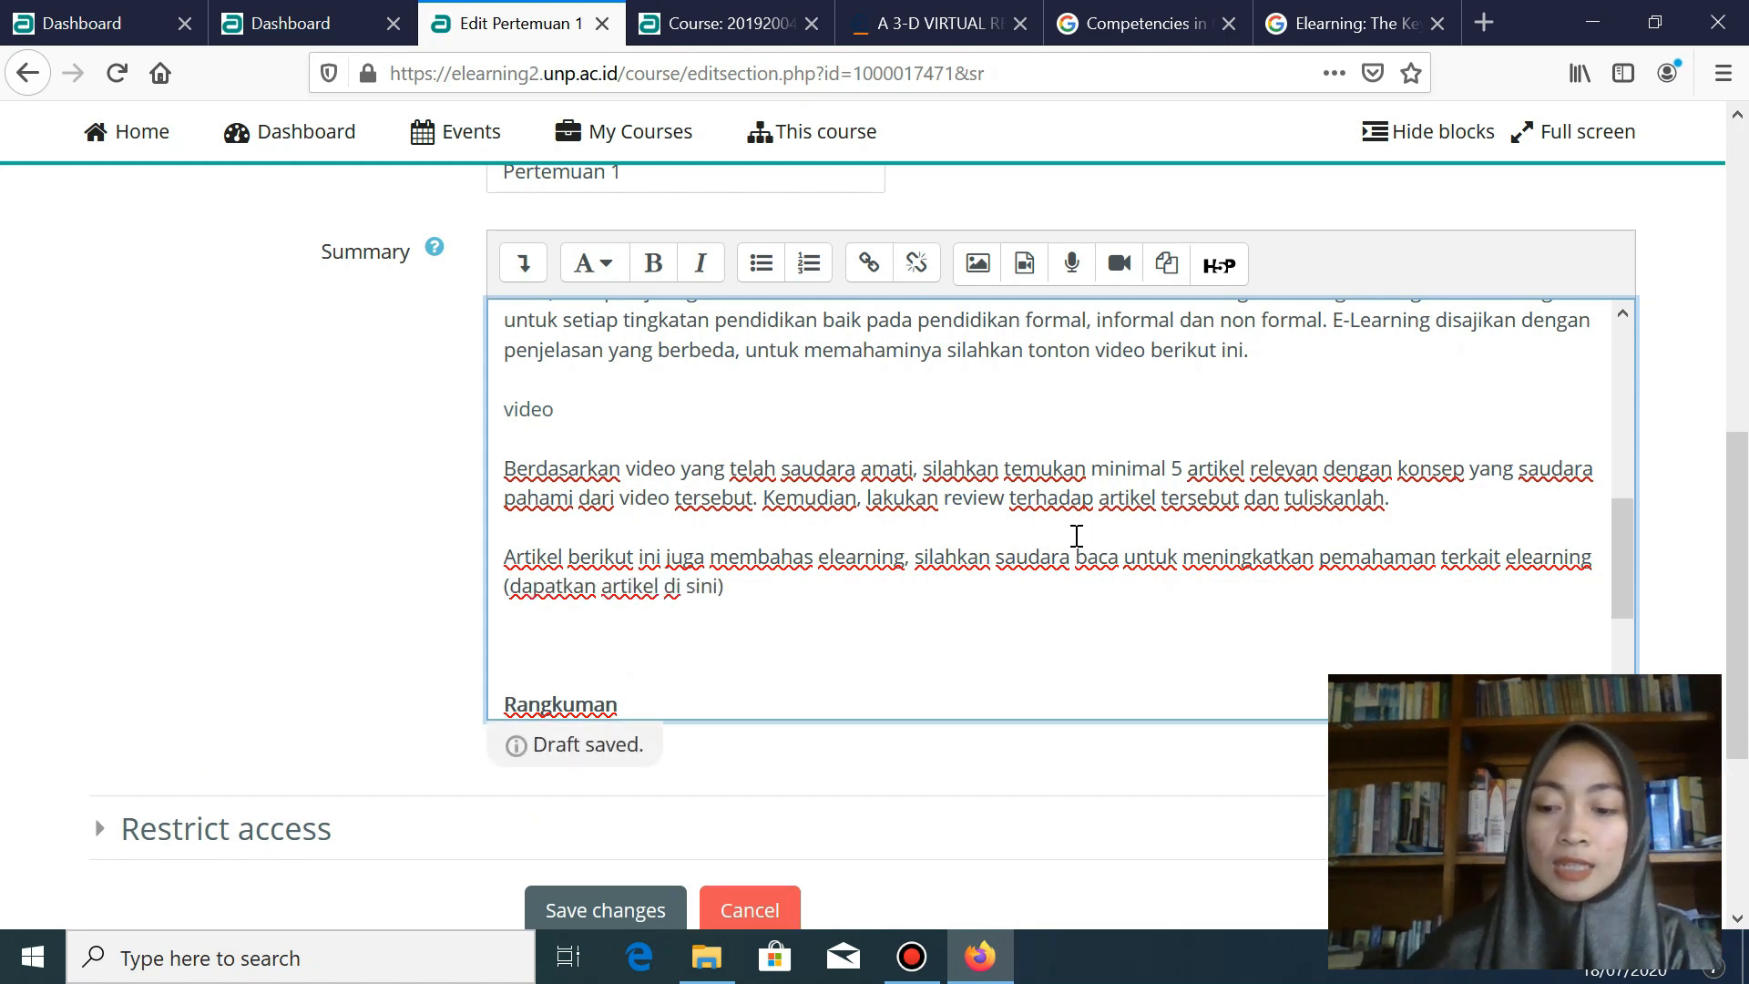
{"action": "key", "text": "shift+Left"}
{"action": "key", "text": "shift+Left"}
{"action": "key", "text": "shift+Left"}
{"action": "key", "text": "shift+Left"}
{"action": "key", "text": "shift+Left"}
{"action": "key", "text": "shift+Left"}
{"action": "key", "text": "shift+Left"}
{"action": "key", "text": "shift+Left"}
{"action": "key", "text": "shift+Left"}
{"action": "key", "text": "shift+Left"}
{"action": "key", "text": "shift+Left"}
{"action": "key", "text": "shift+Left"}
{"action": "key", "text": "shift+Left"}
{"action": "key", "text": "shift+Left"}
{"action": "key", "text": "shift+Left"}
{"action": "key", "text": "shift+Left"}
{"action": "key", "text": "shift+Left"}
{"action": "key", "text": "shift+Left"}
{"action": "key", "text": "shift+Left"}
{"action": "key", "text": "shift+Left"}
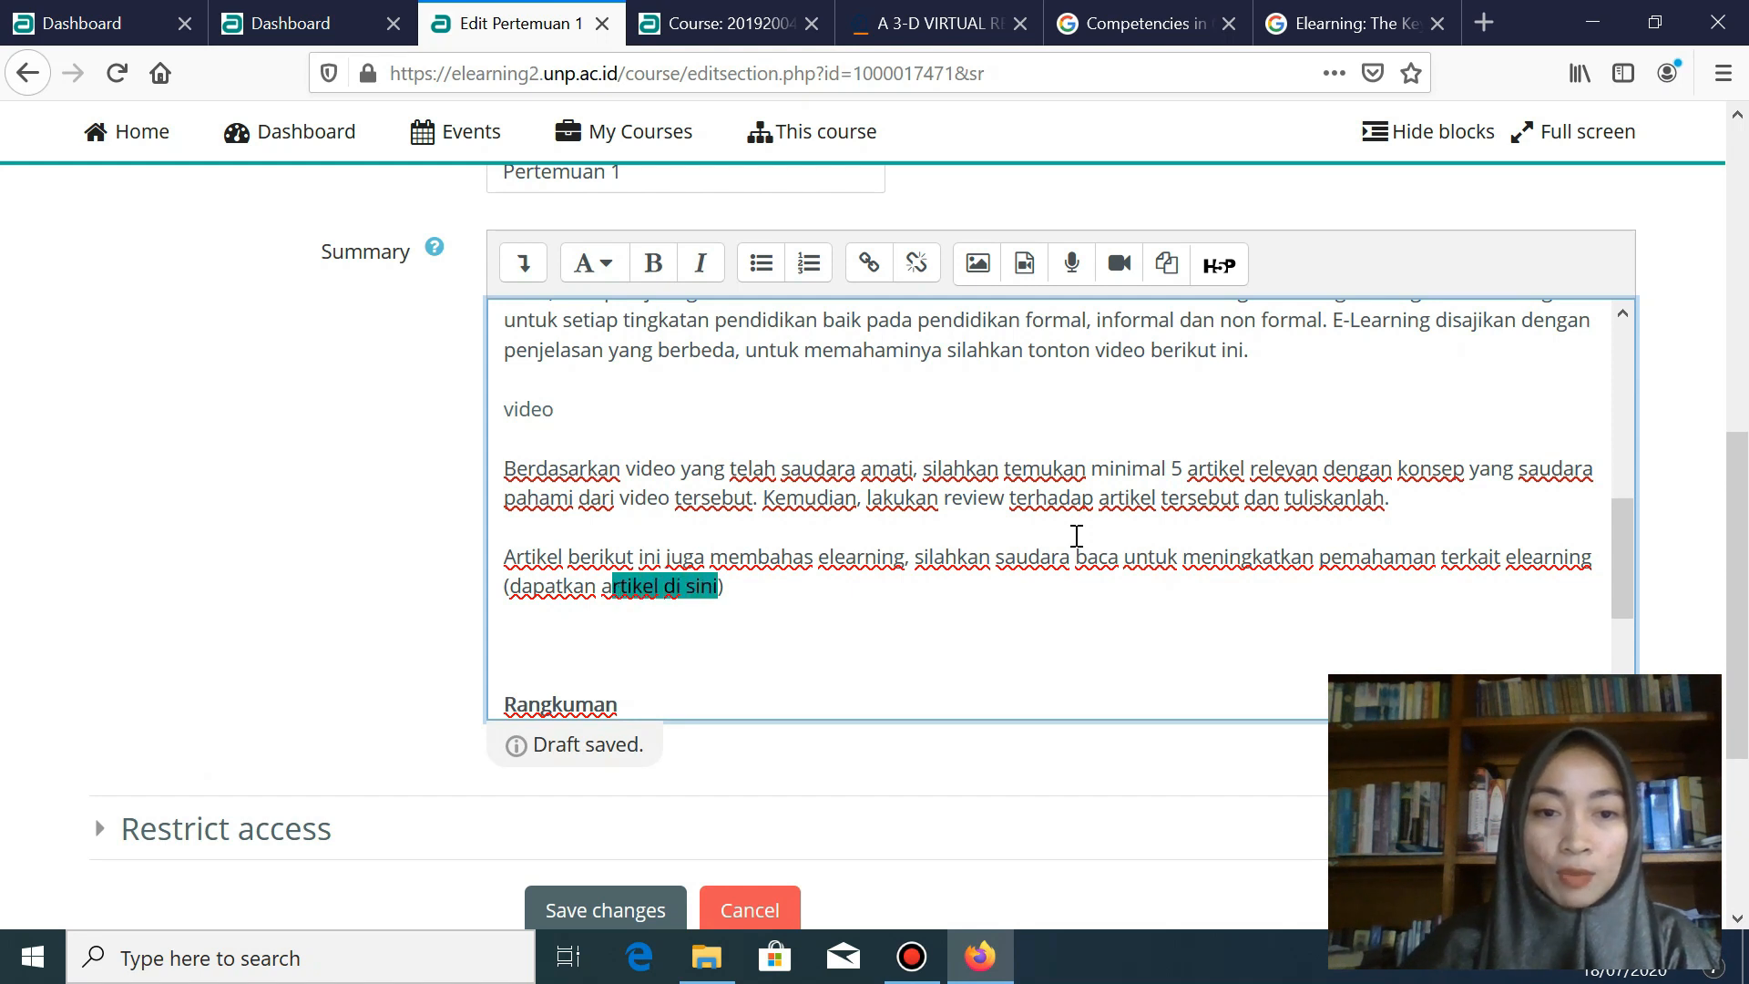
{"action": "key", "text": "shift+Left"}
{"action": "key", "text": "shift+Left"}
{"action": "key", "text": "shift+Left"}
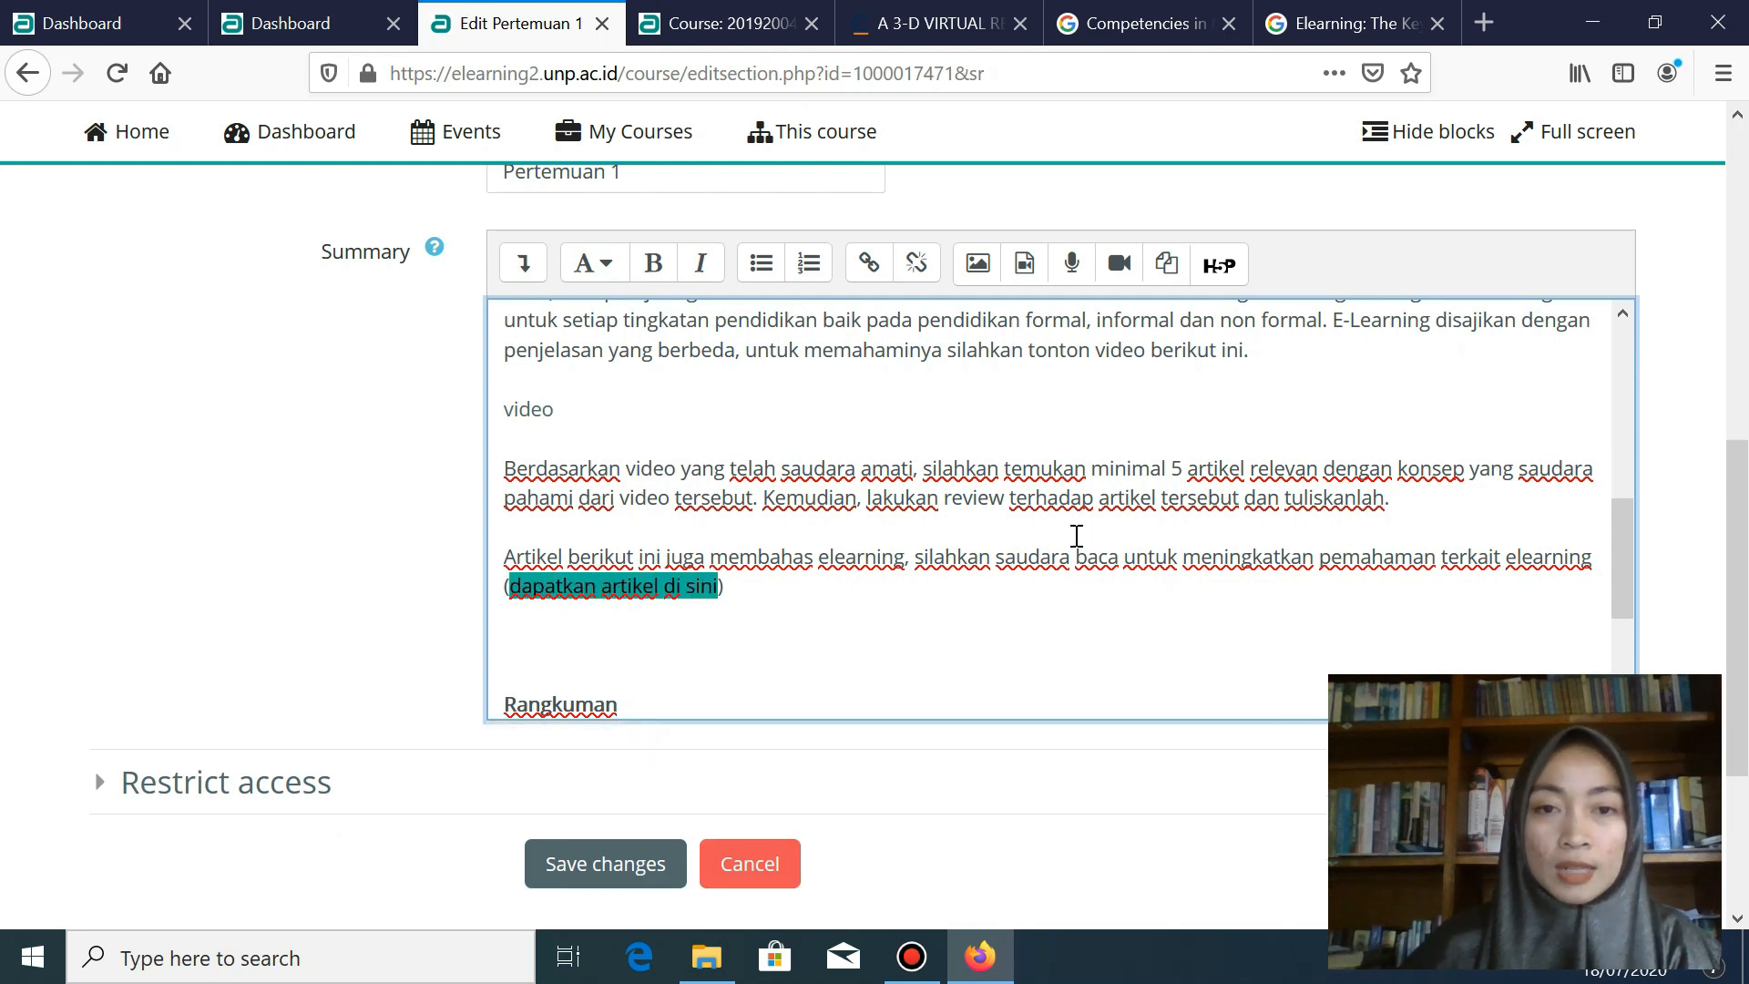
{"action": "left_click", "coordinate": [518, 269]}
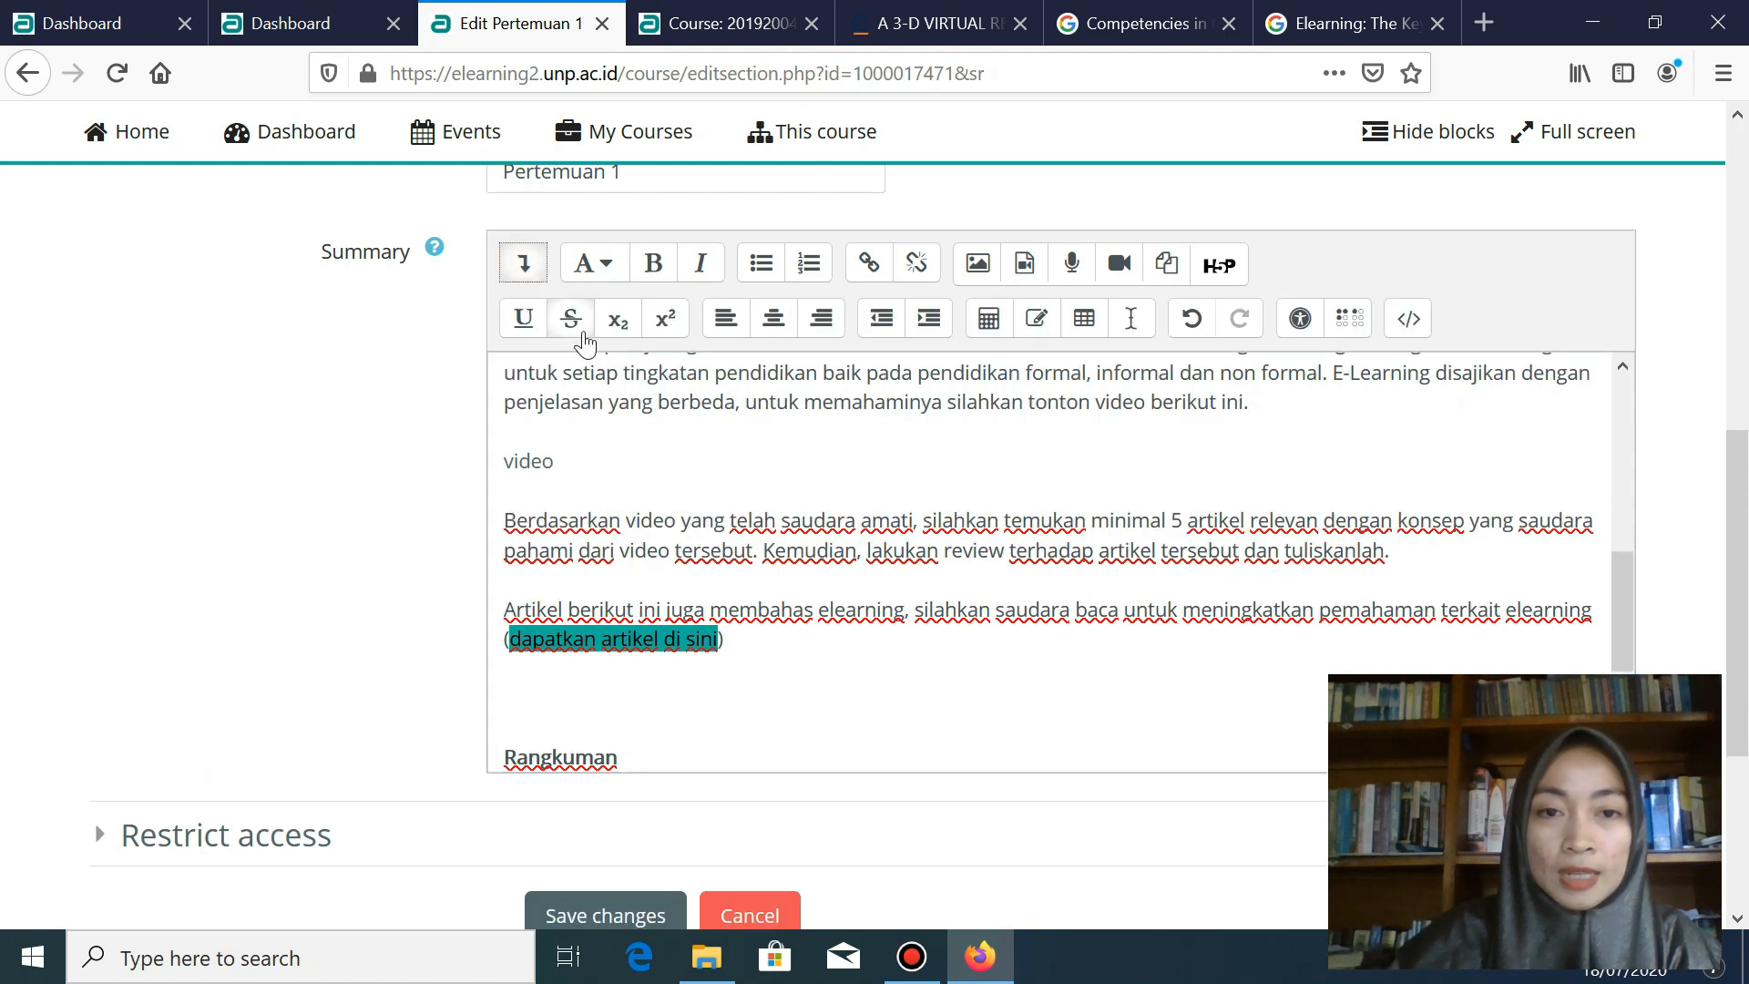
- Underline 'dapatkan artikel di sini' and link it to the pasted Springer URL, opening in a new window
{"action": "left_click", "coordinate": [519, 326]}
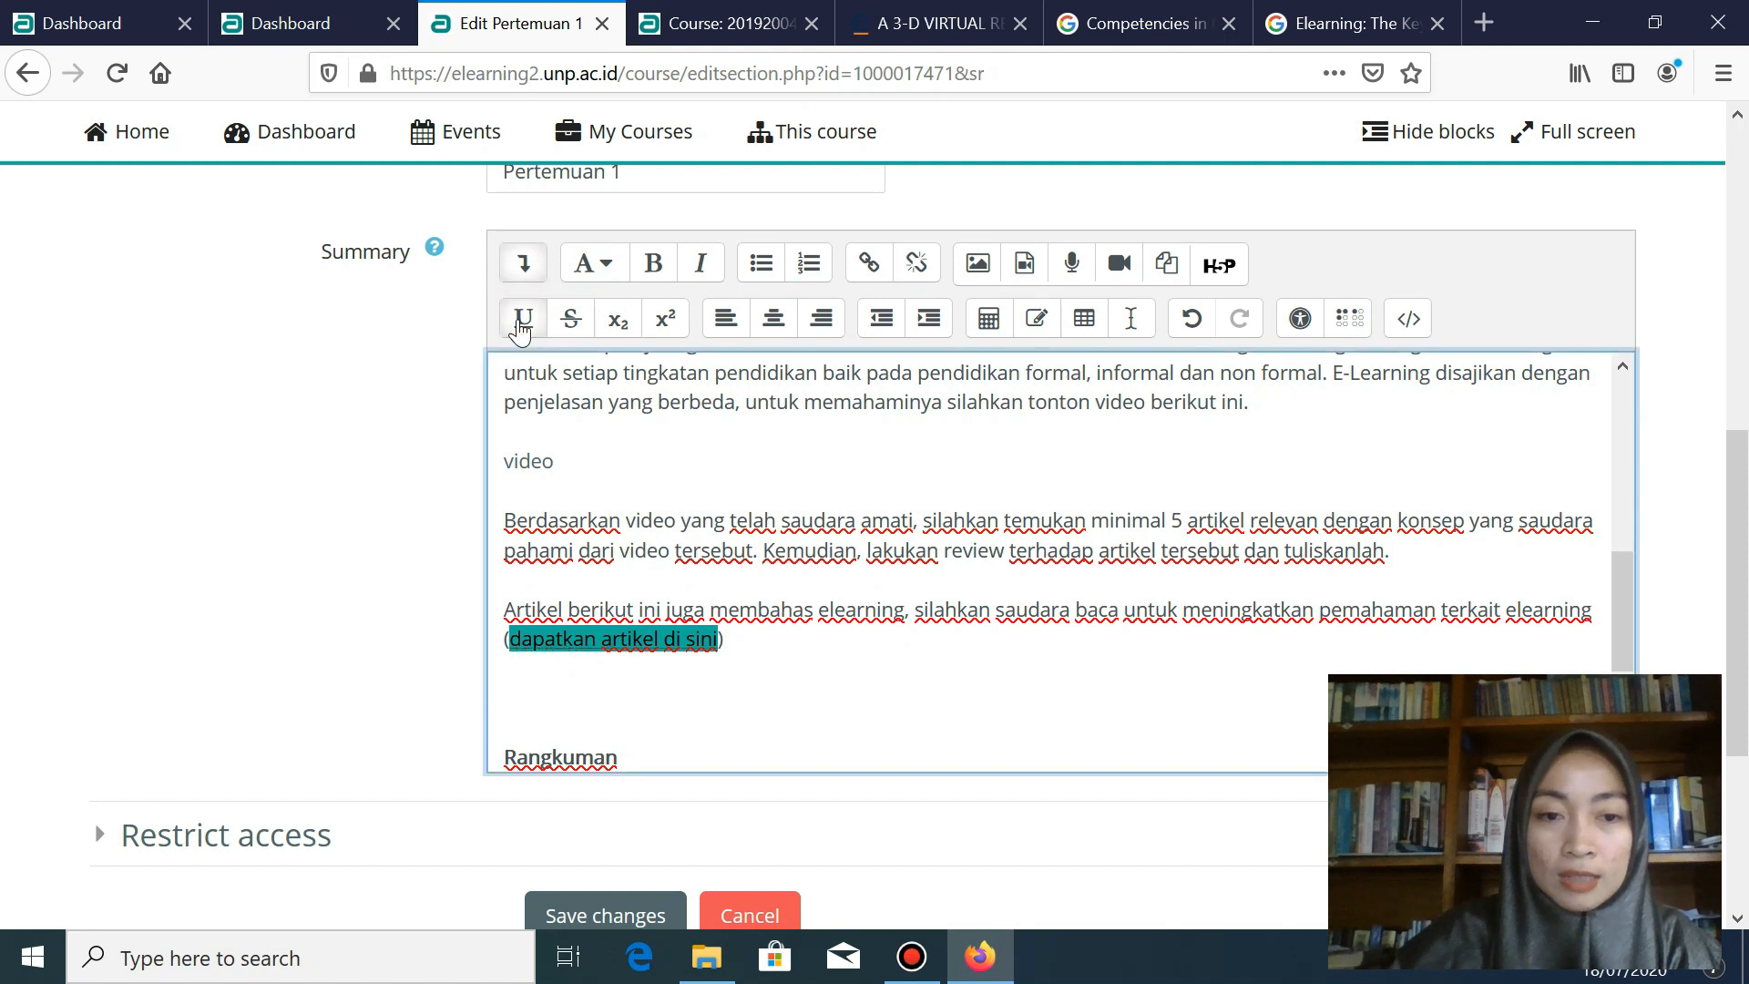
{"action": "left_click", "coordinate": [870, 266]}
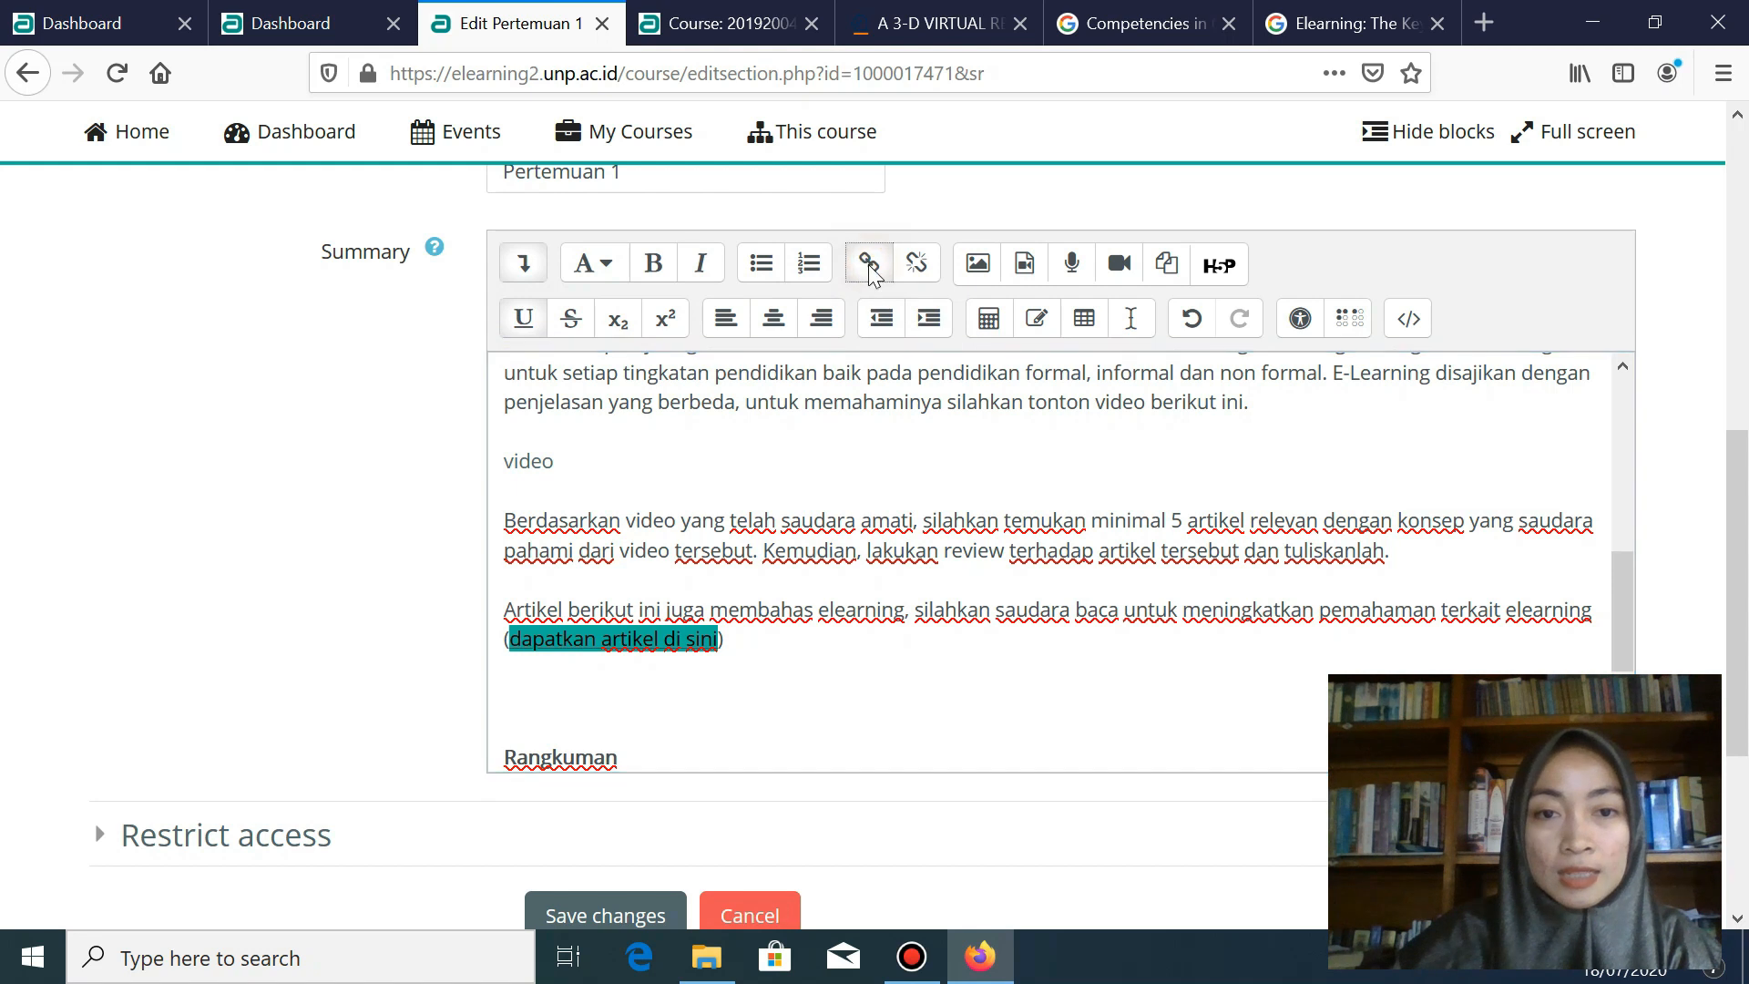
{"action": "key", "text": "ctrl+v"}
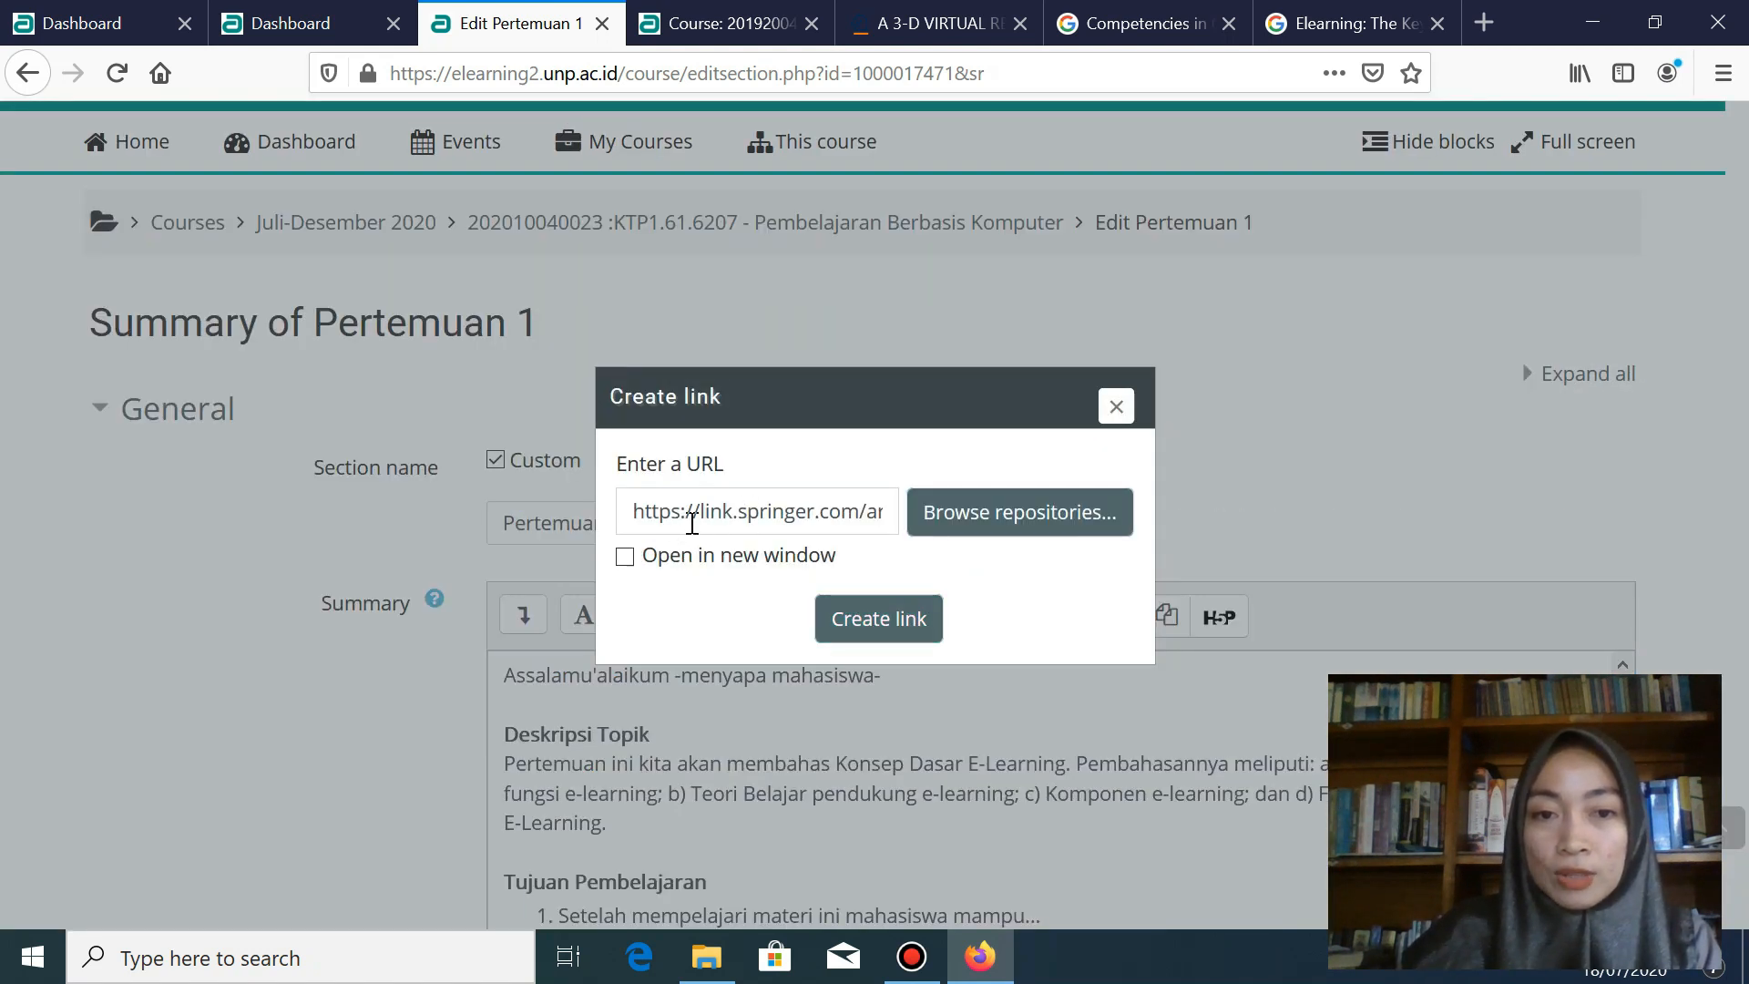
{"action": "left_click", "coordinate": [625, 557]}
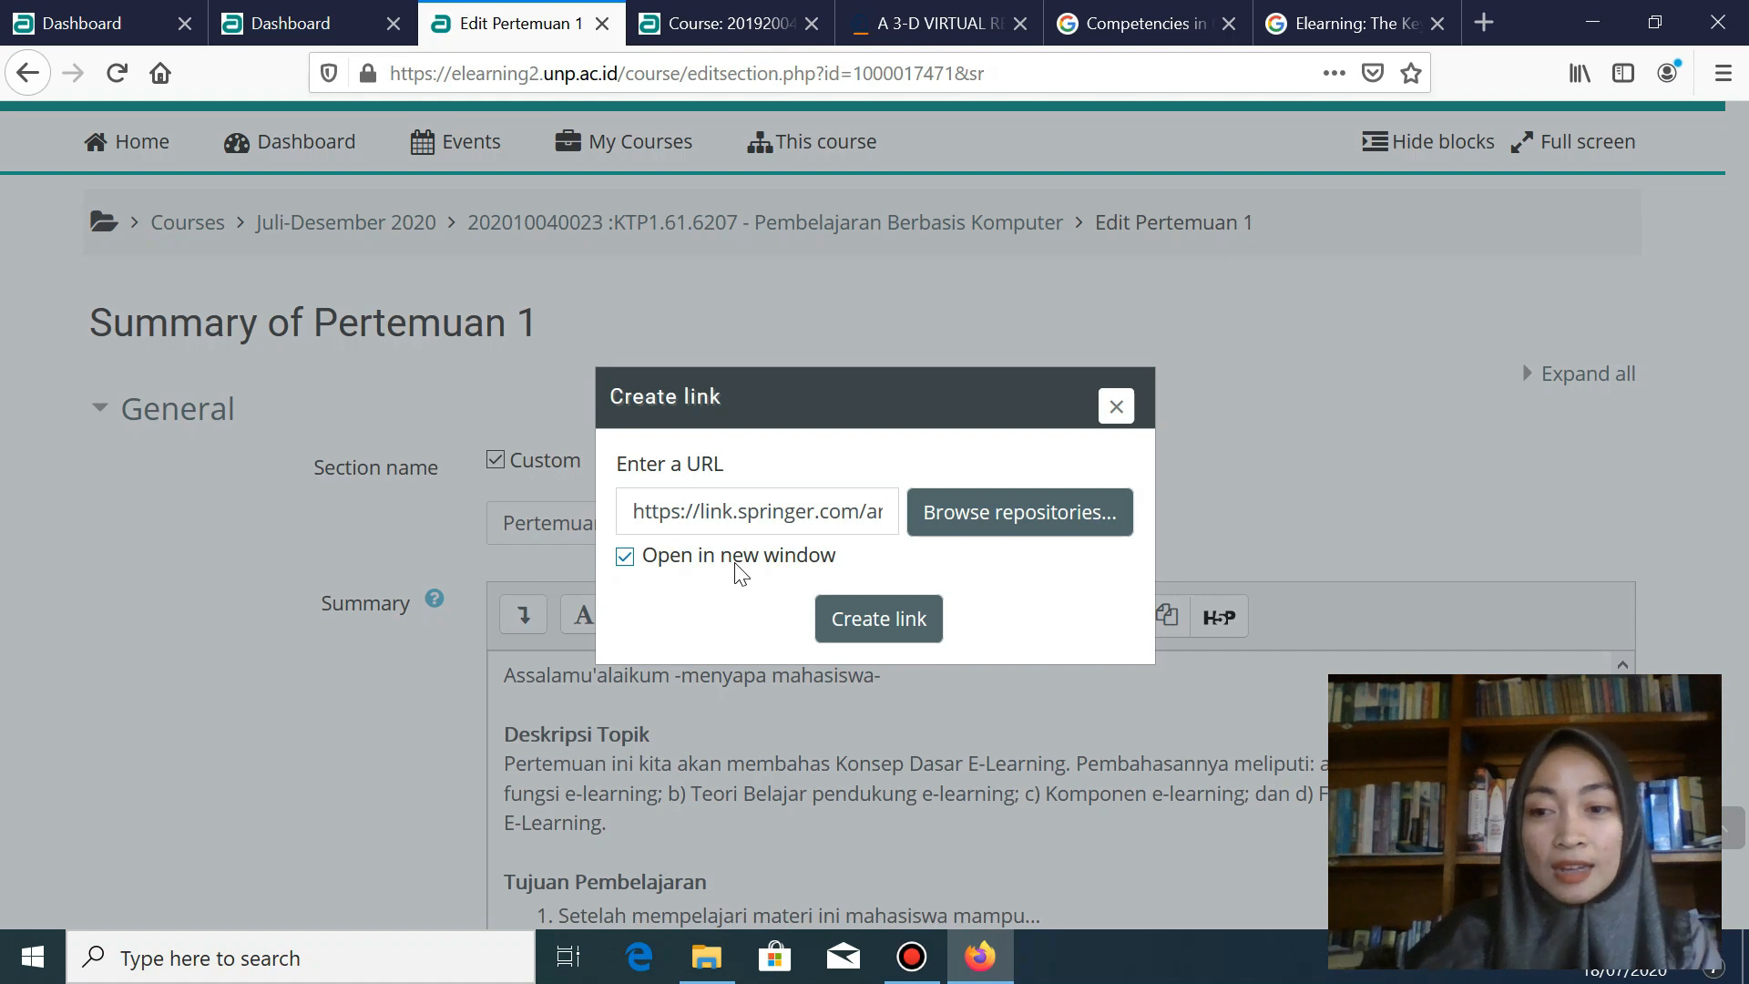
{"action": "left_click", "coordinate": [877, 620]}
- Save the Pertemuan 1 summary changes
{"action": "scroll", "coordinate": [820, 656], "scroll_direction": "down", "scroll_amount": 3}
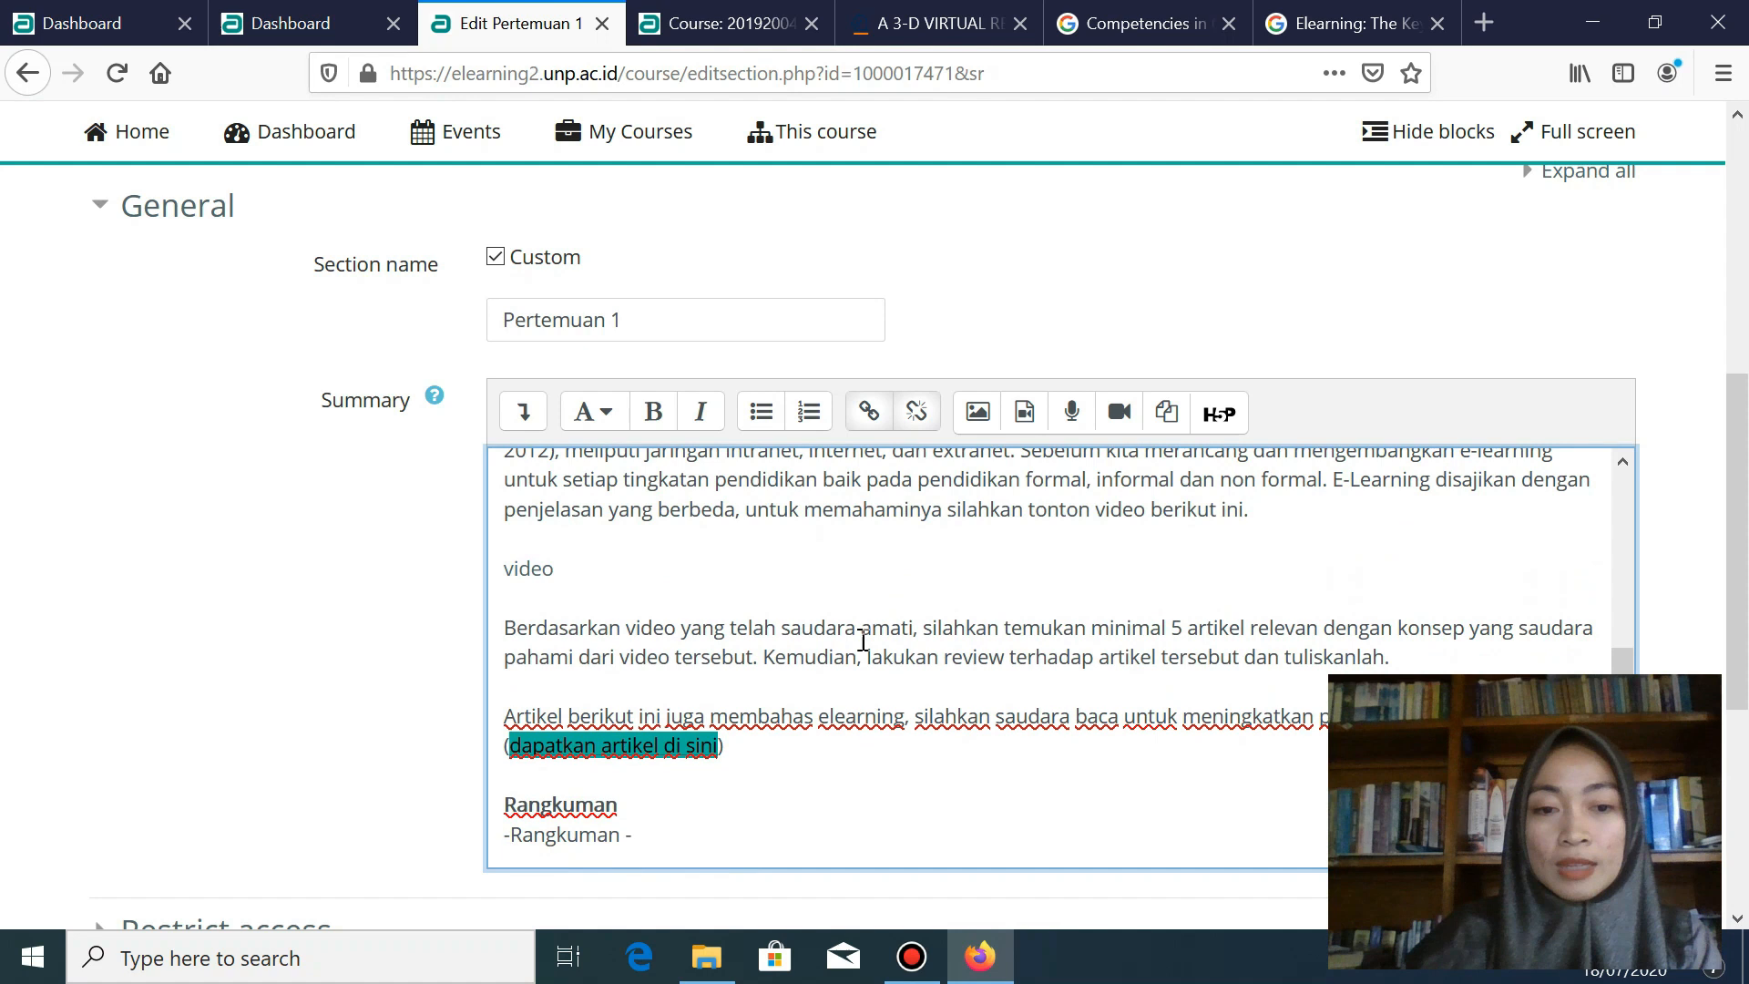
{"action": "scroll", "coordinate": [706, 729], "scroll_direction": "down", "scroll_amount": 3}
{"action": "left_click", "coordinate": [652, 730]}
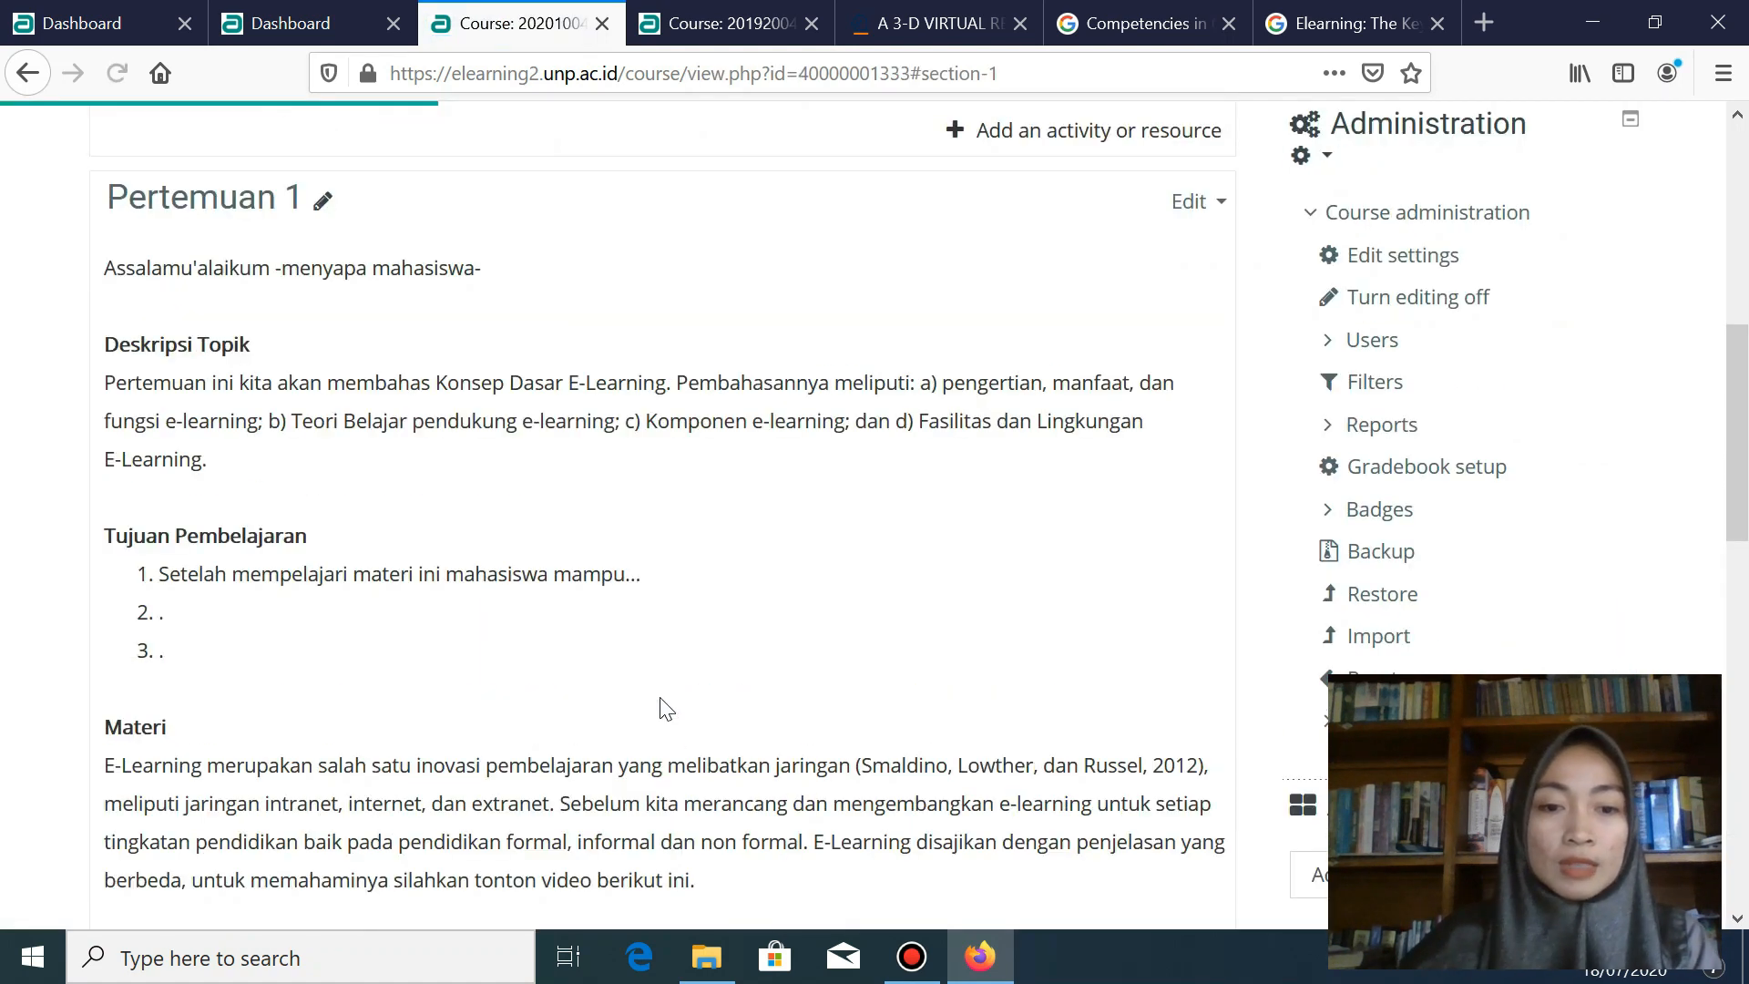
- Scroll the course page down to the Pertemuan 1 section with the video and article link
{"action": "scroll", "coordinate": [665, 701], "scroll_direction": "down", "scroll_amount": 3}
{"action": "scroll", "coordinate": [669, 693], "scroll_direction": "down", "scroll_amount": 5}
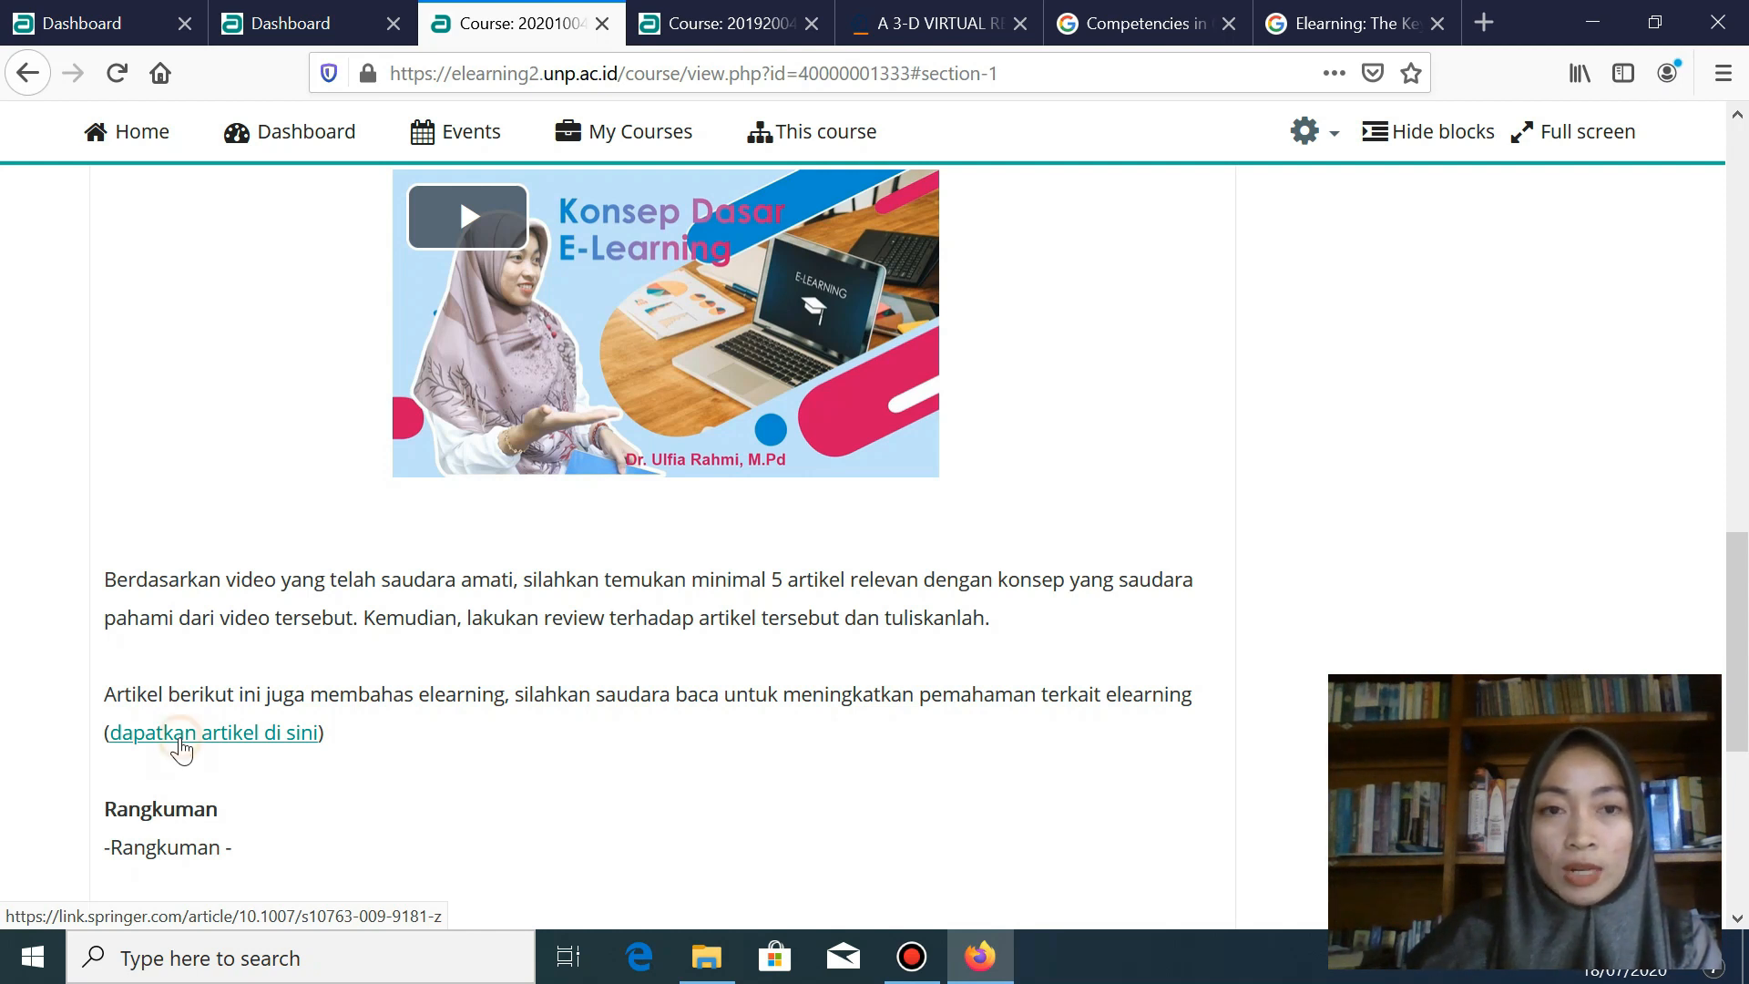
- Follow 'dapatkan artikel di sini' to open the Springer sun-and-moon article and scroll through it
{"action": "left_click", "coordinate": [181, 741]}
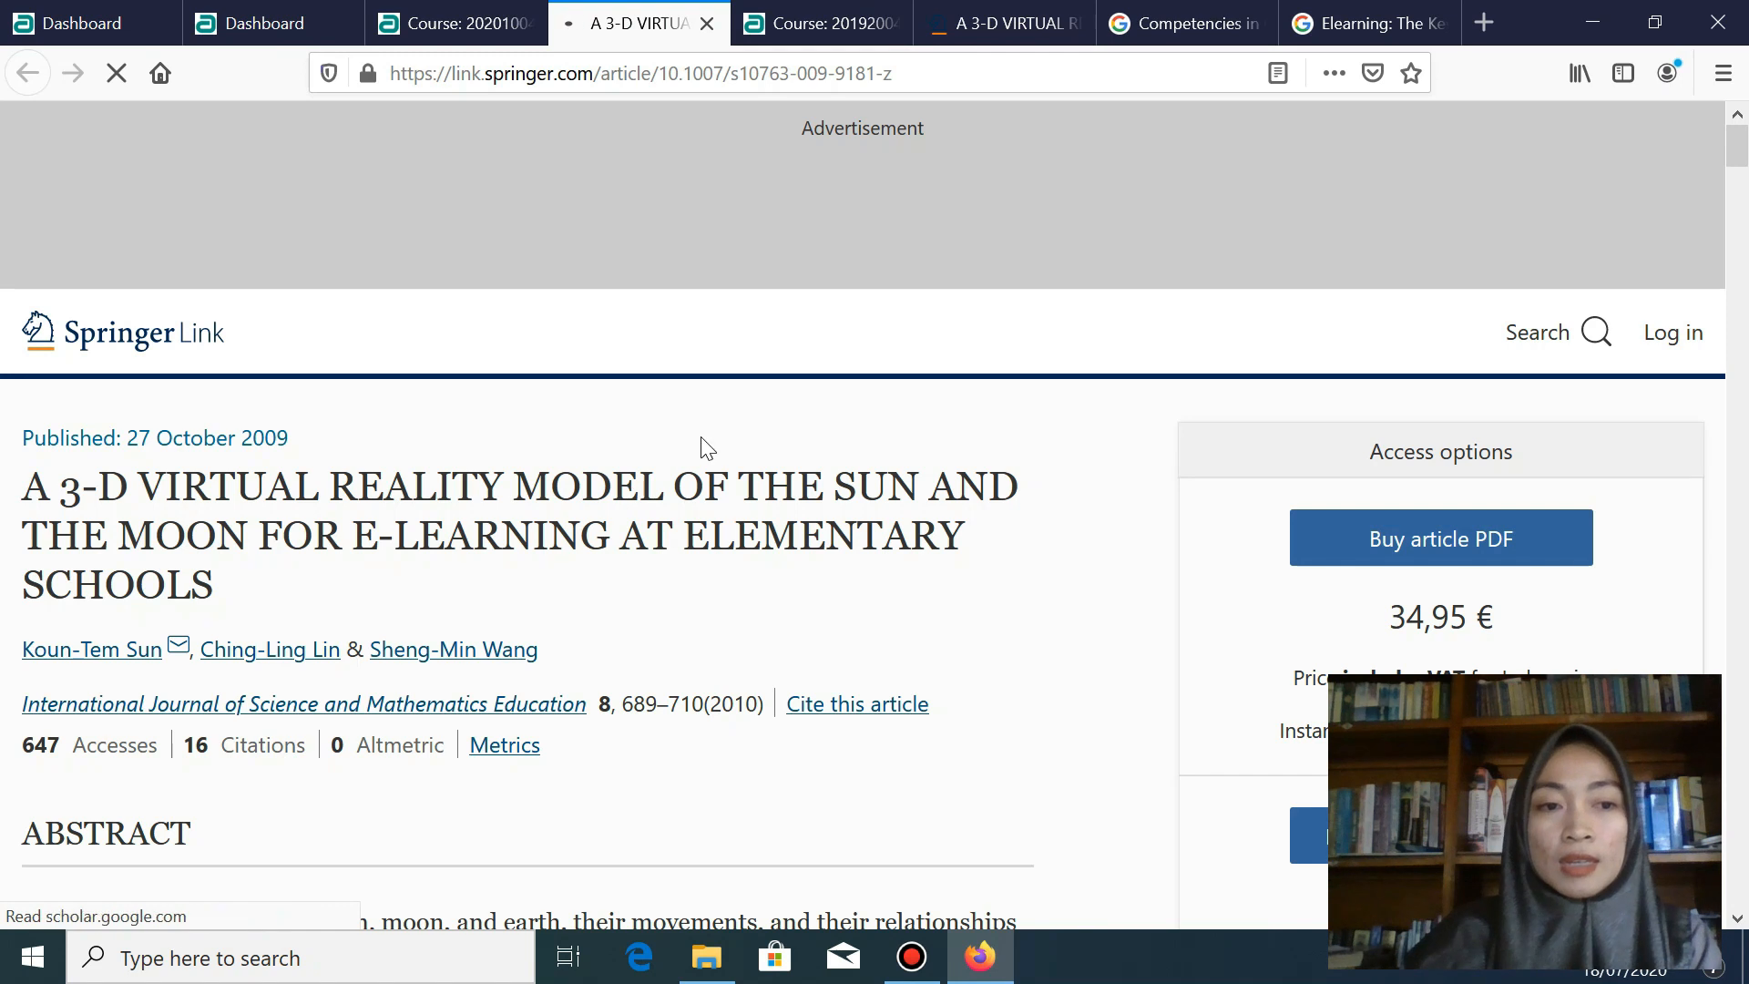
{"action": "scroll", "coordinate": [715, 451], "scroll_direction": "down", "scroll_amount": 3}
{"action": "scroll", "coordinate": [715, 451], "scroll_direction": "down", "scroll_amount": 8}
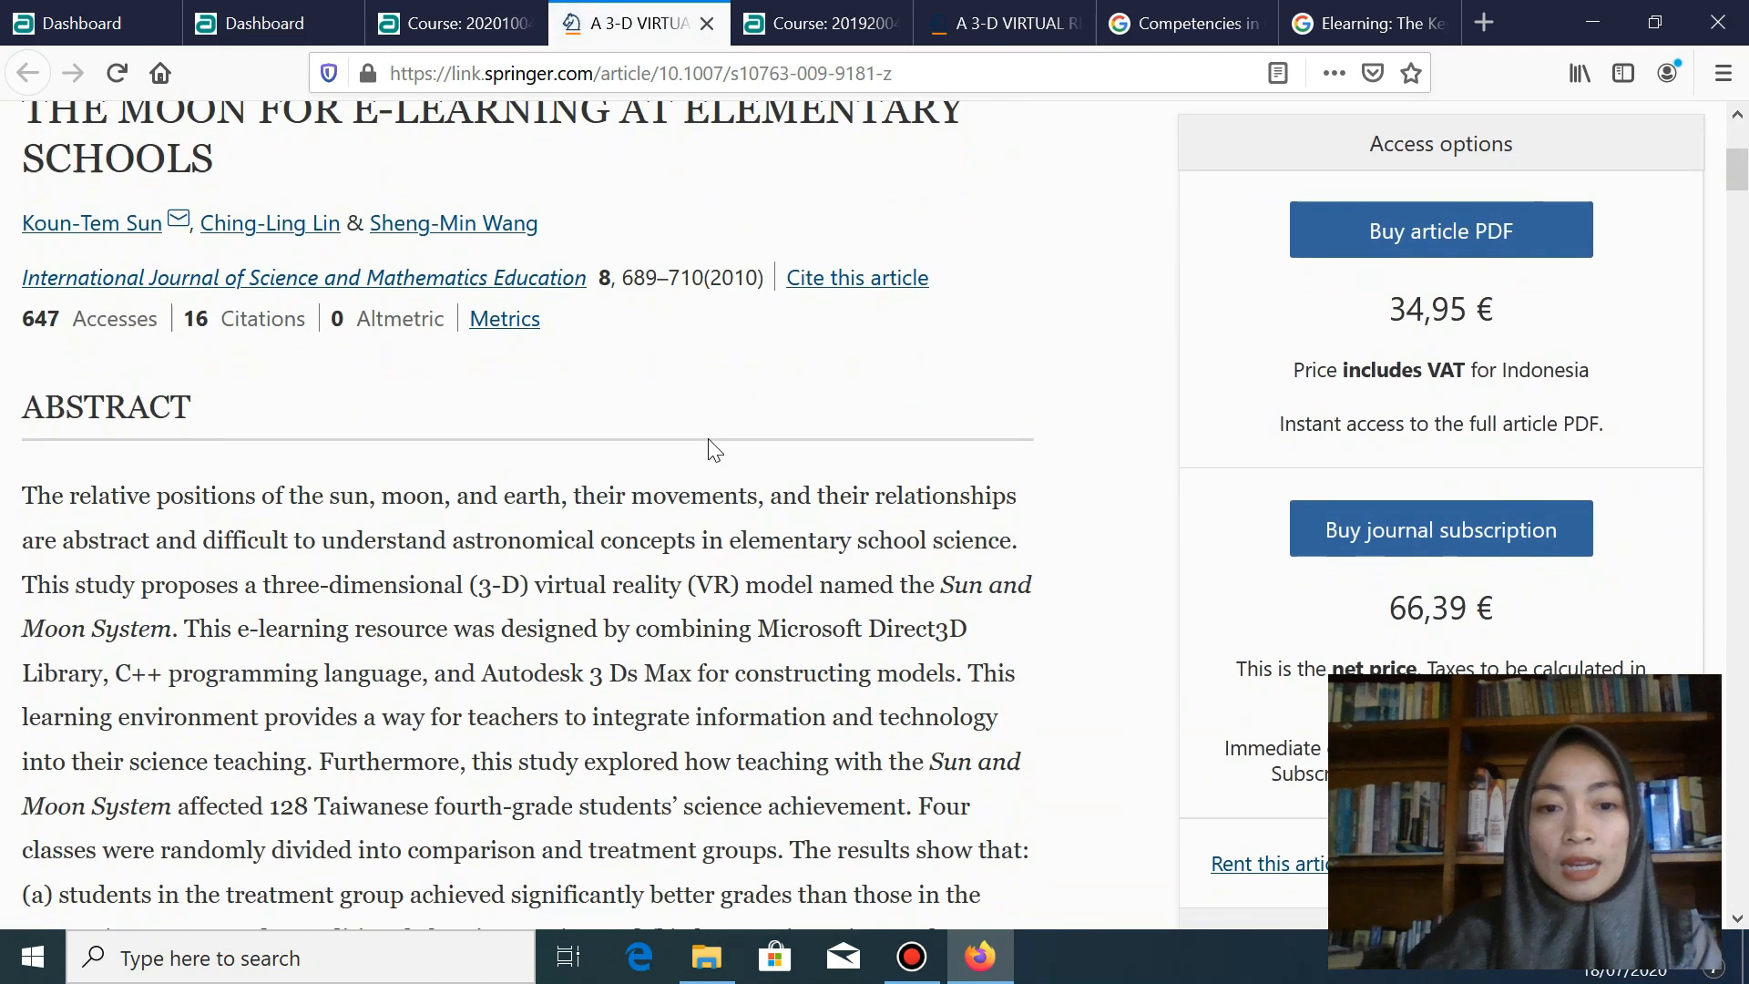
{"action": "scroll", "coordinate": [715, 450], "scroll_direction": "down", "scroll_amount": 3}
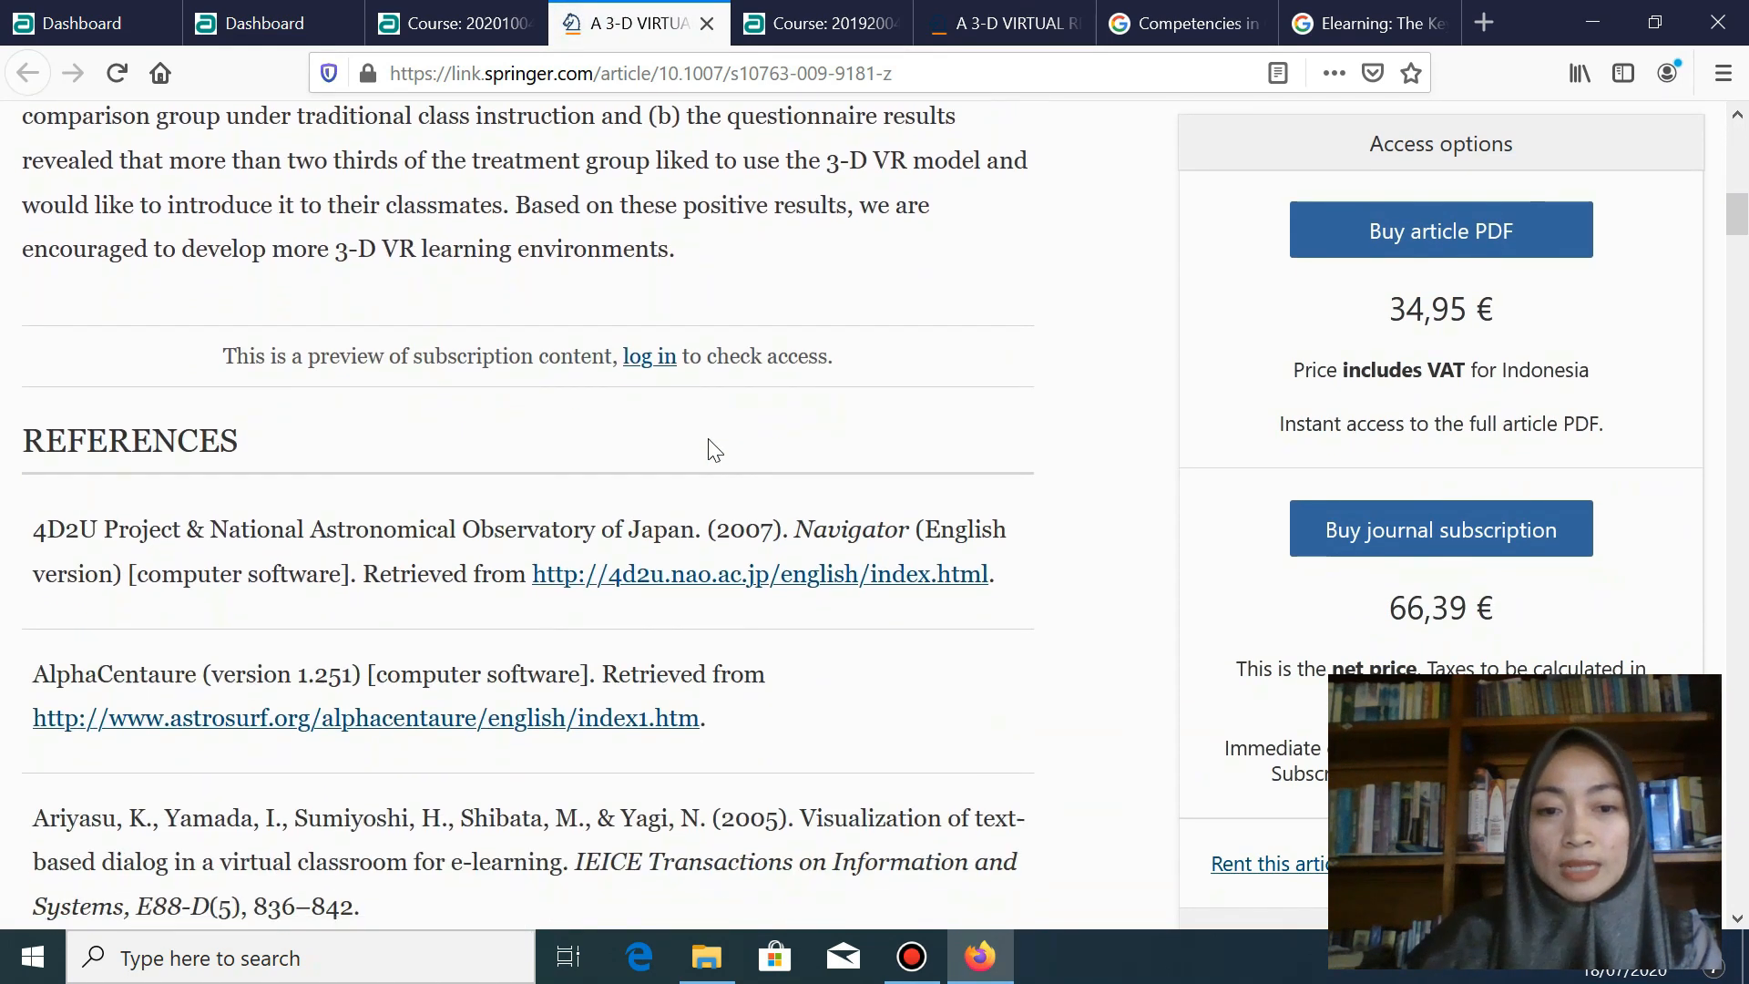
{"action": "scroll", "coordinate": [711, 442], "scroll_direction": "up", "scroll_amount": 12}
{"action": "scroll", "coordinate": [710, 440], "scroll_direction": "up", "scroll_amount": 2}
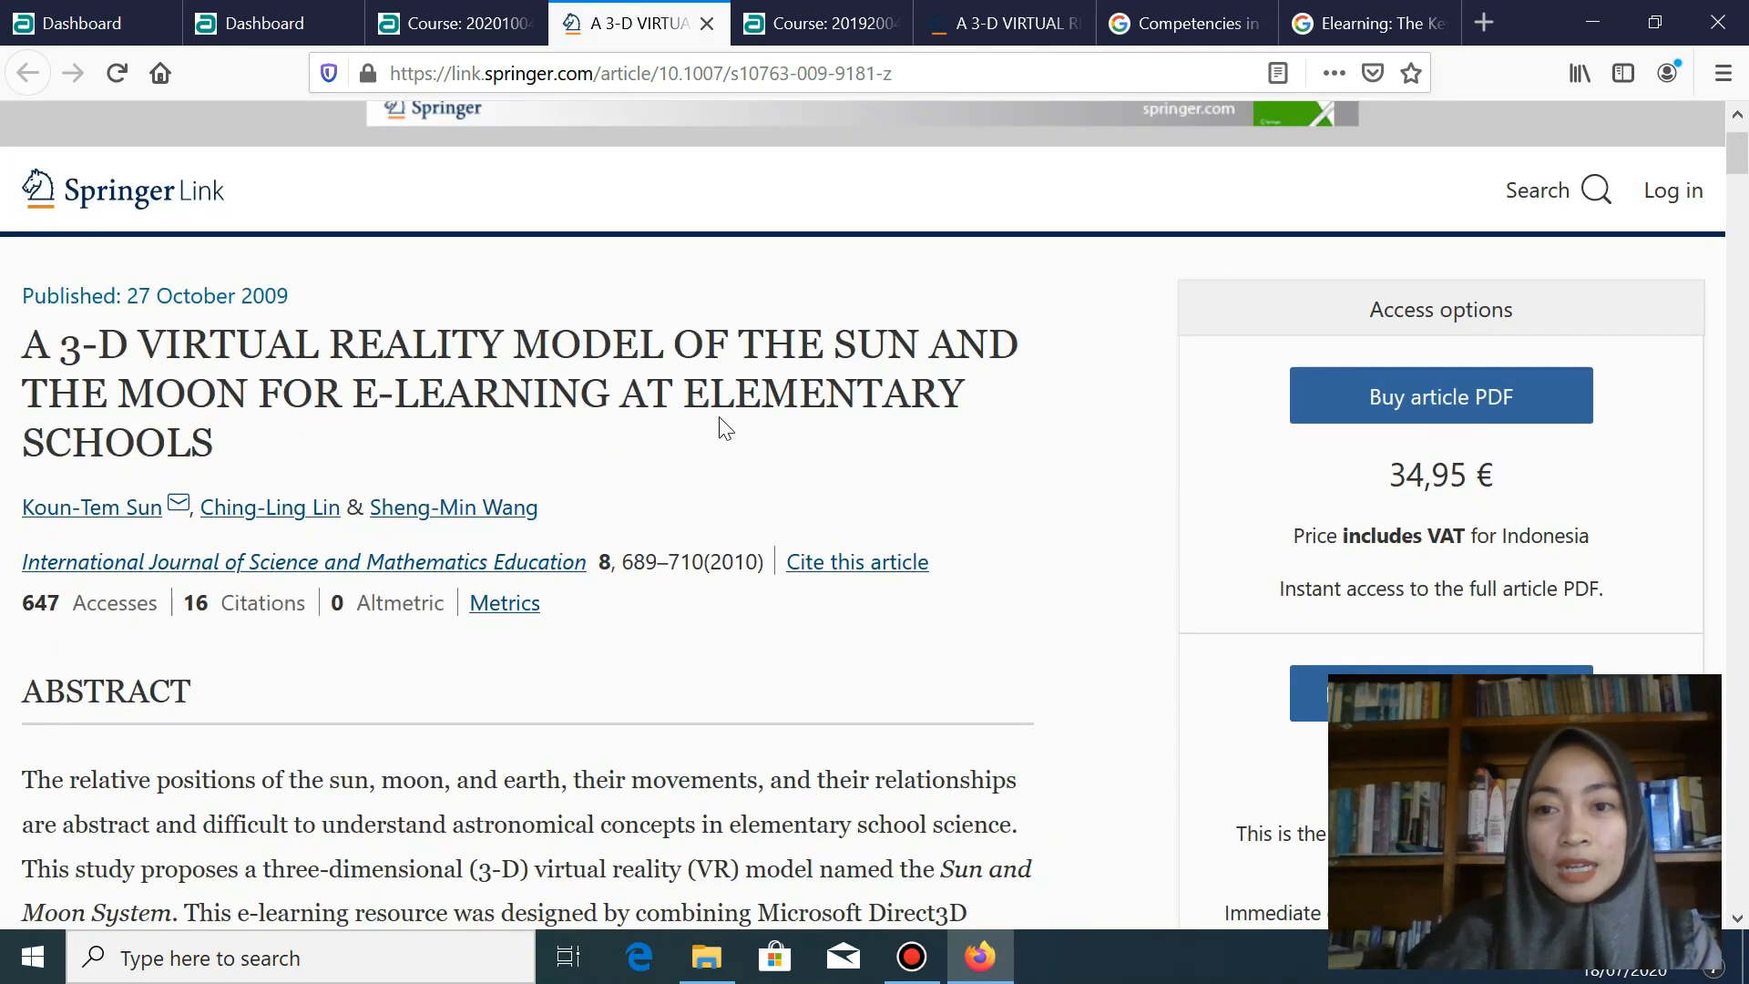